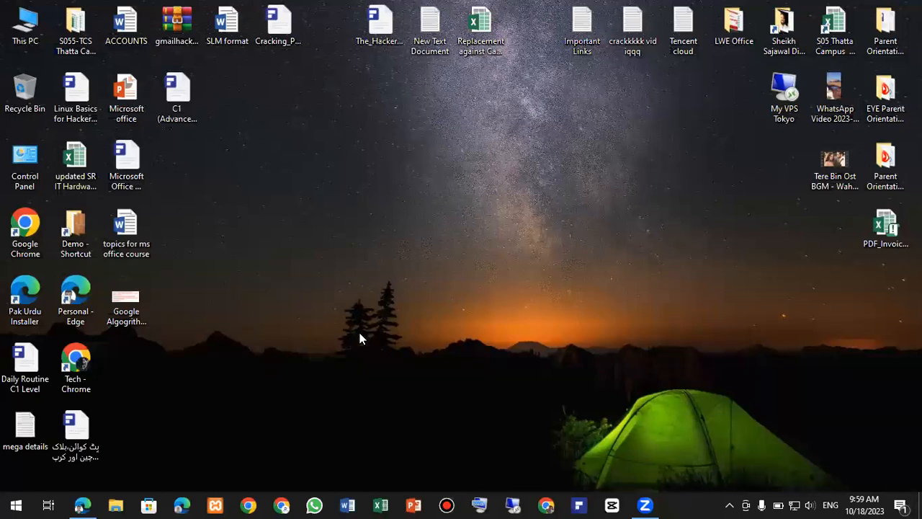
- Search for Word in the Start menu, launch Word 2016, and create blank Document1
click(16, 505)
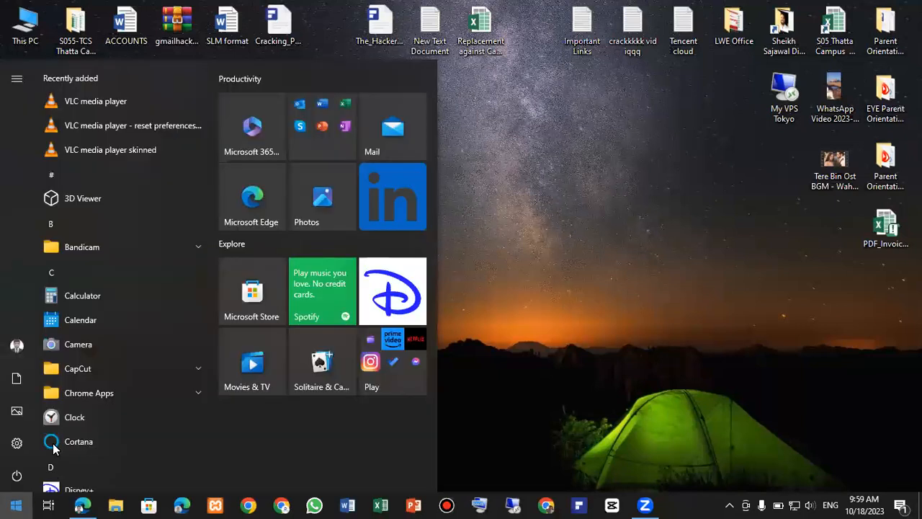
text(woe)
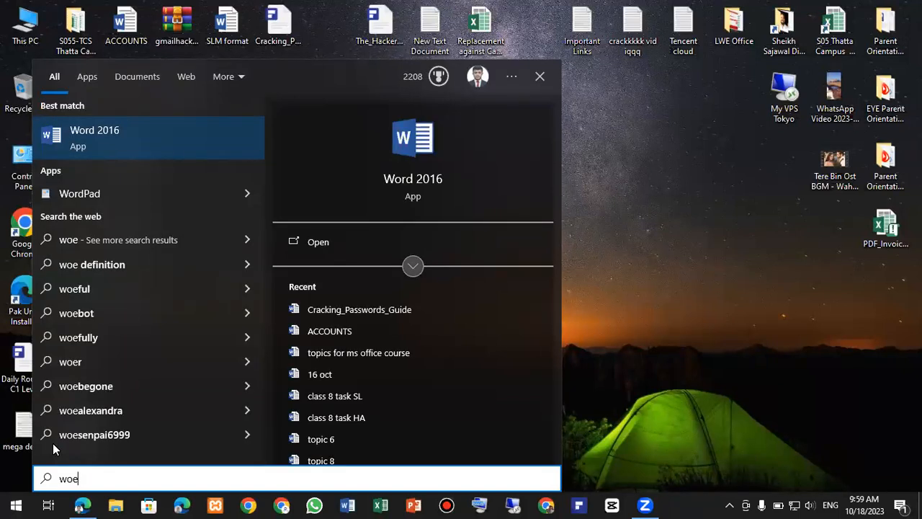
key(BackSpace)
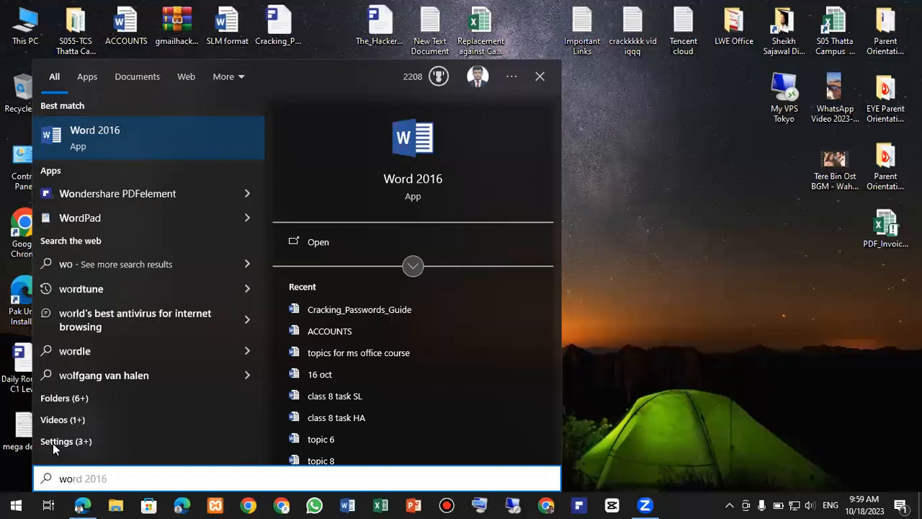
key(Return)
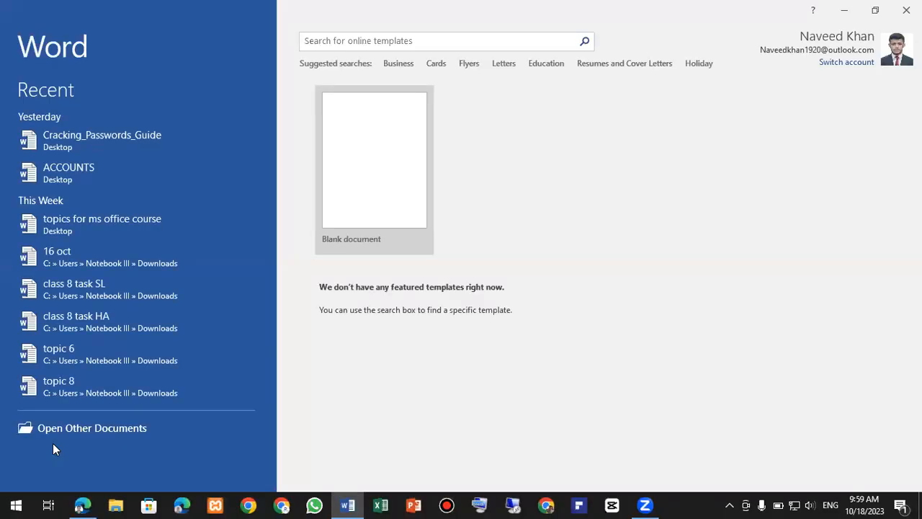
key(Return)
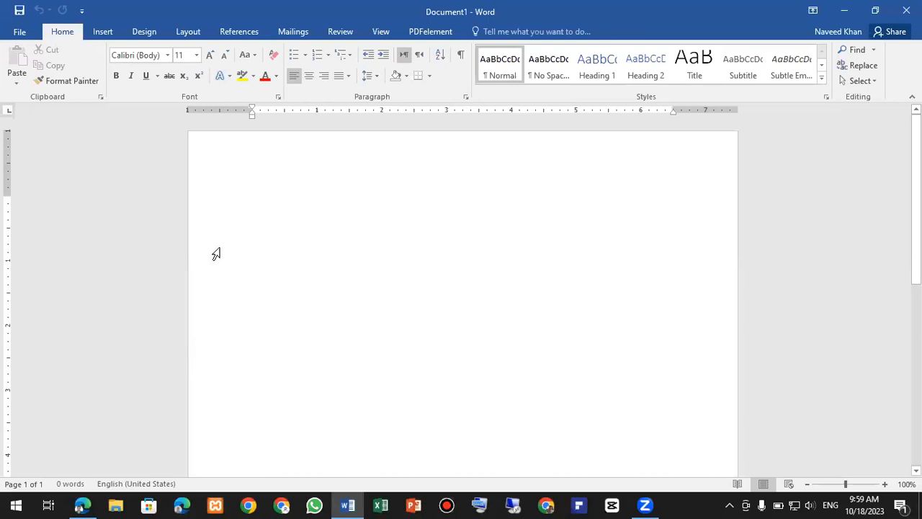
ctrl+scroll(268, 226, up, 5)
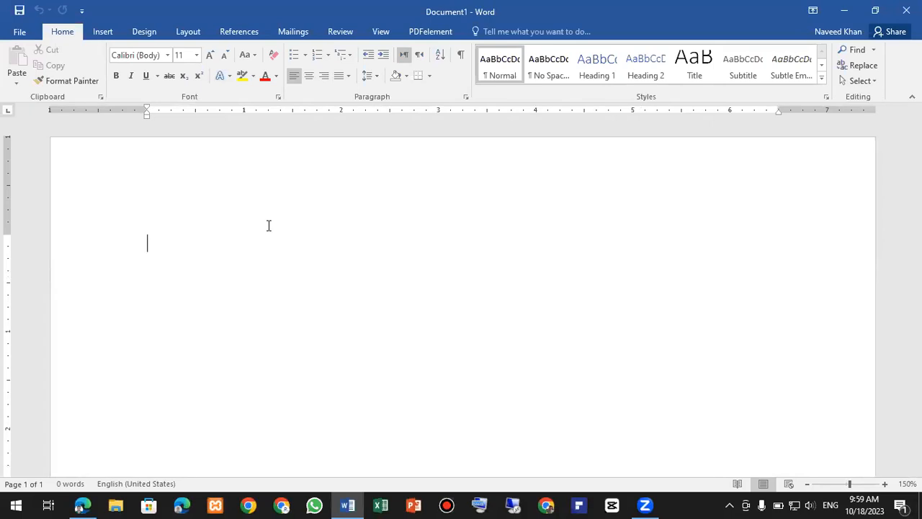
scroll(273, 226, down, 4)
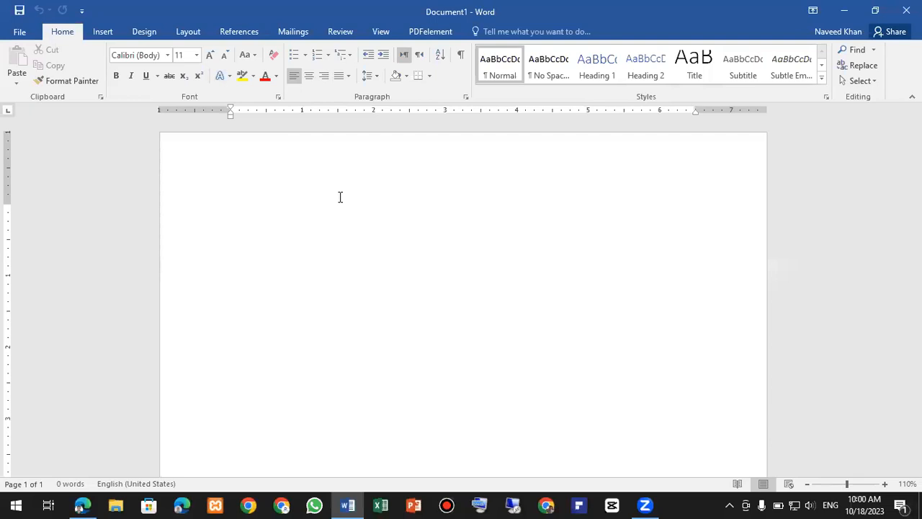
scroll(340, 197, up, 4)
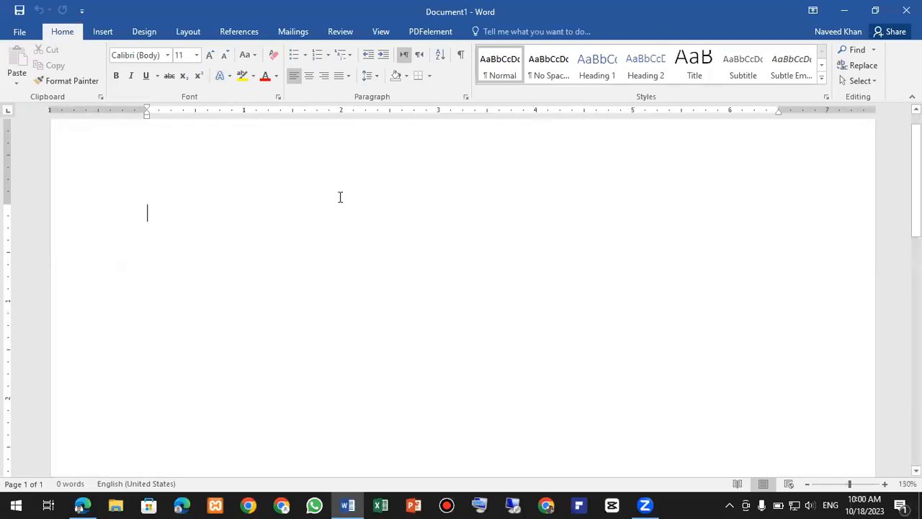
- Type the formula =rand() on the first line of the blank page
text(=ranf)
key(BackSpace)
text(d())
scroll(339, 197, up, 17)
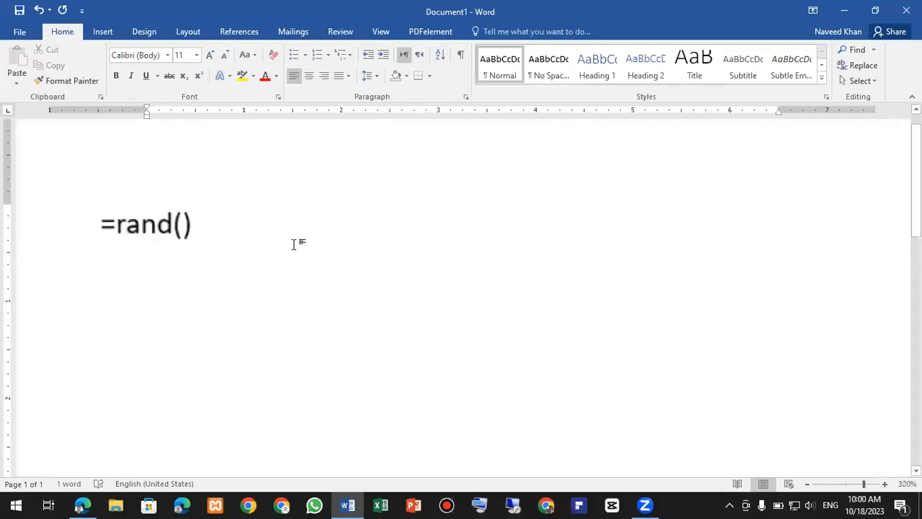
click(113, 226)
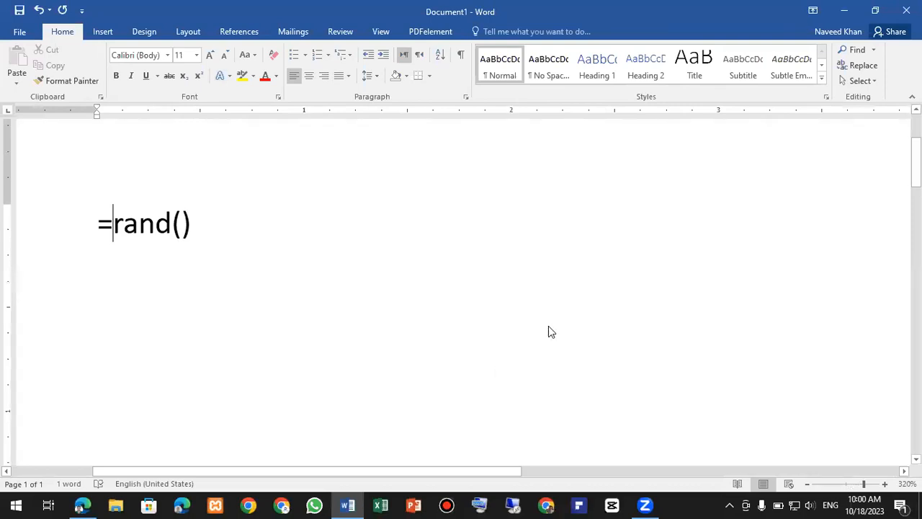
- Bring up the On-Screen Keyboard with Win+Ctrl+O, then close it
key(ctrl+super+o)
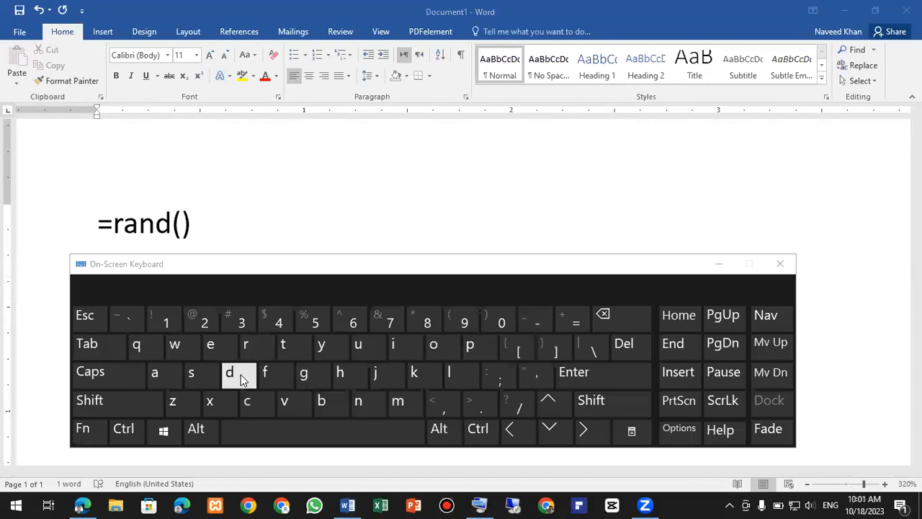
click(779, 264)
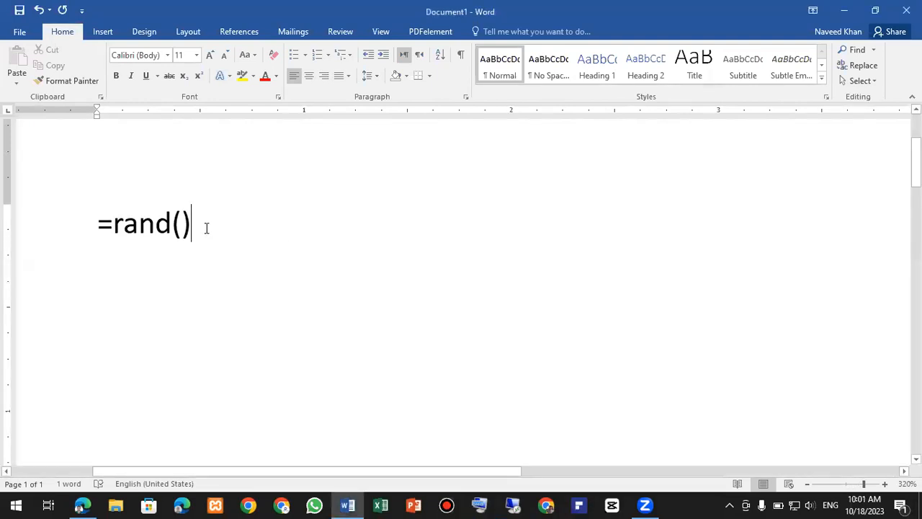
ctrl+scroll(210, 232, down, 5)
- Expand =rand() into five paragraphs of sample text
key(Return)
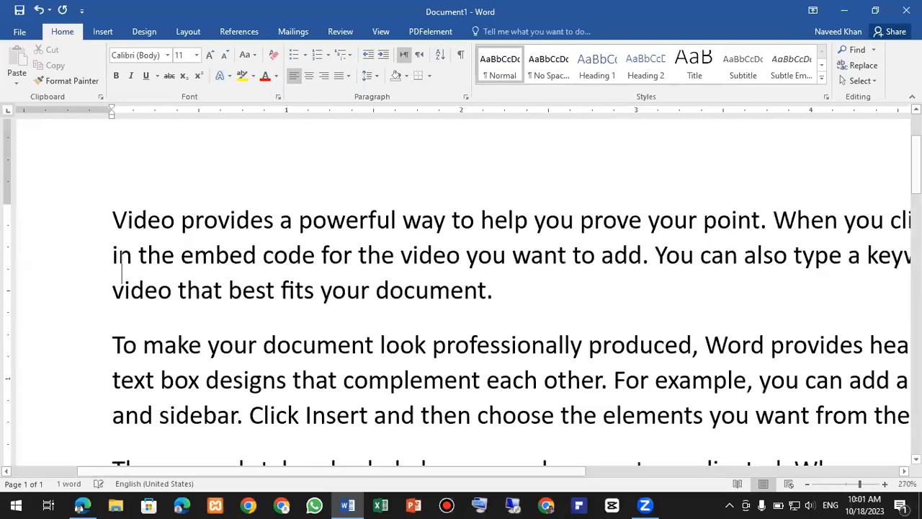
ctrl+scroll(278, 249, down, 4)
ctrl+scroll(278, 251, down, 11)
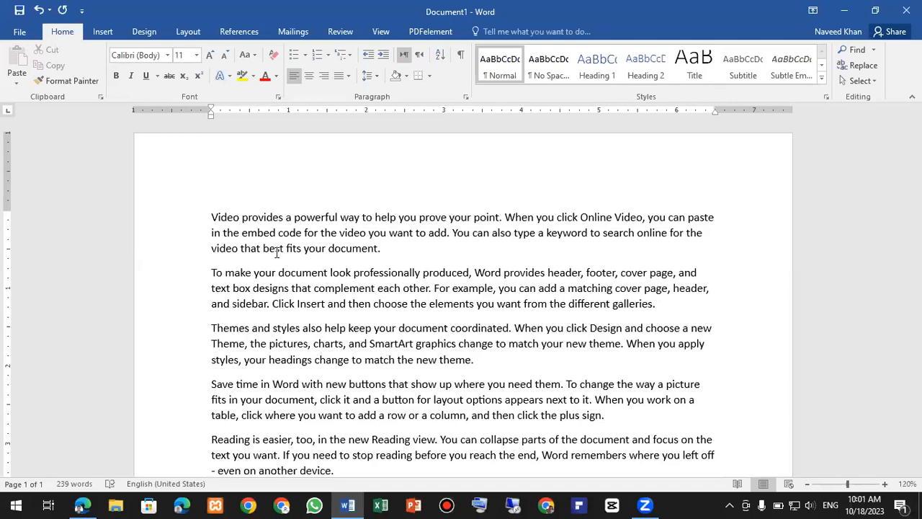
ctrl+scroll(277, 264, up, 2)
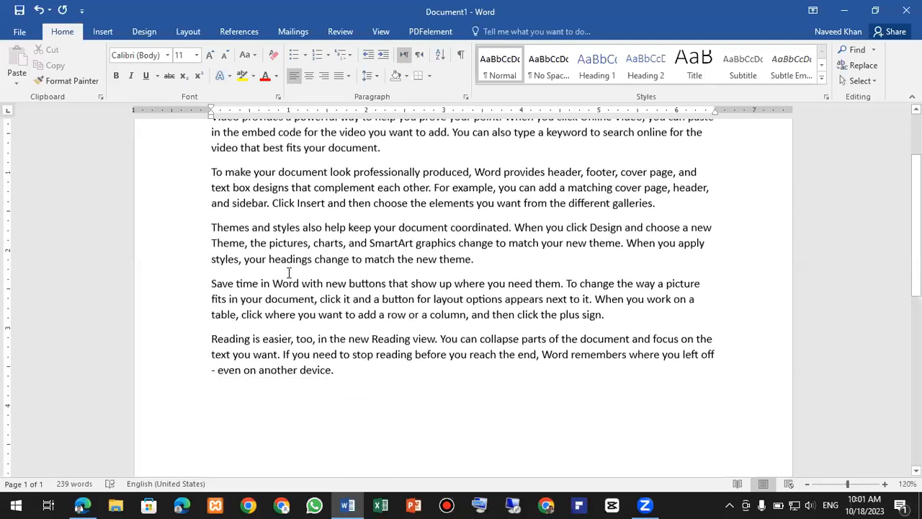
scroll(292, 294, up, 3)
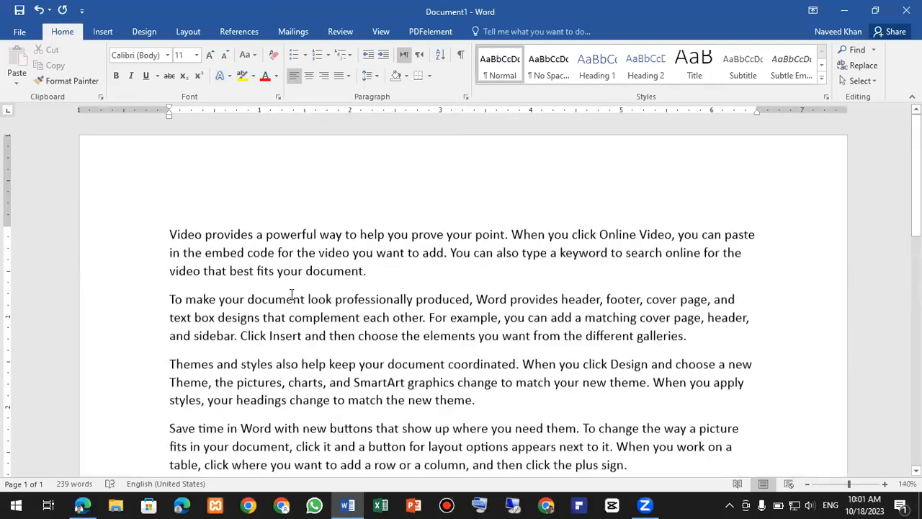
- Insert a new first line reading 'Microsoft Office' above the sample paragraphs
click(170, 235)
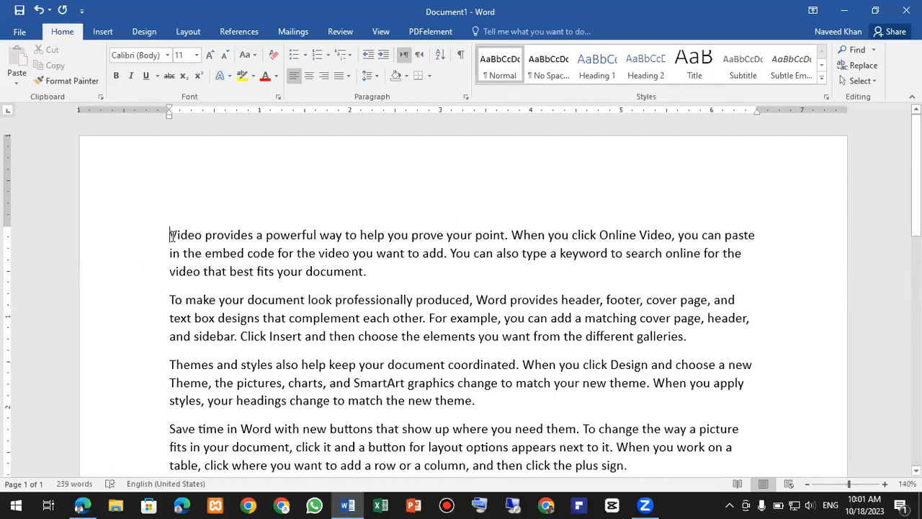
ctrl+scroll(170, 235, up, 4)
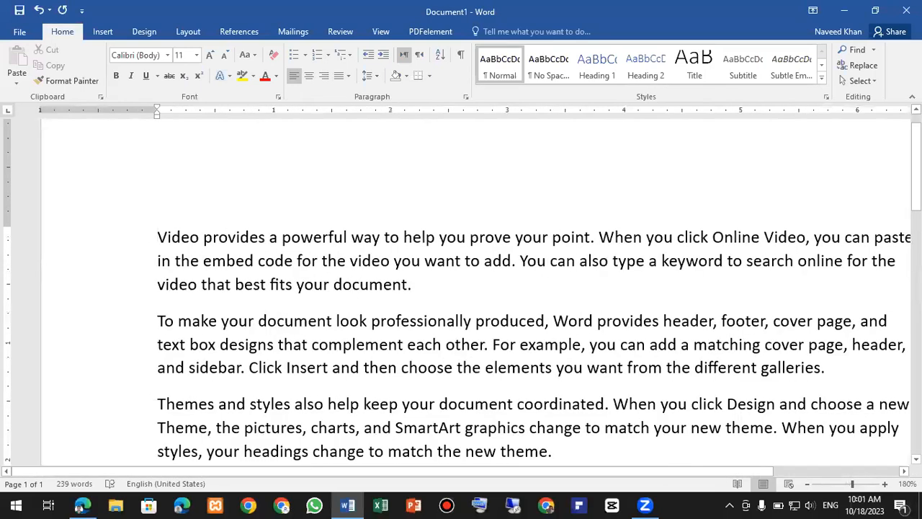
key(Return)
key(Up)
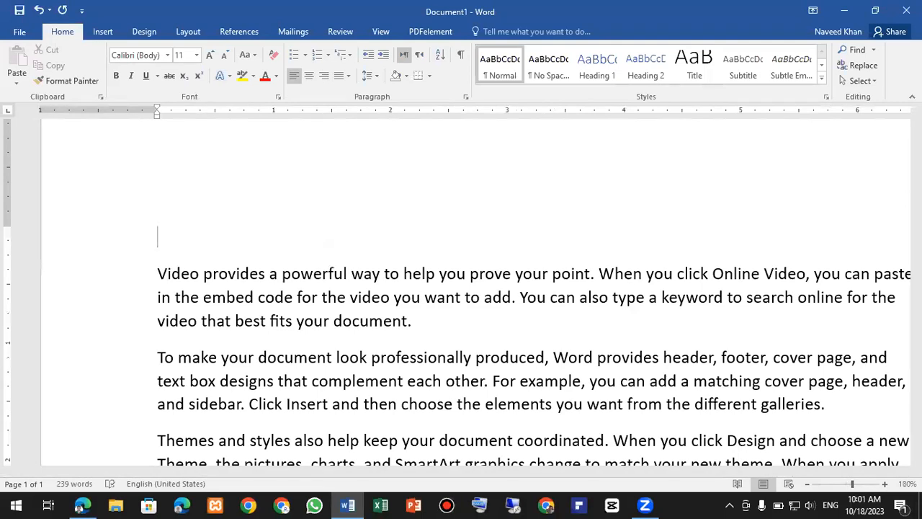
text(Microsof)
key(BackSpace)
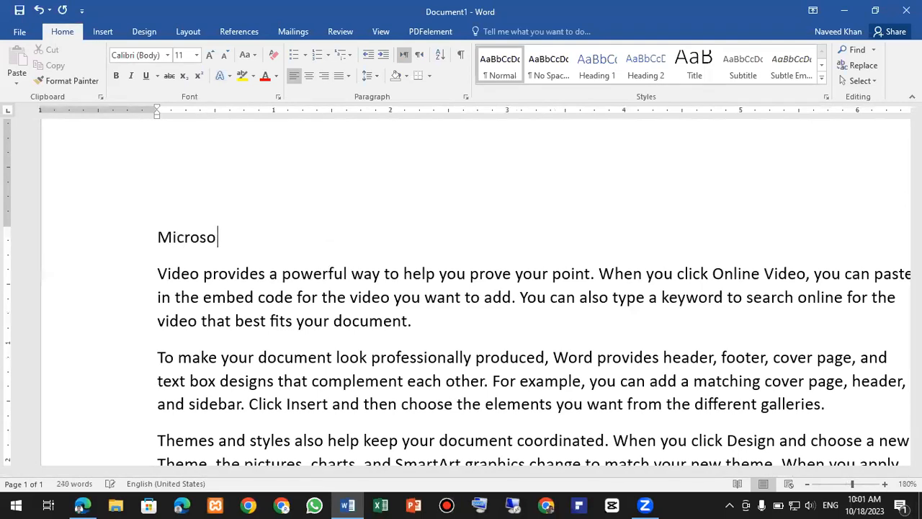
text(ft Office)
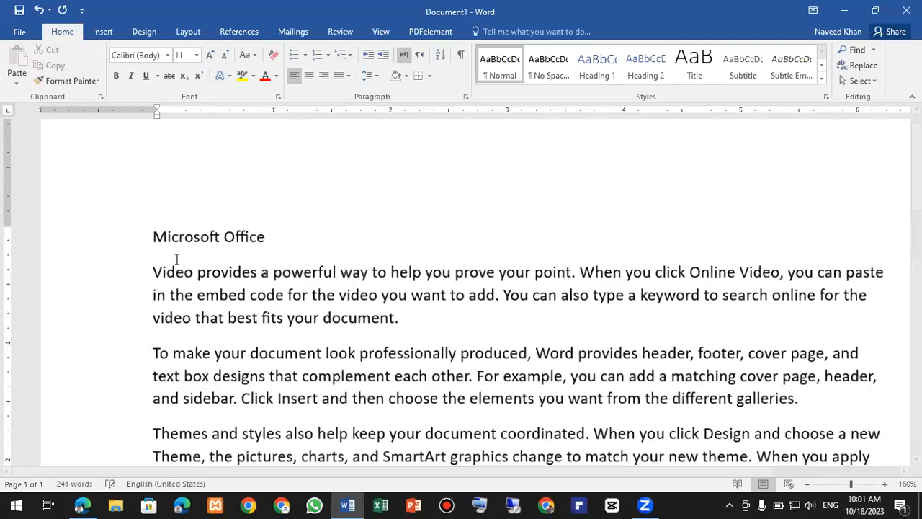
scroll(218, 248, down, 4)
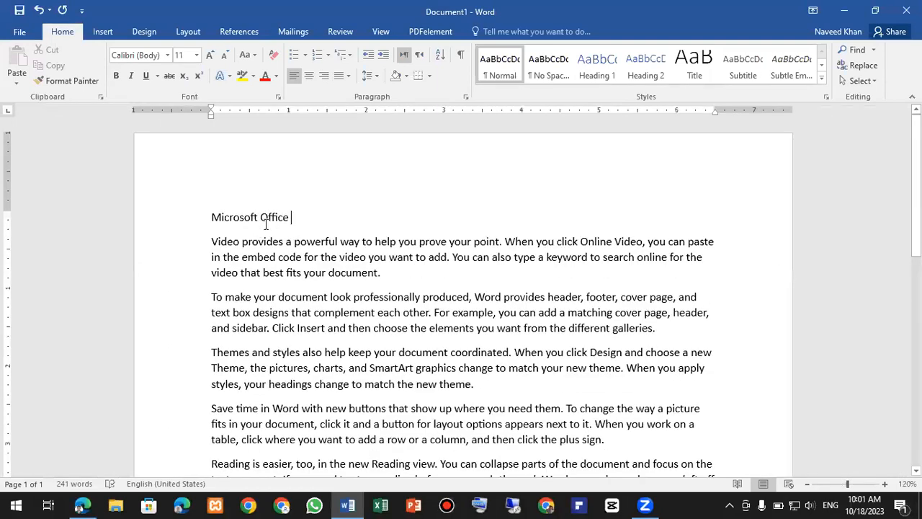
scroll(360, 312, down, 4)
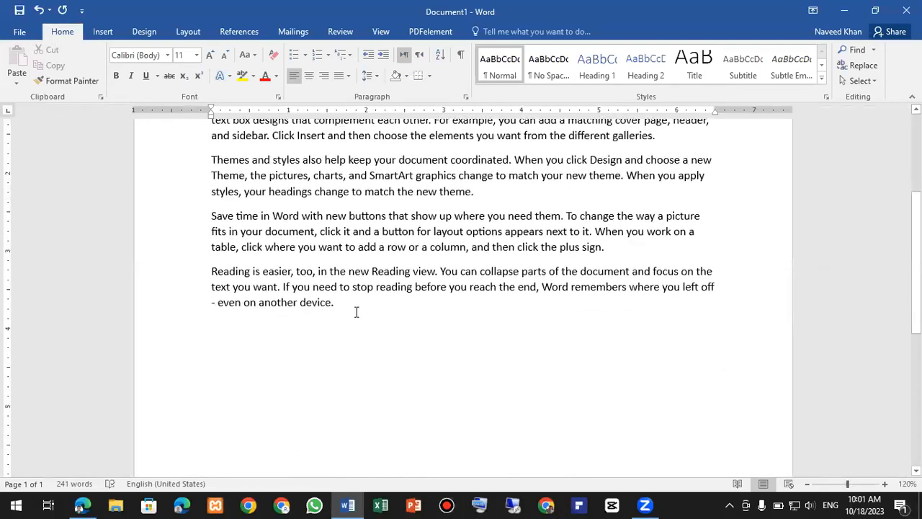
click(345, 309)
scroll(345, 310, up, 3)
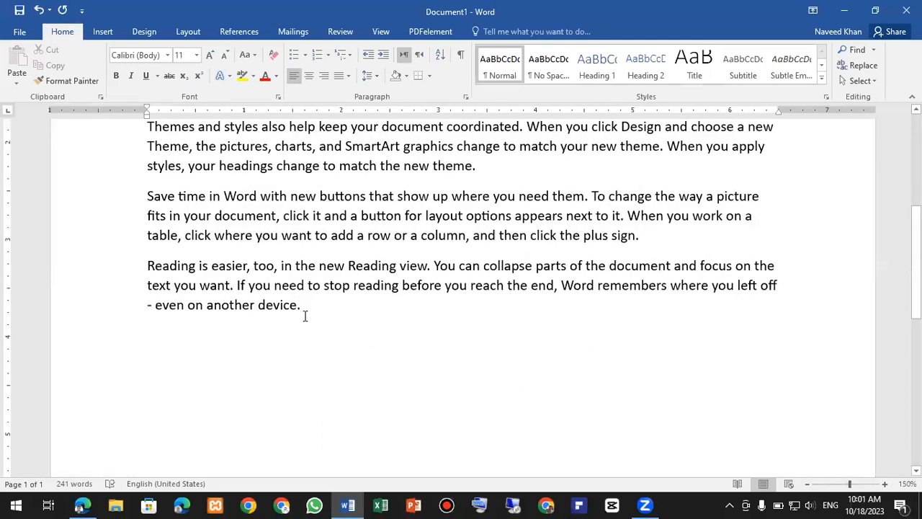
key(Return)
text(Mi)
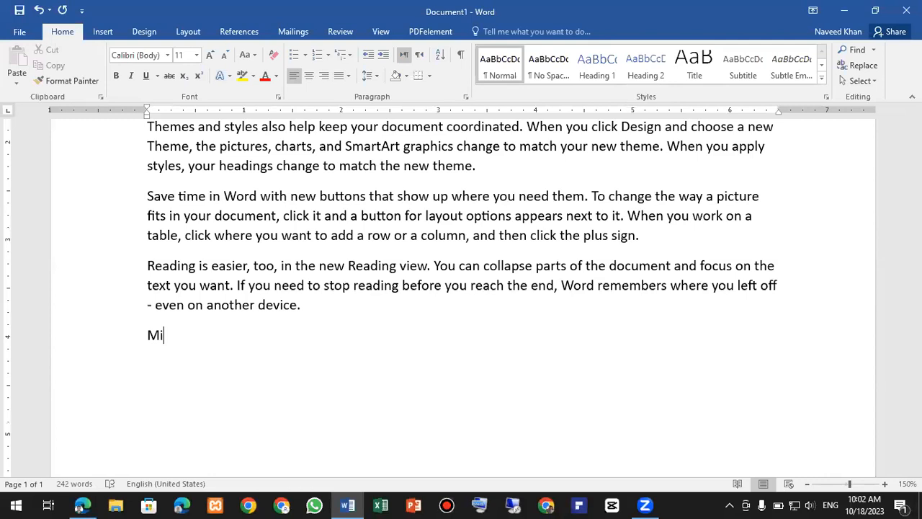
text(crosoft O)
key(BackSpace)
key(BackSpace)
text(Exce)
key(BackSpace)
key(BackSpace)
key(BackSpace)
key(BackSpace)
text(Word)
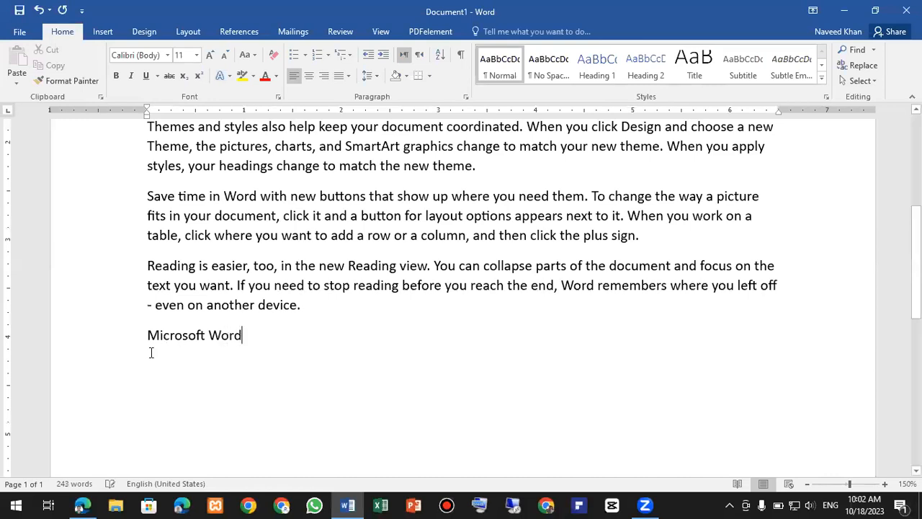
ctrl+scroll(247, 320, down, 5)
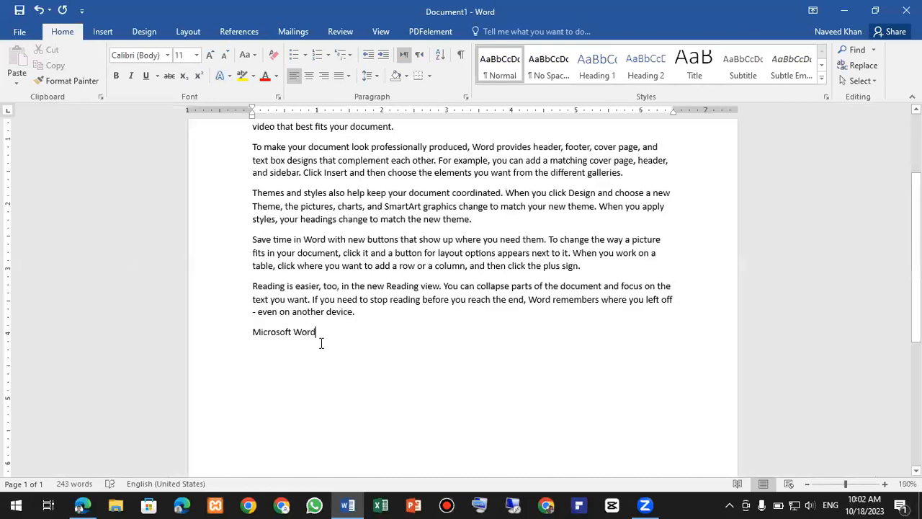
scroll(321, 343, down, 2)
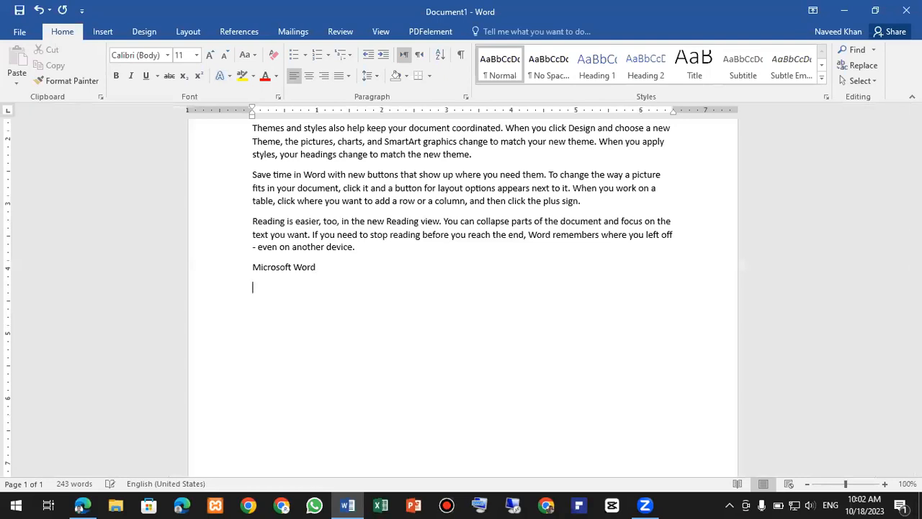
scroll(317, 277, up, 2)
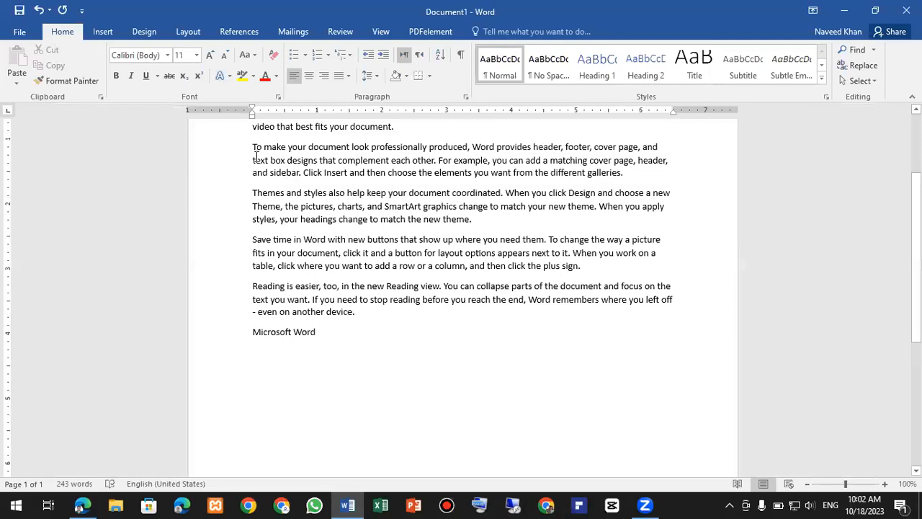
ctrl+scroll(256, 163, up, 4)
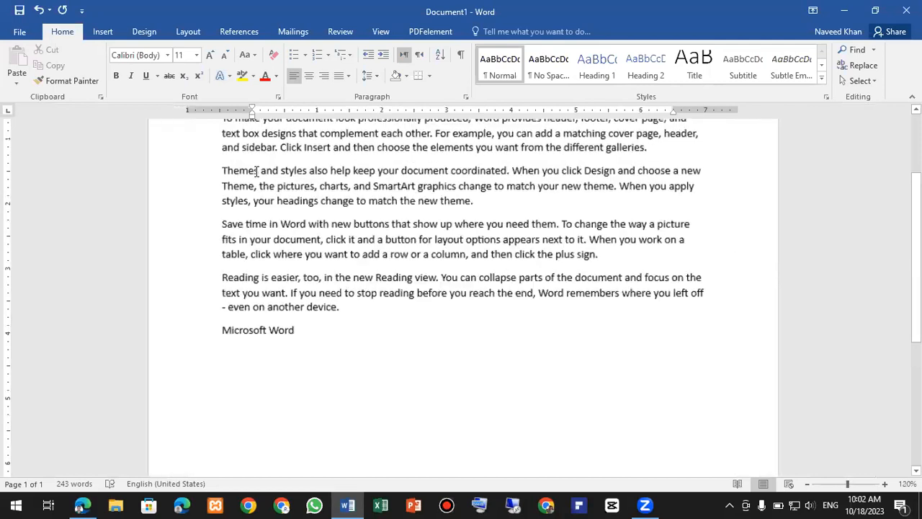
scroll(170, 139, up, 3)
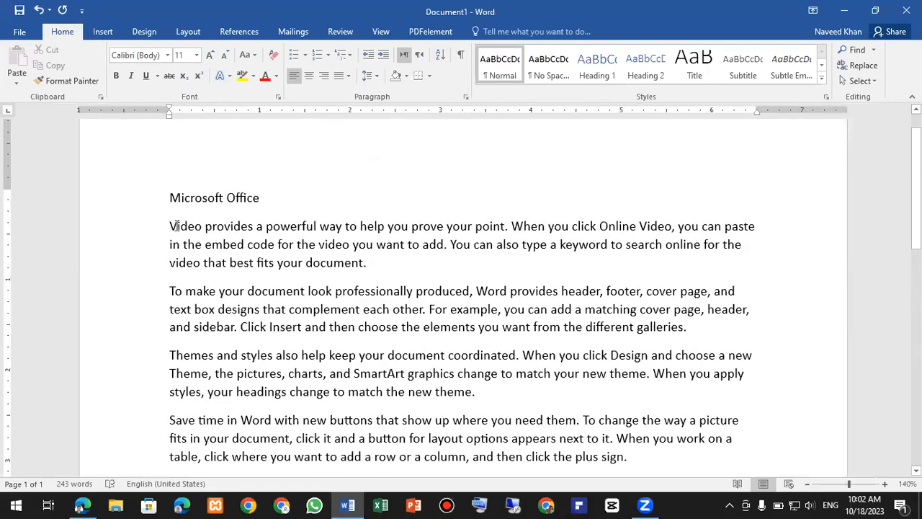
- Copy the five sample paragraphs and paste them on a new line below 'Microsoft Word'
drag(169, 225, 318, 384)
right_click(272, 129)
click(302, 157)
scroll(241, 296, down, 3)
click(260, 267)
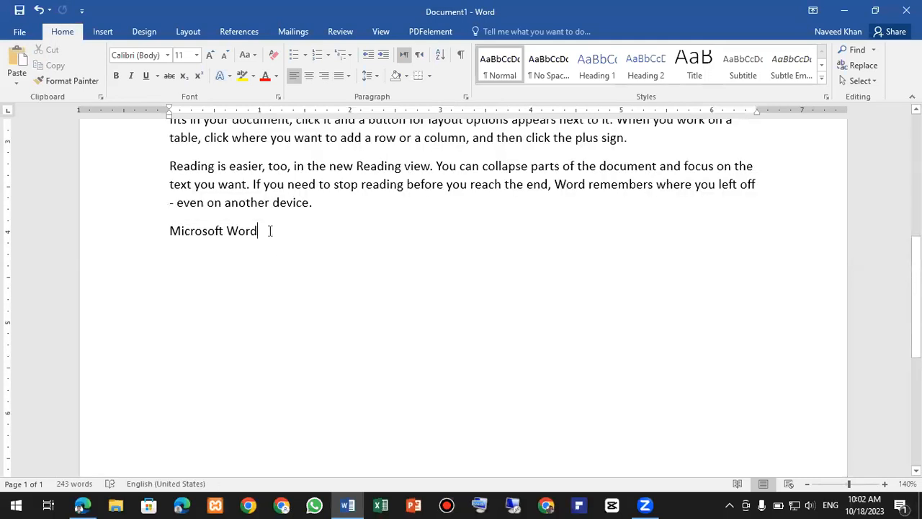
key(Return)
right_click(190, 261)
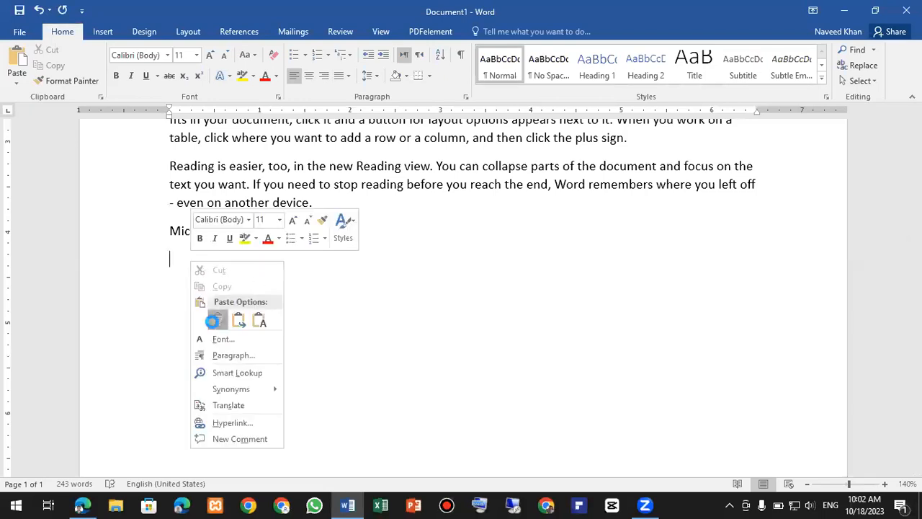
click(218, 319)
- Select the 'Microsoft Office' top line, then undo the last paste action
scroll(358, 278, down, 4)
scroll(366, 272, down, 3)
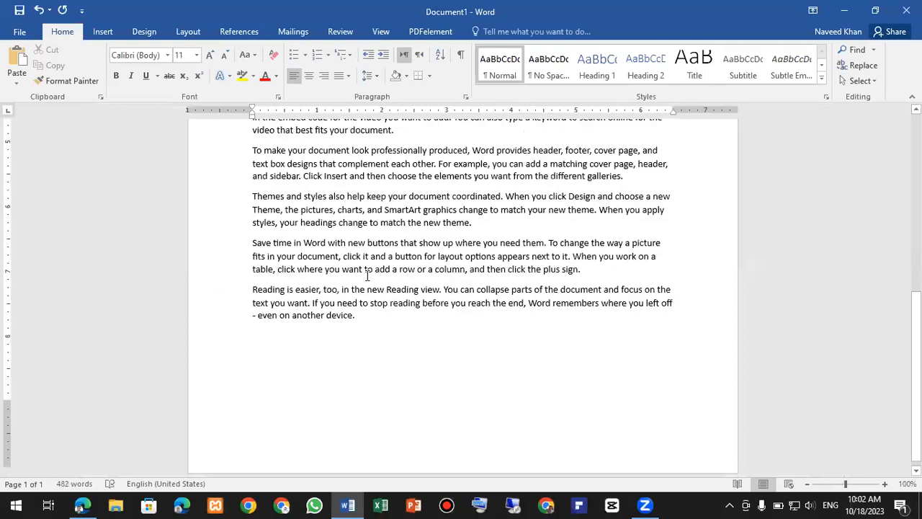
scroll(366, 279, down, 4)
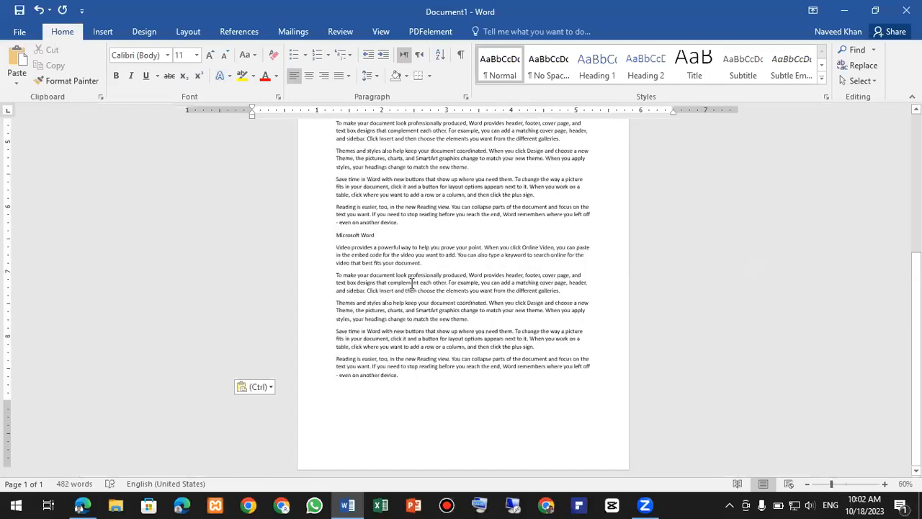
scroll(423, 277, up, 1)
scroll(410, 283, up, 4)
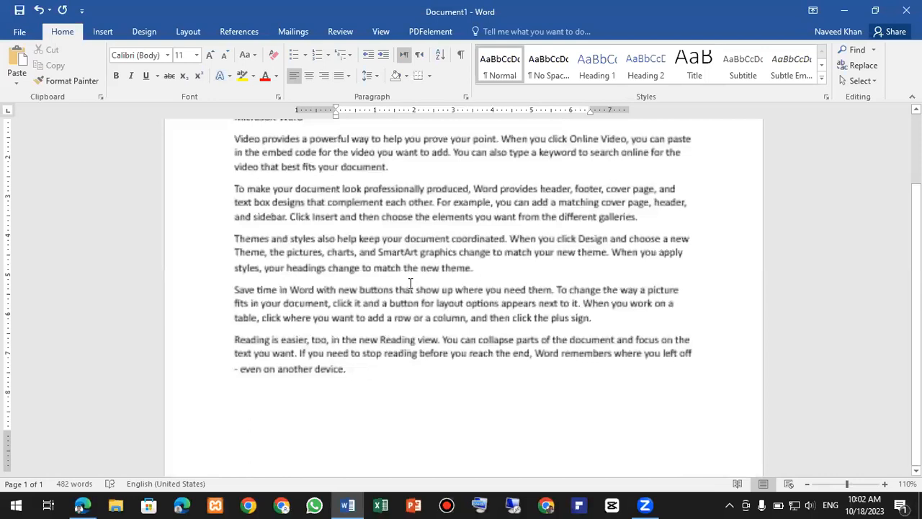
scroll(410, 283, down, 3)
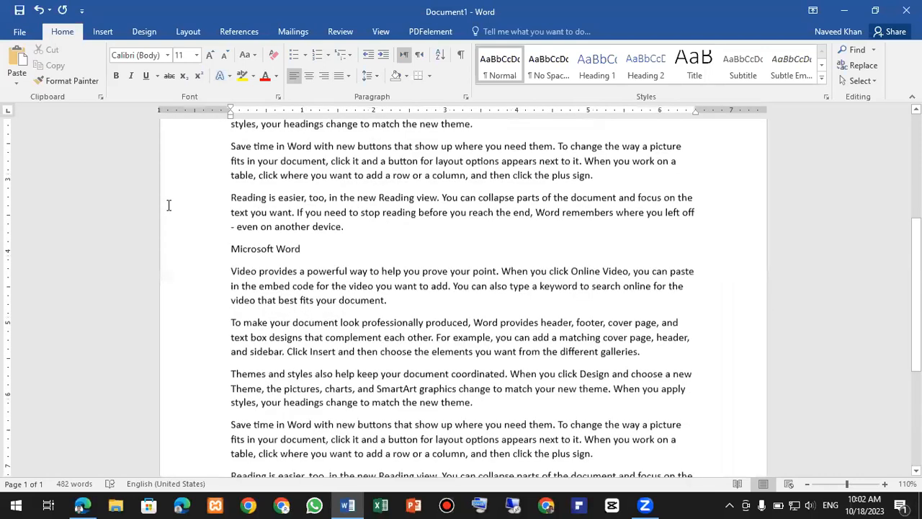
key(ctrl+Home)
key(shift+End)
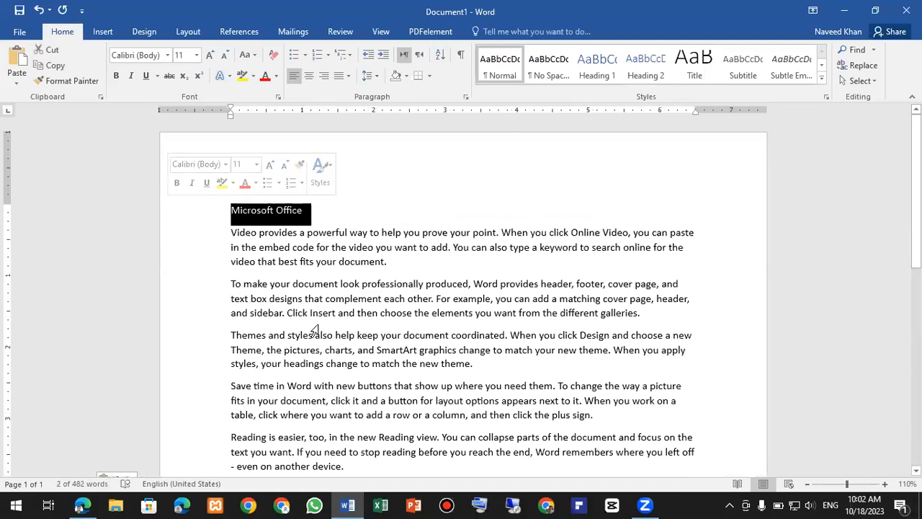
scroll(317, 328, down, 3)
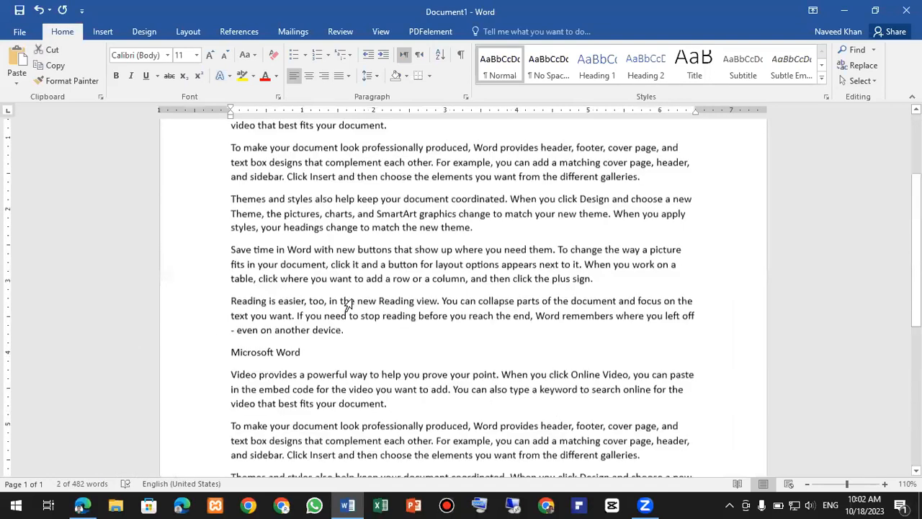
scroll(348, 302, down, 1)
key(ctrl+z)
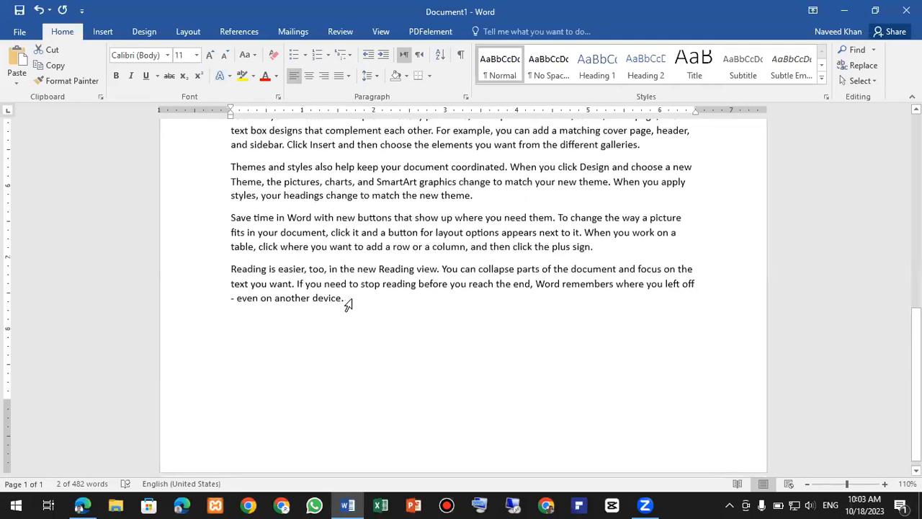
- Type 'CTRL Enter' on the empty last line and prefix it with --> for an arrow bullet
scroll(461, 295, up, 2)
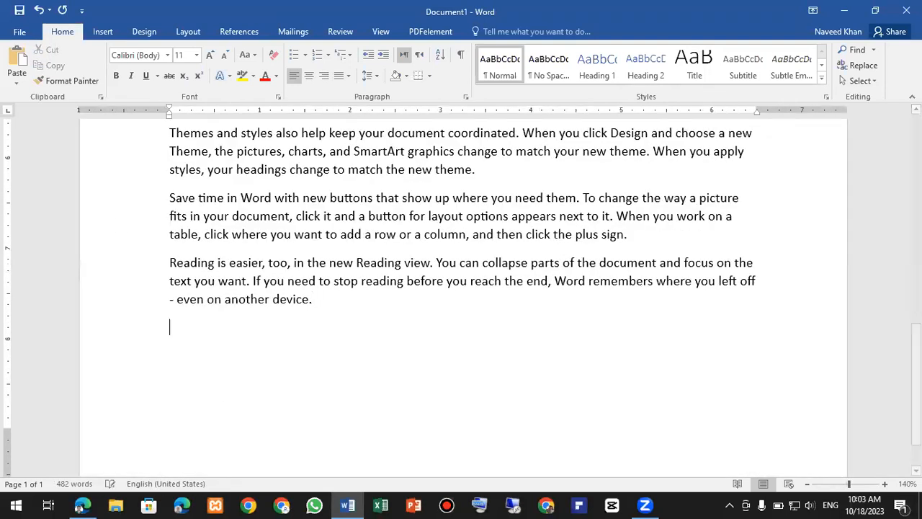
text(CTRL Enter)
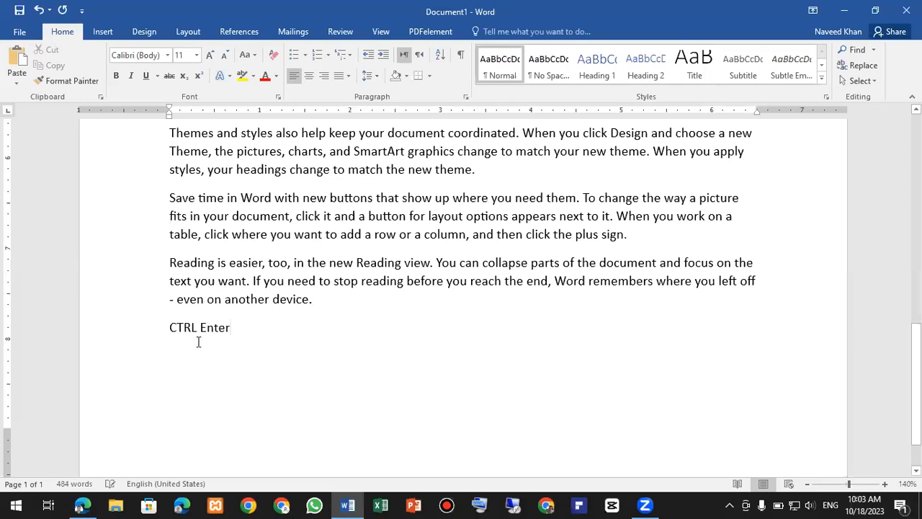
ctrl+scroll(187, 337, up, 3)
ctrl+scroll(140, 331, up, 3)
click(144, 331)
text(-->)
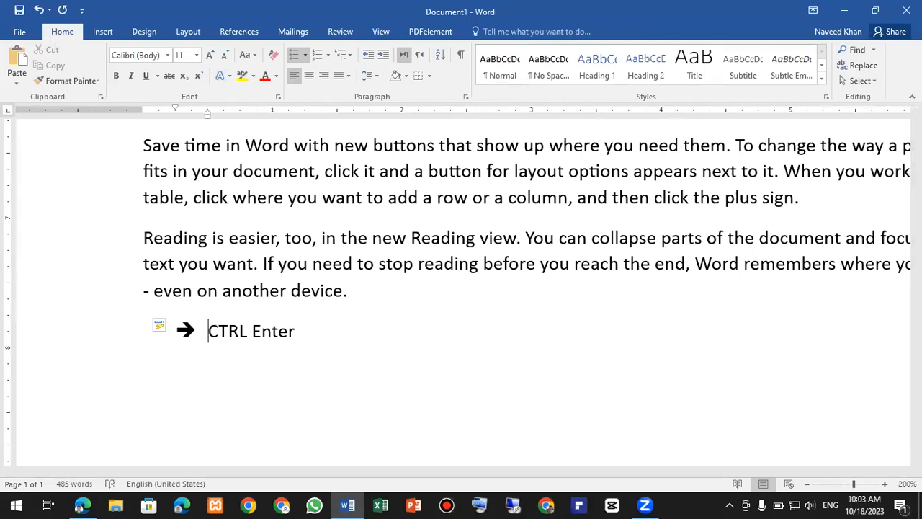
- Complete the note with 'add New page', remove the stray J, and select the note line
key(Right)
key(Right)
key(Right)
key(Right)
key(Right)
key(Right)
key(Right)
key(Right)
key(Right)
key(Right)
key(Right)
text(add NJew page)
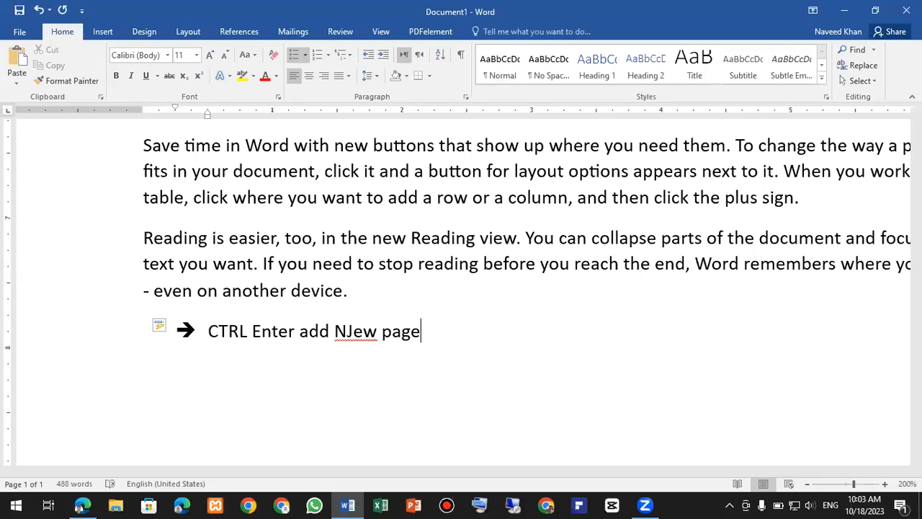
click(348, 332)
key(Right)
key(BackSpace)
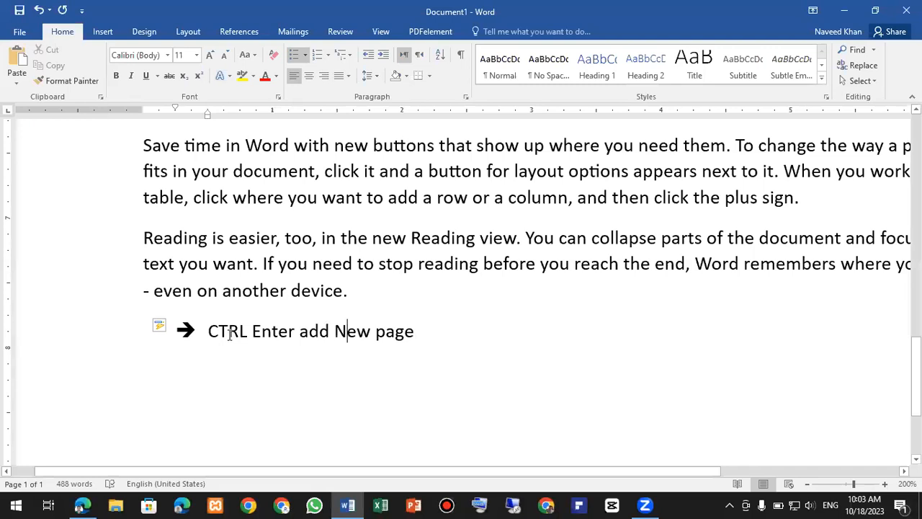
click(350, 294)
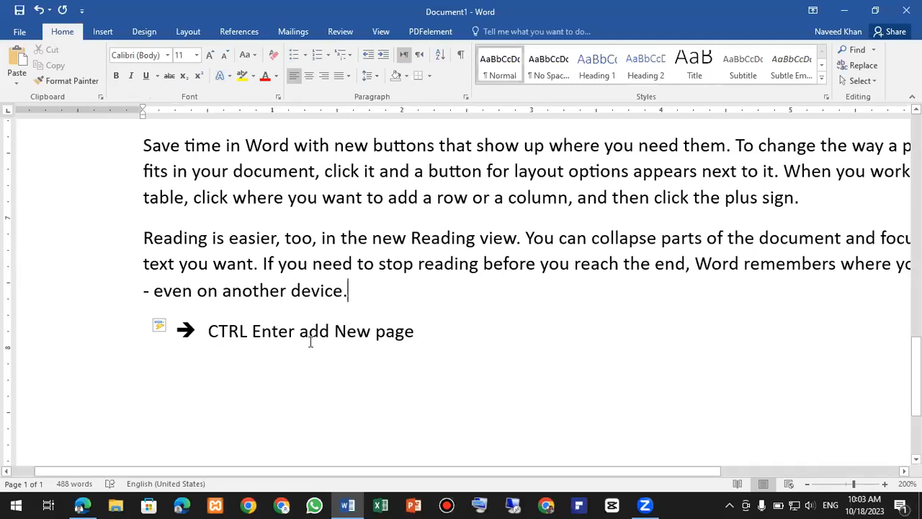
drag(418, 350, 183, 310)
- Delete the note line and the leftover empty line with Magnifier on, then insert a page break
key(Delete)
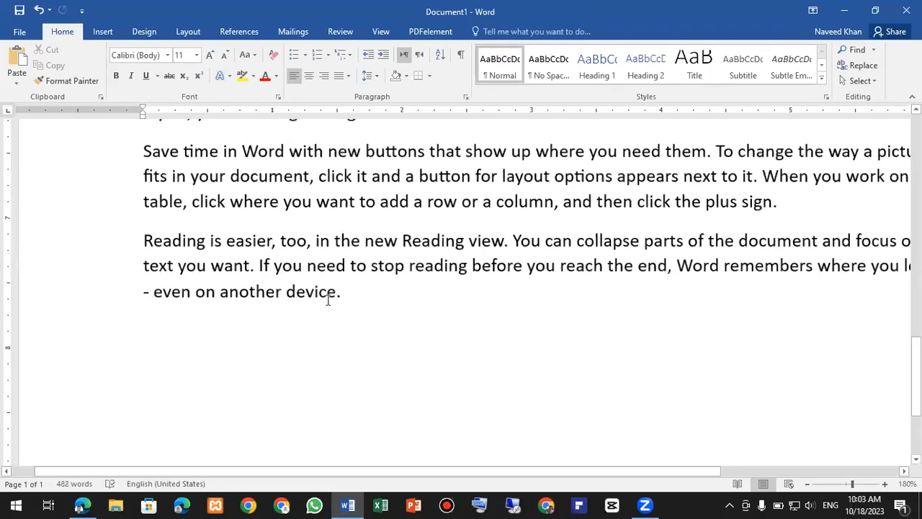
scroll(326, 301, down, 3)
click(328, 299)
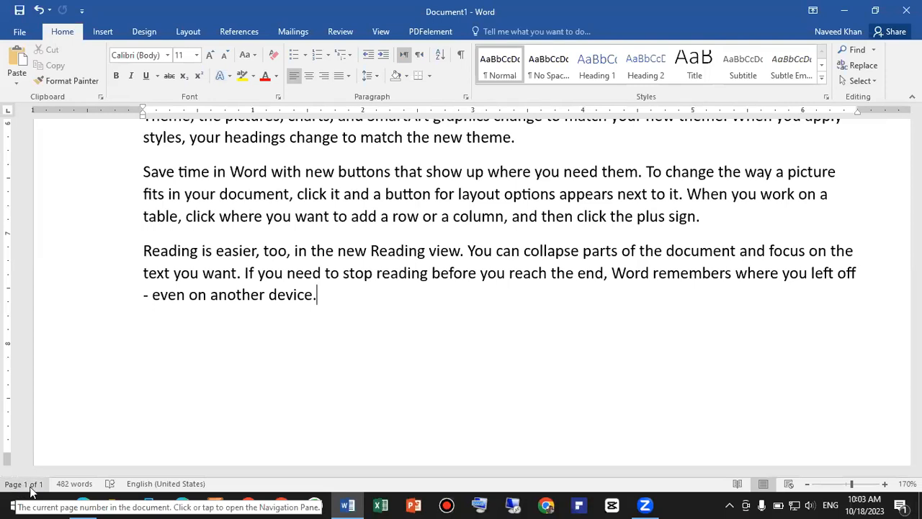
click(75, 438)
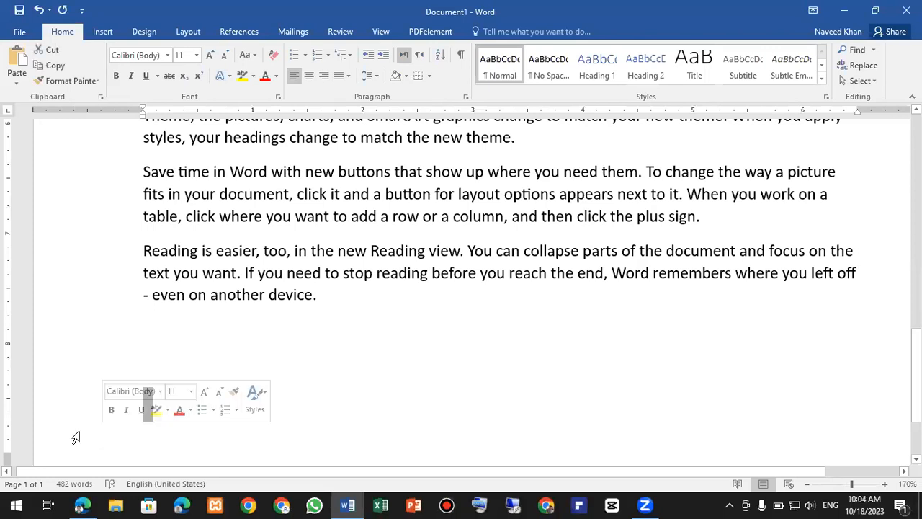
key(super+plus)
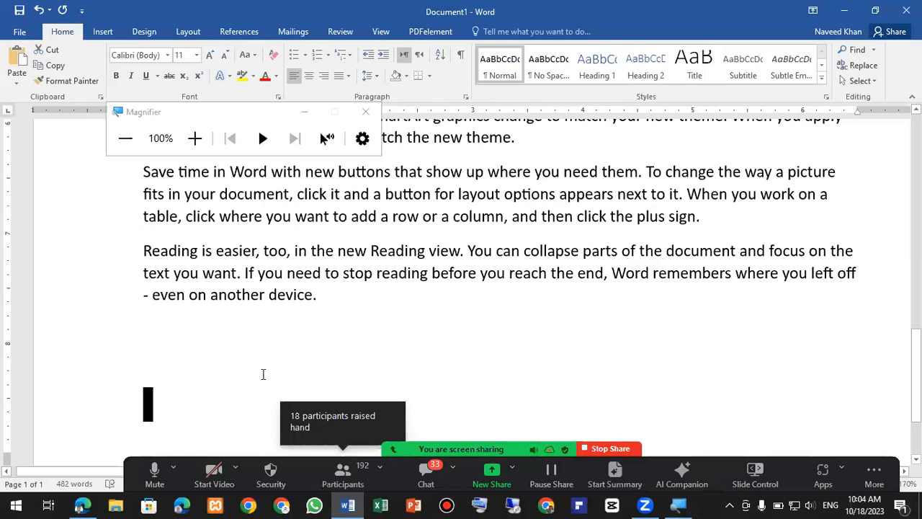
key(Delete)
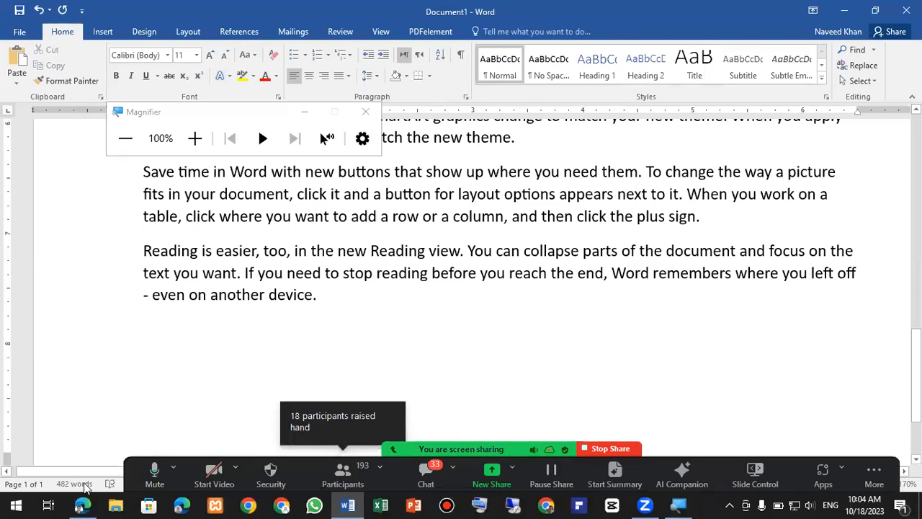
key(super+plus)
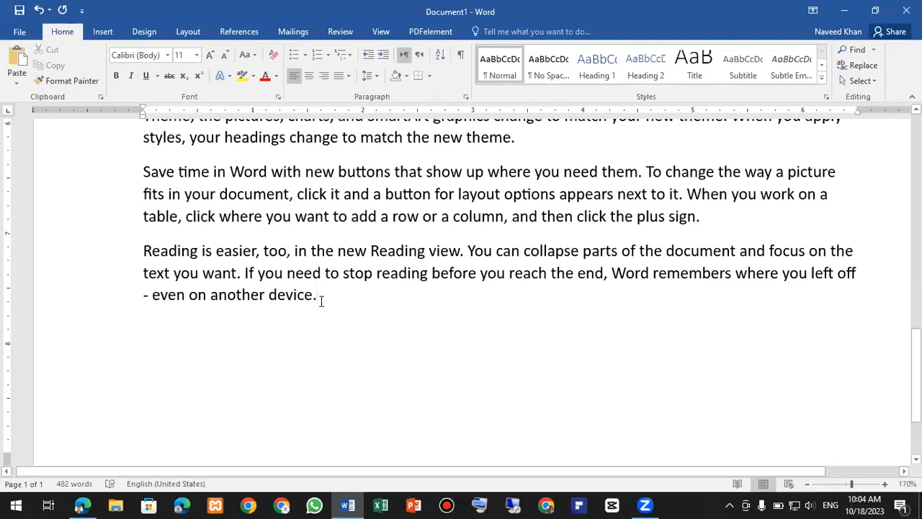
key(ctrl+Return)
- Inspect the blank page 2 under Magnifier, then zoom back out and close Magnifier
scroll(315, 300, down, 5)
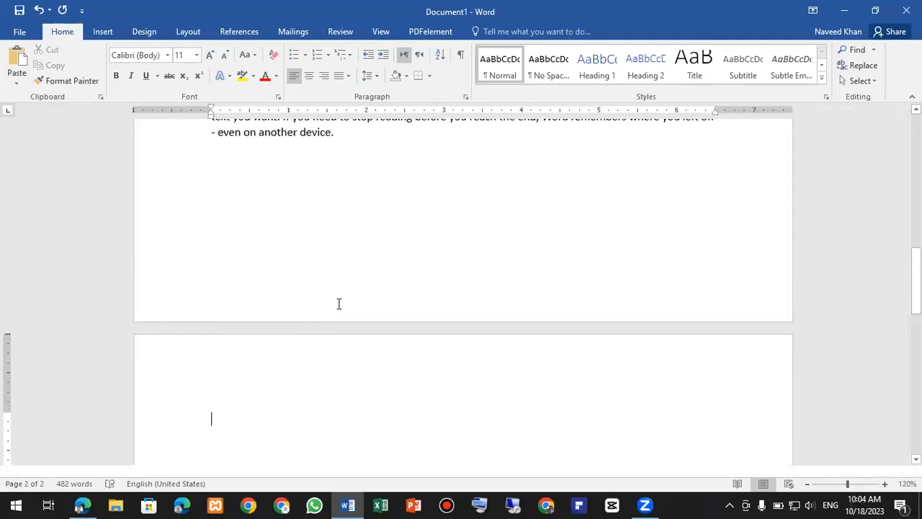
scroll(339, 304, down, 3)
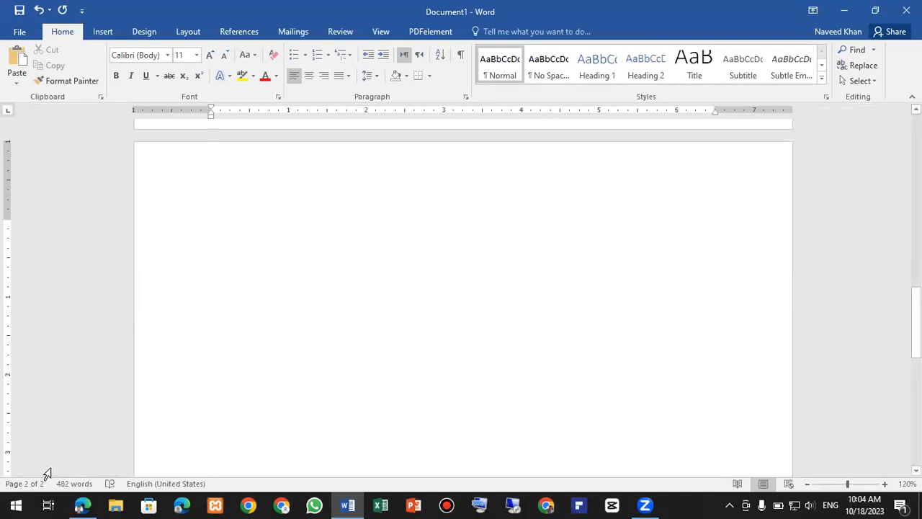
click(198, 424)
click(281, 310)
key(super+plus)
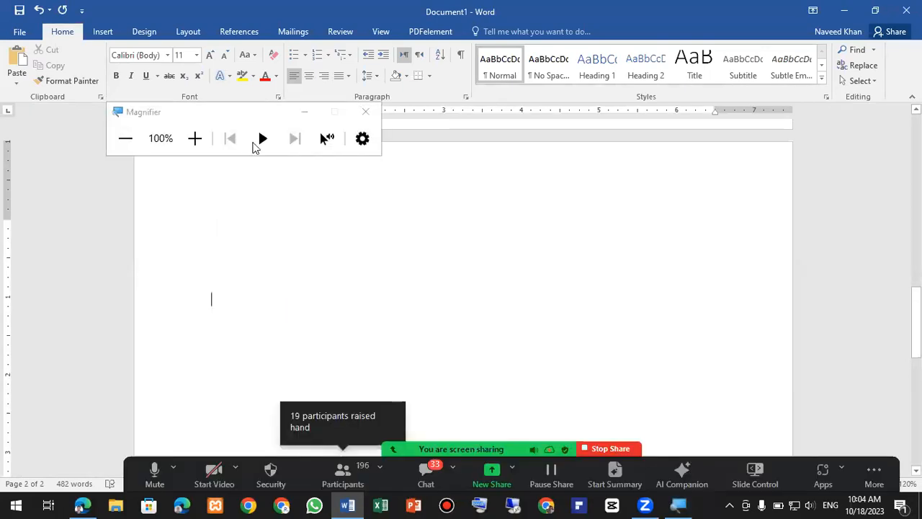
click(195, 138)
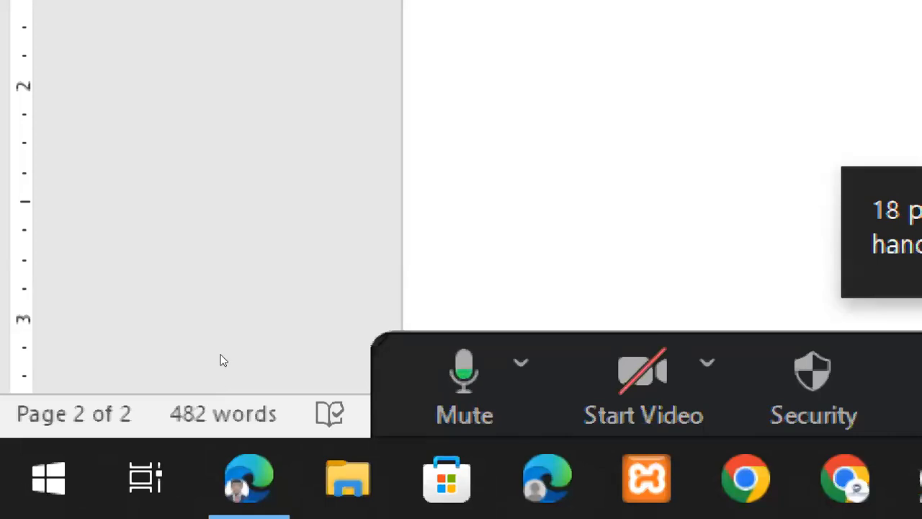
key(Return)
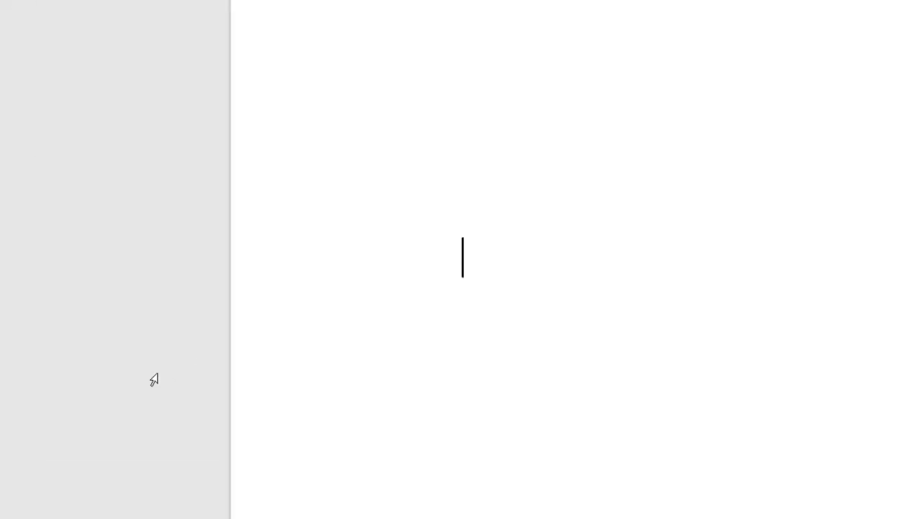
key(super+minus)
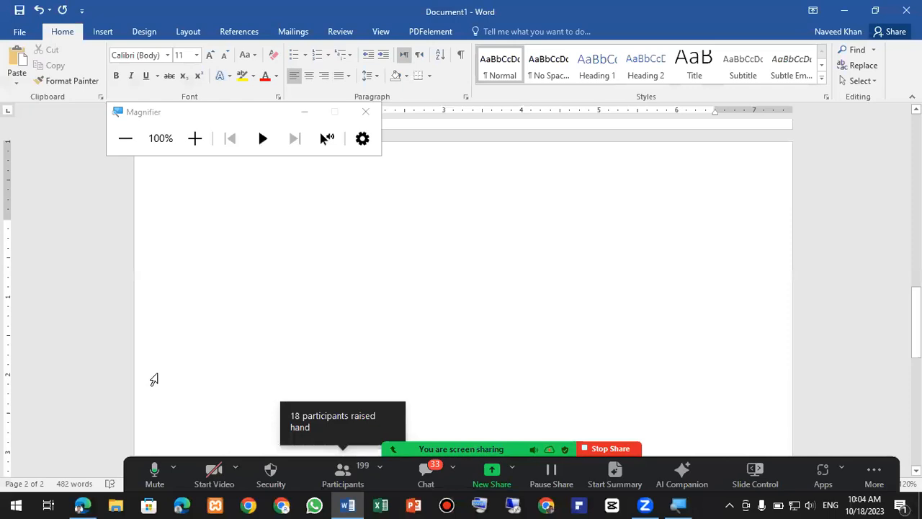
scroll(274, 310, up, 1)
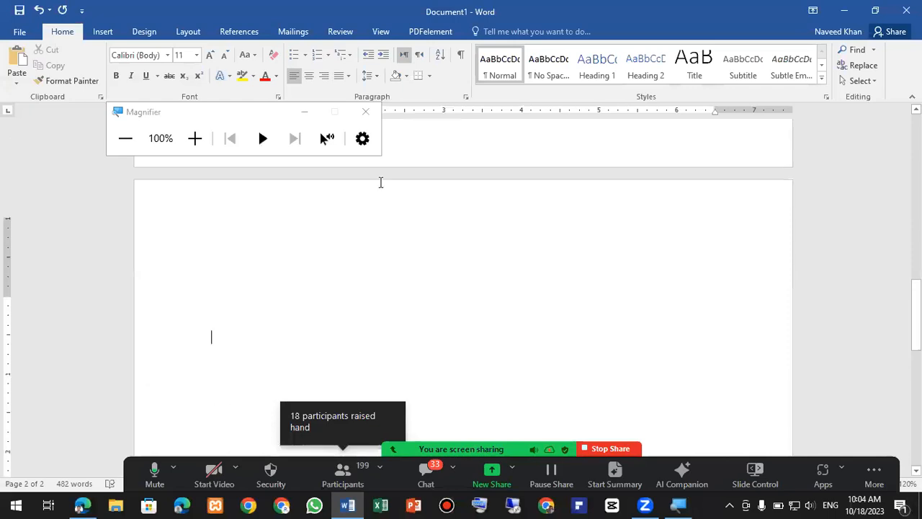
click(368, 114)
scroll(336, 192, up, 2)
scroll(299, 248, down, 3)
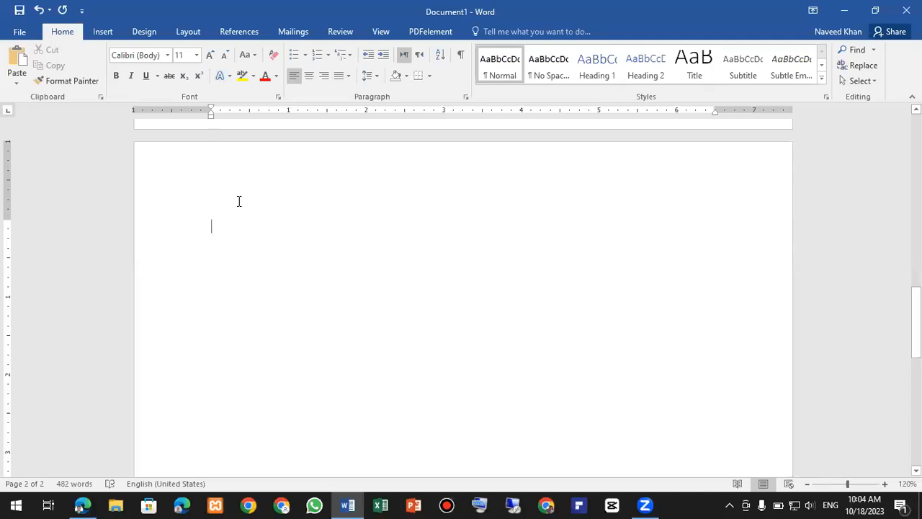
- Type the heading 'Microsoft Excel' on page 2 and paste the sample paragraphs below it
text(Mi)
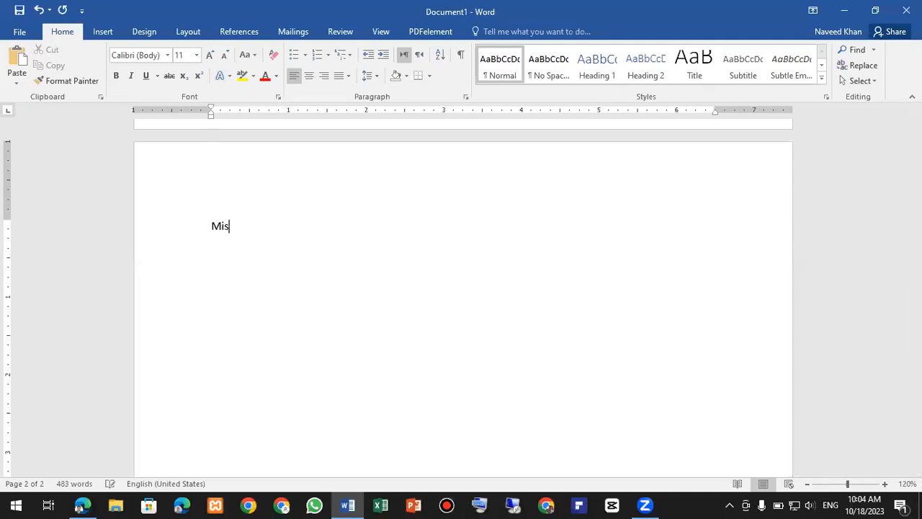
text(crosoft Ed)
key(BackSpace)
text(xcel)
text(Video provides a powerful way to help you prove your point. When you click Online Video, you can paste in the embed code for the video you want to add. You can also type a keyword to search online for the video that best fits your document. To make your document look professionally produced, Word provides header, footer, cover page, and text box designs that complement each other. For example, you can add a matching cover page, header, and sidebar. Click Insert and then choose the elements you want from the different galleries. Themes and styles also help keep your document coordinated. When you click Design and choose a new Theme, the pictures, charts, and SmartArt graphics change to match your new theme. When you apply styles, your headings change to match the new theme. Save time in Word with new buttons that show up where you need them. To change the way a picture fits in your document, click it and a button for layout options appears next to it. When you work on a table, click where you want to add a row or a column, and then click the plus sign. Reading is easier, too, in the new Reading view. You can collapse parts of the document and focus on the text you want. If you need to stop reading before you reach the end, Word remembers where you left off - even on another device.)
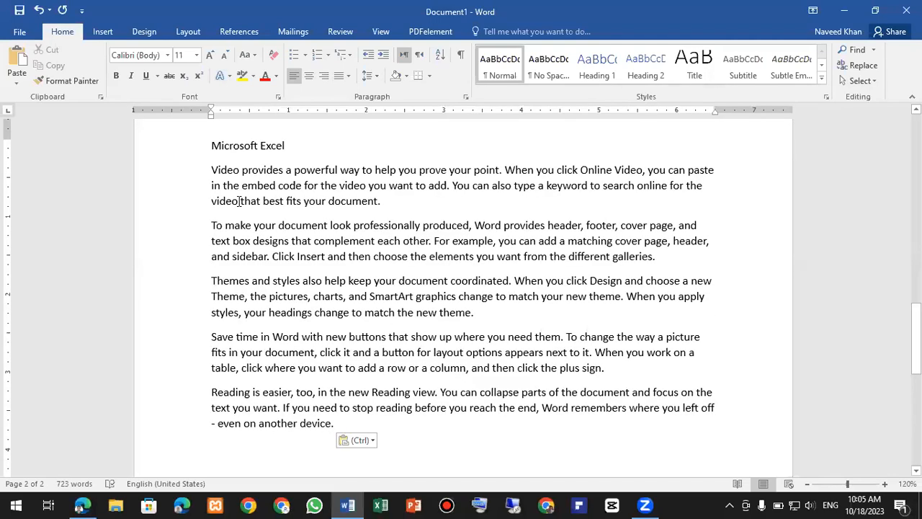
scroll(263, 295, down, 1)
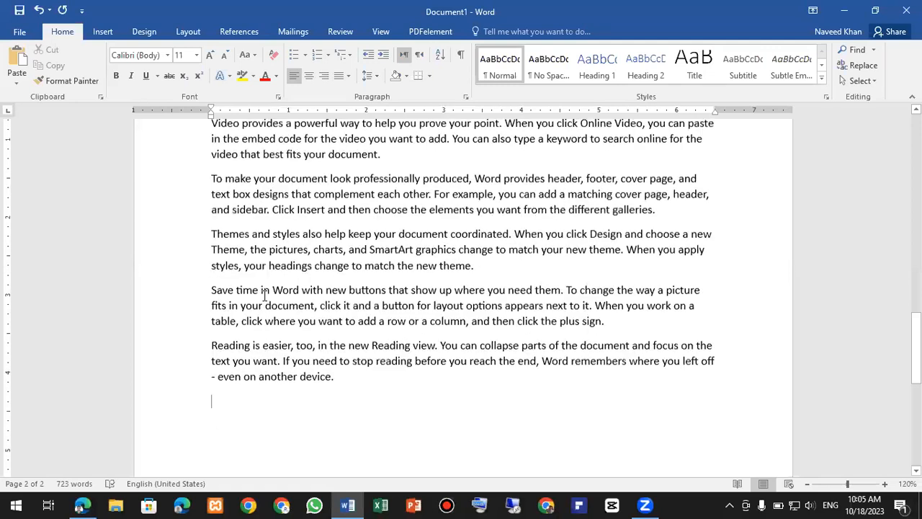
scroll(263, 295, down, 1)
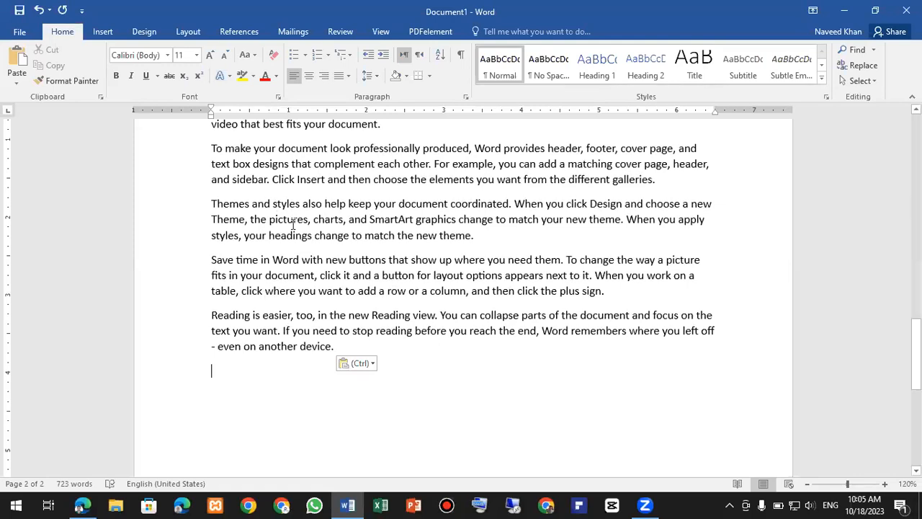
scroll(274, 245, up, 3)
scroll(274, 245, up, 9)
scroll(274, 245, down, 15)
scroll(281, 245, up, 20)
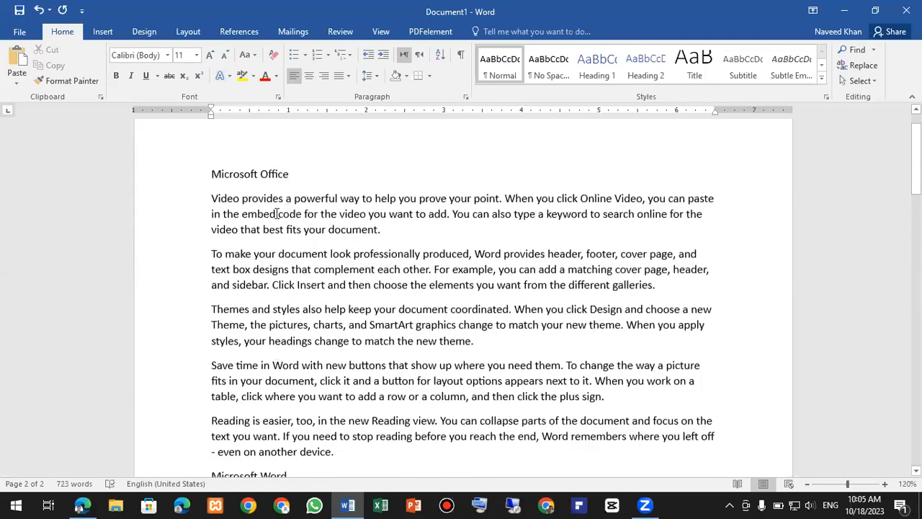
scroll(278, 251, down, 18)
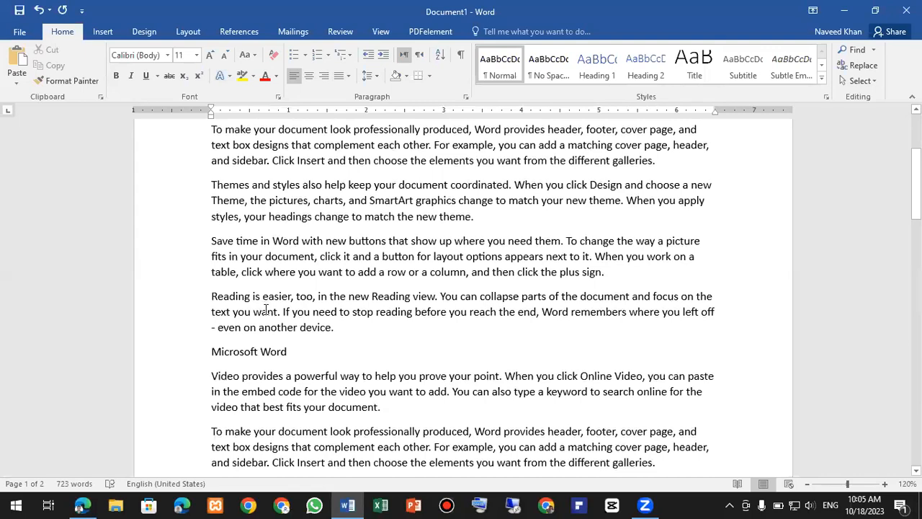
scroll(270, 312, down, 1)
scroll(271, 320, down, 10)
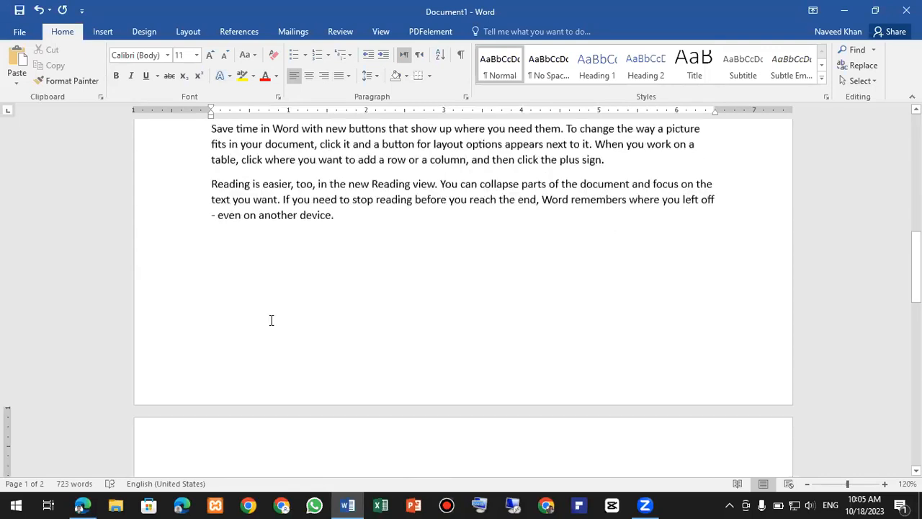
scroll(271, 324, down, 1)
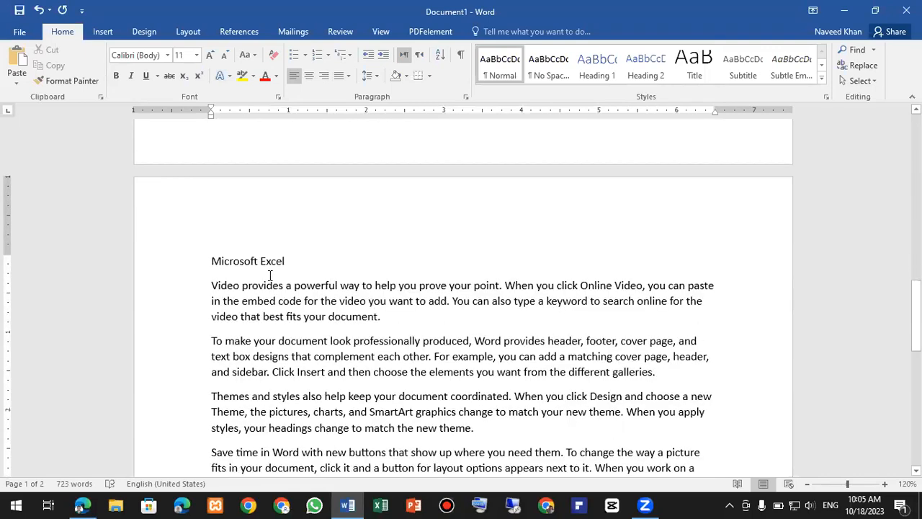
scroll(271, 303, down, 3)
scroll(271, 293, down, 3)
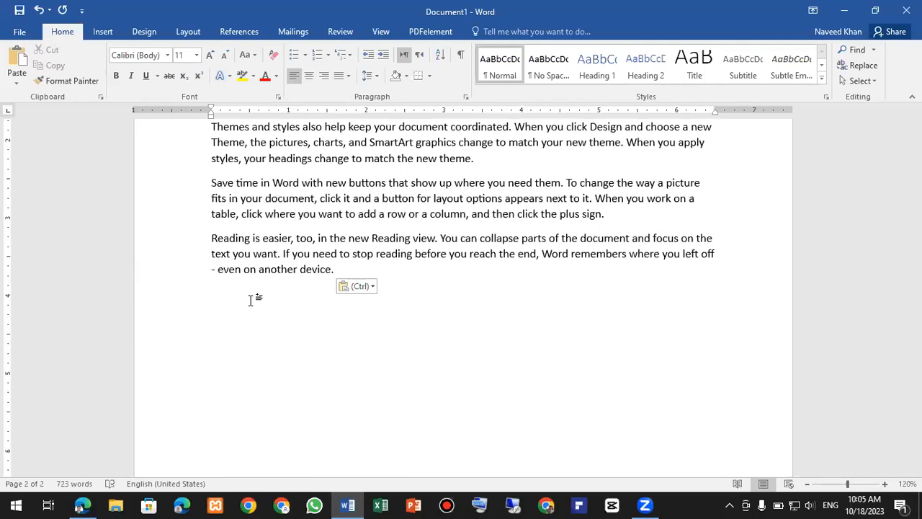
- Type 'Microsoft Powerpoint' on the last line of page 2 and start a new line below
scroll(252, 302, down, 2)
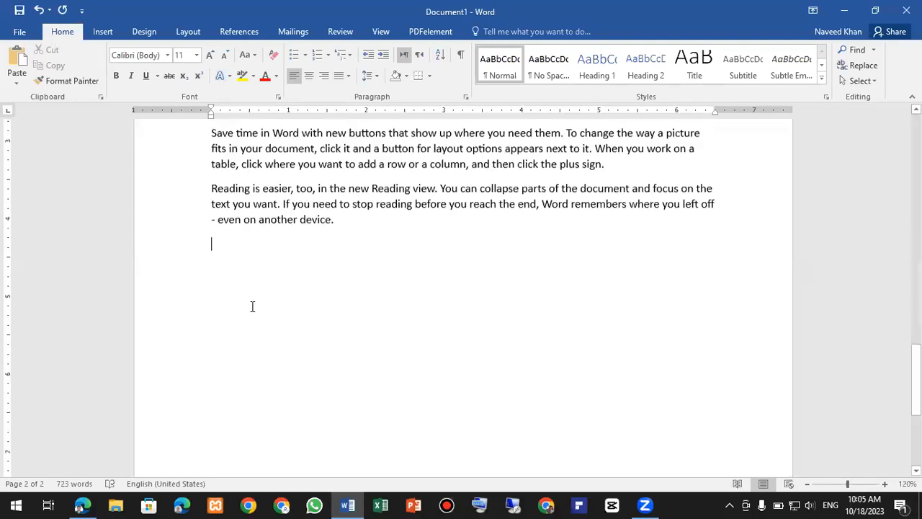
text(M)
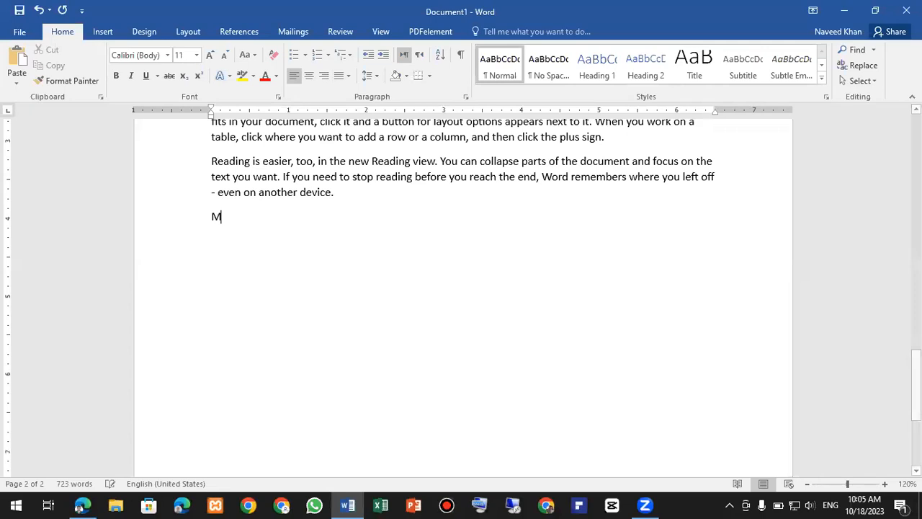
text(icrosoft Powerpoin)
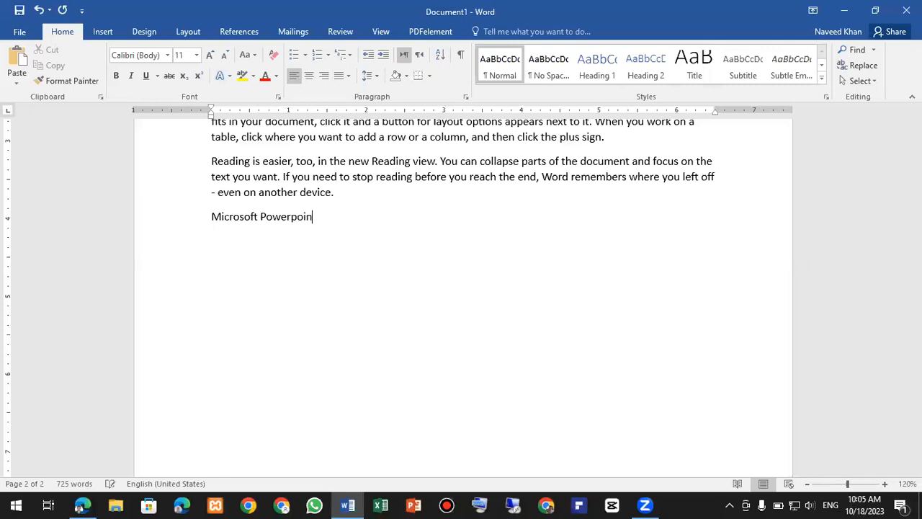
text(t)
key(Return)
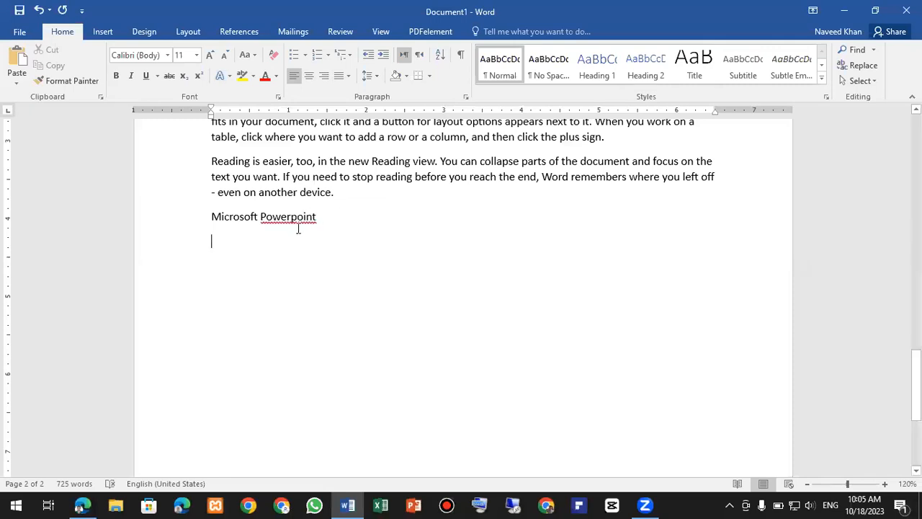
ctrl+scroll(292, 224, up, 9)
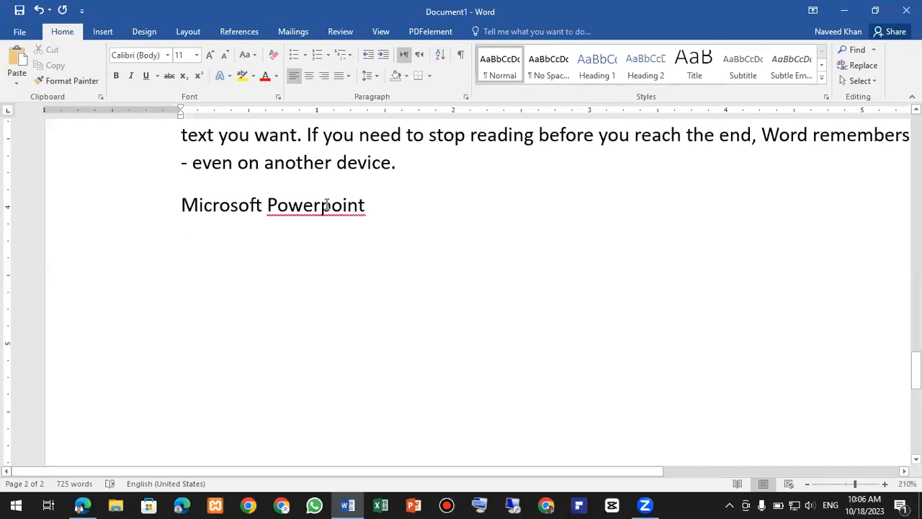
- Replace the red-underlined 'Powerpoint' with the spelling suggestion 'PowerPoint'
right_click(327, 205)
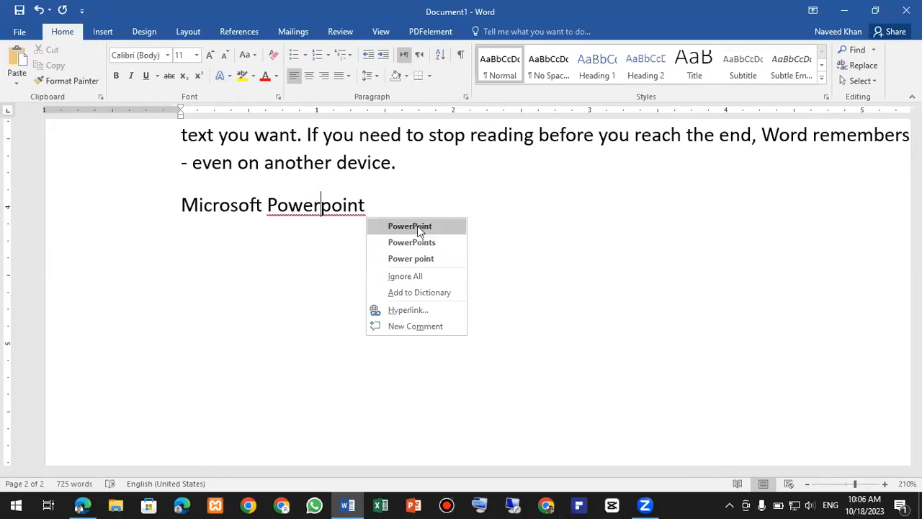
click(417, 225)
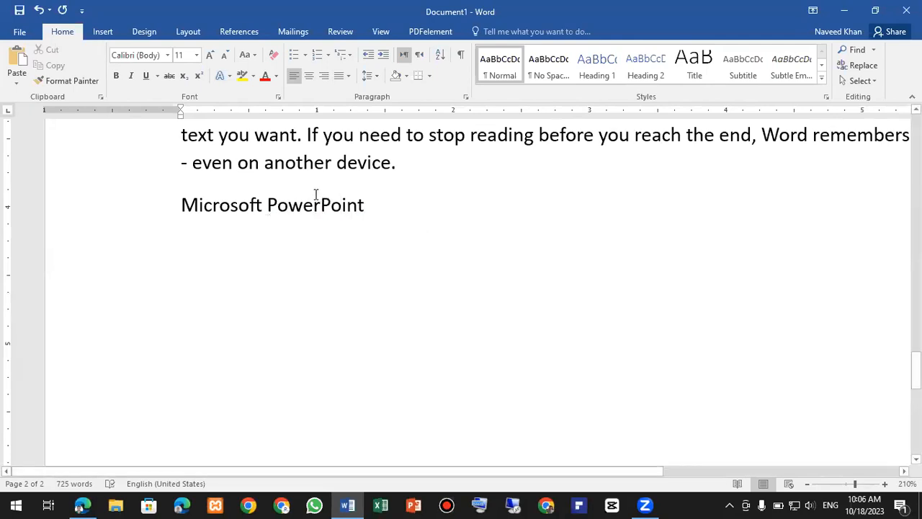
ctrl+scroll(325, 238, down, 2)
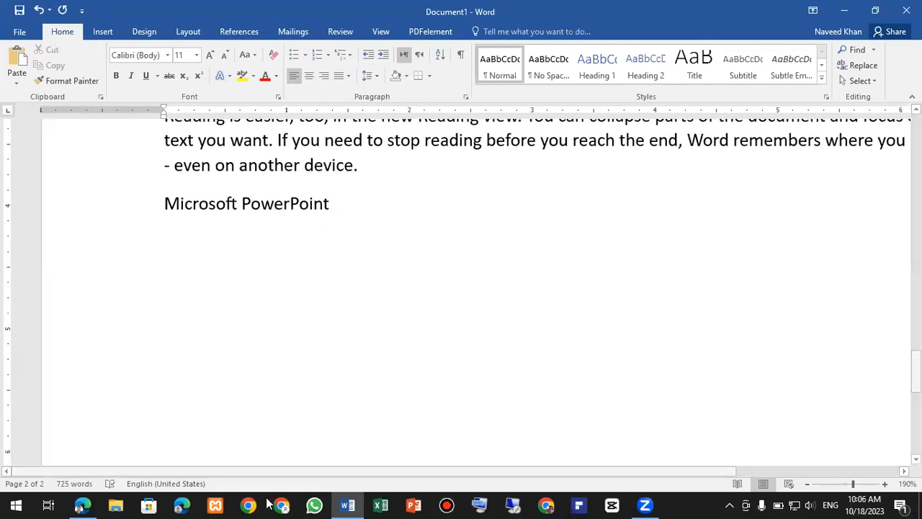
- In maximized Edge, search 'wikipedia' and open the English Wikipedia Main Page from the wikipedia.org portal
click(189, 505)
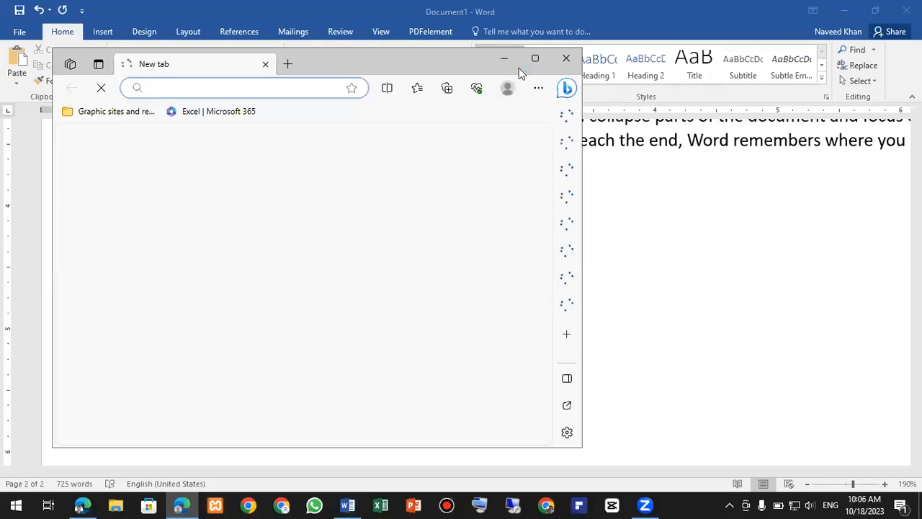
click(535, 58)
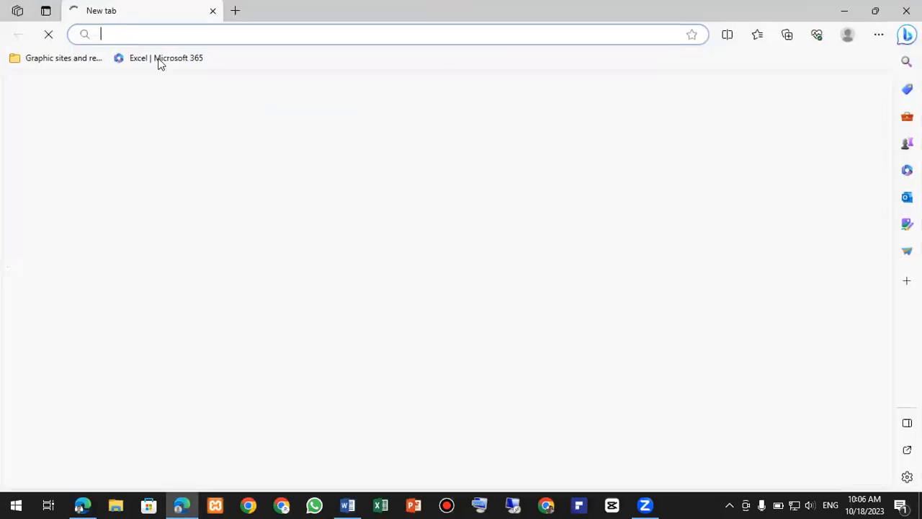
click(134, 32)
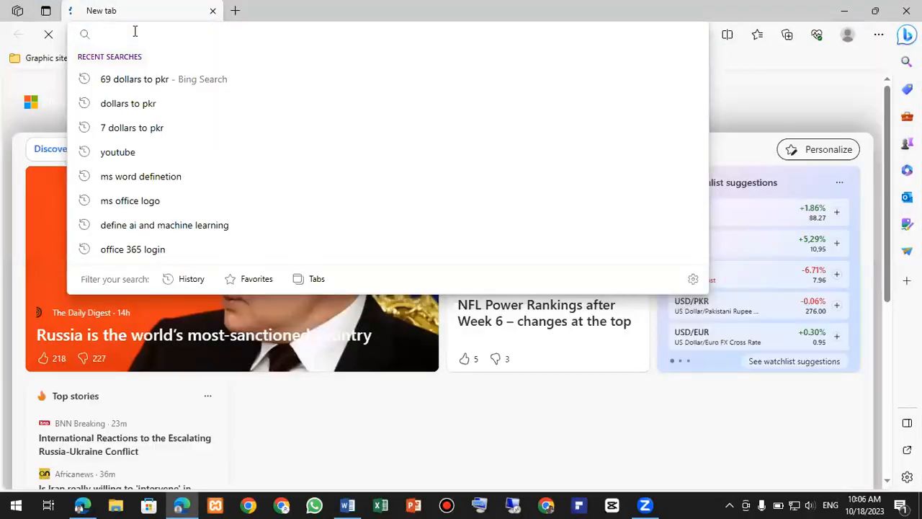
text(wikipedia)
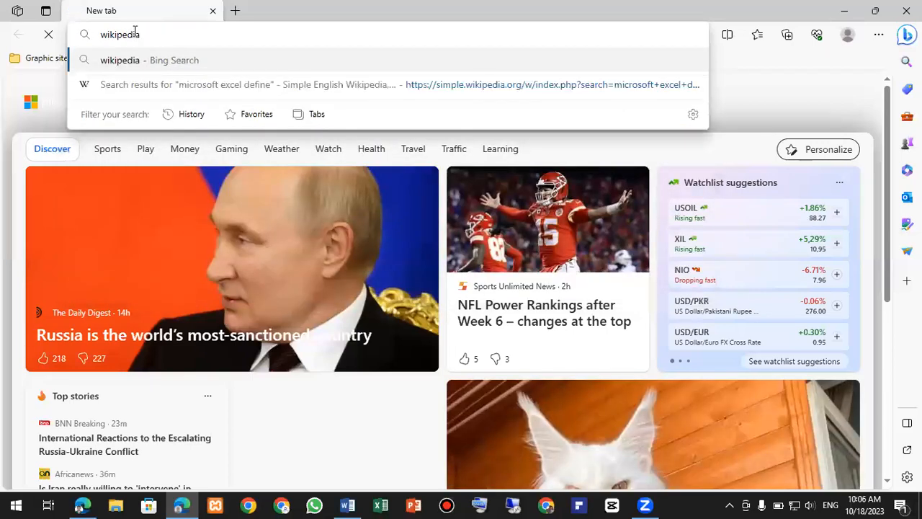
key(Return)
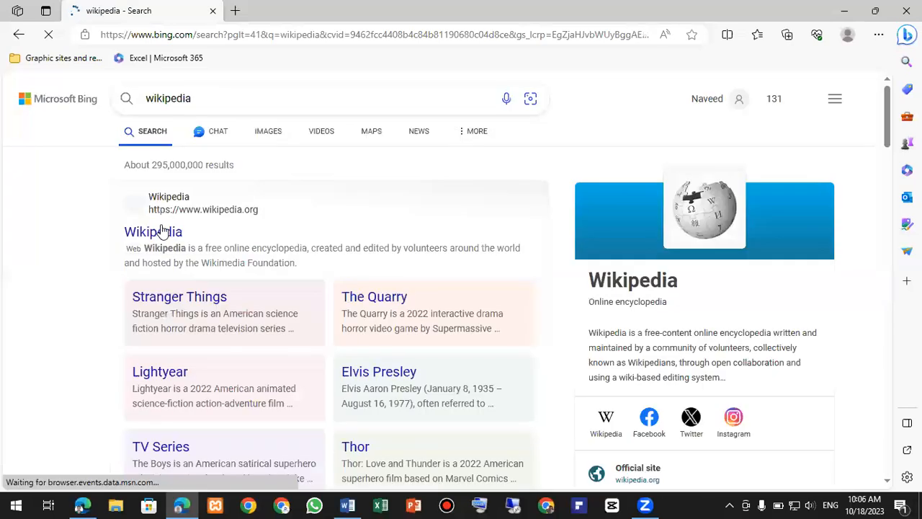
click(161, 231)
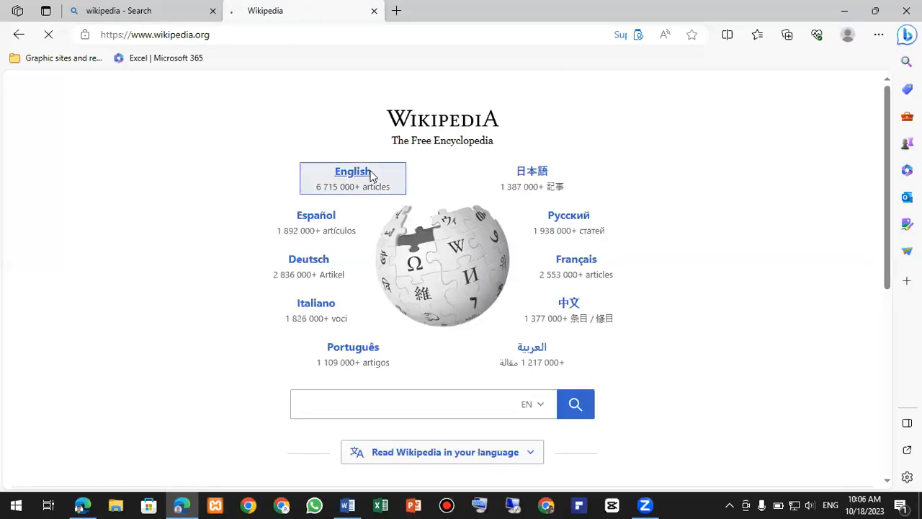
click(371, 176)
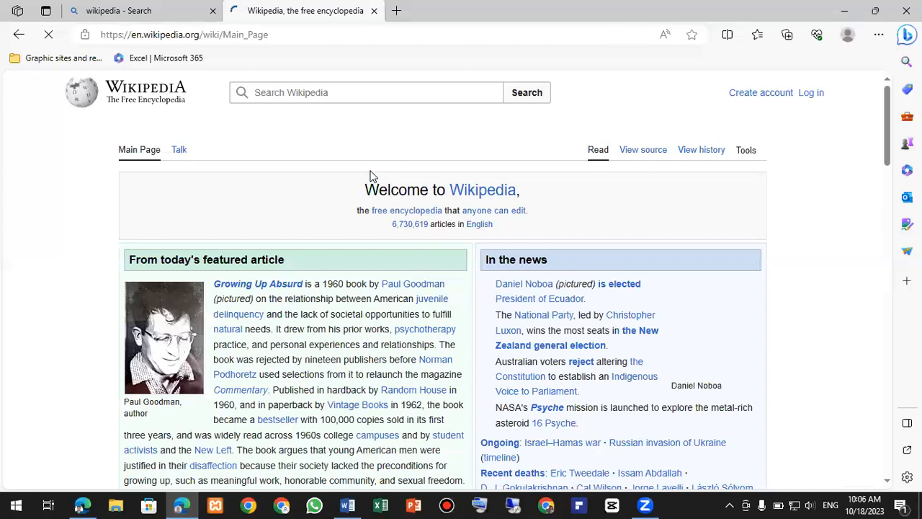
scroll(230, 190, down, 2)
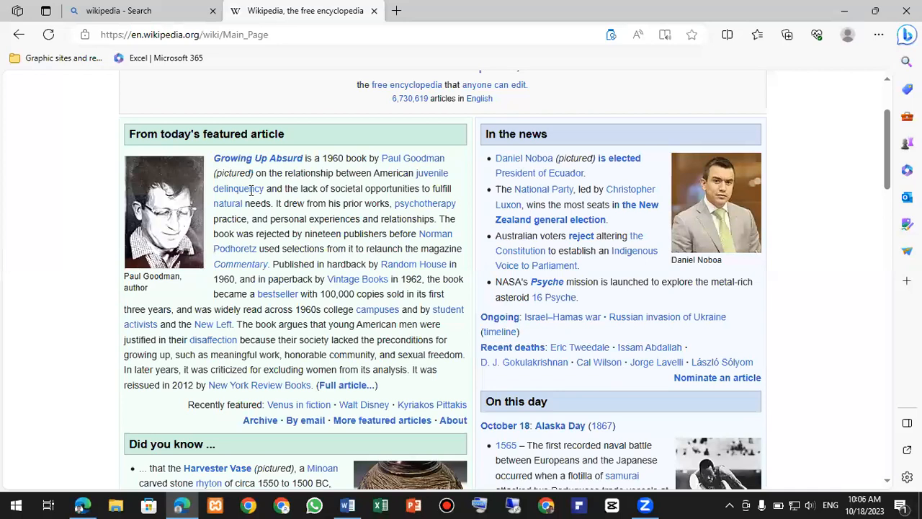
- Copy the opening text of the Growing Up Absurd featured article, then minimize Edge to return to Word
drag(336, 259, 448, 296)
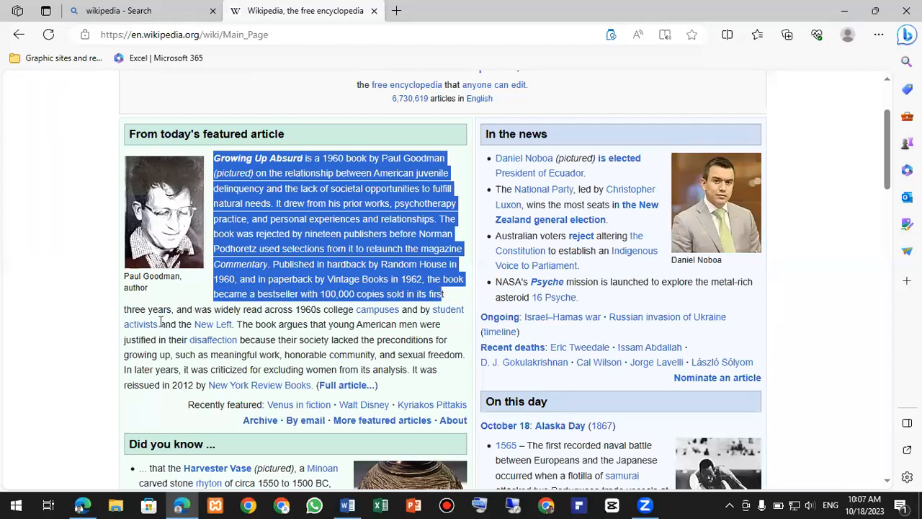
right_click(245, 228)
click(270, 237)
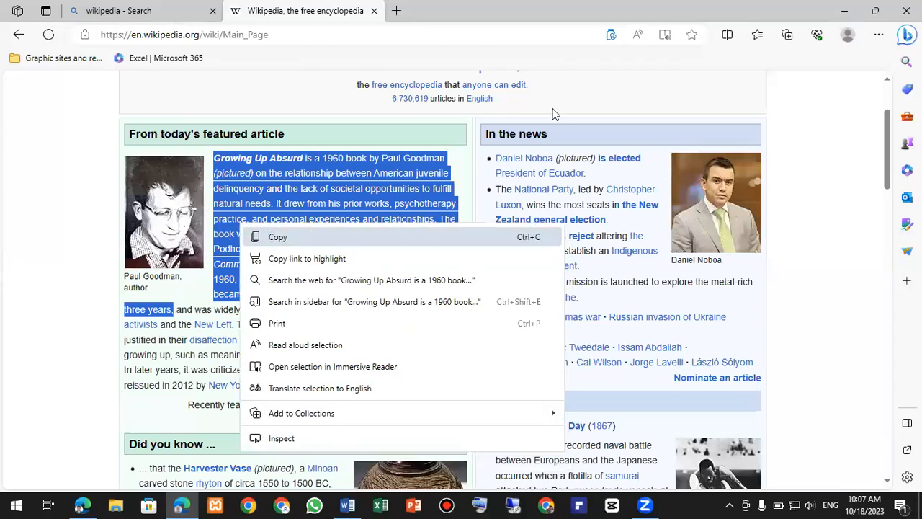
click(849, 9)
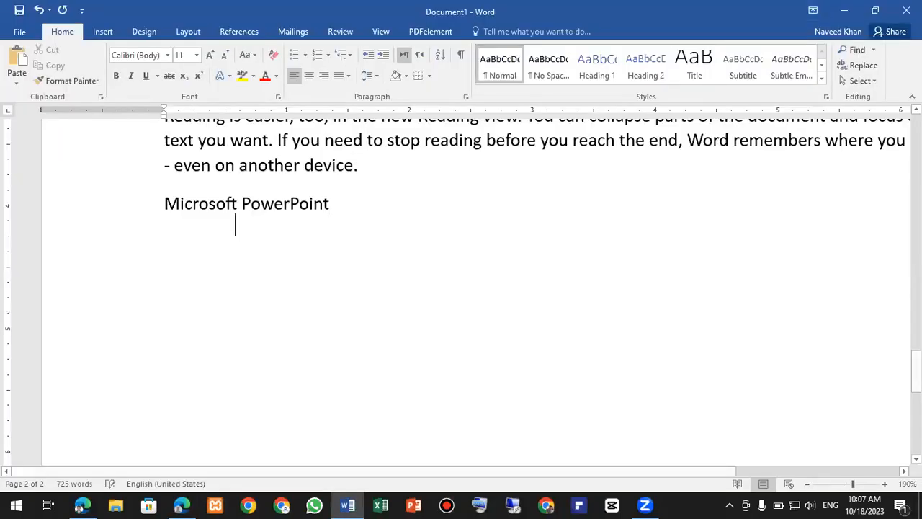
key(Return)
right_click(165, 243)
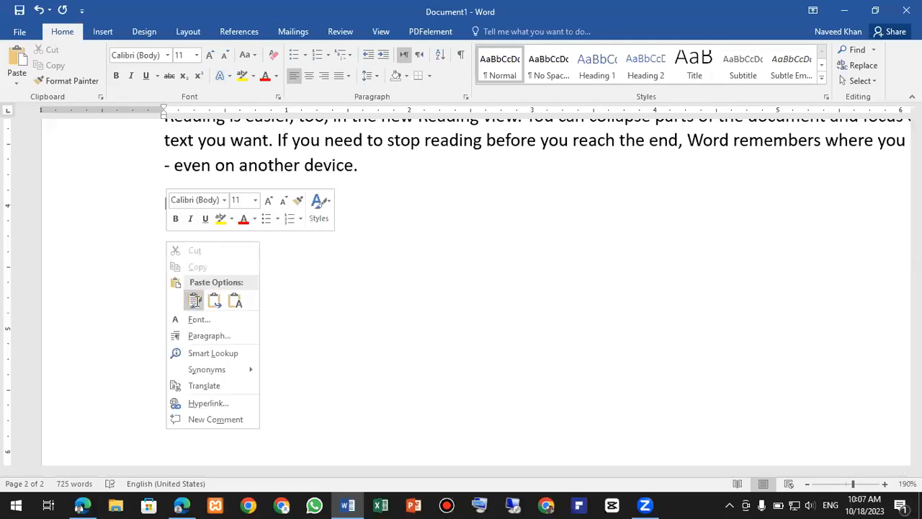
key(ctrl+v)
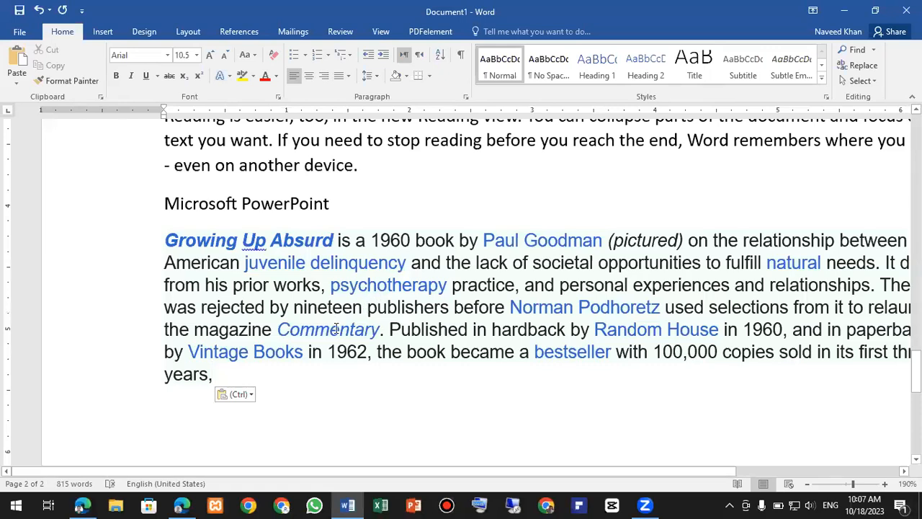
ctrl+scroll(336, 328, down, 6)
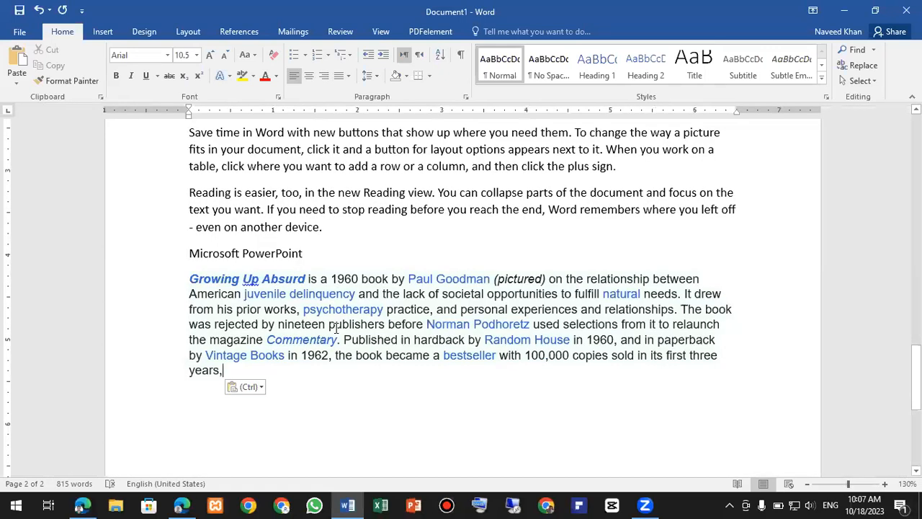
ctrl+scroll(336, 328, up, 1)
ctrl+scroll(280, 209, up, 1)
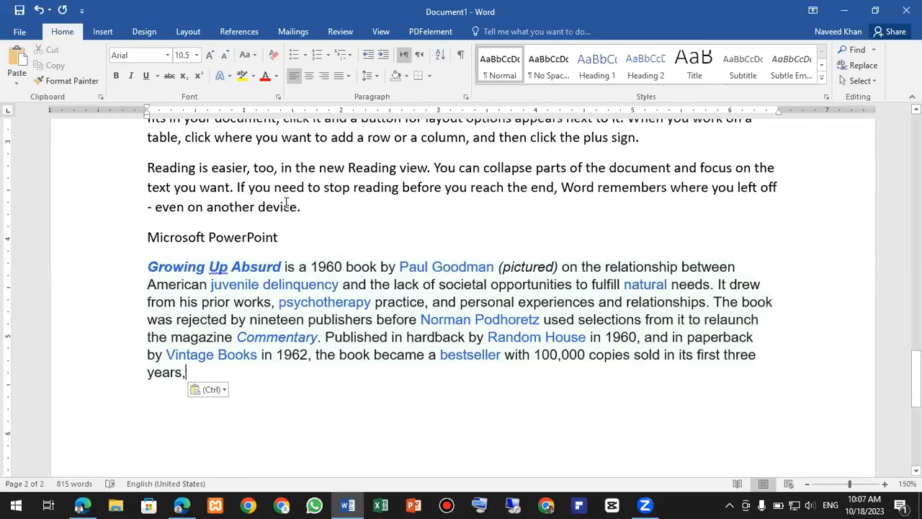
scroll(278, 205, up, 1)
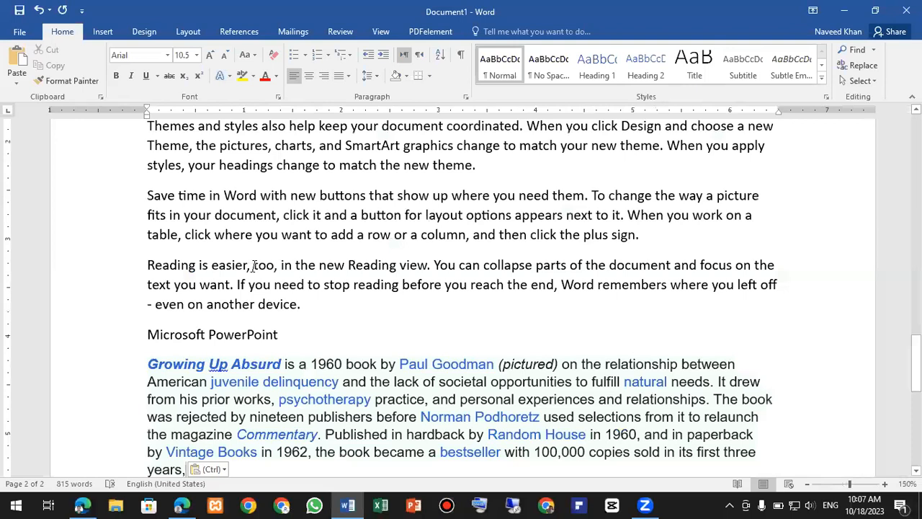
scroll(252, 266, down, 2)
ctrl+scroll(253, 270, down, 5)
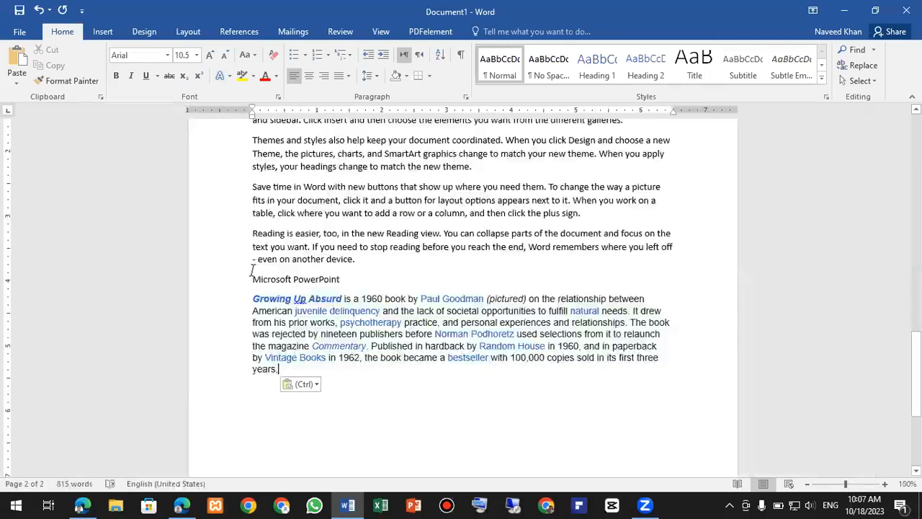
ctrl+scroll(252, 270, down, 2)
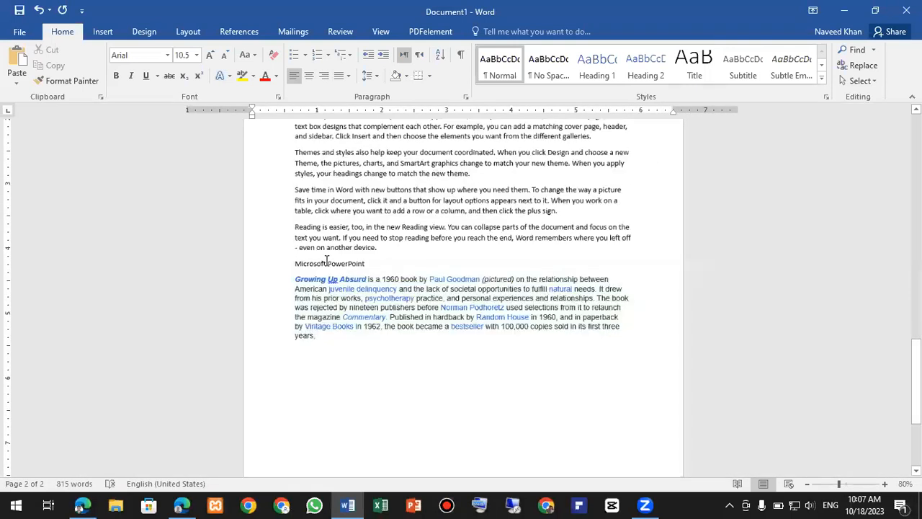
scroll(327, 259, up, 3)
scroll(326, 260, up, 5)
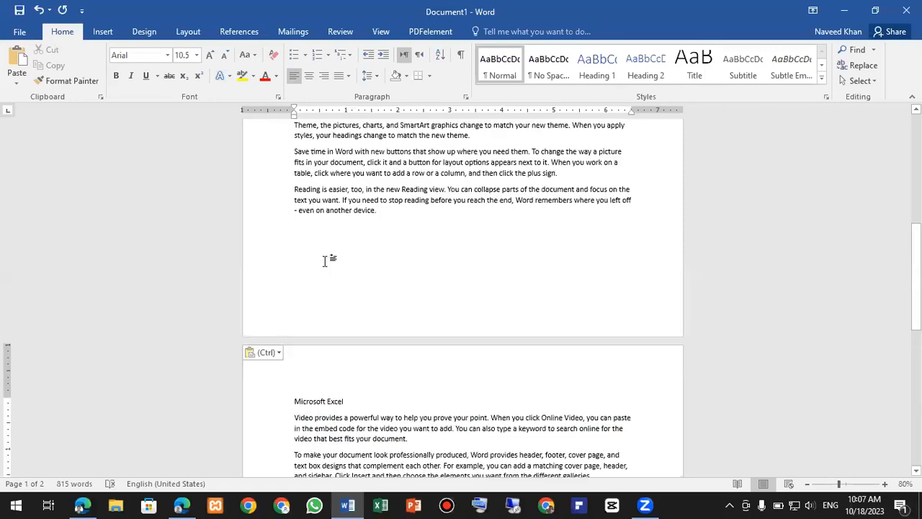
ctrl+scroll(339, 253, up, 4)
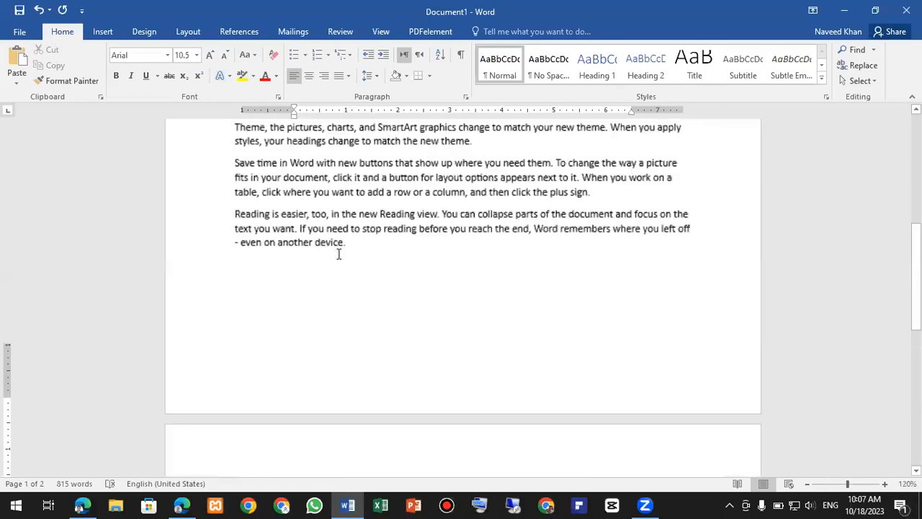
scroll(276, 225, up, 6)
scroll(264, 235, down, 6)
scroll(263, 243, down, 6)
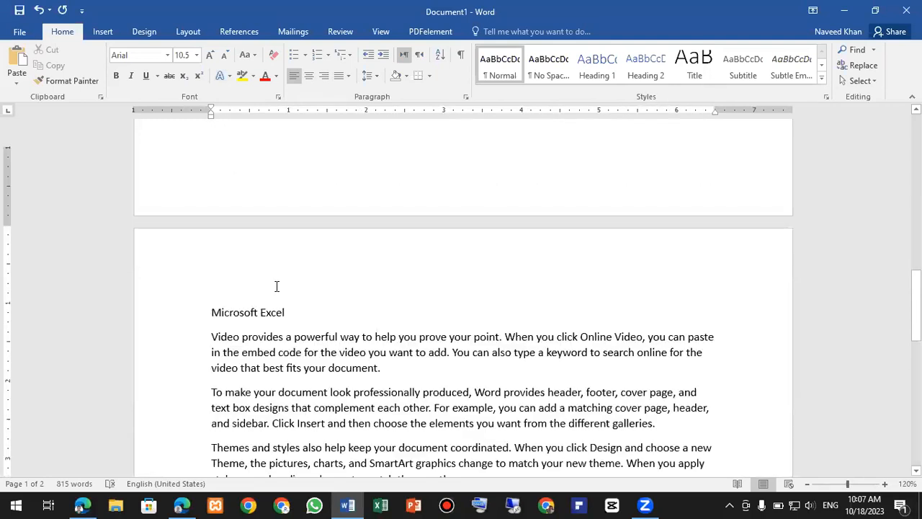
scroll(281, 301, down, 3)
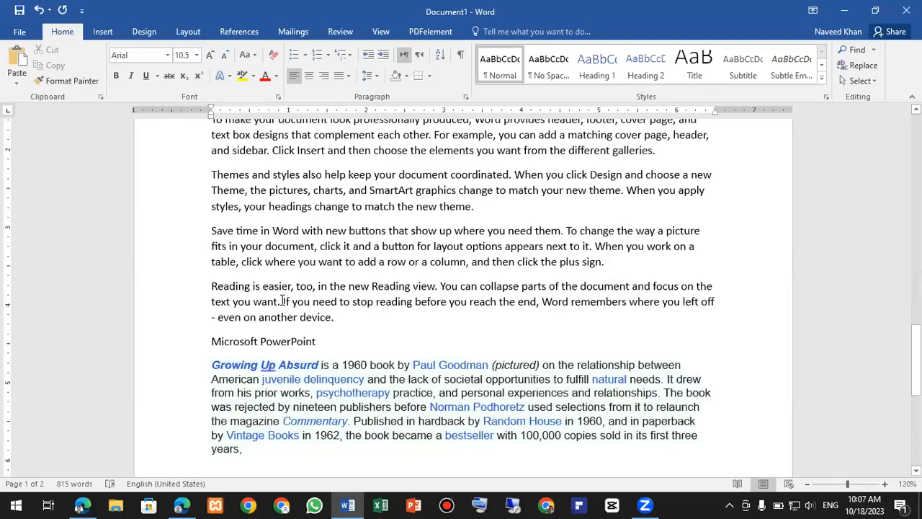
scroll(282, 301, down, 2)
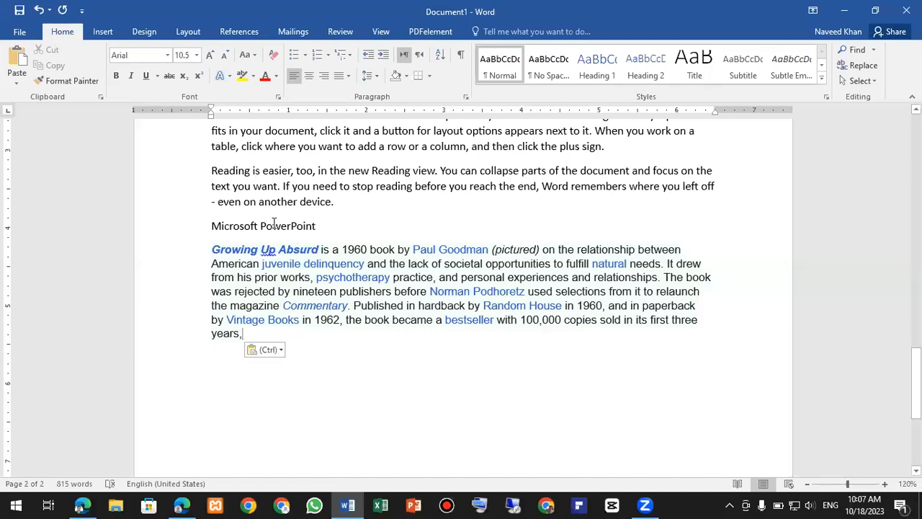
ctrl+scroll(274, 223, up, 3)
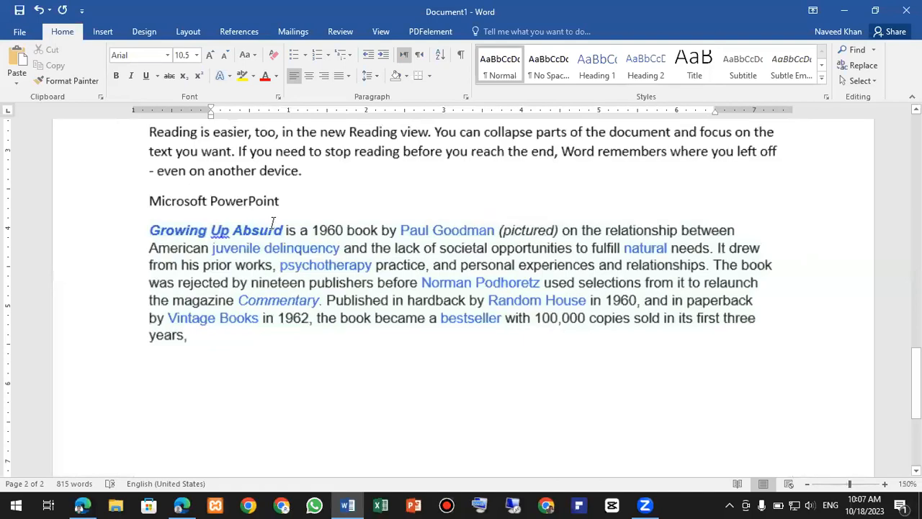
scroll(273, 222, up, 3)
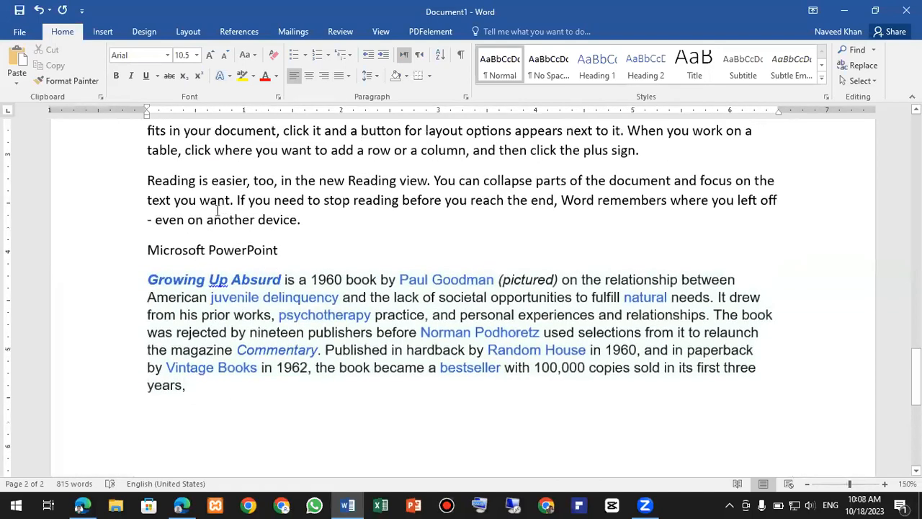
click(238, 232)
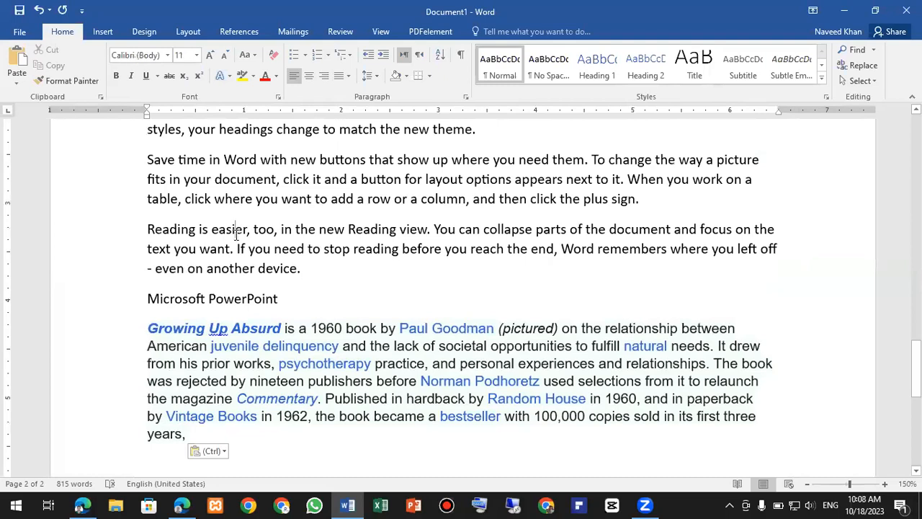
- Format Painter the body text's plain Calibri formatting onto the Growing Up Absurd paragraph
click(69, 81)
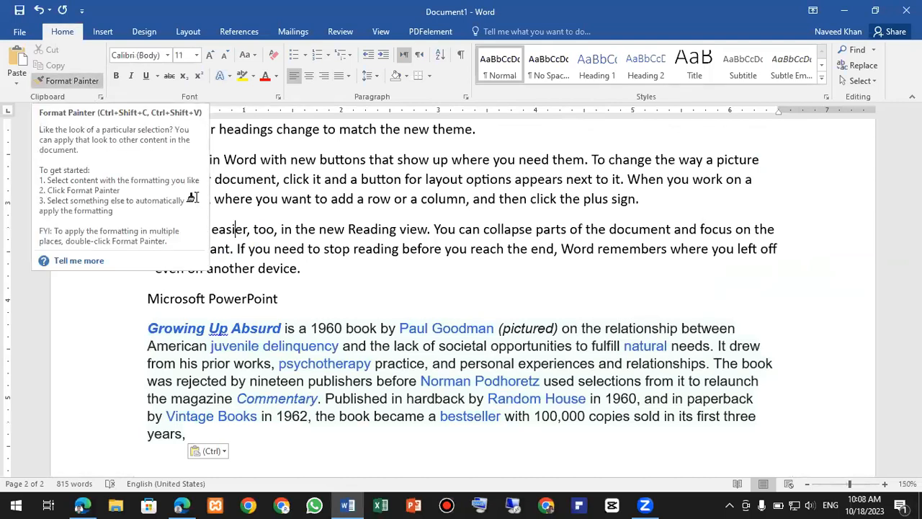
scroll(143, 181, down, 3)
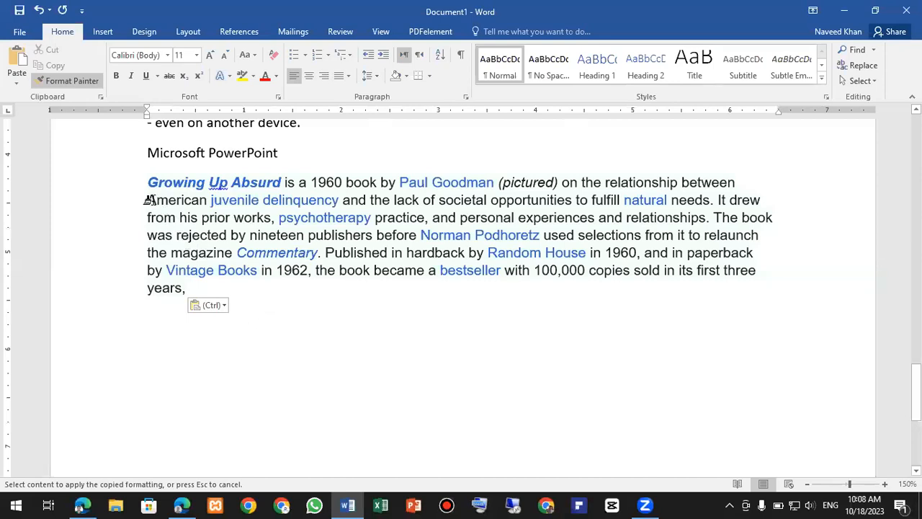
mouse_move(146, 178)
mouse_down()
mouse_move(177, 220)
mouse_move(198, 293)
mouse_up()
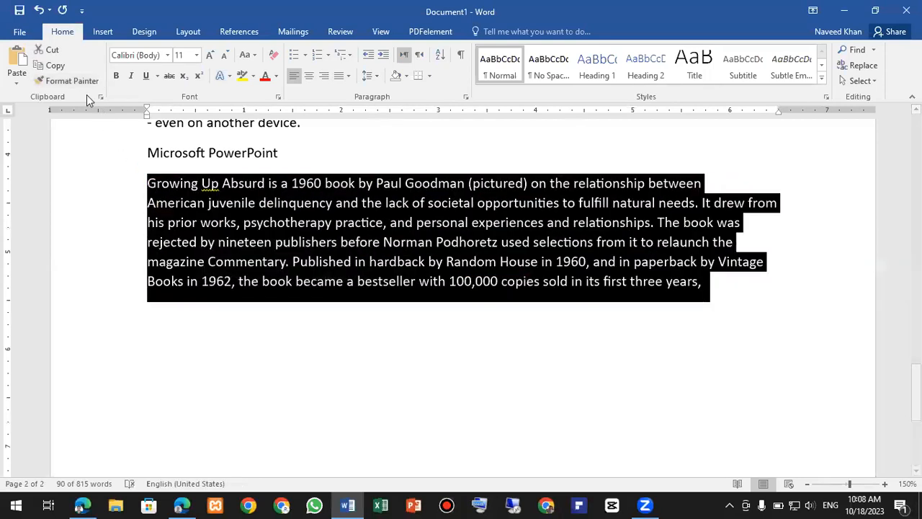
click(72, 80)
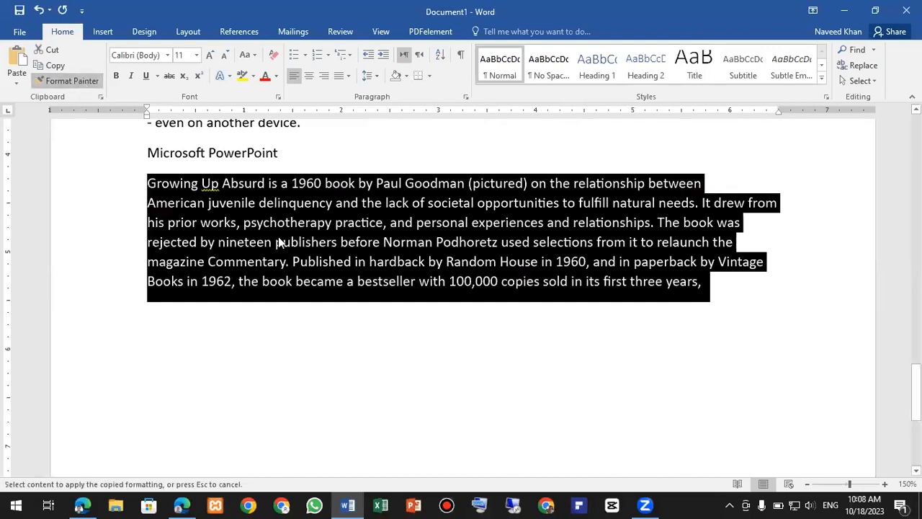
click(279, 243)
scroll(284, 263, up, 5)
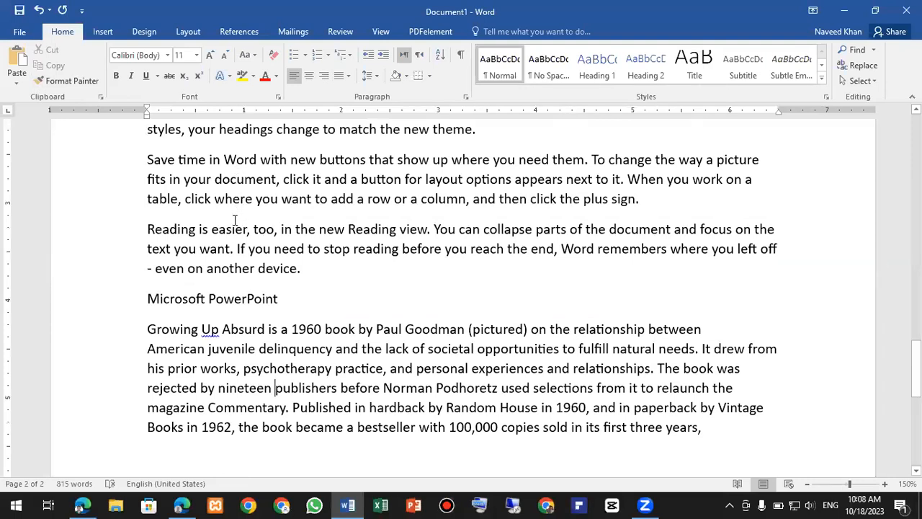
- Split the paragraph after 'relationships.' onto a new line and review the two pages
click(654, 368)
key(Return)
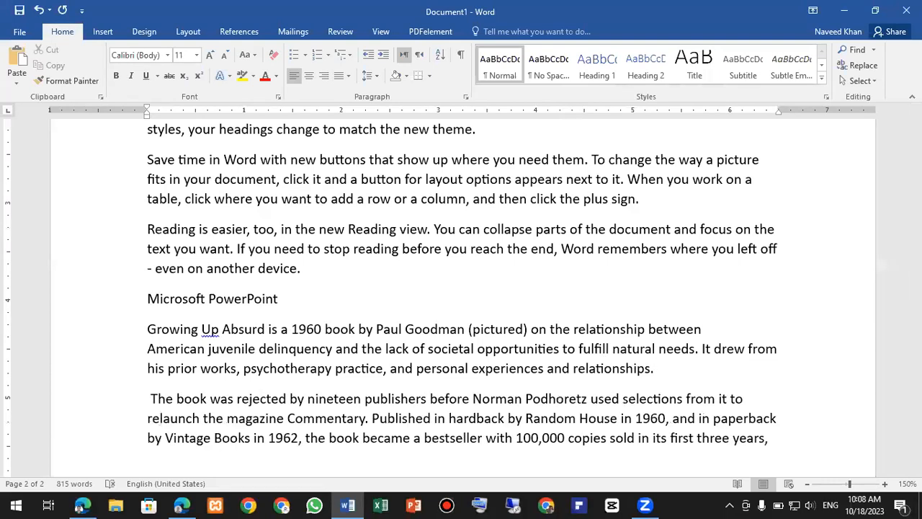
ctrl+scroll(493, 343, down, 4)
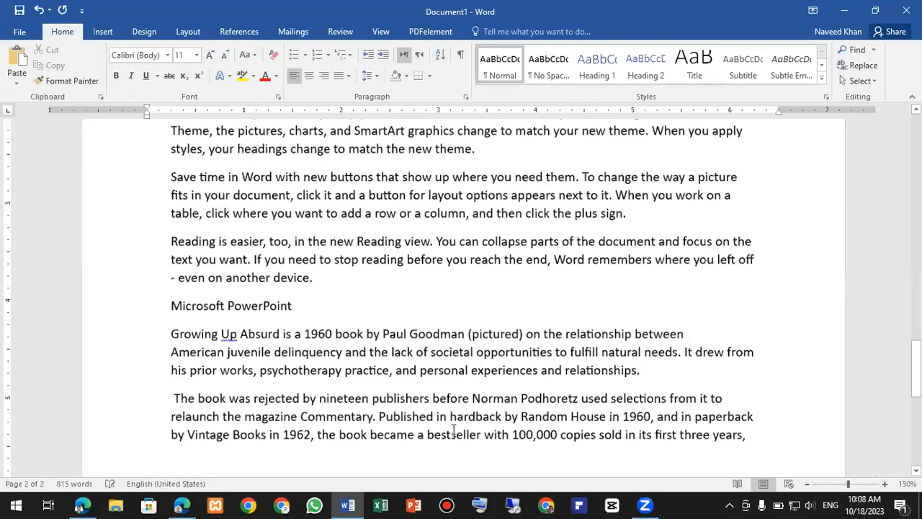
scroll(326, 297, down, 1)
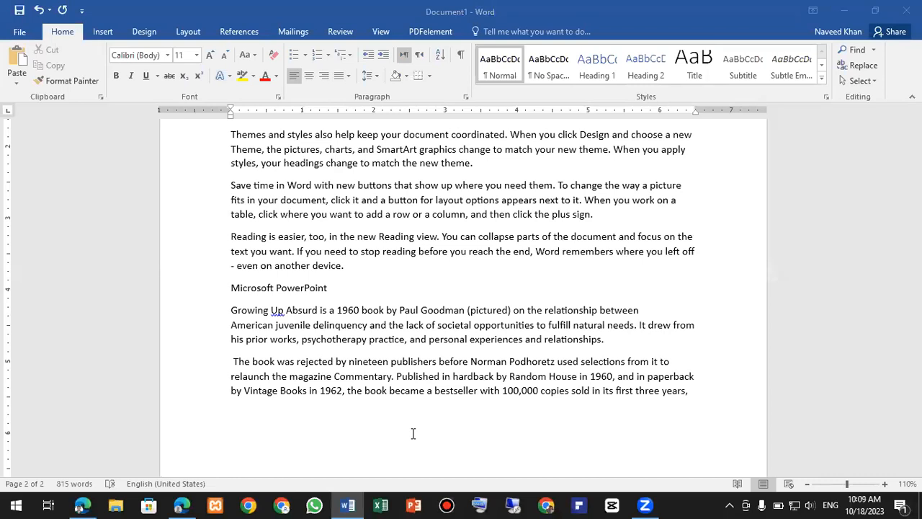
click(365, 306)
scroll(364, 310, down, 2)
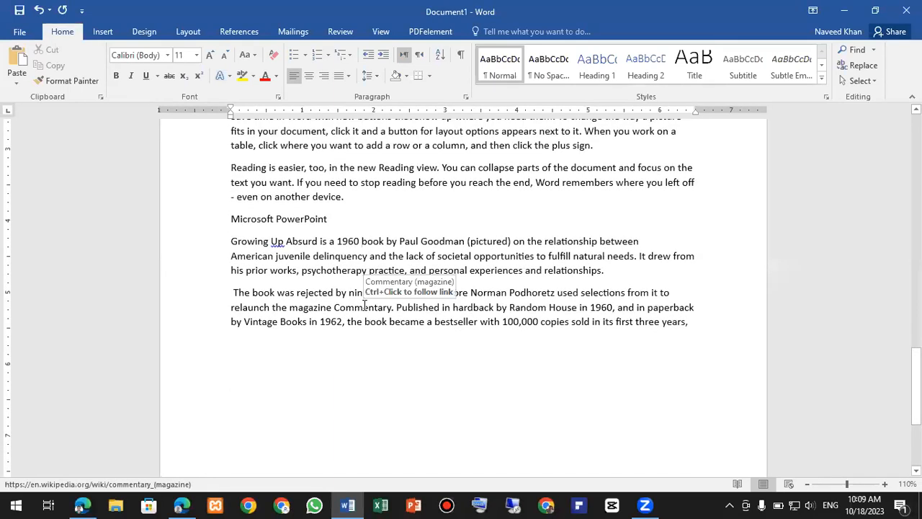
scroll(328, 310, up, 2)
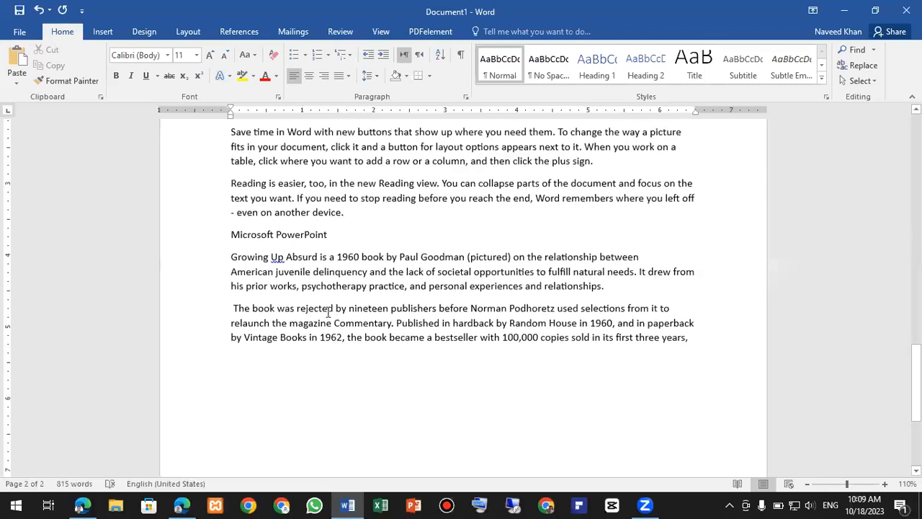
scroll(328, 310, up, 3)
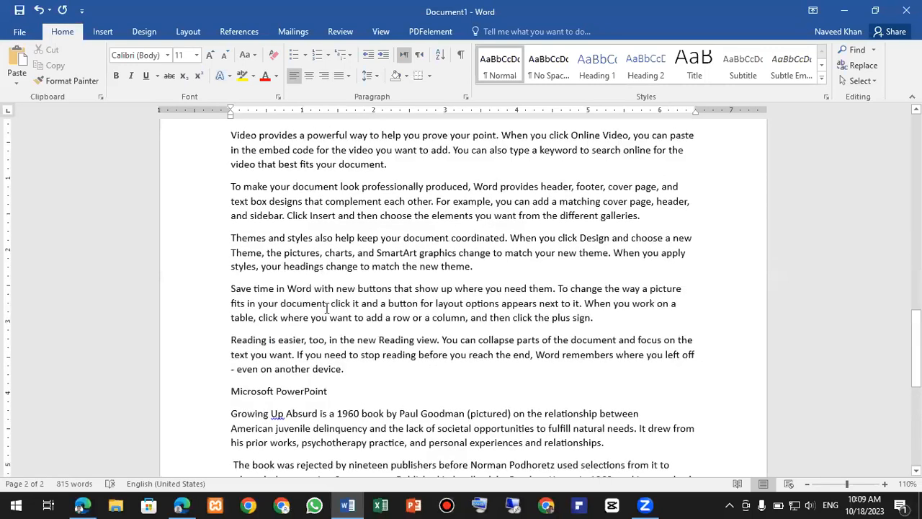
scroll(340, 301, up, 7)
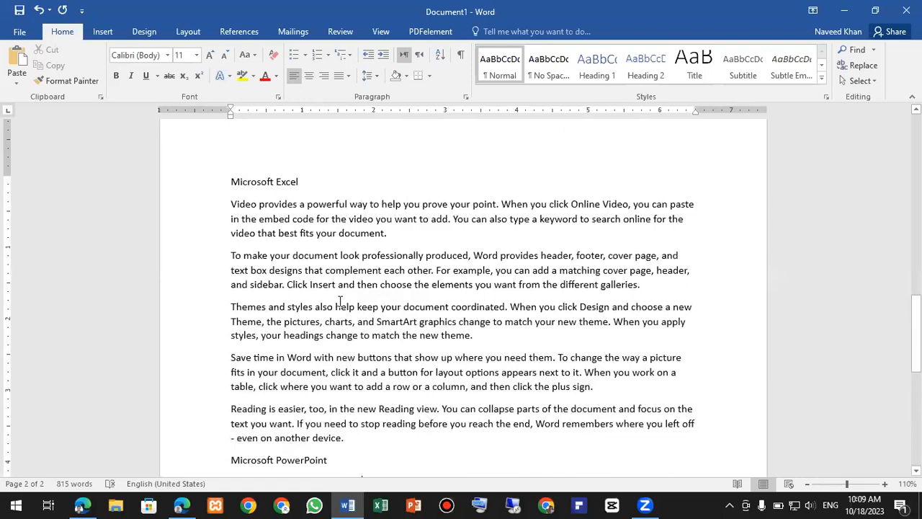
scroll(340, 302, up, 20)
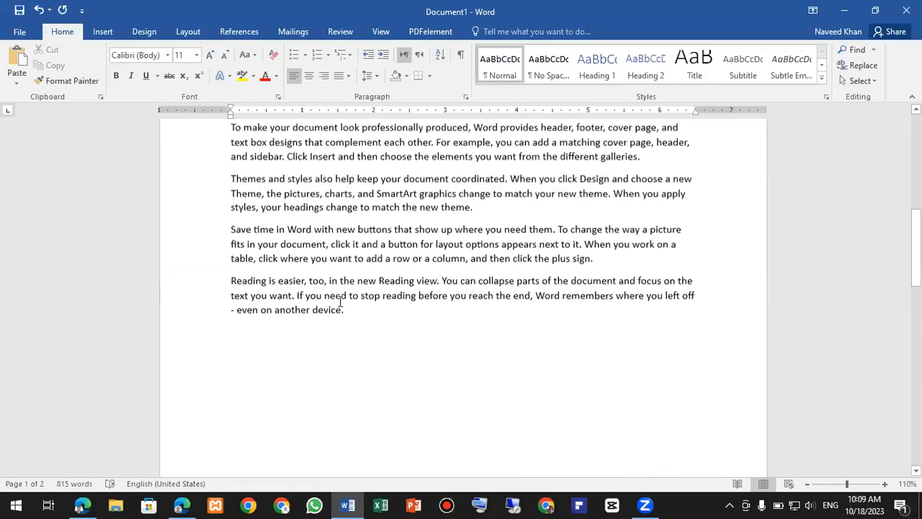
scroll(297, 229, up, 2)
scroll(297, 229, down, 7)
scroll(297, 228, down, 12)
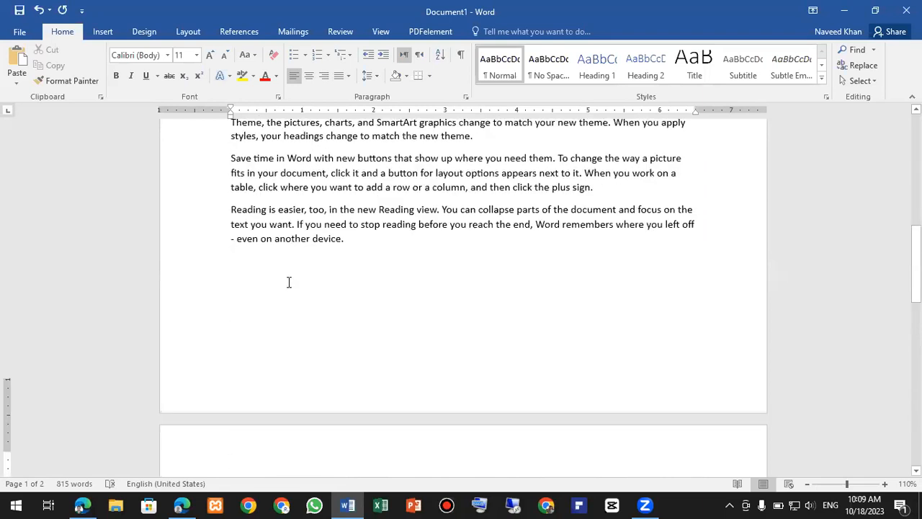
scroll(283, 301, down, 9)
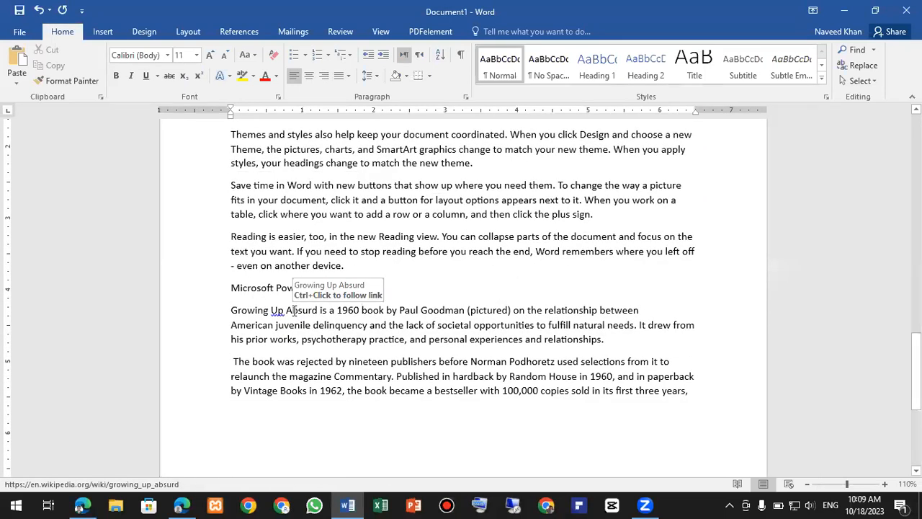
ctrl+scroll(294, 312, up, 3)
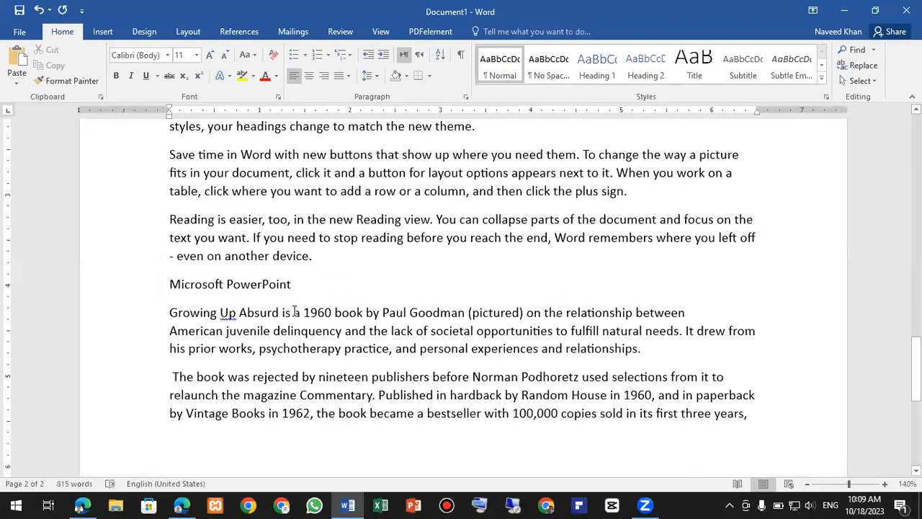
scroll(294, 311, up, 20)
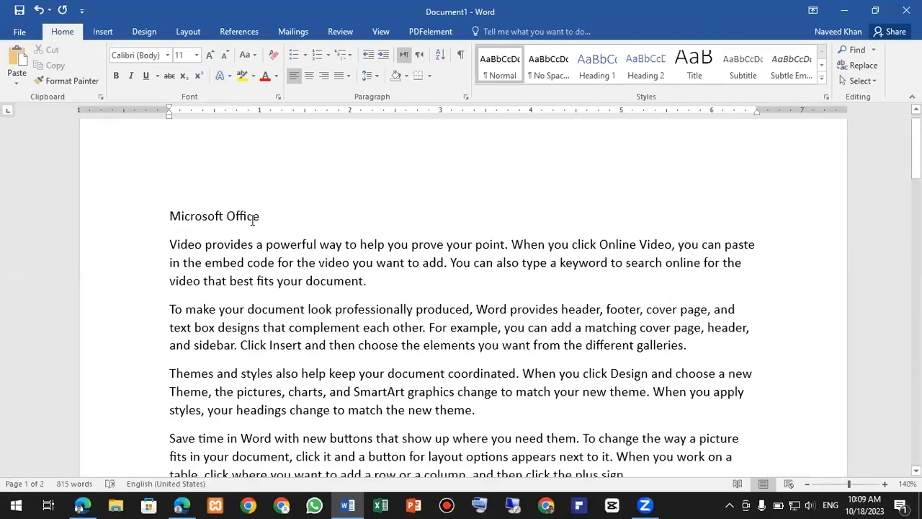
- Apply Heading 1 to the 'Microsoft Office' line, then make it bold at 18 pt
drag(266, 215, 182, 214)
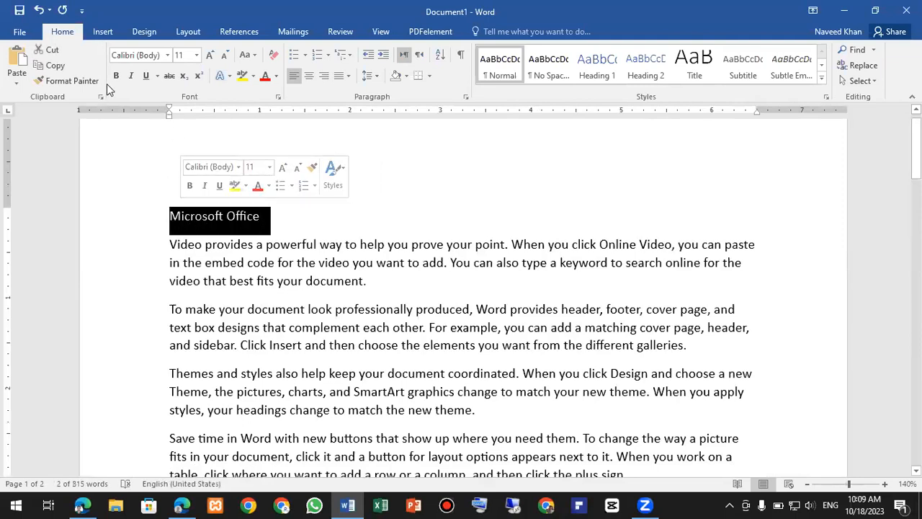
click(593, 77)
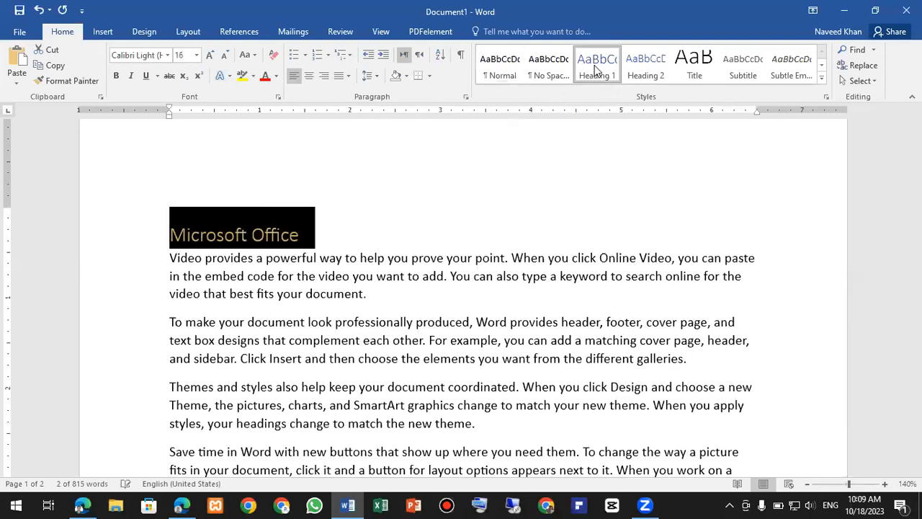
click(320, 235)
drag(306, 235, 177, 232)
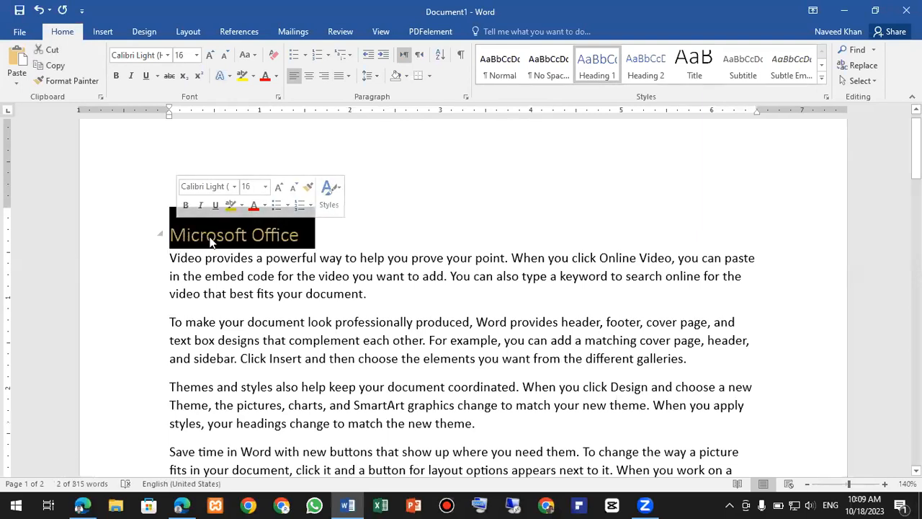
click(317, 239)
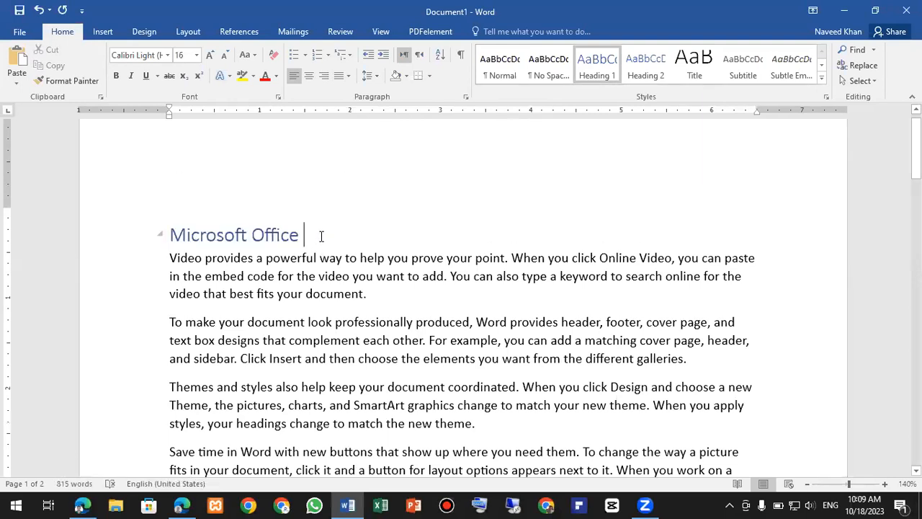
click(237, 205)
drag(275, 228, 177, 229)
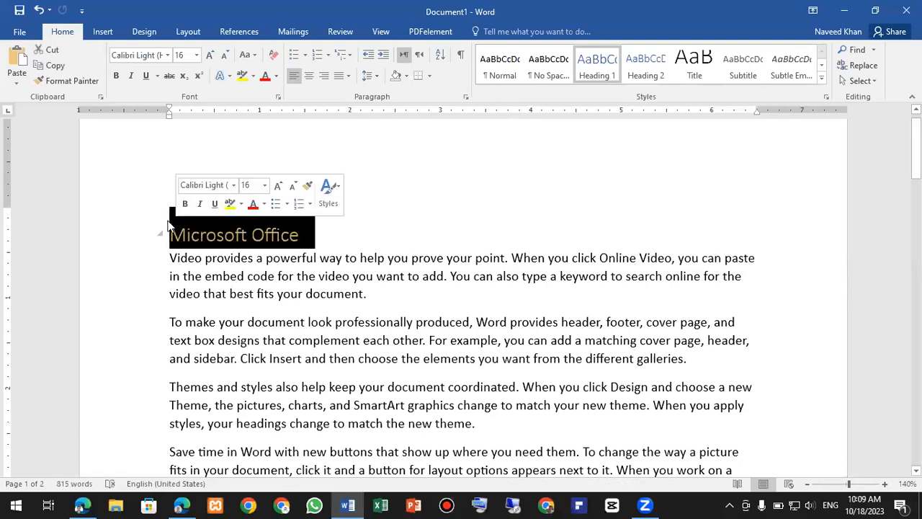
click(116, 76)
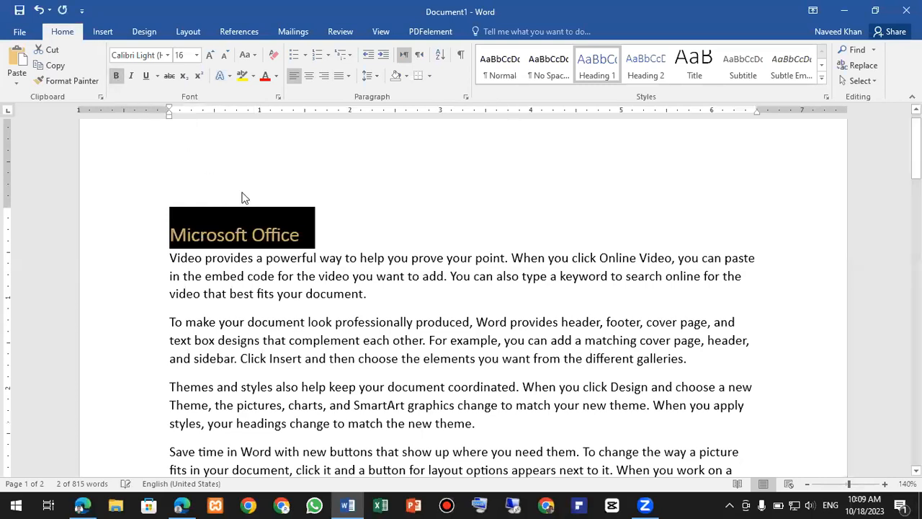
click(196, 55)
click(185, 160)
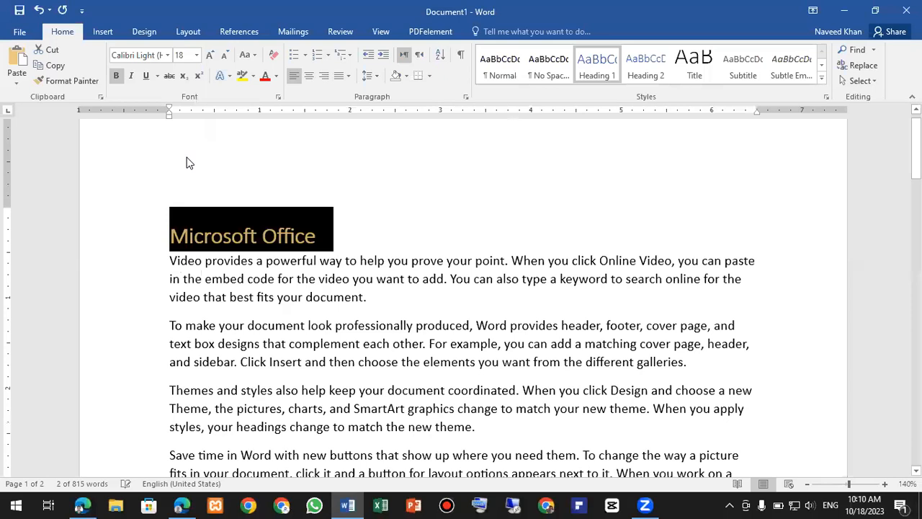
click(294, 245)
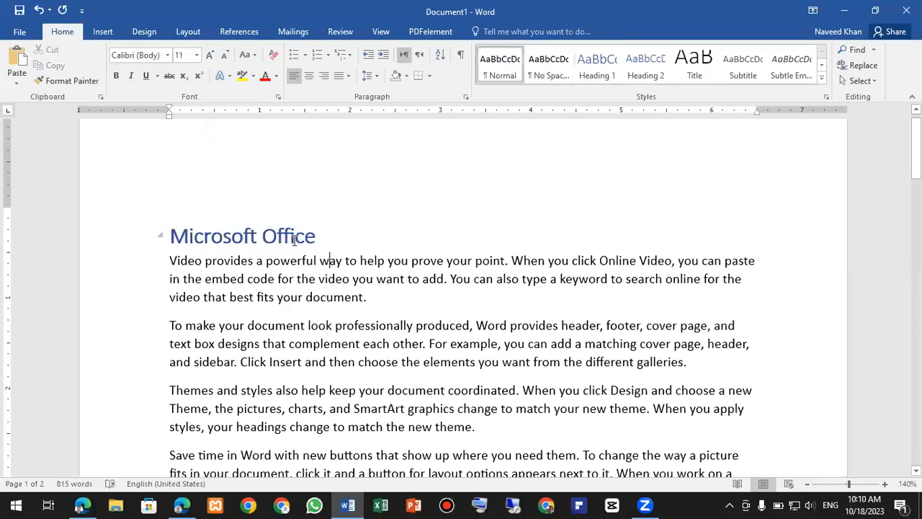
- Make the Microsoft Word line an 18 pt Heading 1
scroll(281, 274, down, 5)
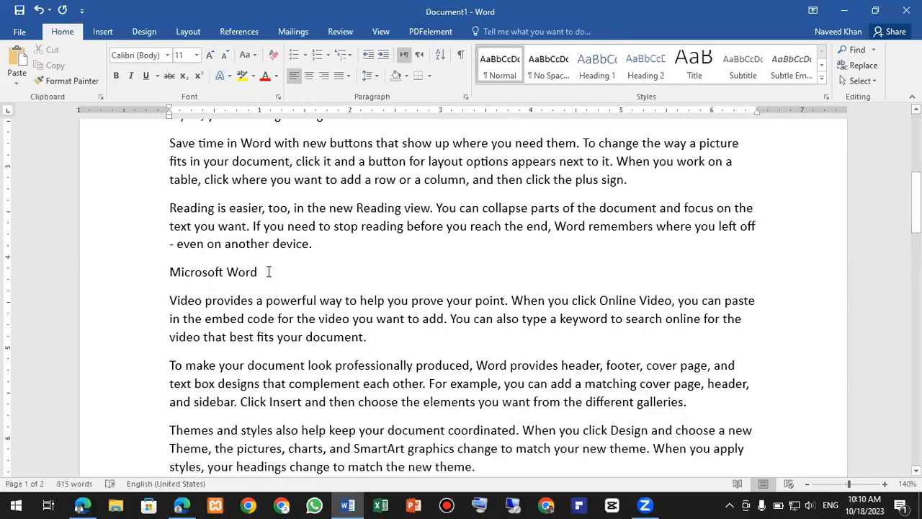
click(158, 272)
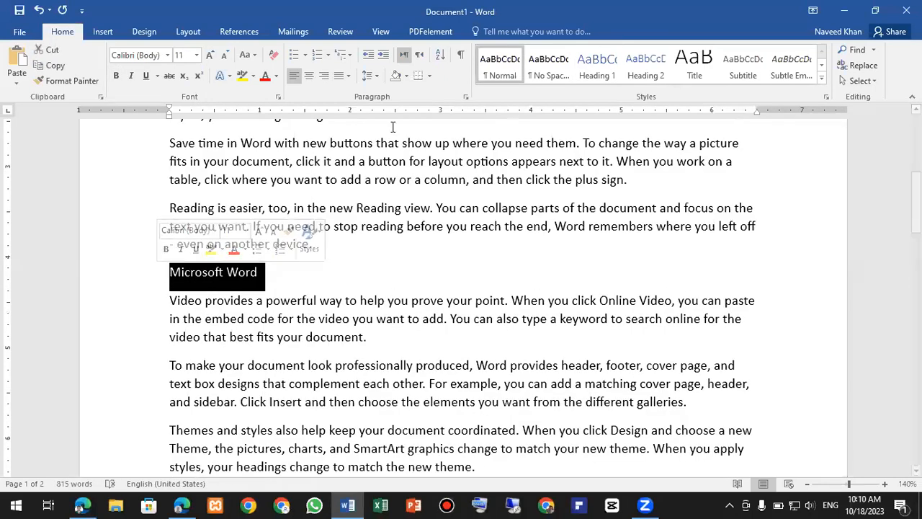
click(584, 66)
click(210, 56)
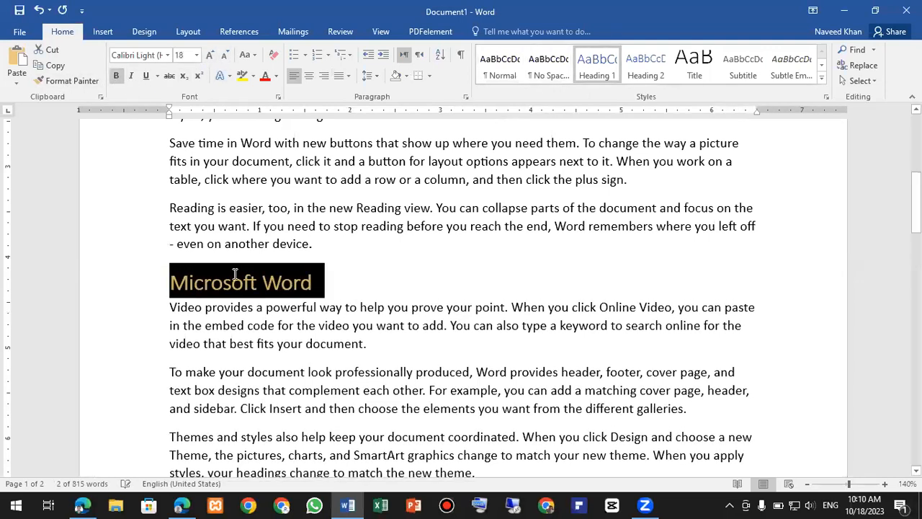
- Make the Microsoft Excel line a bold 18 pt Heading 1
scroll(234, 274, down, 10)
triple_click(171, 289)
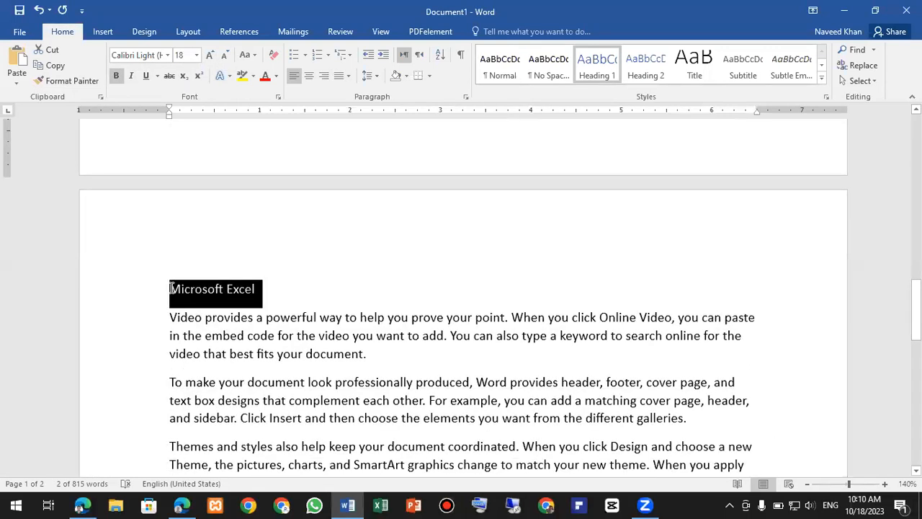
click(210, 56)
click(210, 62)
click(210, 62)
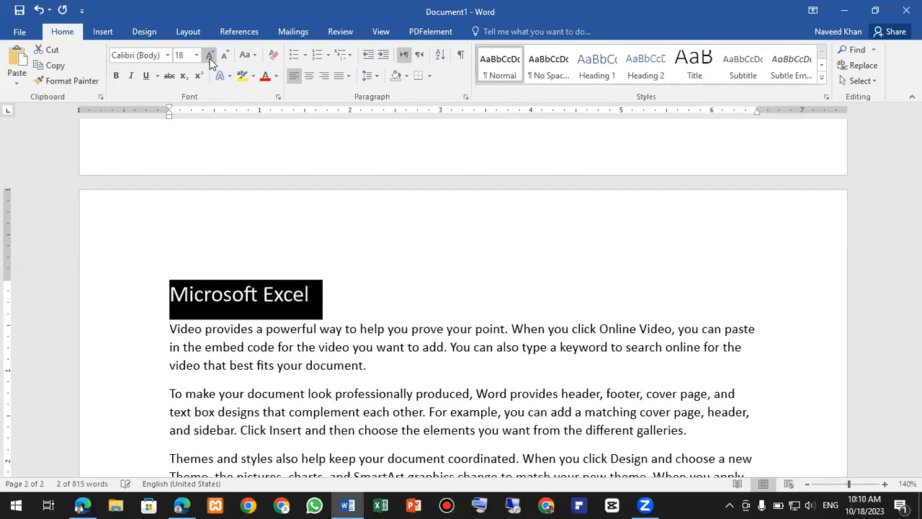
click(116, 75)
click(597, 65)
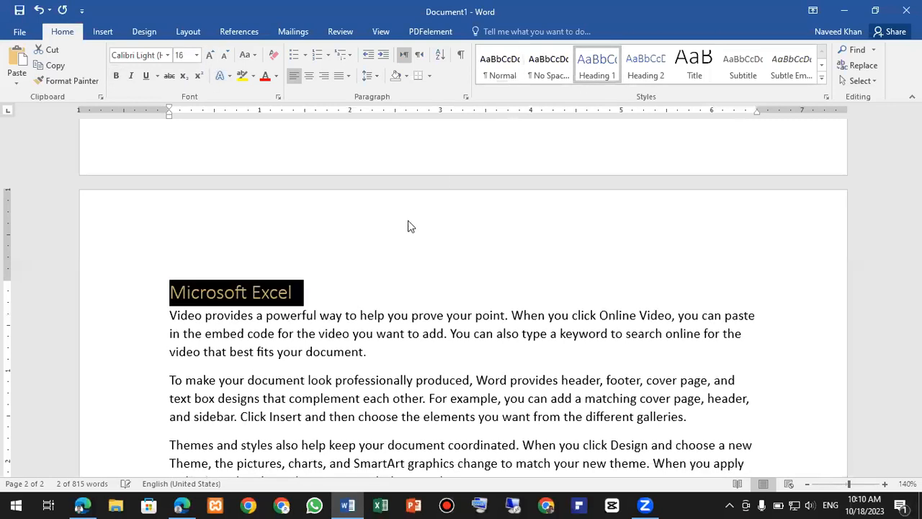
click(209, 55)
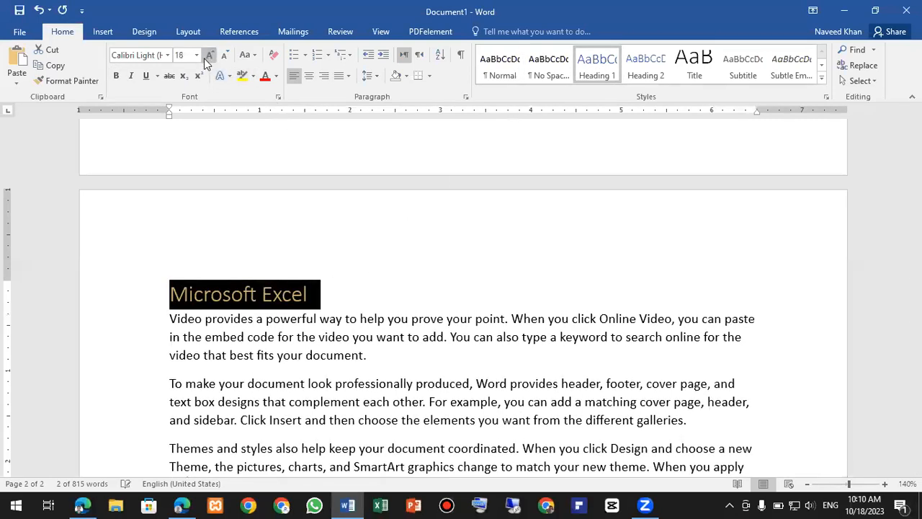
click(319, 355)
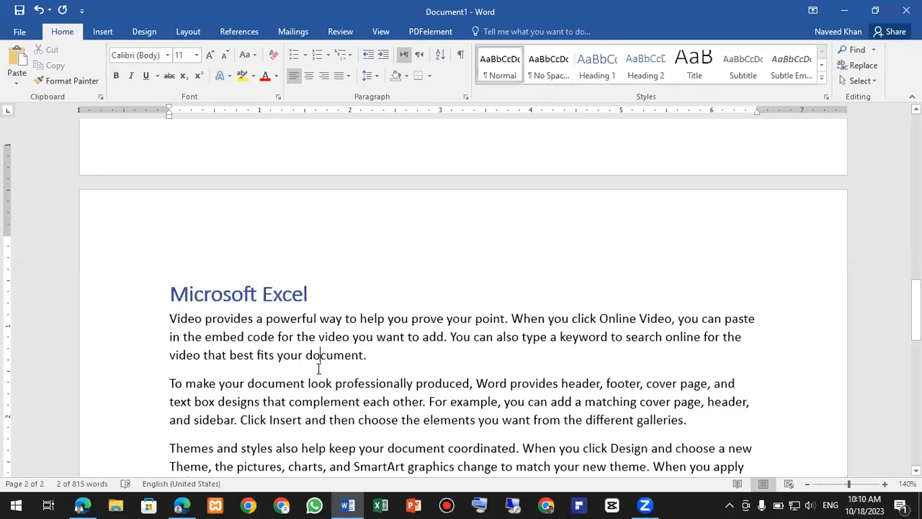
- Make the Microsoft PowerPoint line an 18 pt Heading 1
scroll(319, 369, down, 7)
drag(305, 276, 176, 297)
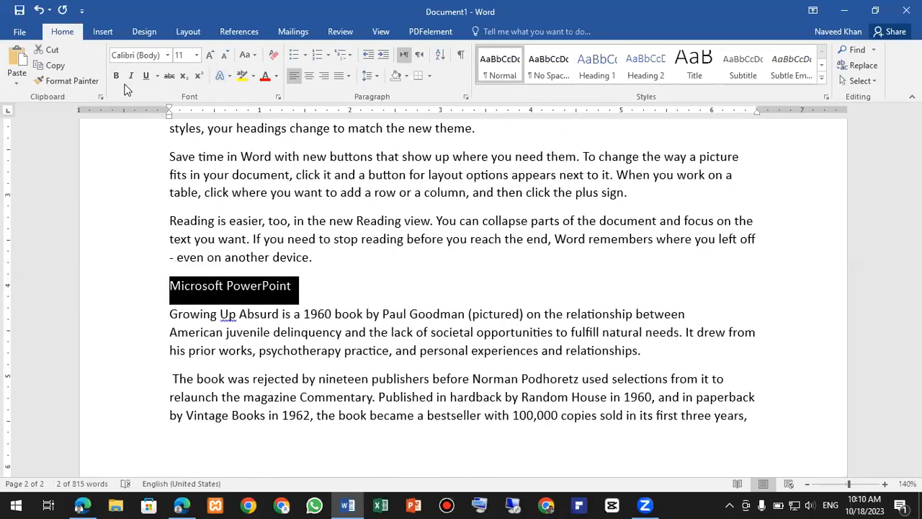
click(596, 65)
click(210, 55)
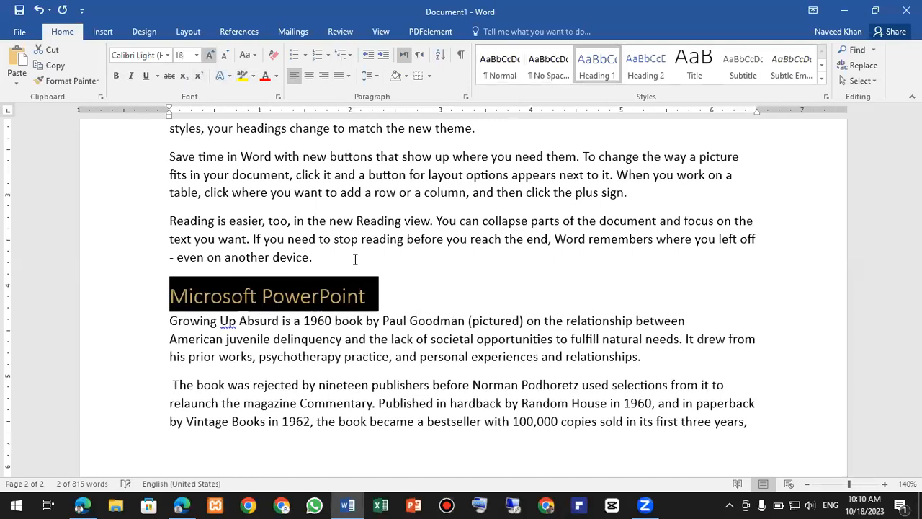
click(409, 358)
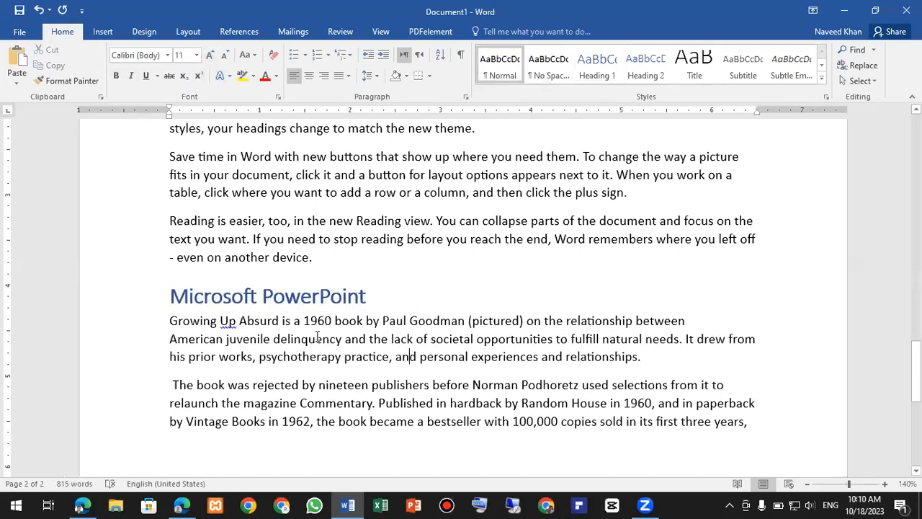
ctrl+scroll(317, 338, down, 4)
scroll(318, 338, up, 5)
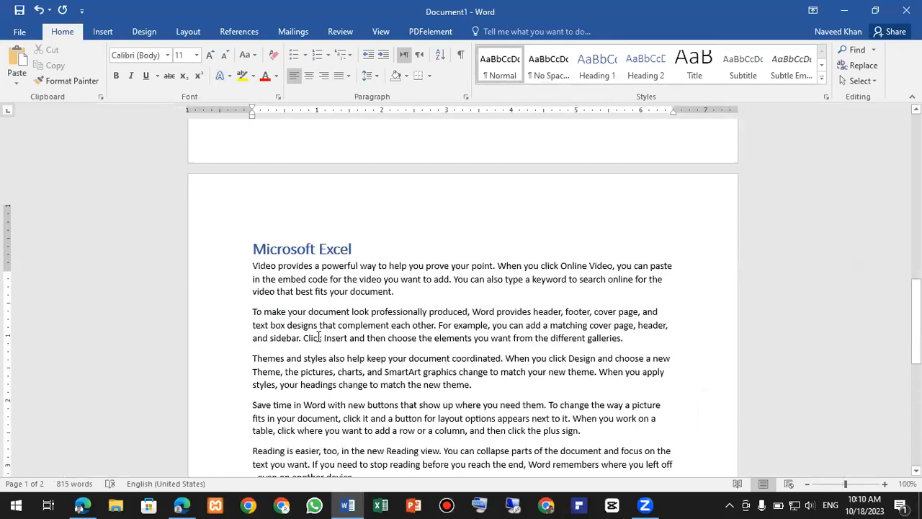
scroll(320, 336, up, 5)
scroll(338, 233, up, 6)
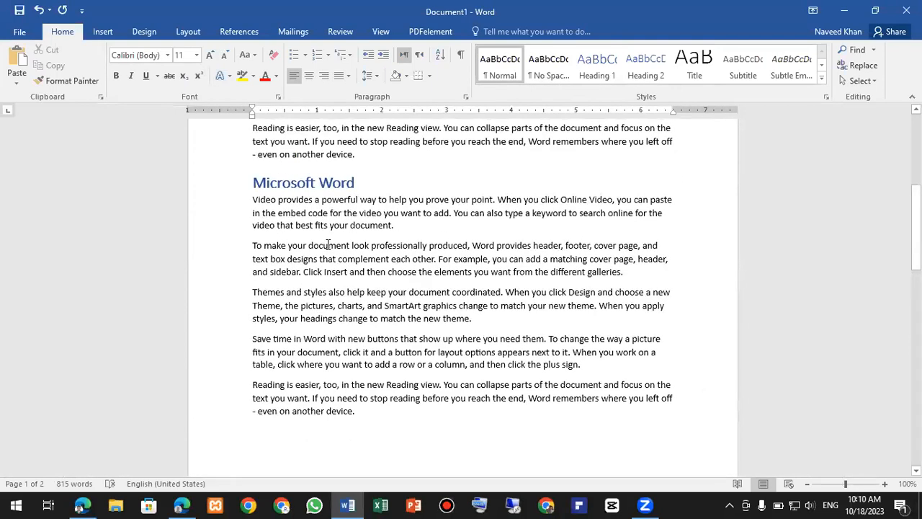
scroll(328, 245, up, 2)
scroll(348, 248, up, 7)
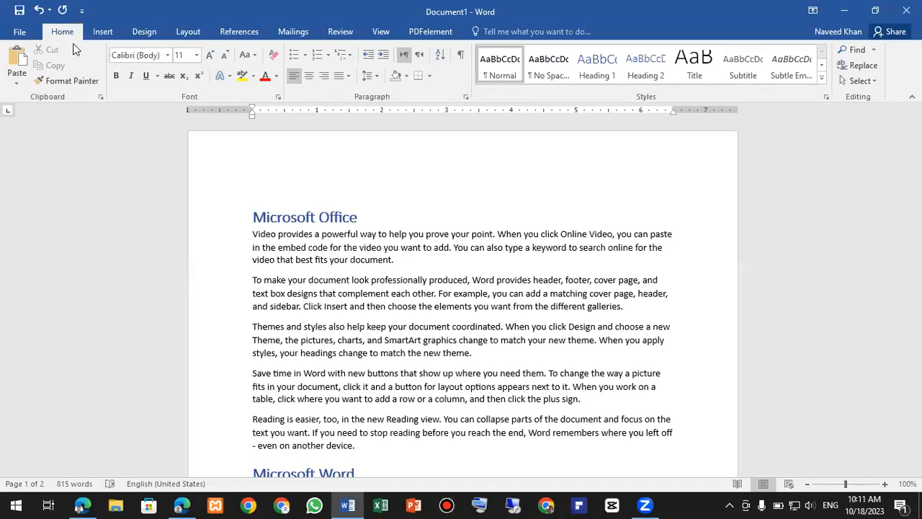
- Insert the Filigree cover page and select its [DOCUMENT TITLE] placeholder
click(102, 31)
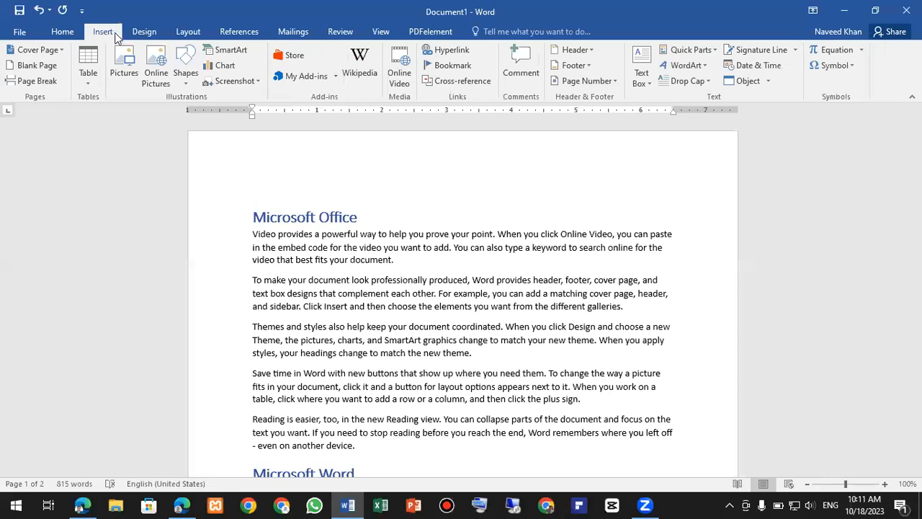
click(62, 50)
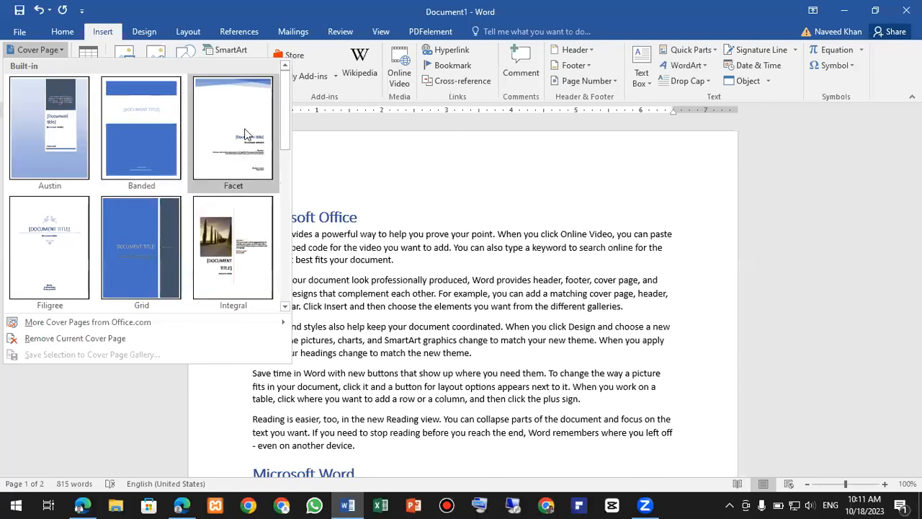
click(51, 232)
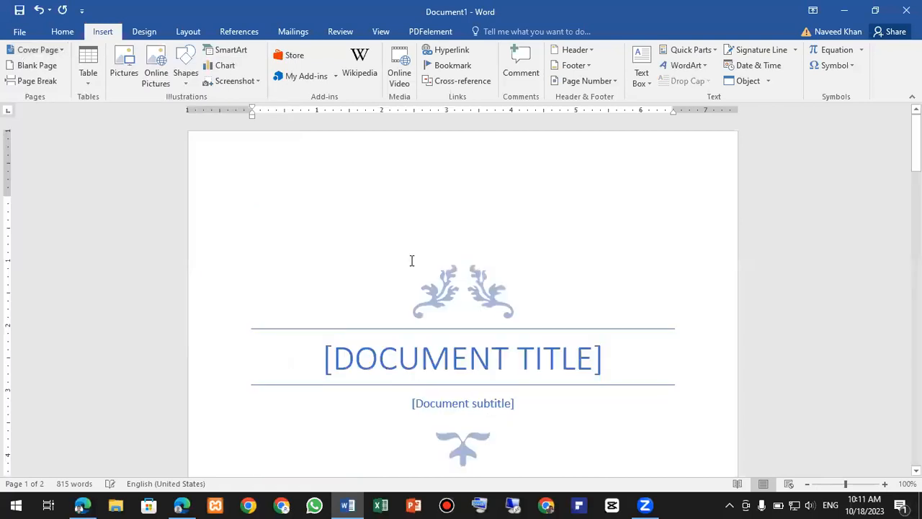
scroll(416, 269, down, 10)
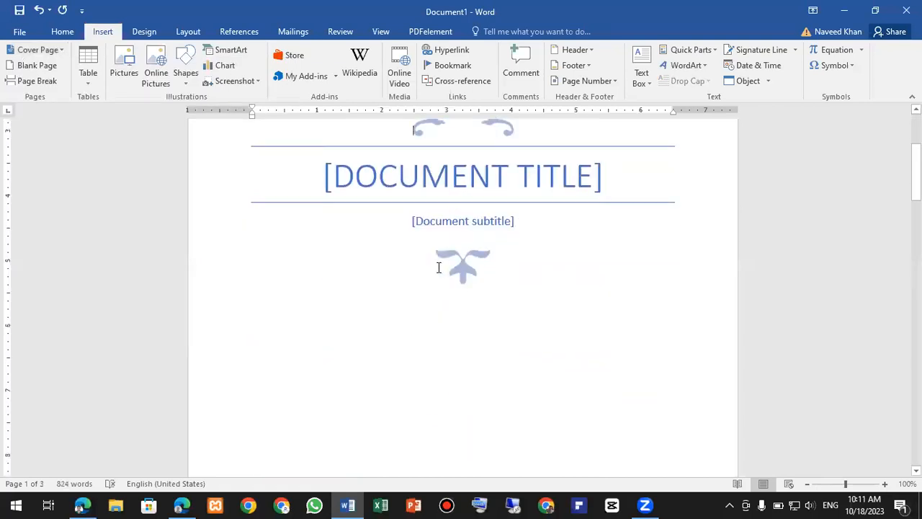
scroll(436, 274, down, 5)
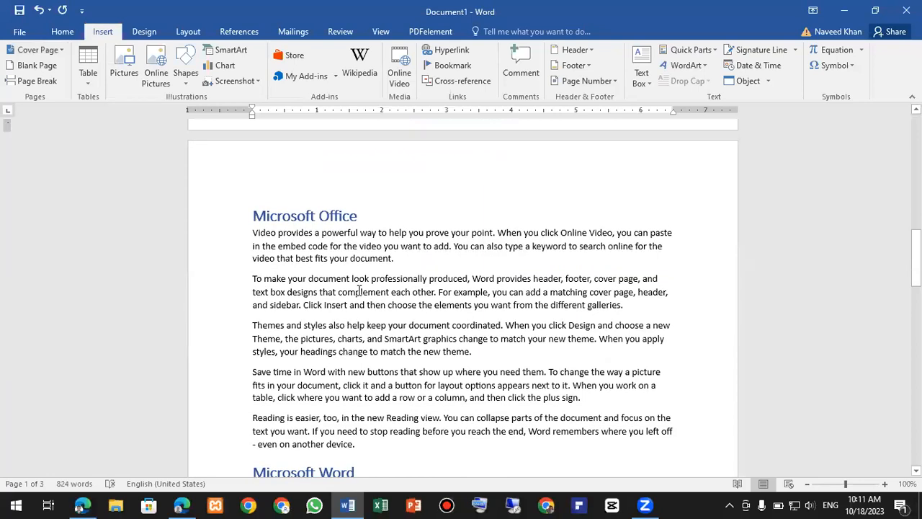
scroll(359, 290, up, 15)
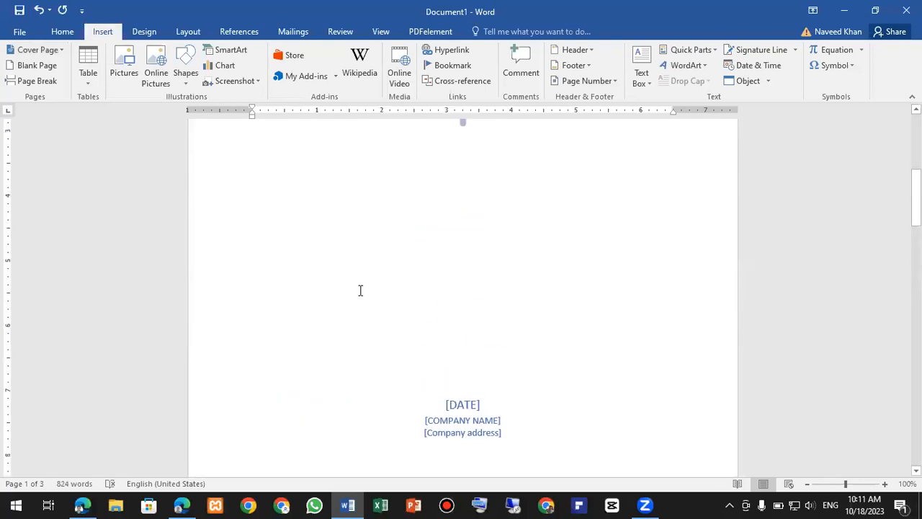
click(468, 296)
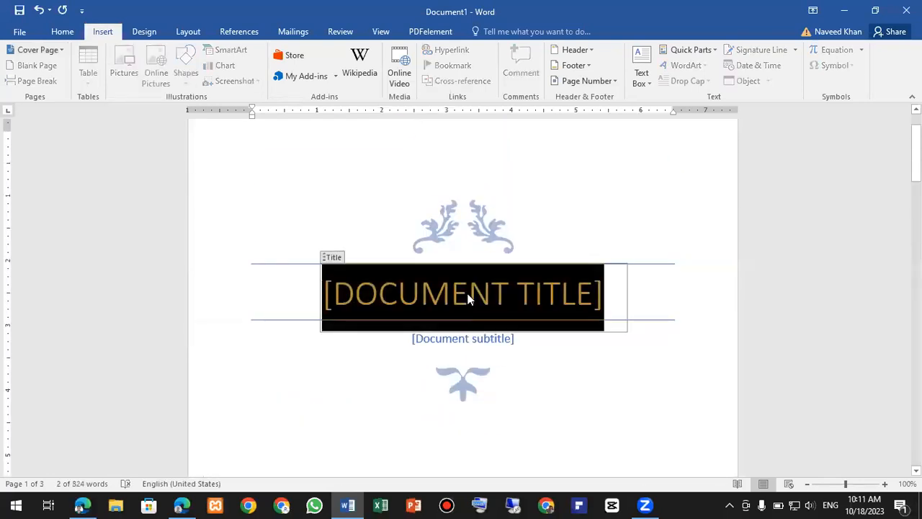
- Type the cover title 'MICROSOFT OFFICE PROJECT', correcting typos along the way
text(MICROSOFT O)
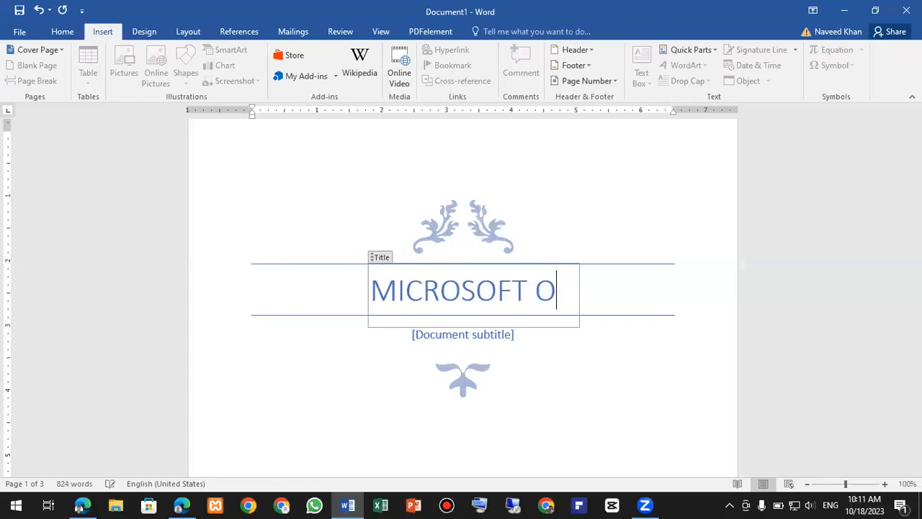
text(FFICE CO)
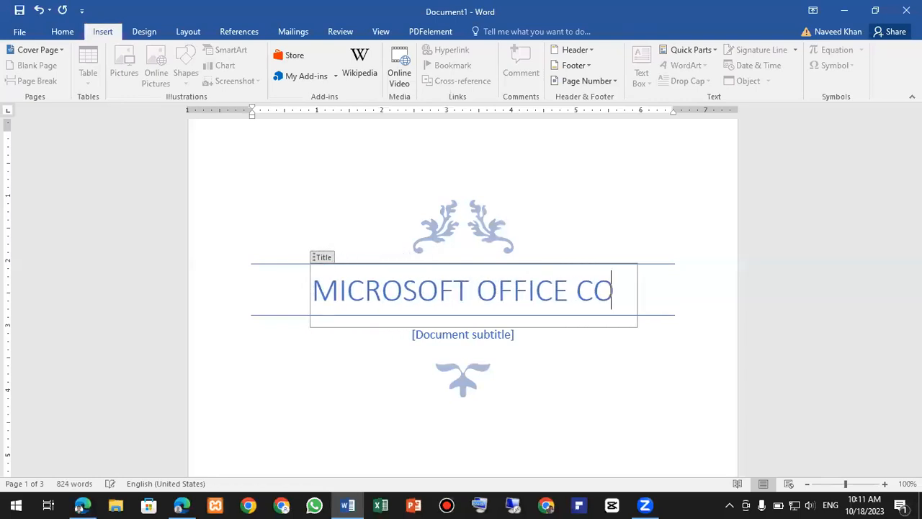
key(BackSpace)
key(BackSpace)
text(PROJECT)
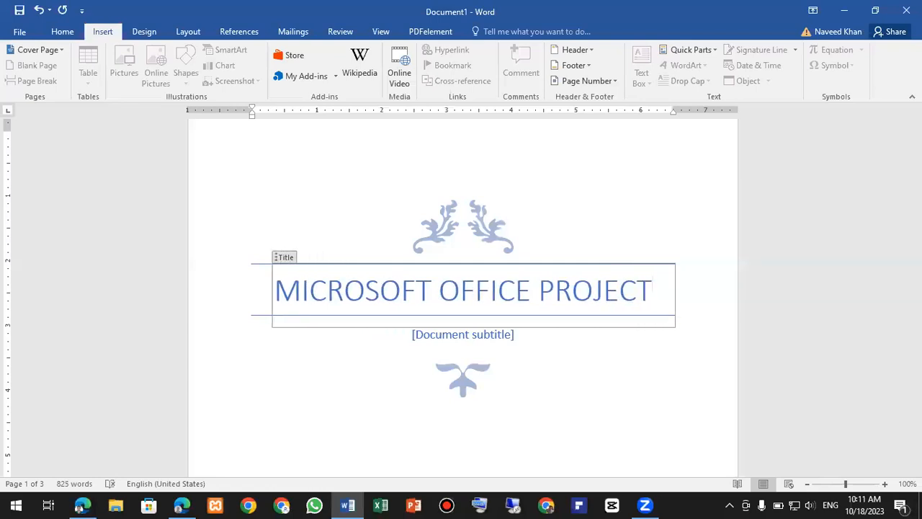
- Fill the subtitle placeholder with 'Become an Expert in Microsoft office'
click(469, 335)
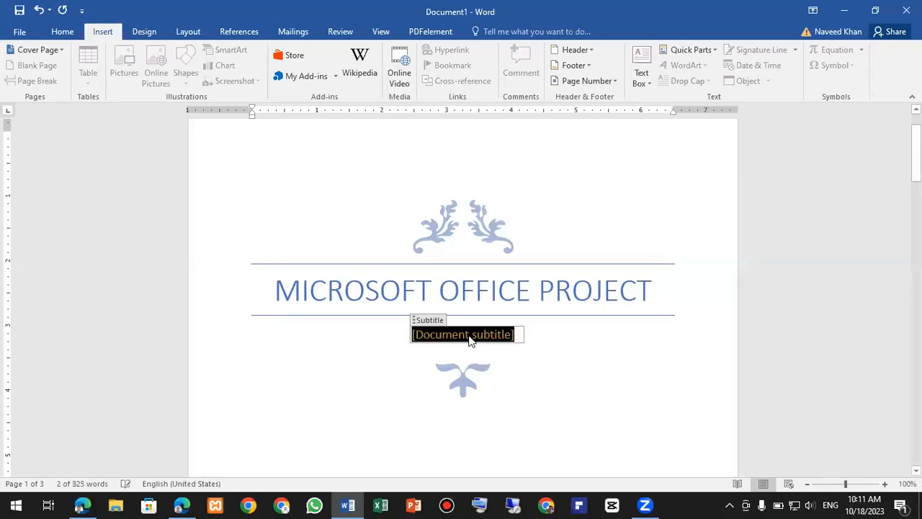
text(be)
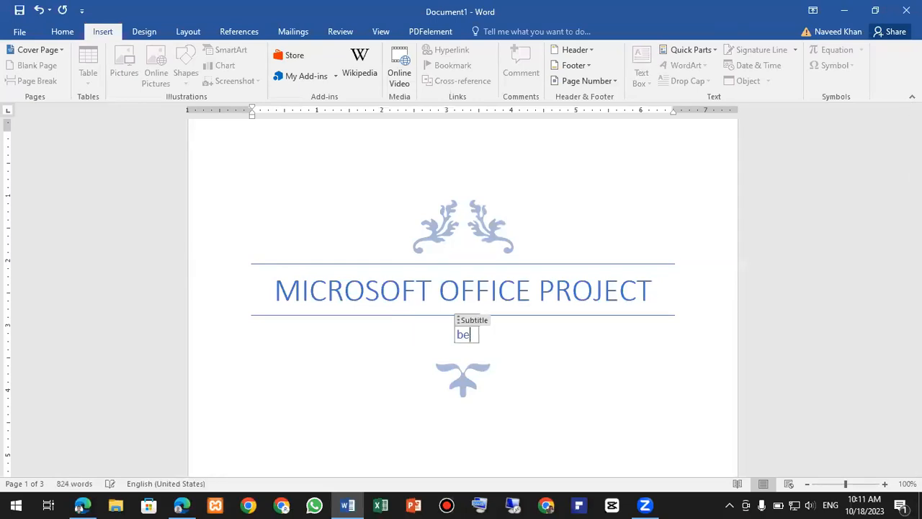
text(come a n Expert i)
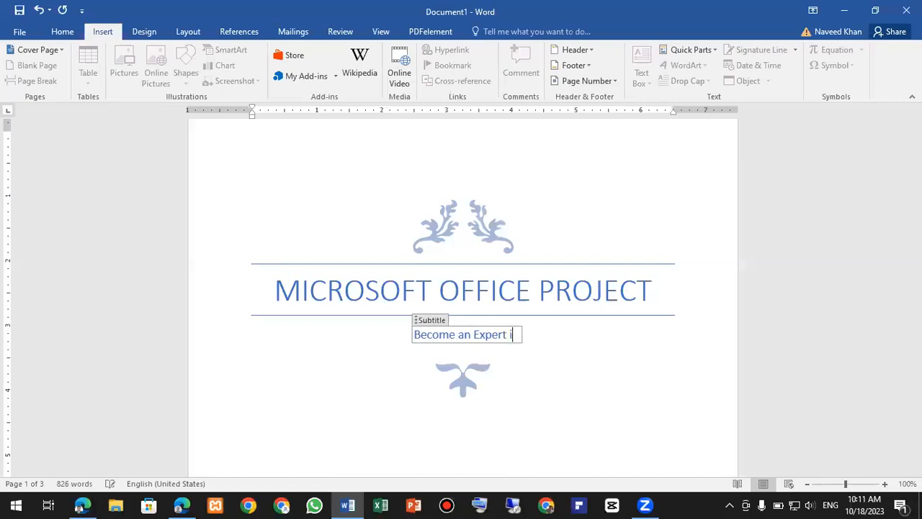
text(n M icrosoft office)
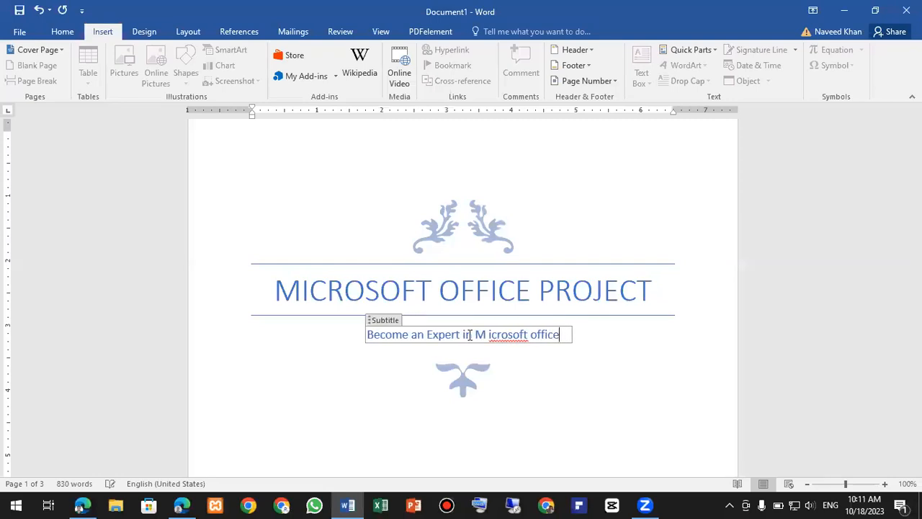
key(BackSpace)
- Set the cover page date to today, October 18, 2023
click(598, 372)
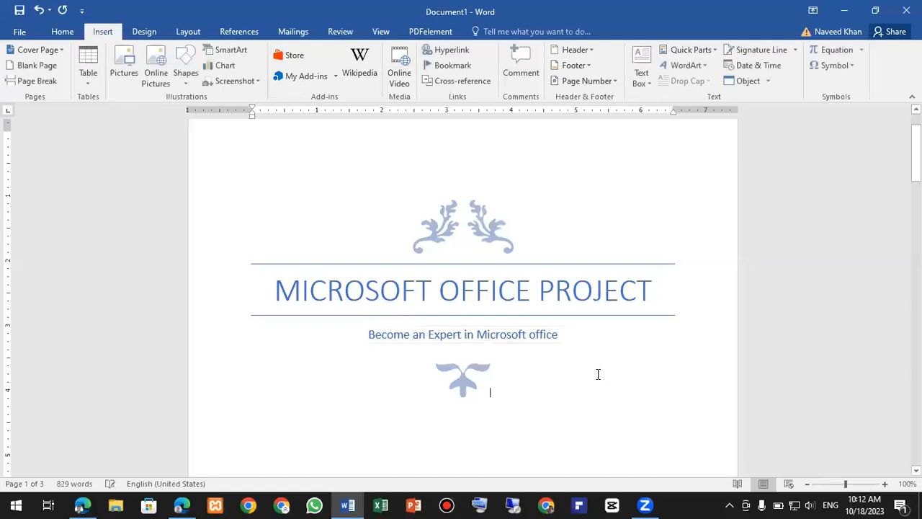
scroll(548, 378, down, 5)
scroll(526, 378, down, 3)
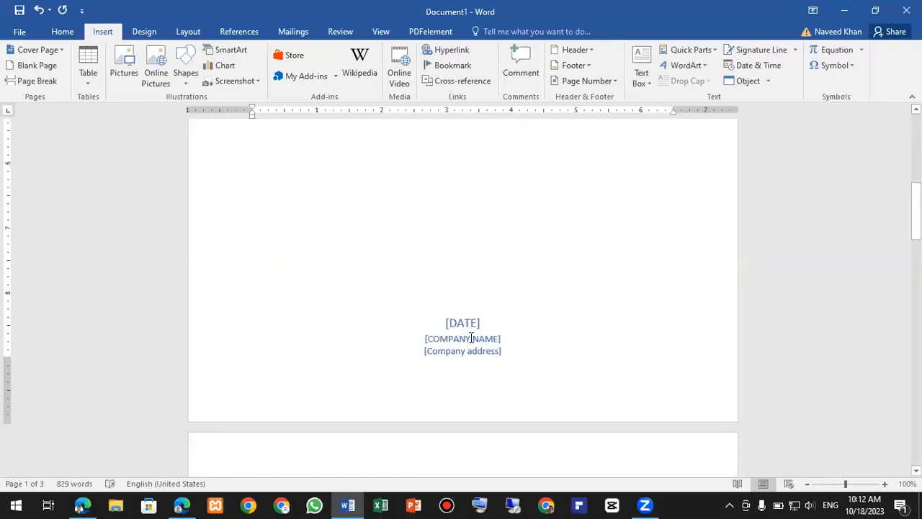
ctrl+scroll(468, 339, up, 5)
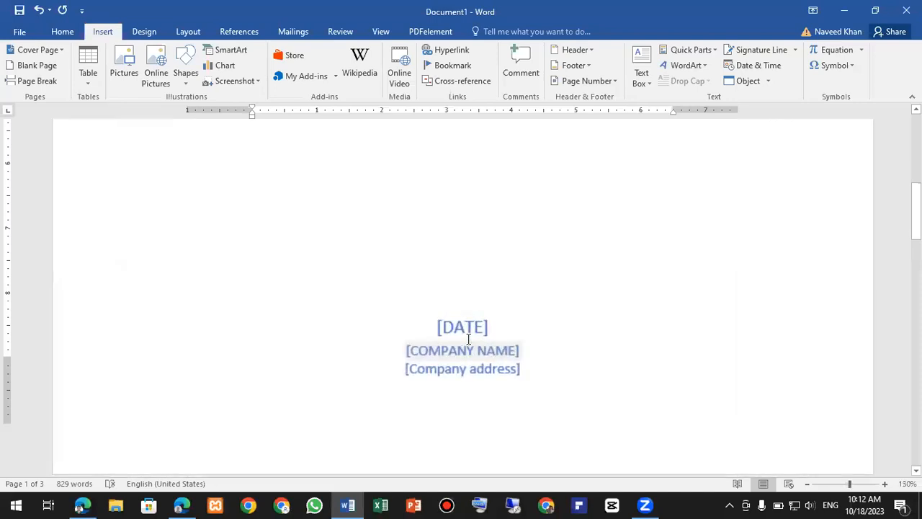
click(469, 330)
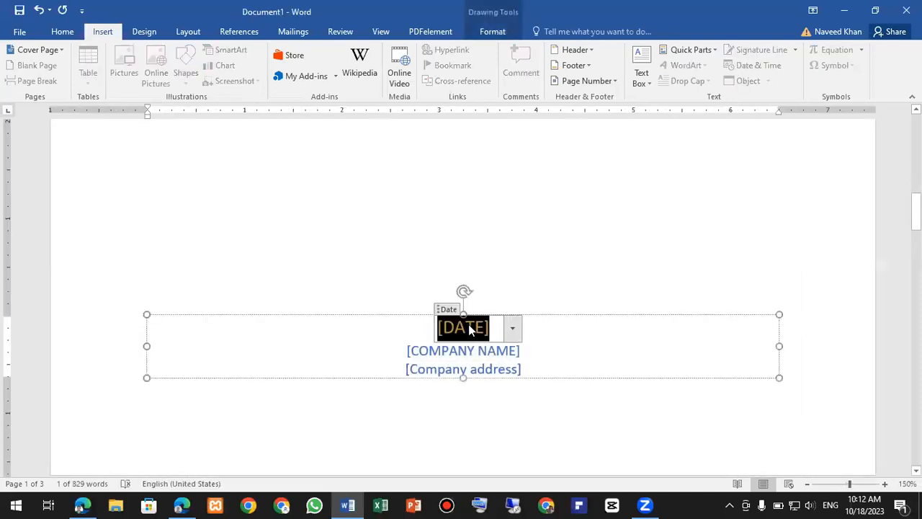
click(515, 330)
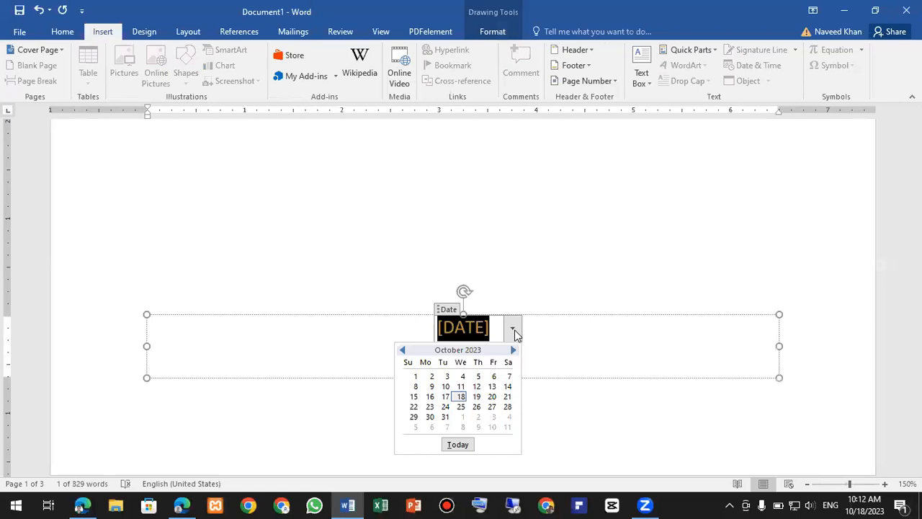
click(464, 445)
- Enter company name 'LEARNING WITH EARNING' and the company address line
scroll(511, 310, down, 5)
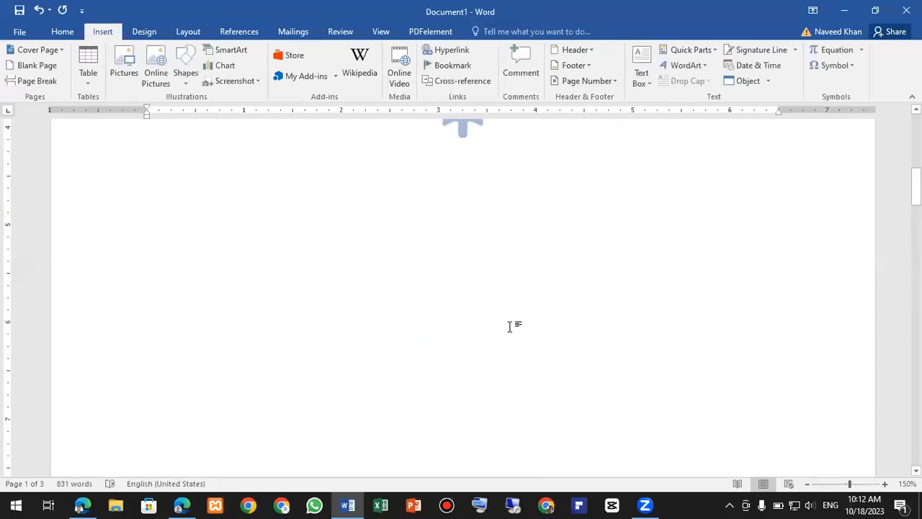
scroll(509, 326, down, 3)
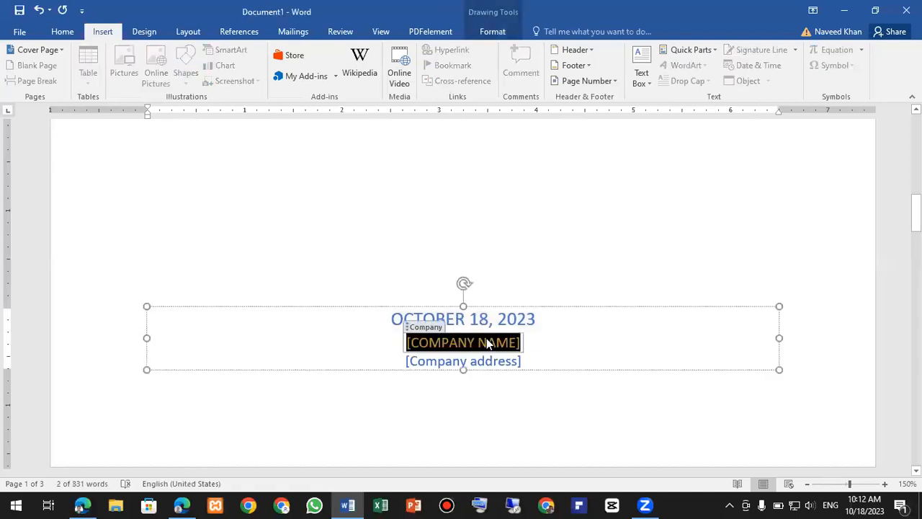
text(L)
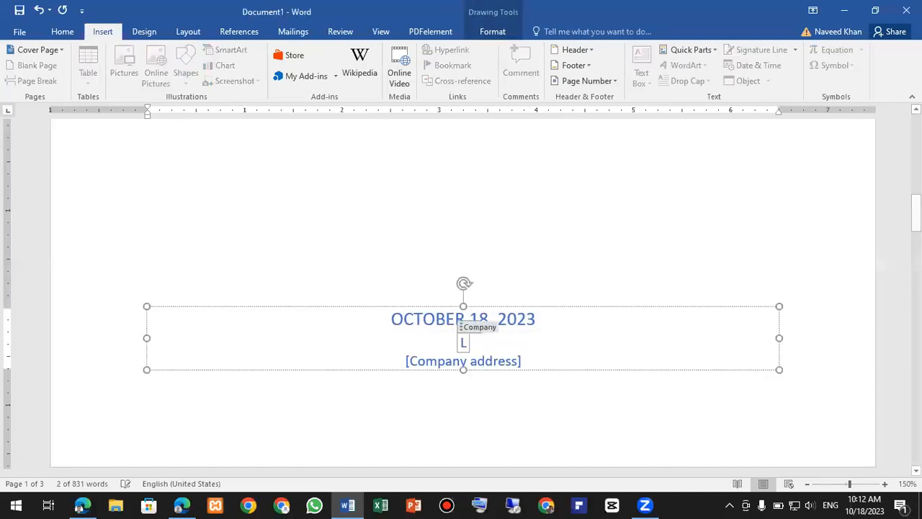
text(EARNING WI)
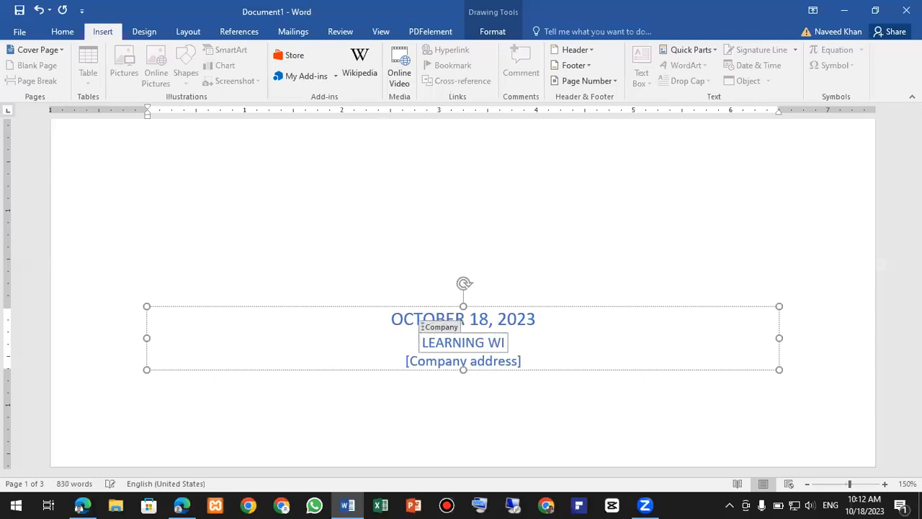
text(TH EARNING)
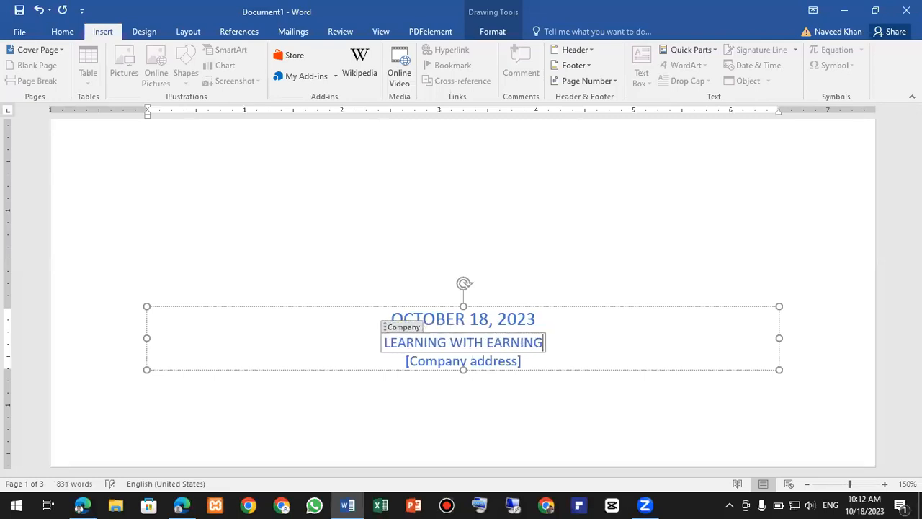
click(462, 362)
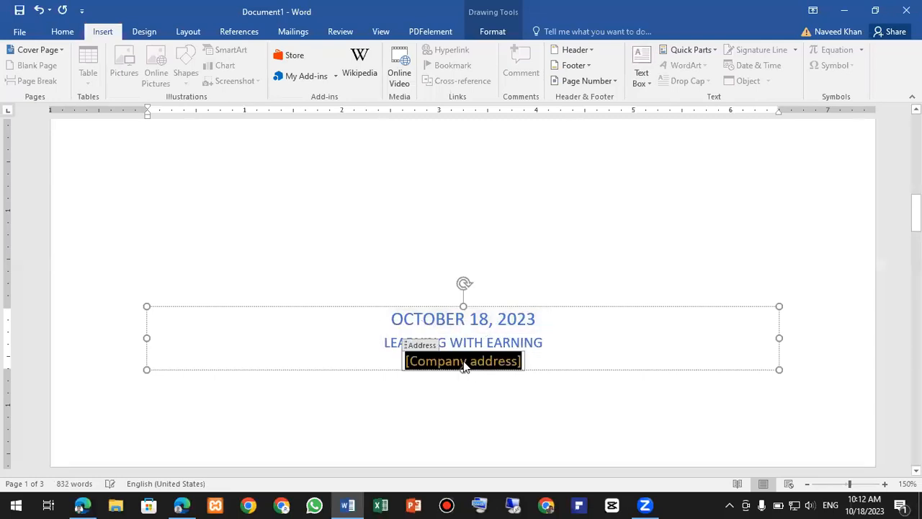
text(Xyz)
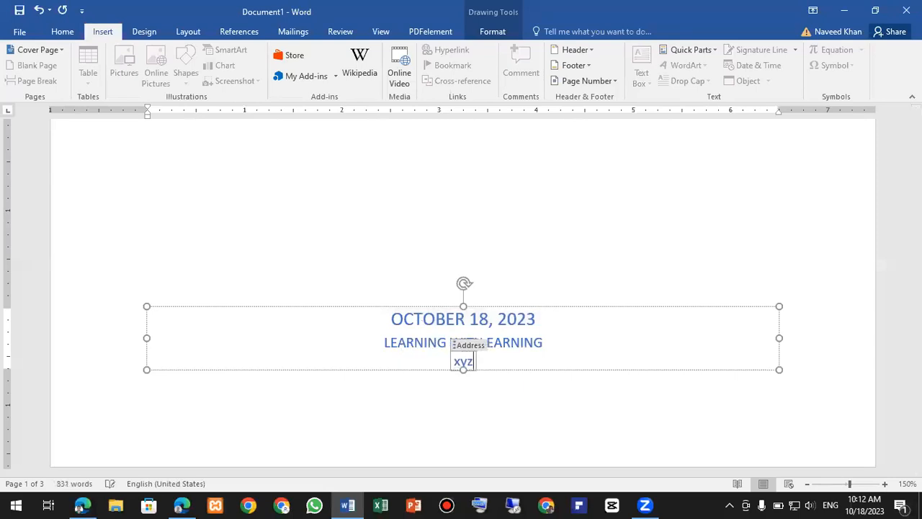
text( mul)
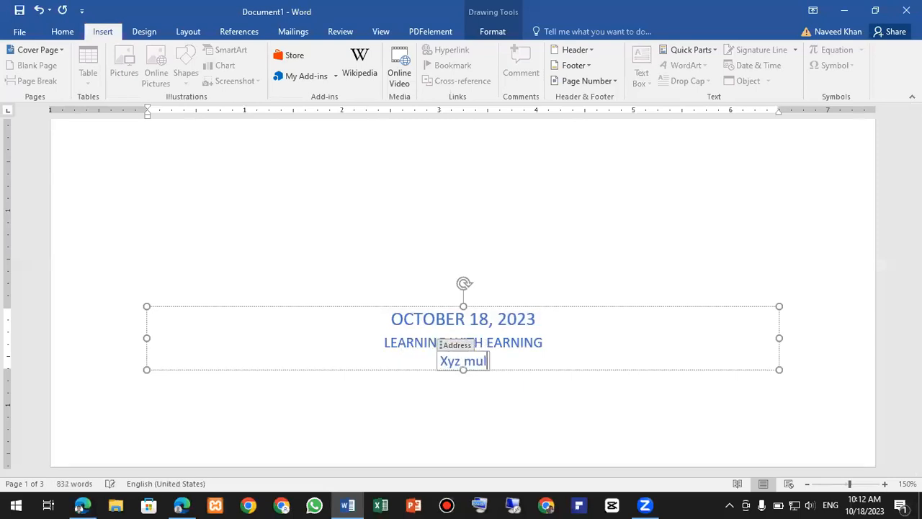
text(tan poun)
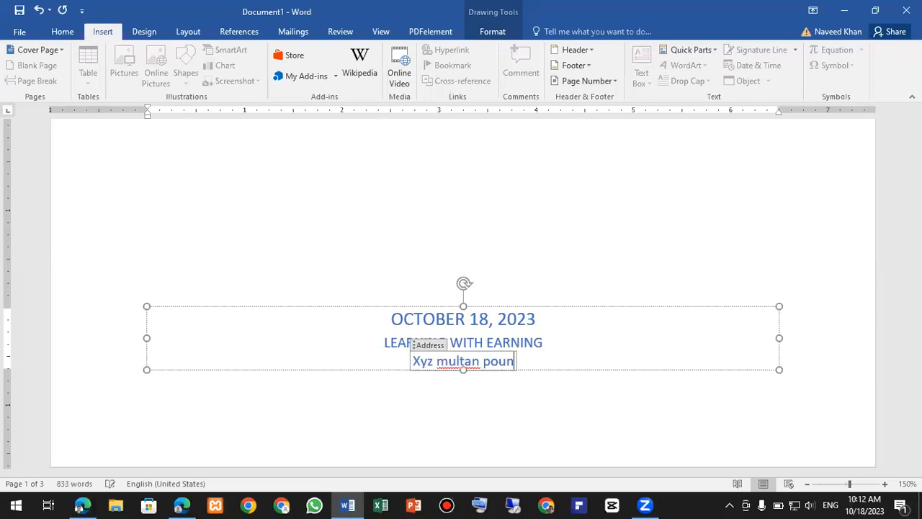
text(jab pakistan)
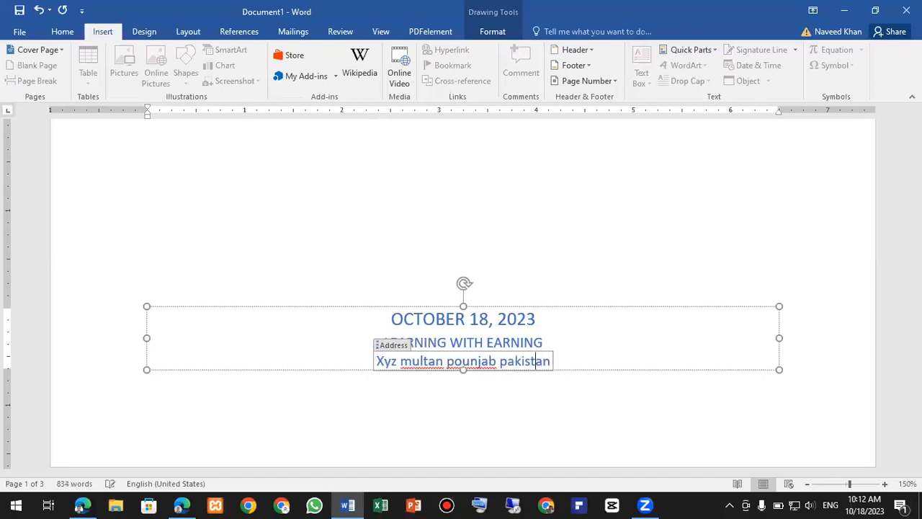
- Correct the address spelling and capitalise it as Multan, Punjab, Pakistan
click(463, 361)
key(BackSpace)
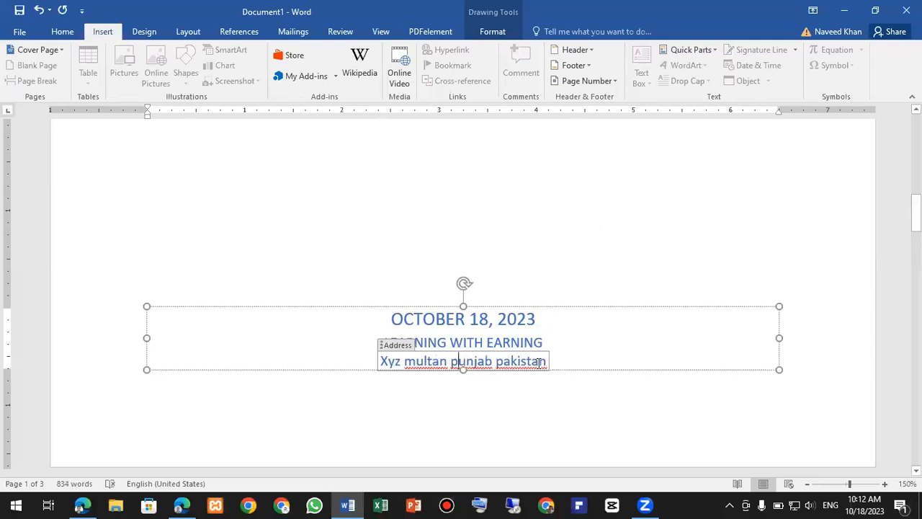
click(521, 369)
right_click(522, 369)
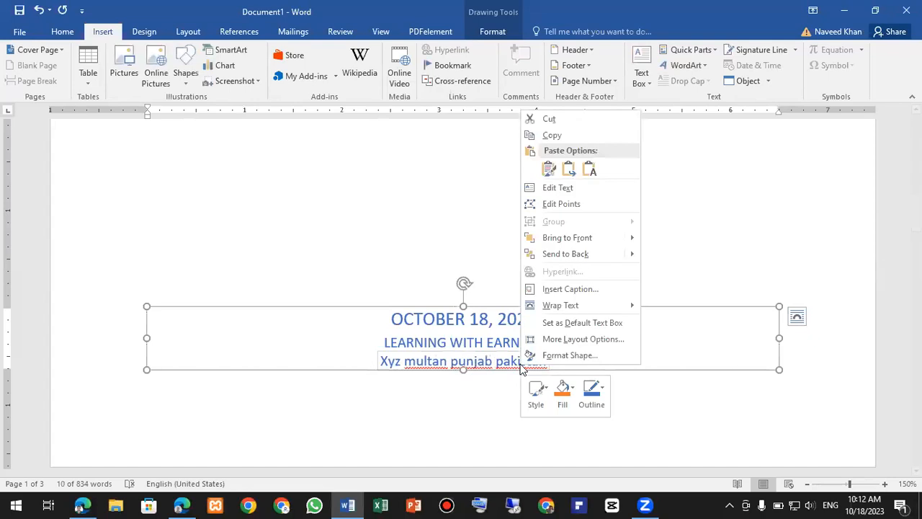
click(505, 362)
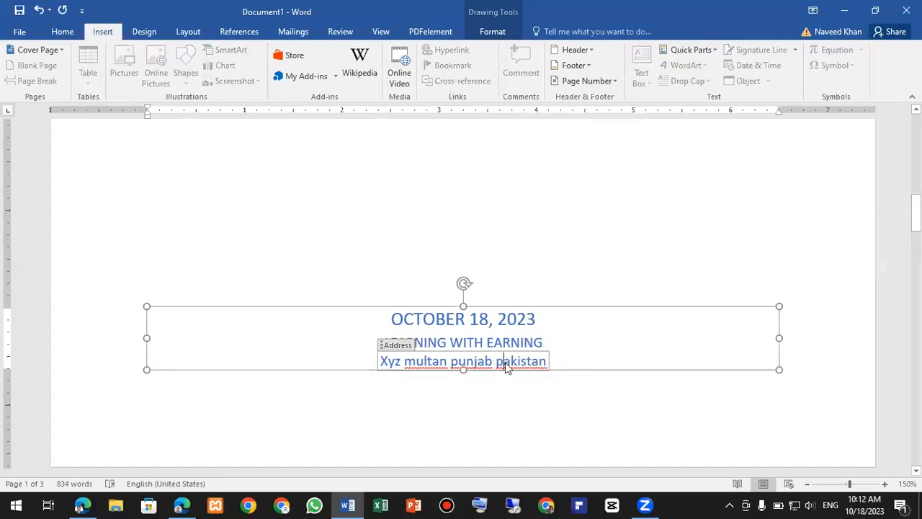
right_click(507, 367)
click(578, 378)
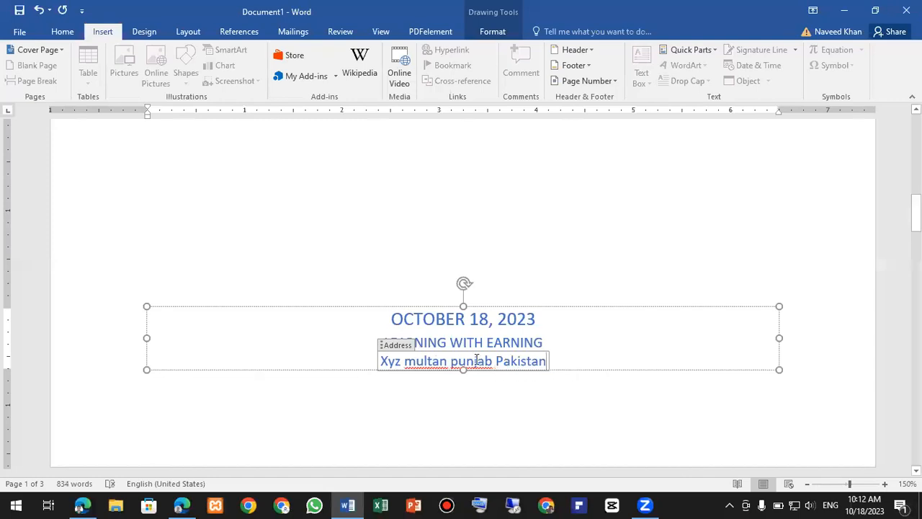
right_click(476, 366)
click(524, 381)
right_click(442, 368)
click(475, 377)
click(604, 204)
scroll(603, 204, up, 5)
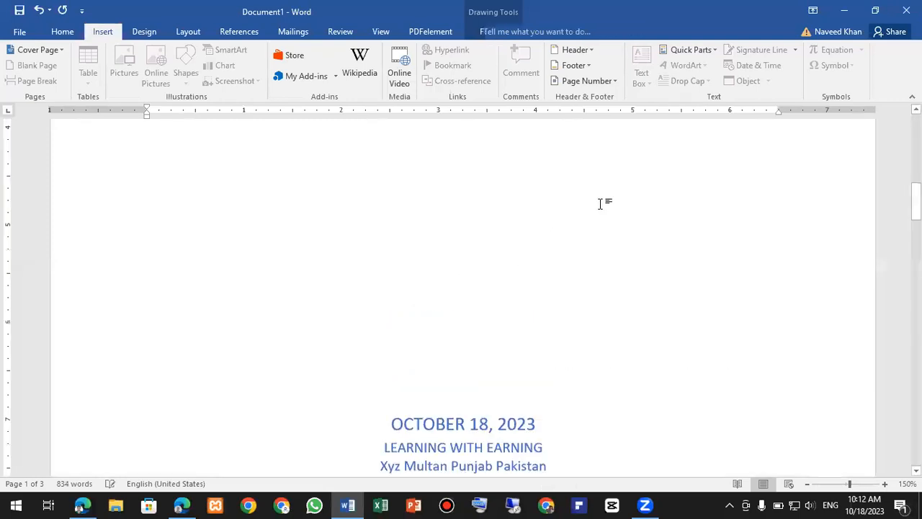
scroll(516, 253, down, 7)
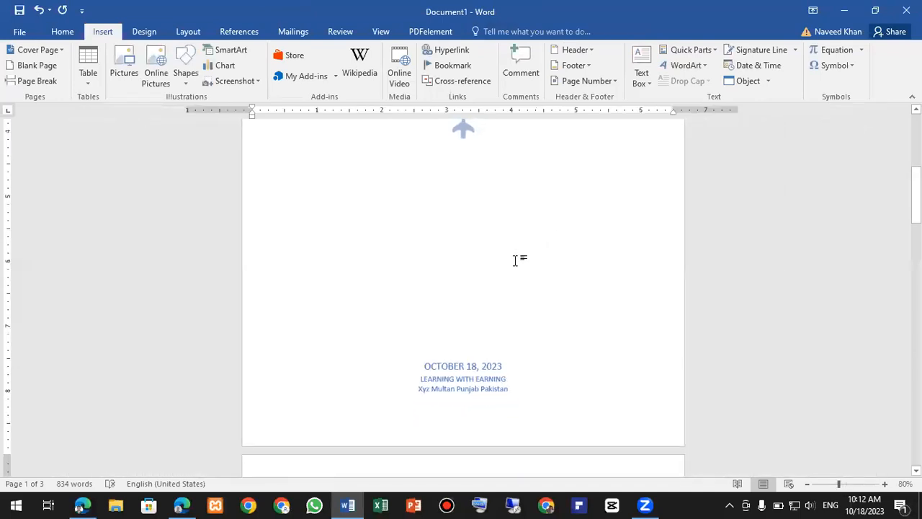
scroll(516, 259, up, 5)
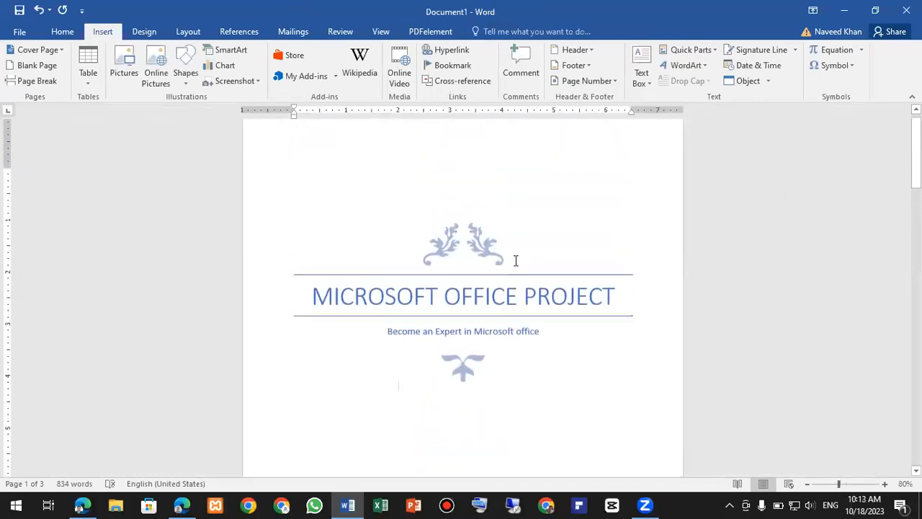
scroll(517, 260, up, 4)
scroll(514, 257, down, 15)
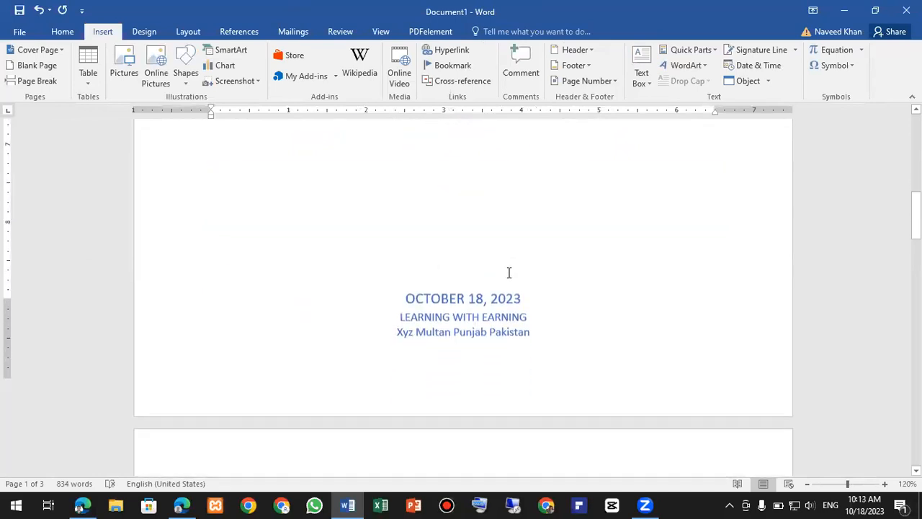
scroll(504, 272, down, 1)
scroll(501, 267, up, 4)
scroll(497, 261, down, 4)
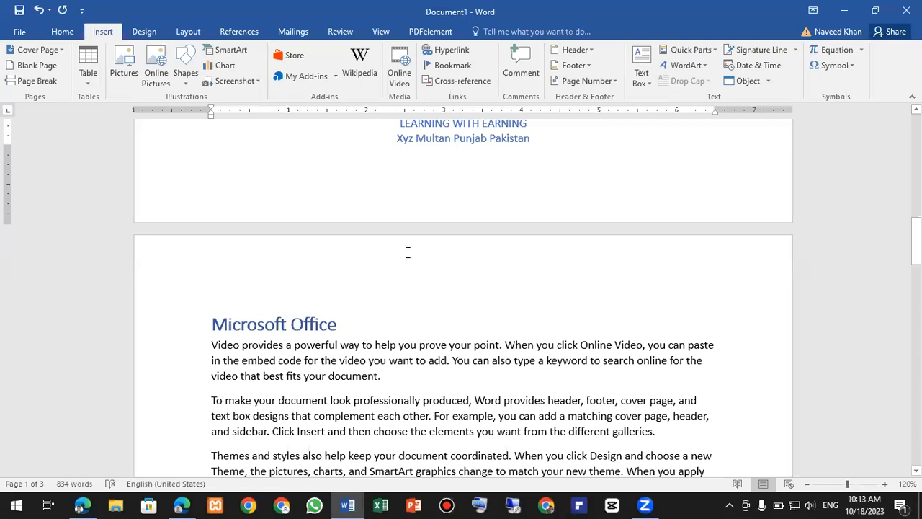
double_click(354, 250)
click(370, 262)
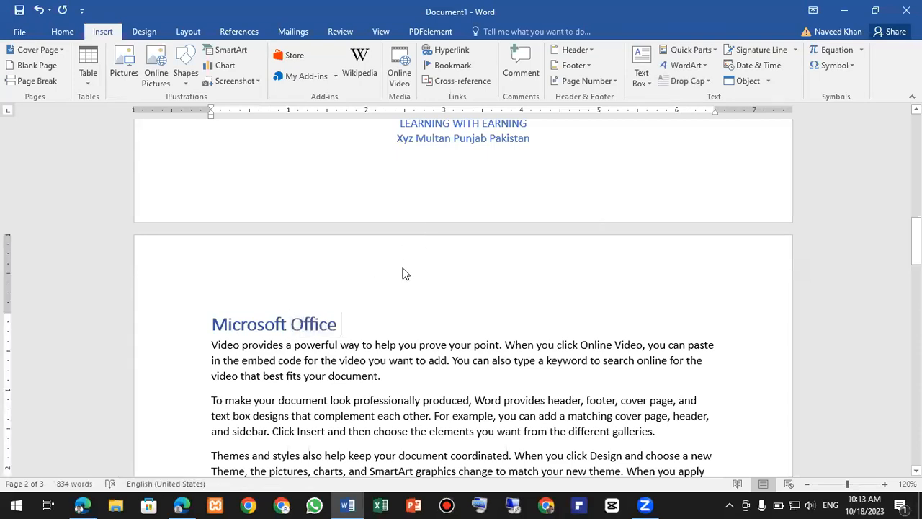
scroll(402, 268, down, 3)
scroll(402, 276, down, 15)
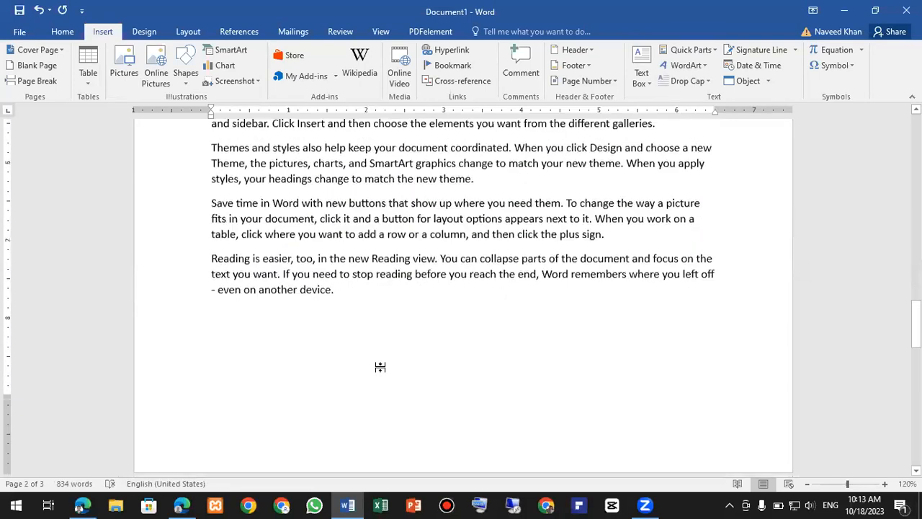
scroll(403, 317, down, 3)
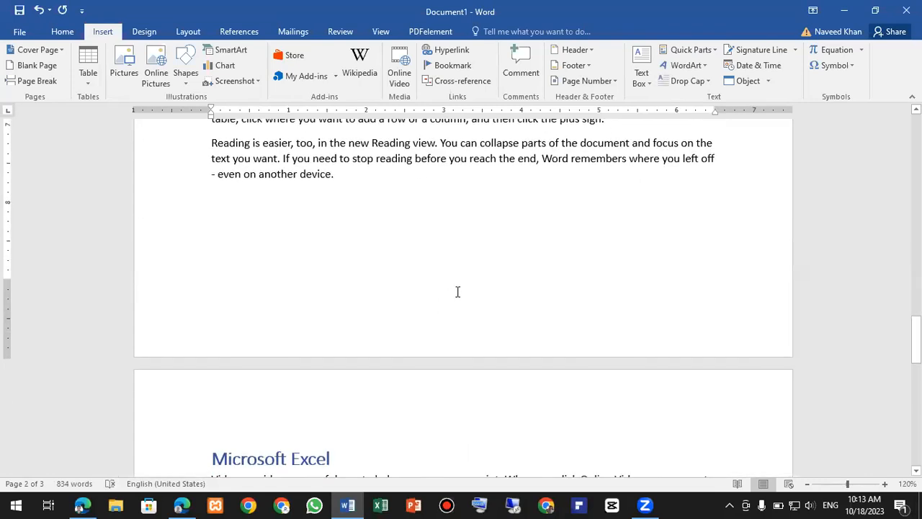
key(ctrl+v)
scroll(483, 339, up, 14)
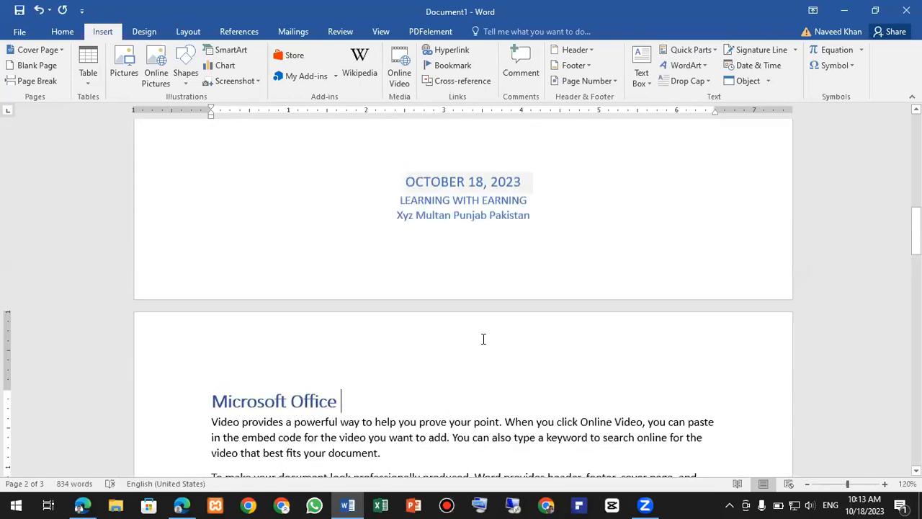
click(479, 337)
scroll(344, 188, down, 15)
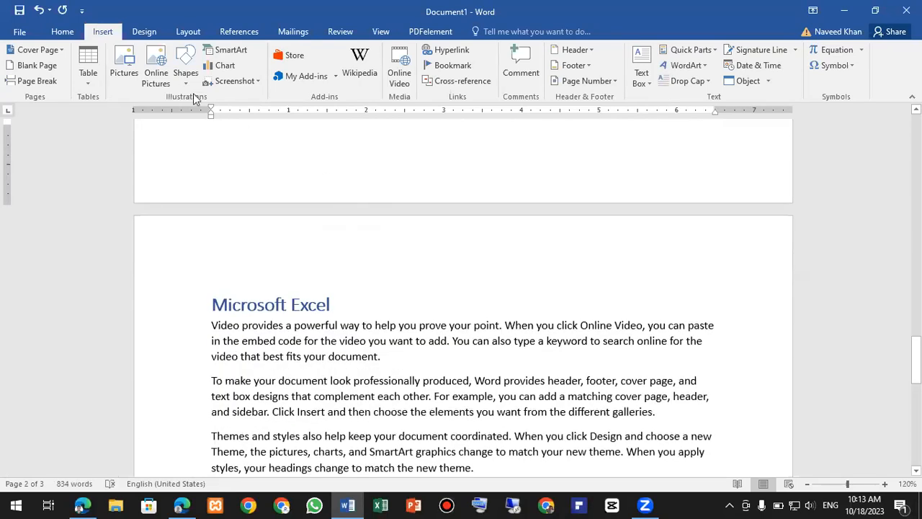
click(114, 33)
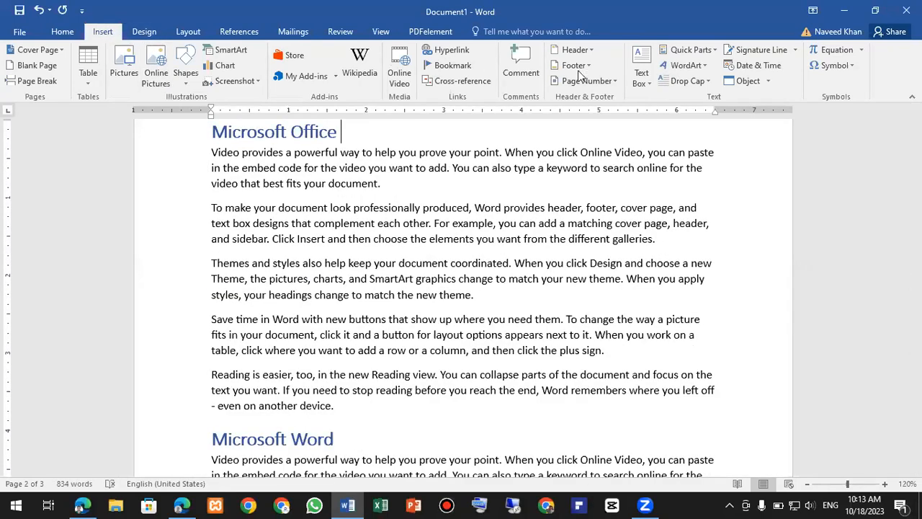
- Insert the Austin header design from the built-in Header gallery
click(587, 51)
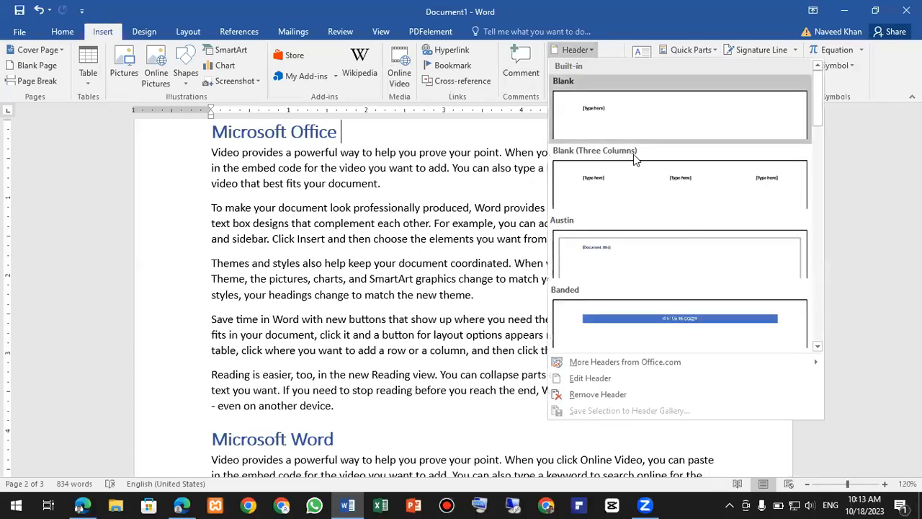
scroll(662, 248, down, 3)
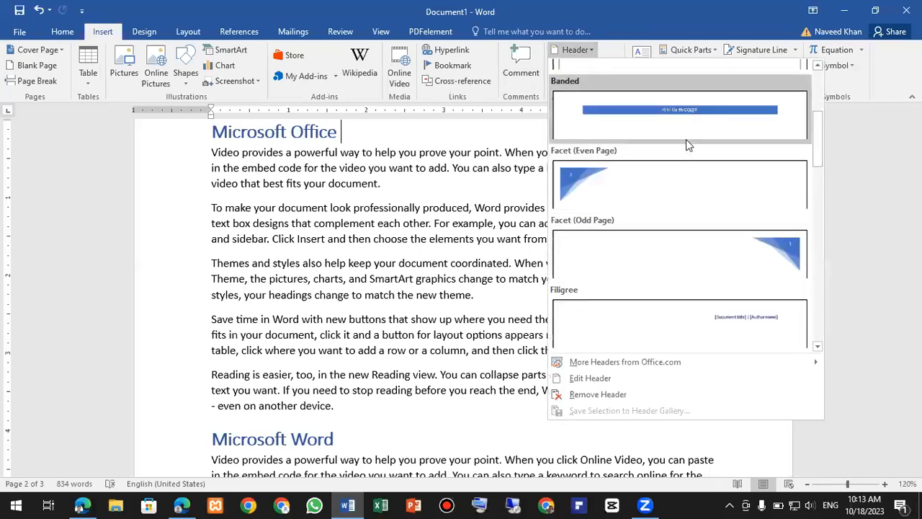
scroll(686, 140, up, 3)
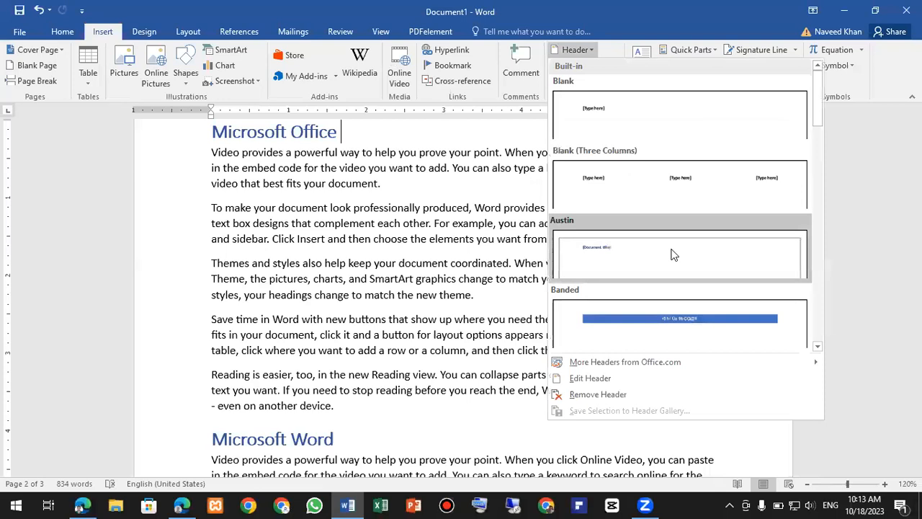
click(601, 254)
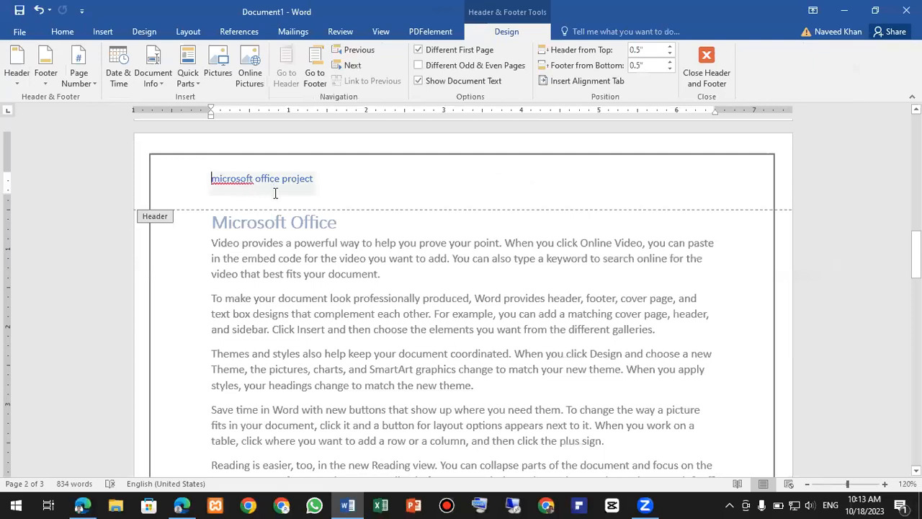
- Correct the misspelled header word to 'Microsoft' from the spelling suggestions
click(231, 178)
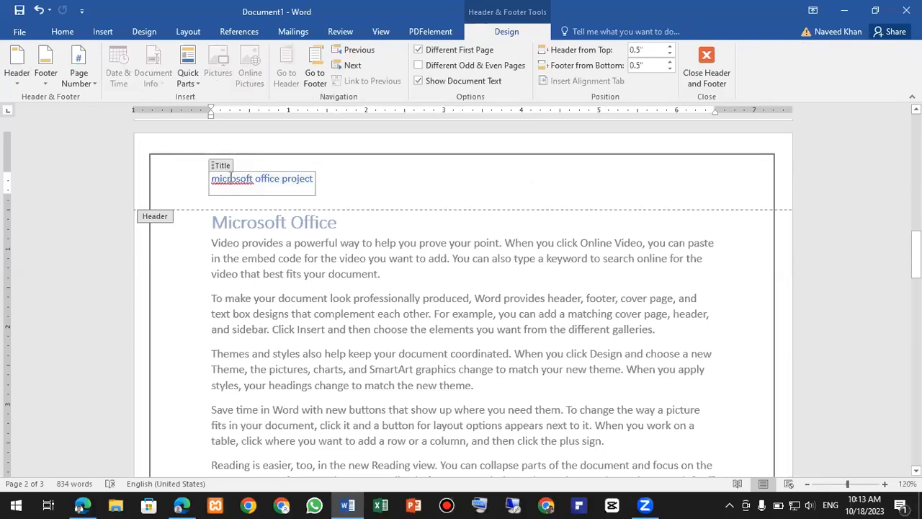
right_click(231, 178)
click(250, 190)
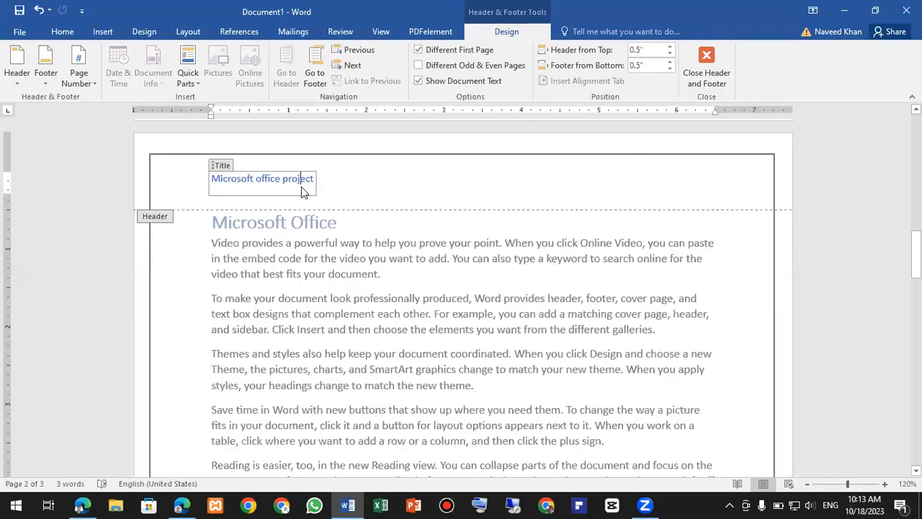
- Make the header text 'Microsoft office project' bold and enlarge it to 12 pt
double_click(306, 182)
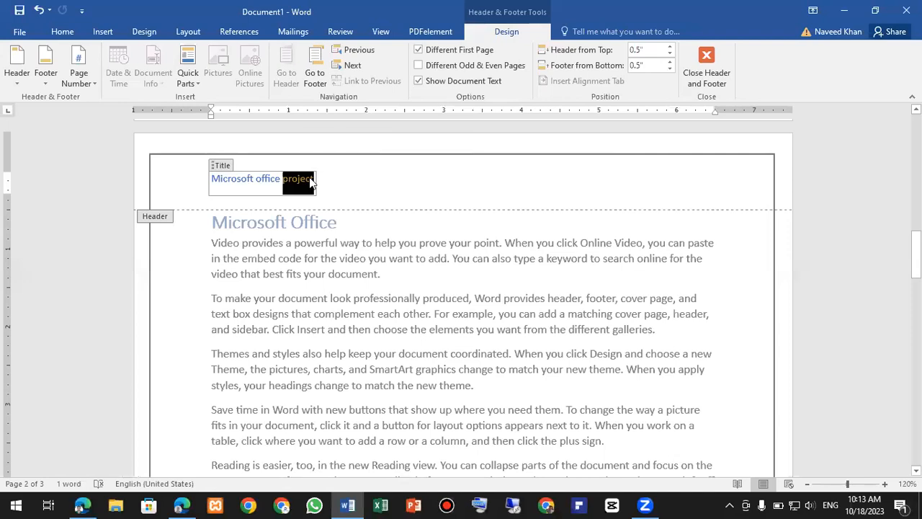
click(311, 178)
drag(311, 178, 211, 179)
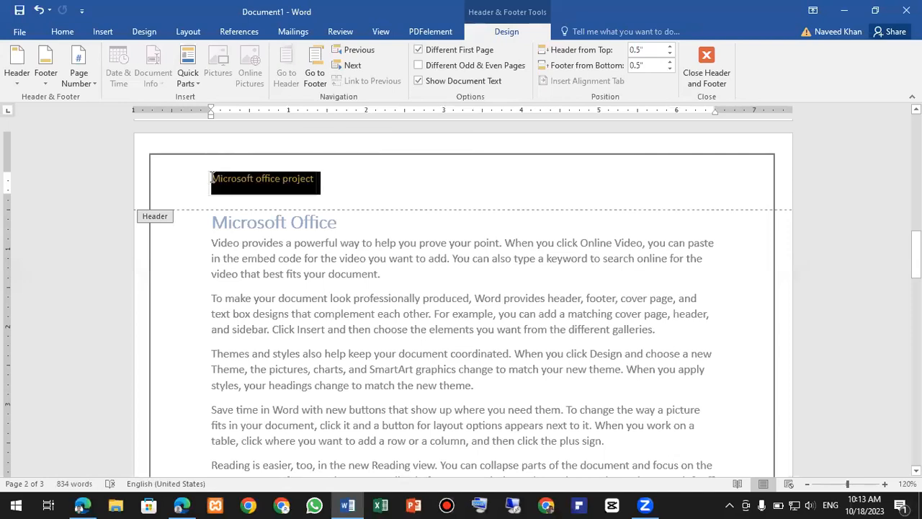
click(66, 33)
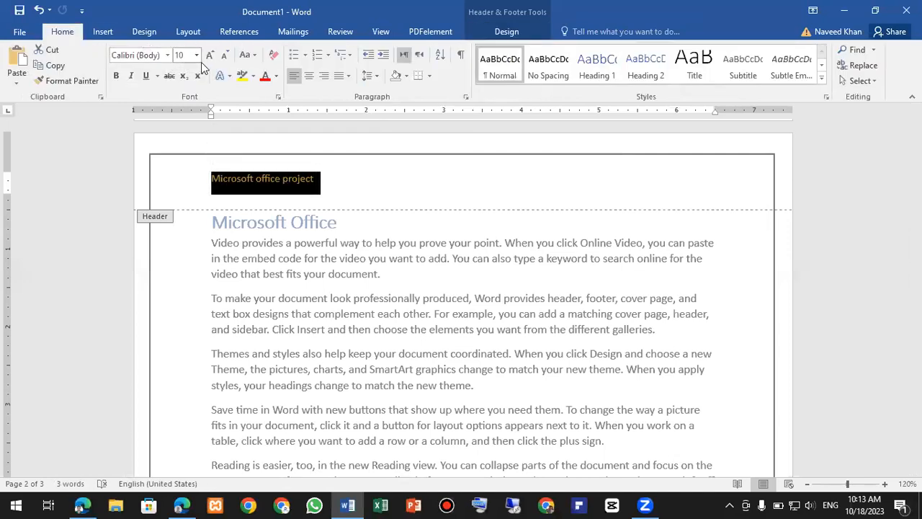
click(209, 57)
click(210, 57)
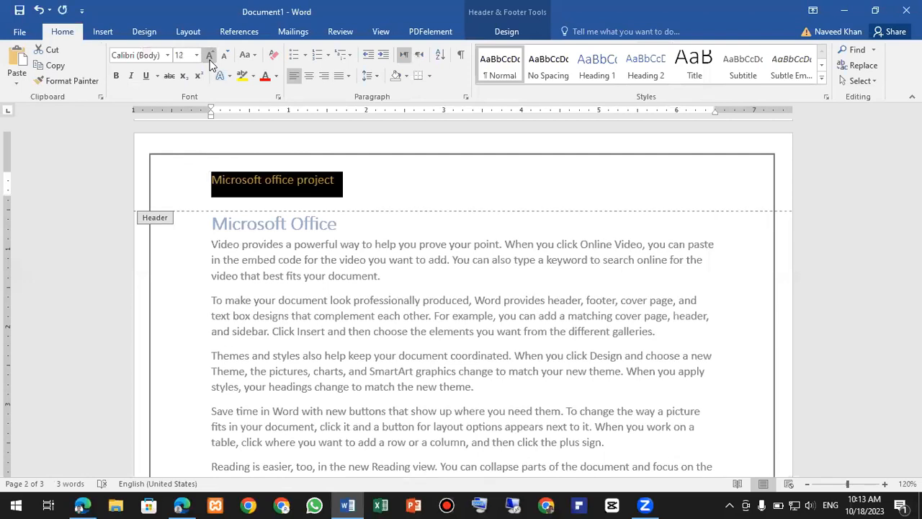
click(116, 77)
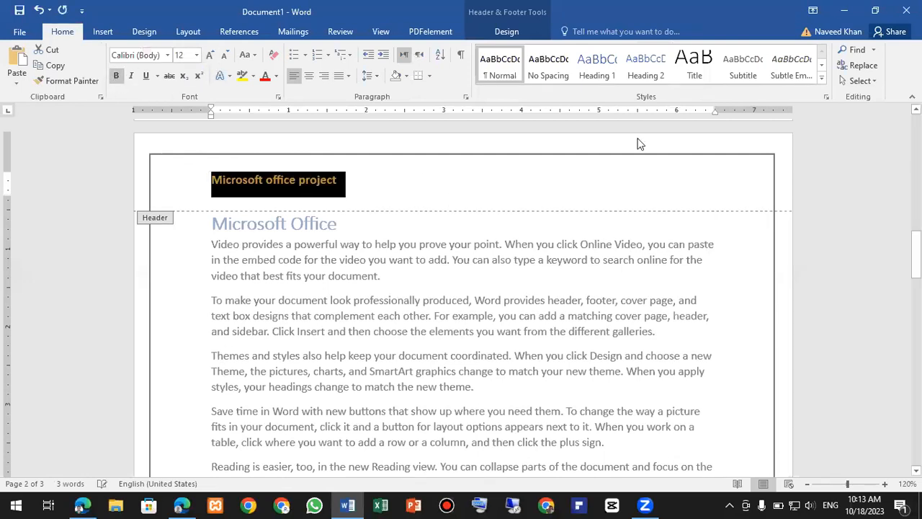
- Deselect the header text and close header and footer editing
click(403, 172)
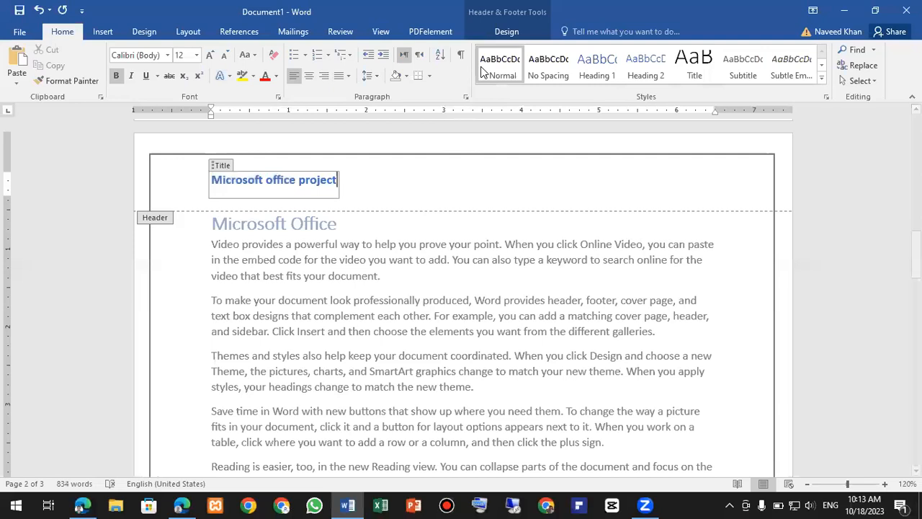
click(505, 31)
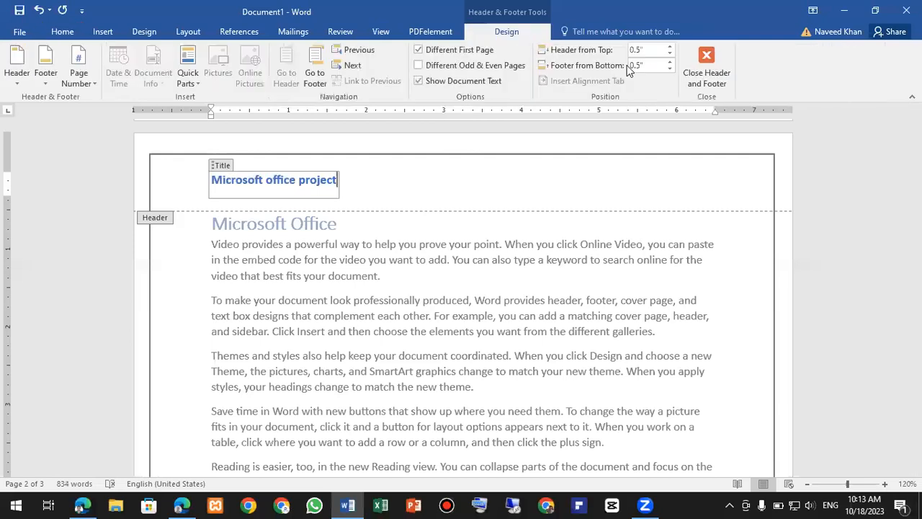
click(701, 66)
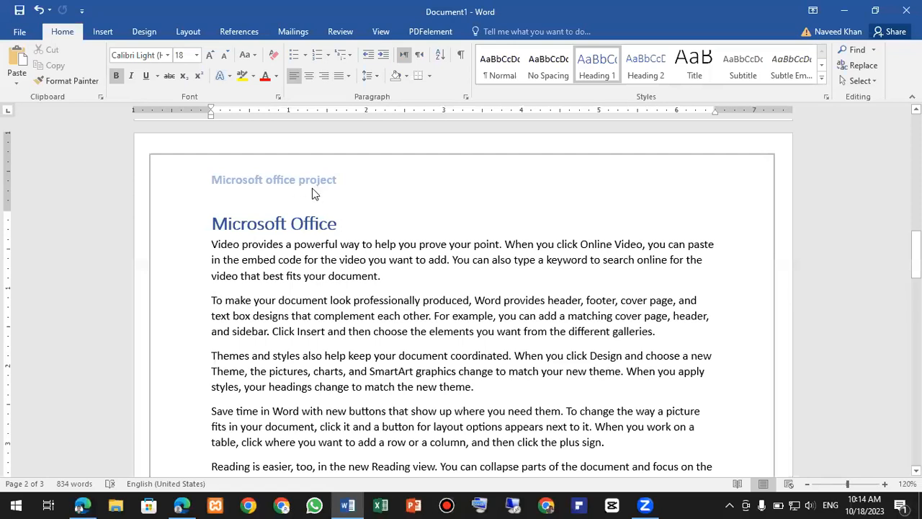
- Scroll through the document to confirm the bold header also tops page 3
scroll(358, 269, down, 10)
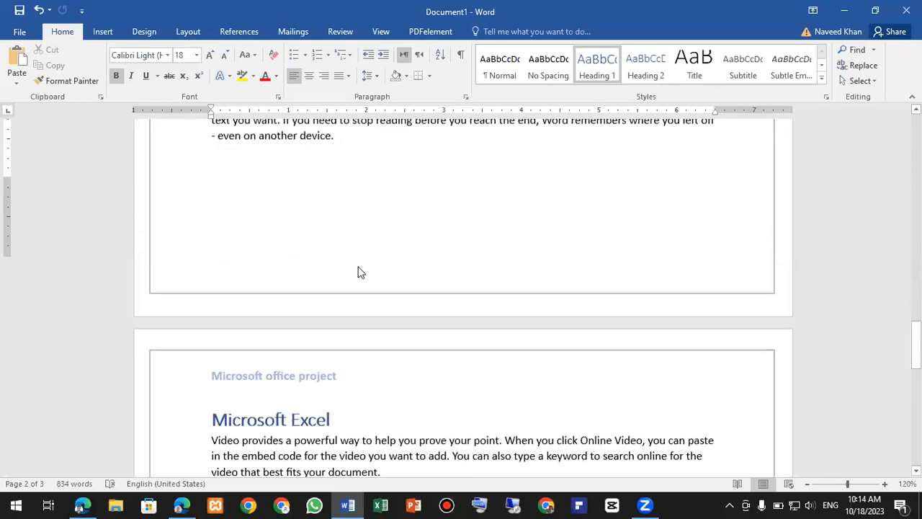
scroll(317, 245, down, 9)
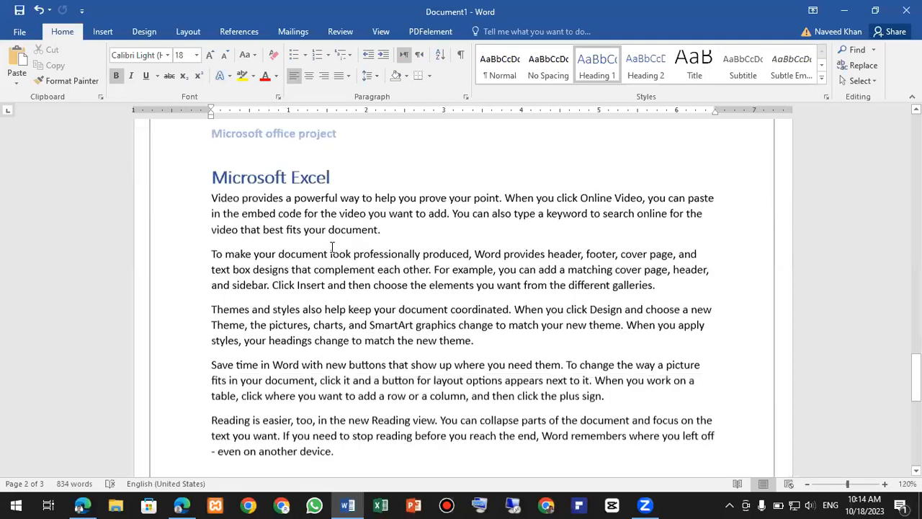
scroll(327, 266, down, 5)
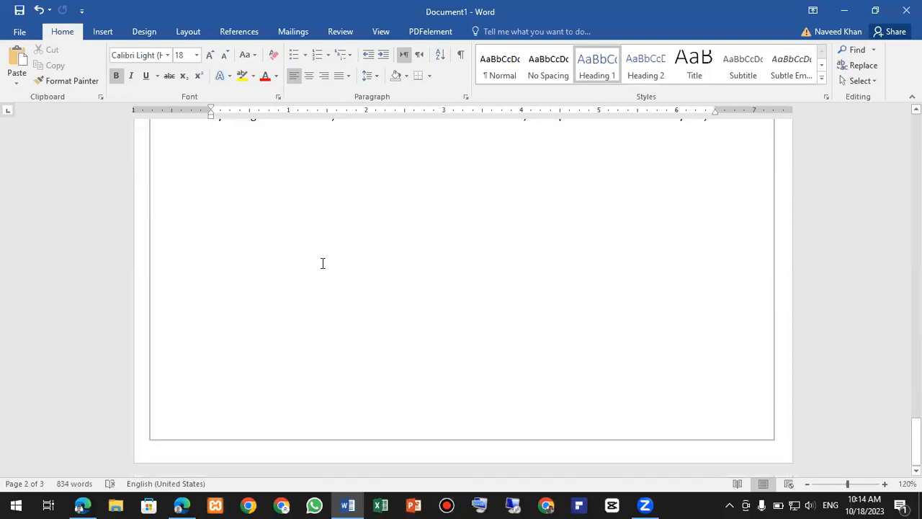
scroll(322, 263, up, 15)
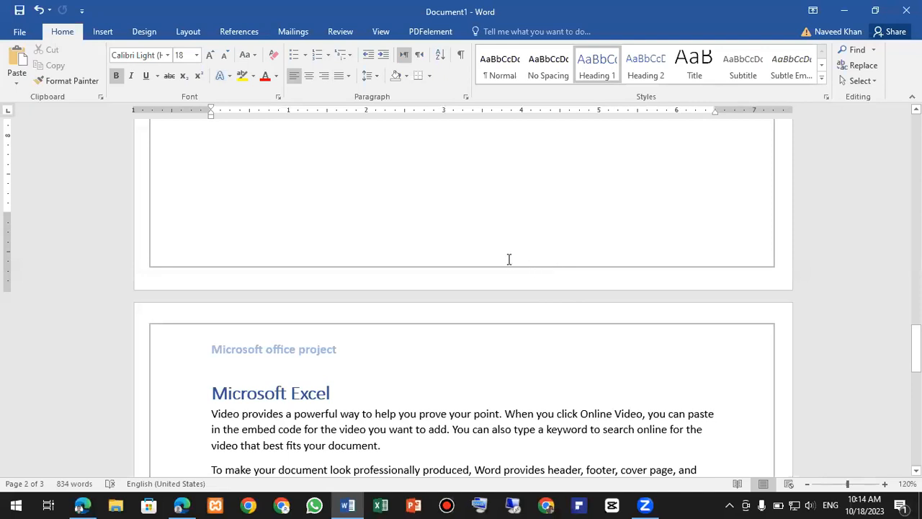
click(115, 31)
click(585, 50)
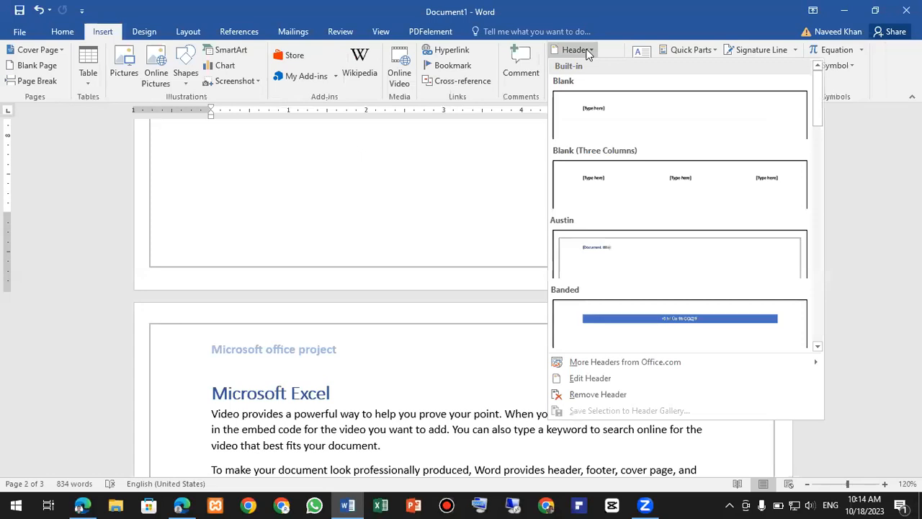
scroll(673, 255, down, 6)
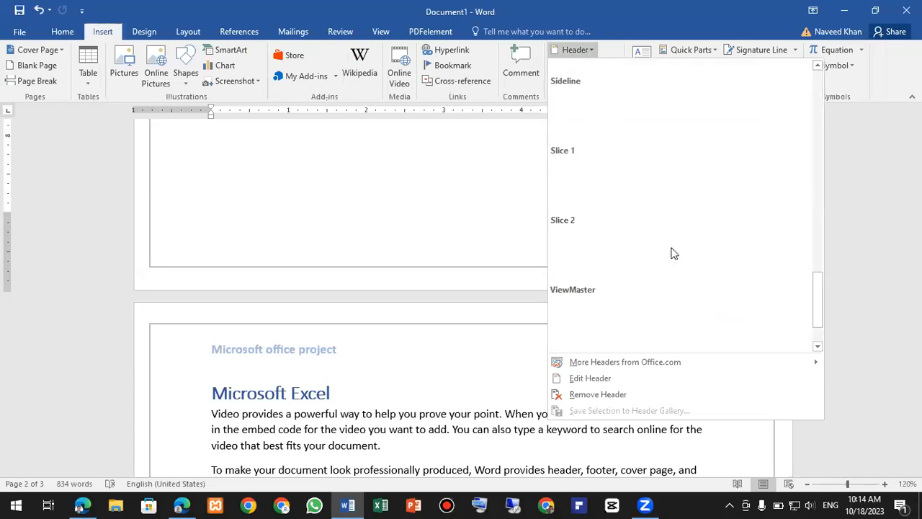
scroll(716, 228, down, 1)
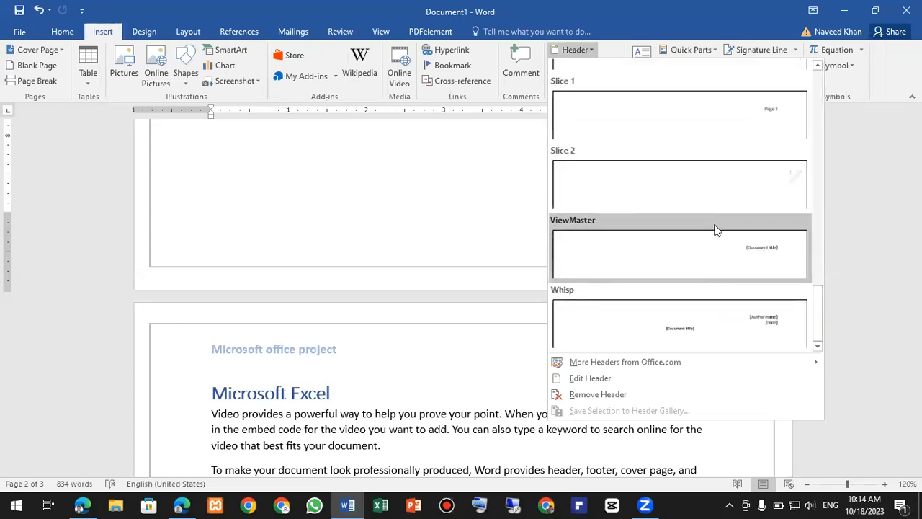
scroll(714, 259, up, 3)
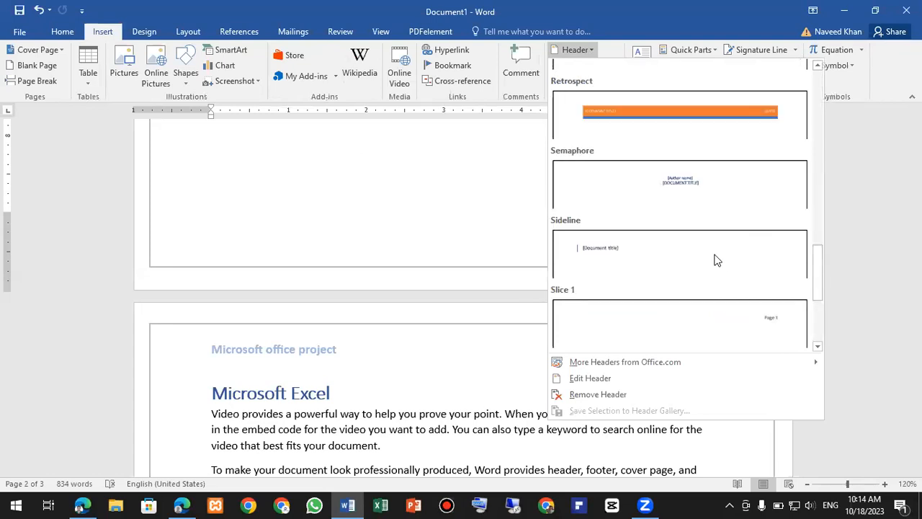
scroll(710, 257, up, 6)
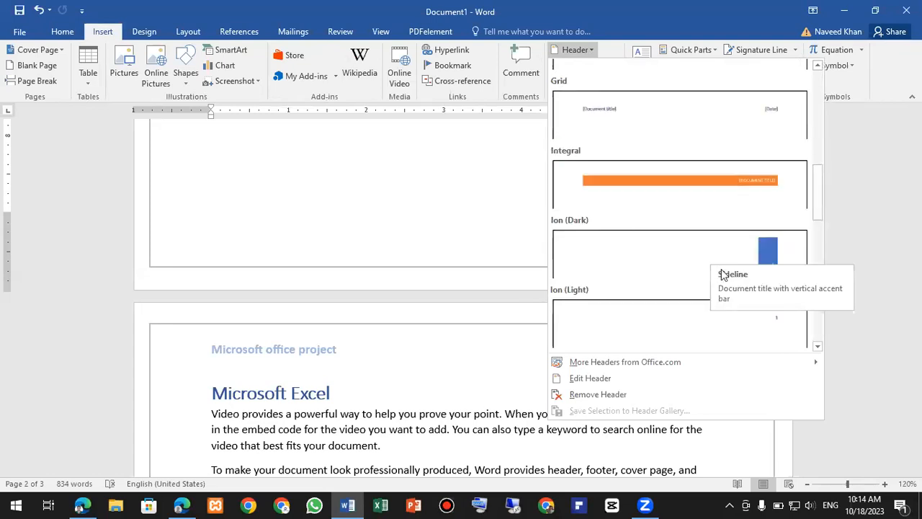
scroll(713, 260, up, 6)
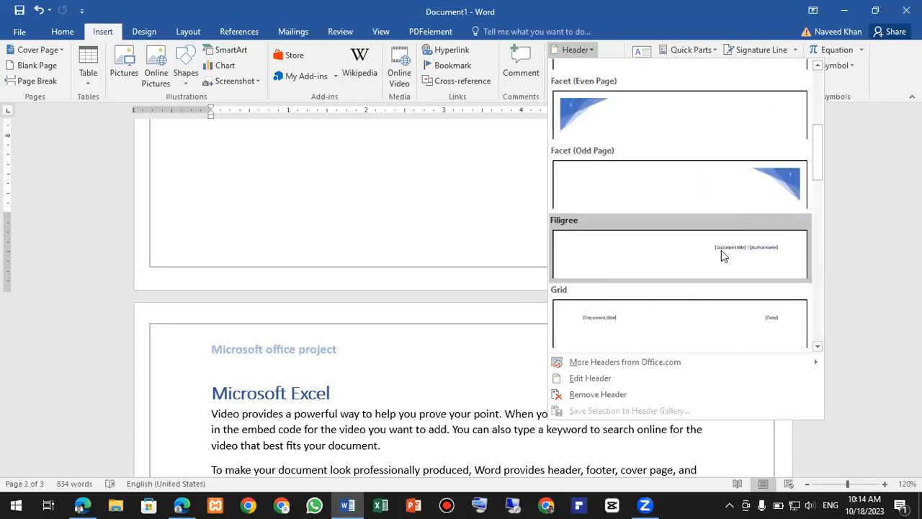
scroll(721, 254, up, 1)
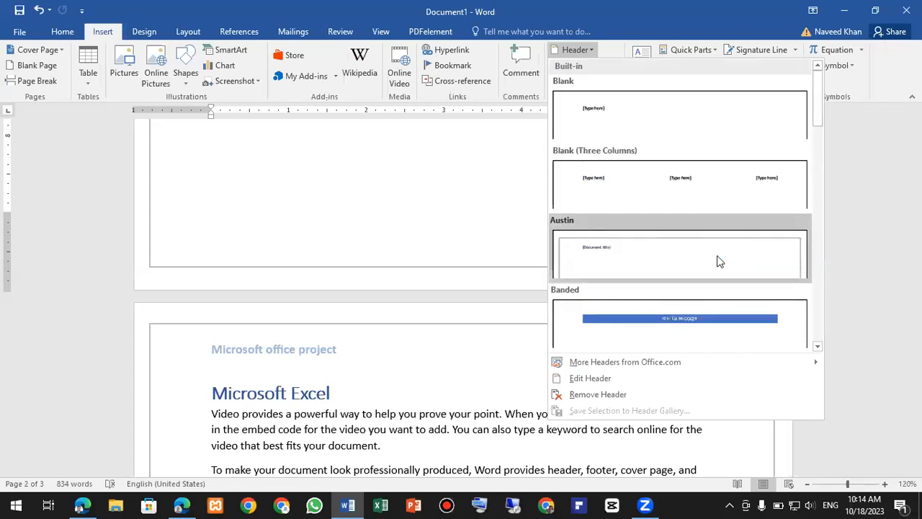
scroll(716, 266, down, 3)
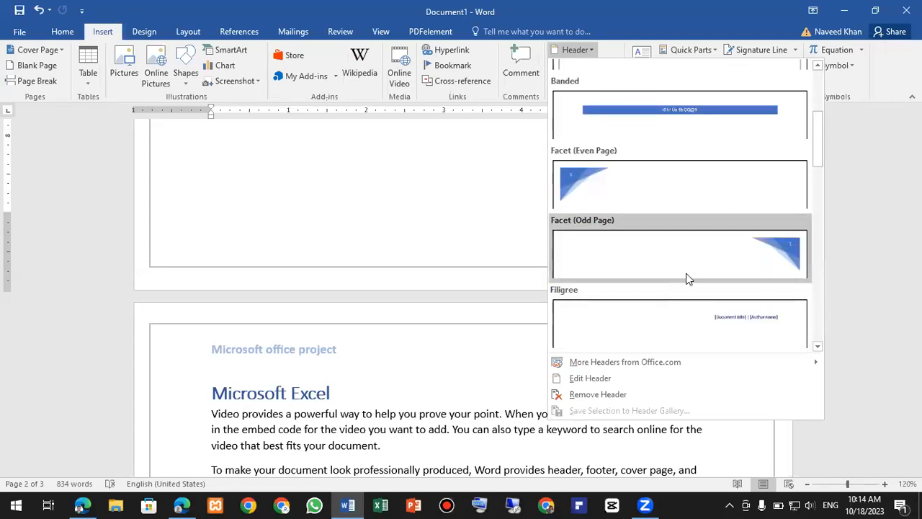
click(589, 63)
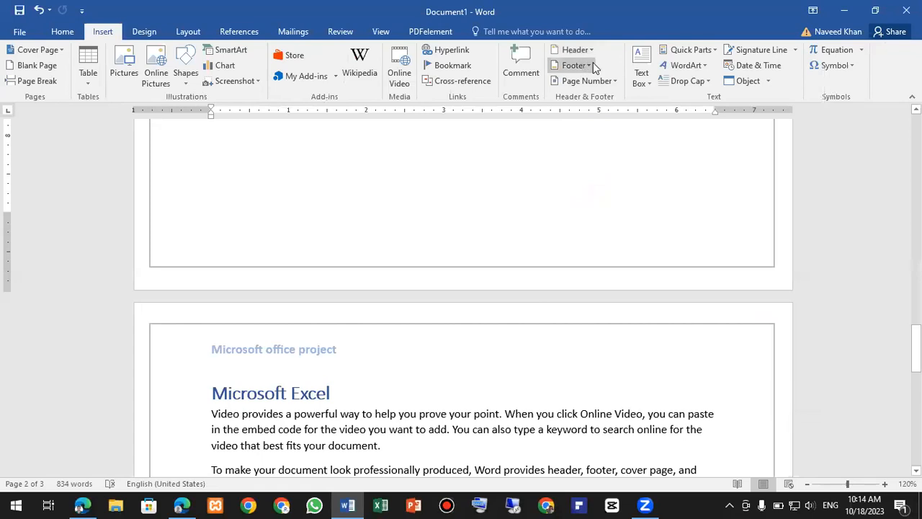
- Apply the Grid footer design from the built-in footer gallery
click(591, 65)
scroll(675, 237, down, 3)
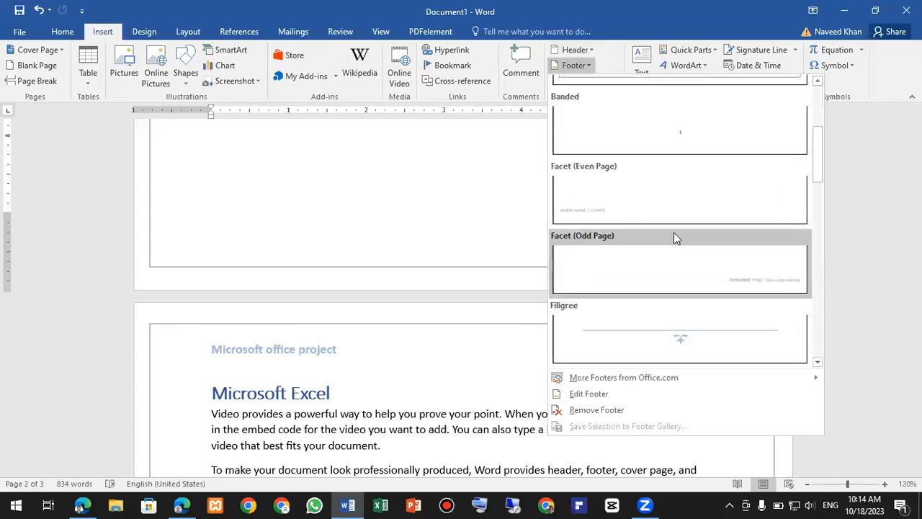
scroll(710, 277, down, 6)
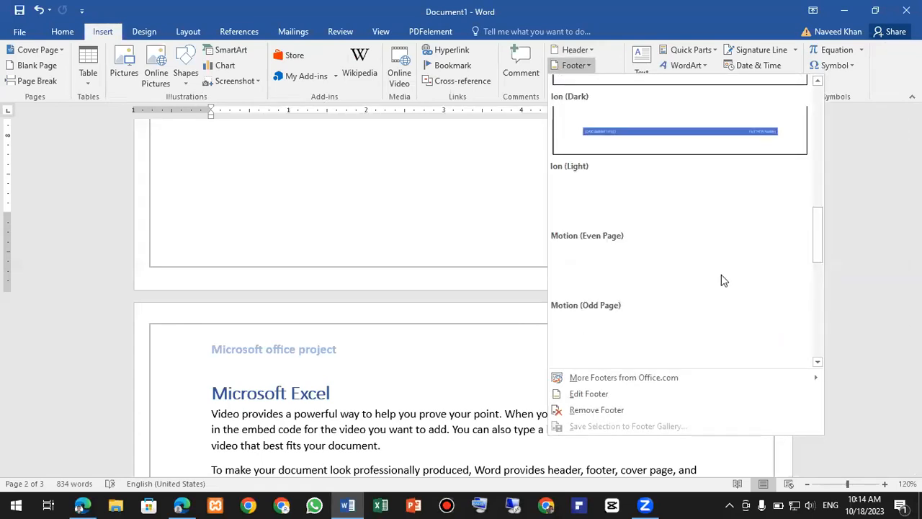
scroll(729, 230, up, 3)
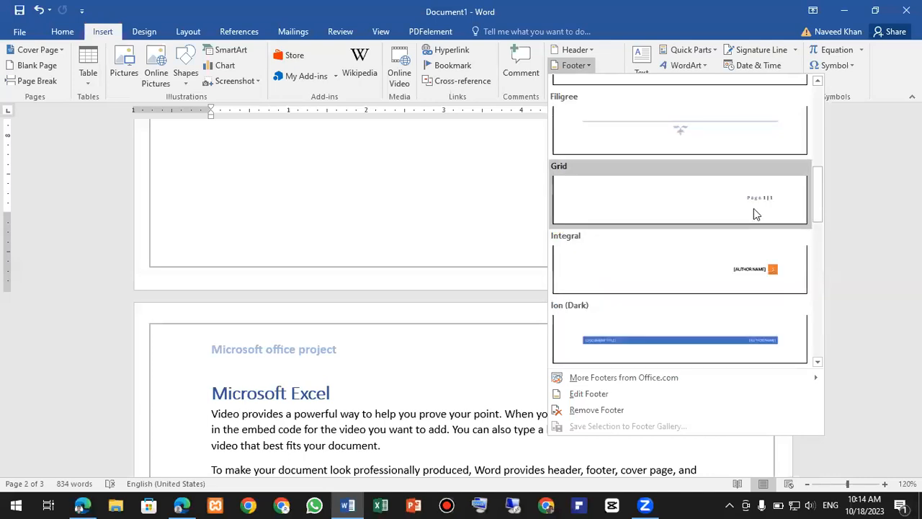
click(704, 194)
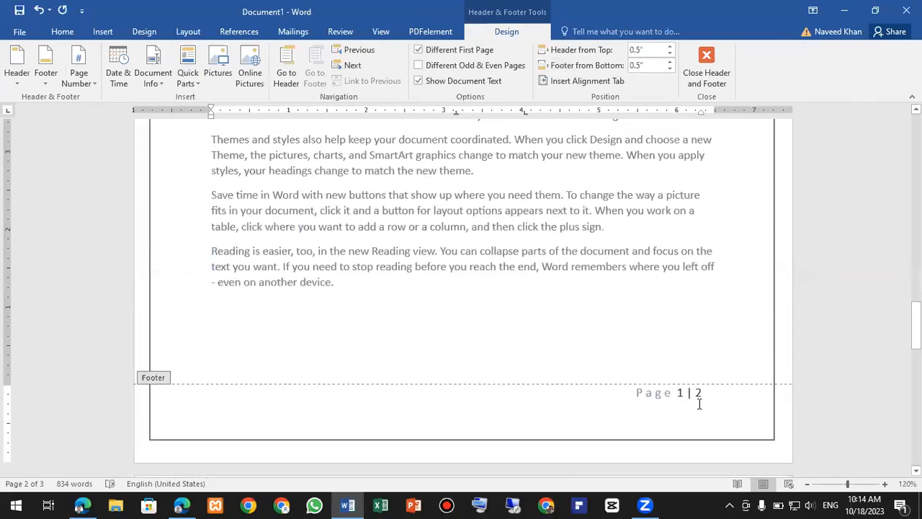
- Scroll through the pages to check the footers read 'Page 1 | 2' and 'Page 2 | 2'
ctrl+scroll(699, 414, up, 6)
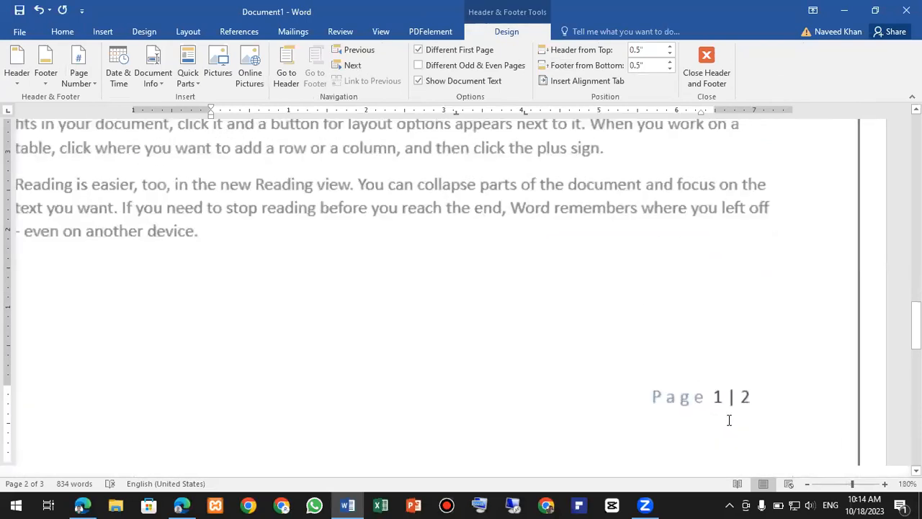
scroll(698, 305, up, 10)
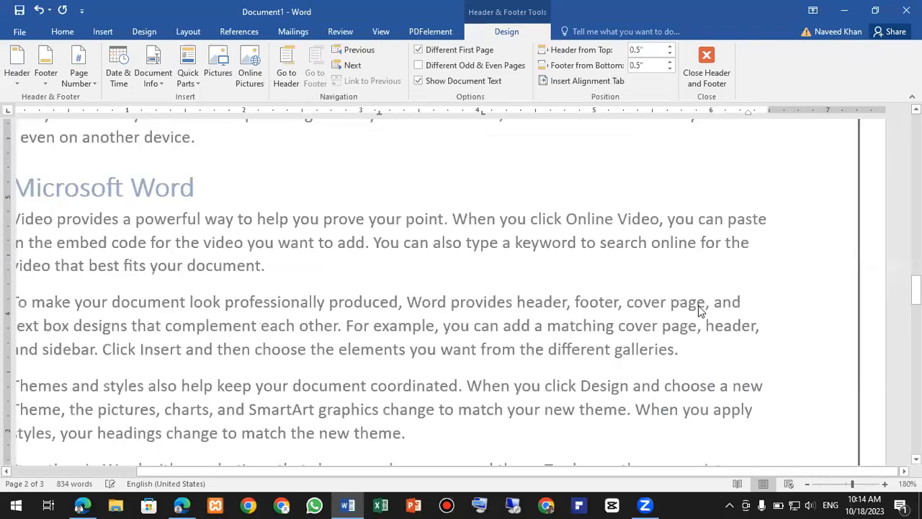
scroll(698, 306, up, 8)
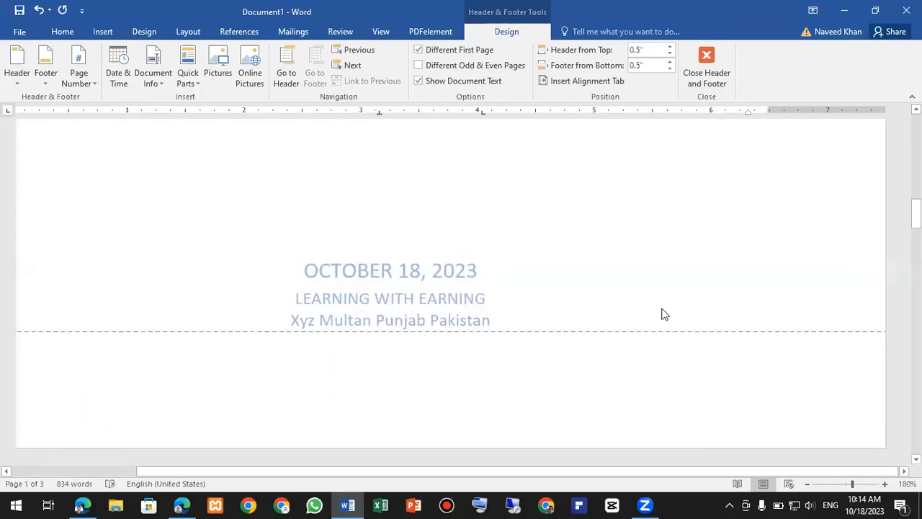
scroll(621, 322, down, 3)
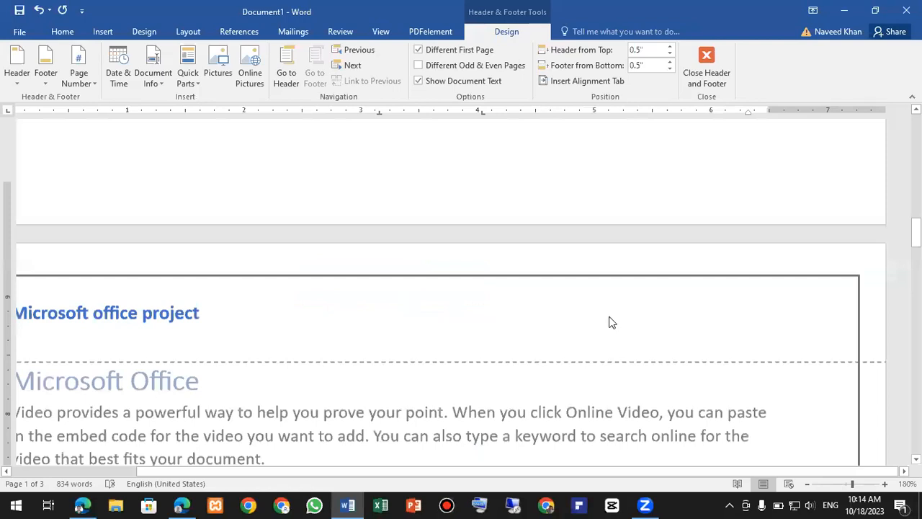
scroll(596, 314, down, 15)
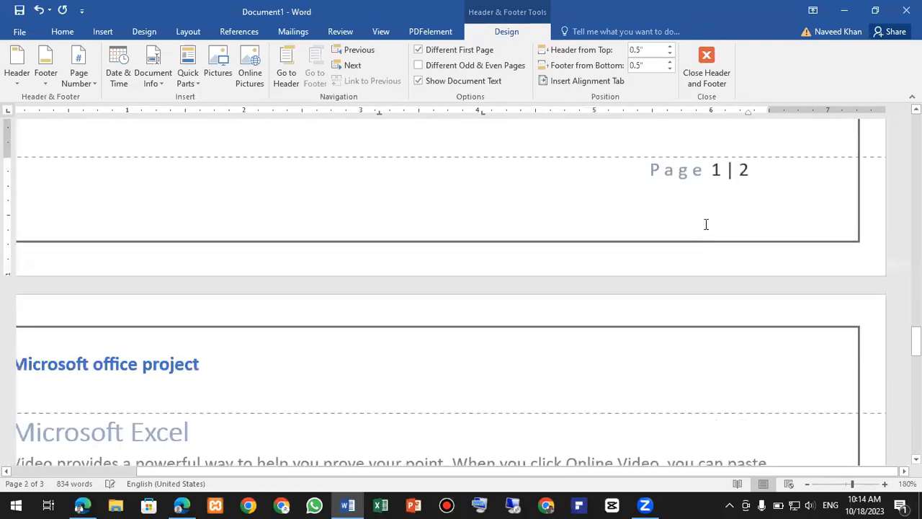
scroll(673, 269, down, 3)
scroll(656, 273, down, 3)
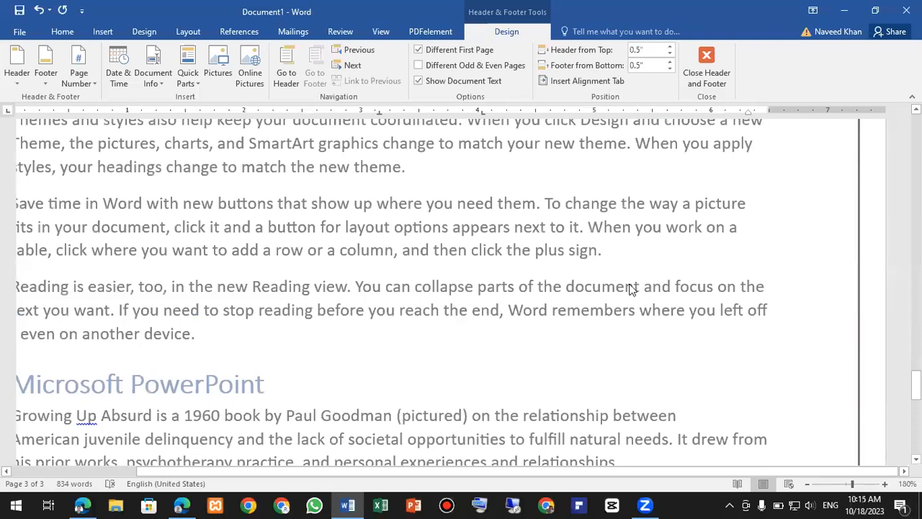
scroll(627, 289, down, 1)
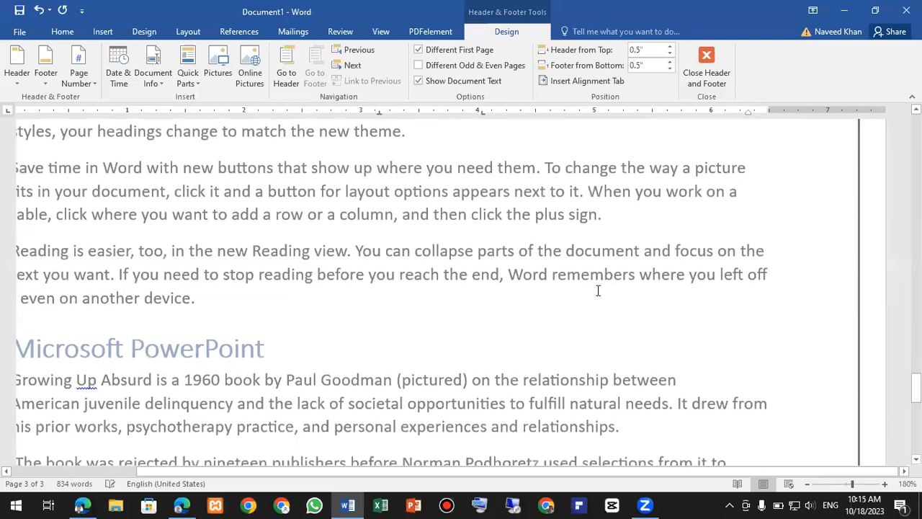
scroll(601, 288, up, 7)
scroll(595, 297, up, 1)
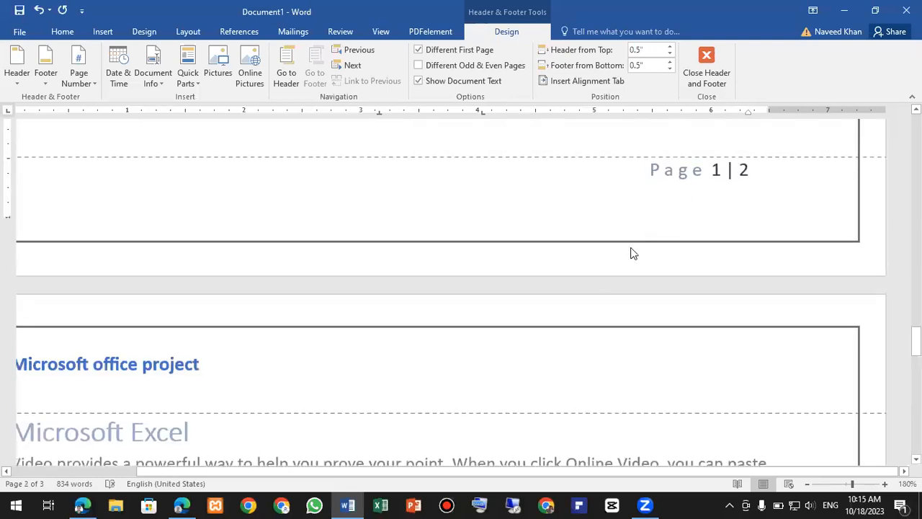
scroll(620, 281, down, 10)
scroll(625, 304, down, 3)
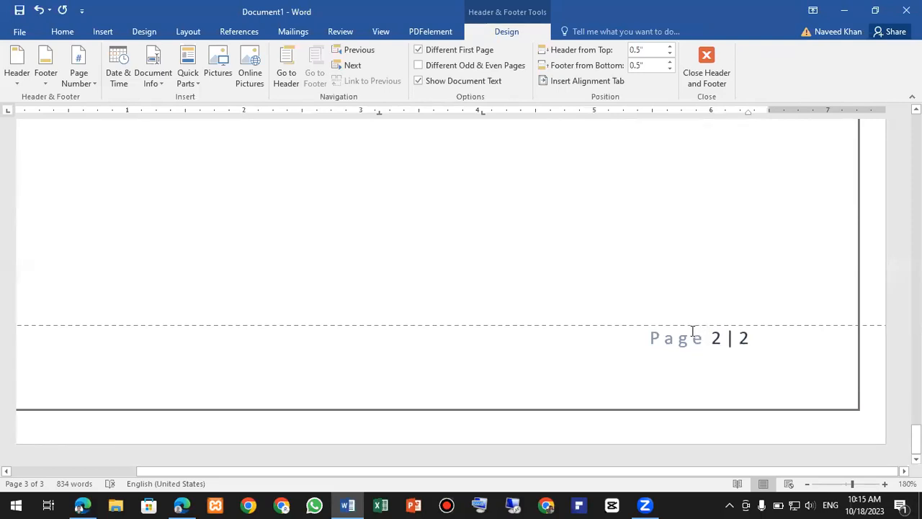
ctrl+scroll(619, 298, down, 10)
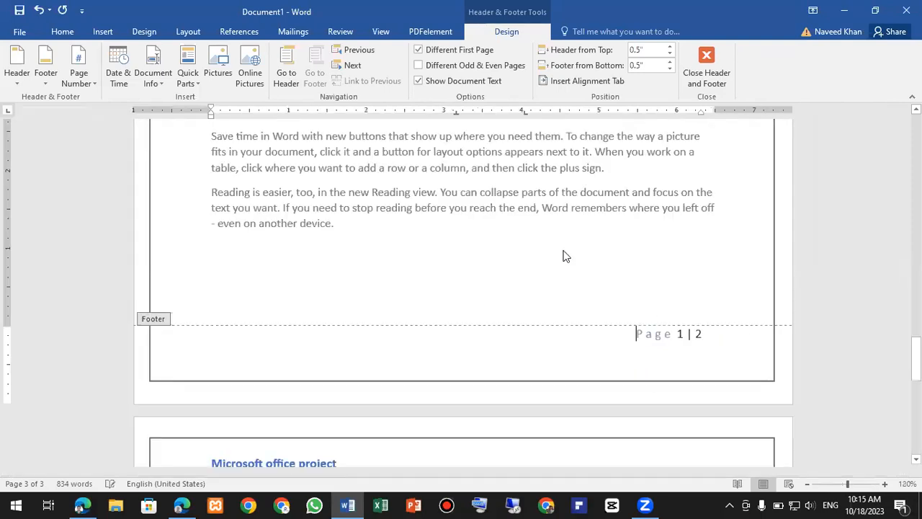
- Review the pages in Multiple Pages view, then close header and footer editing and scroll the body
click(380, 32)
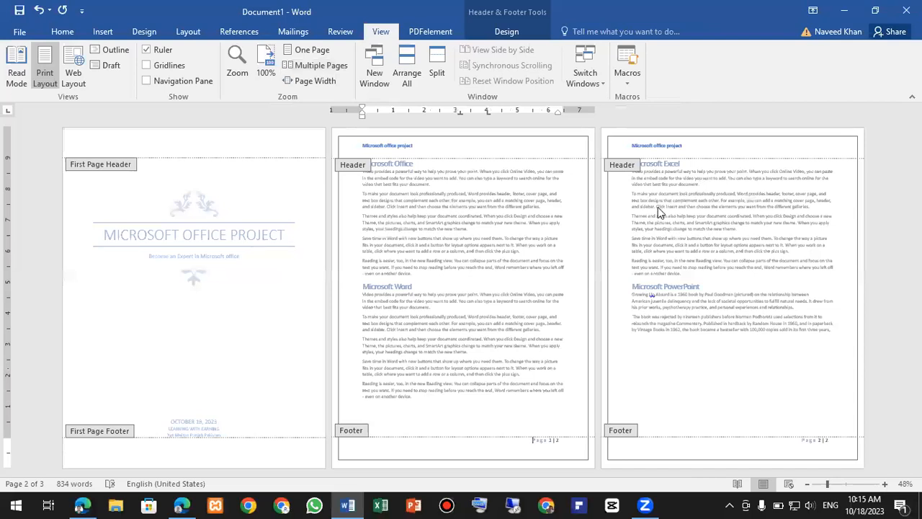
click(496, 32)
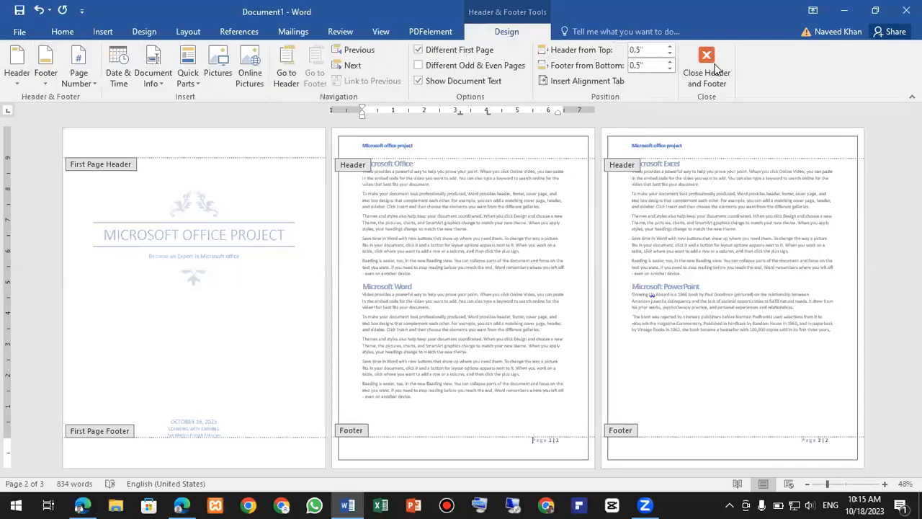
click(714, 69)
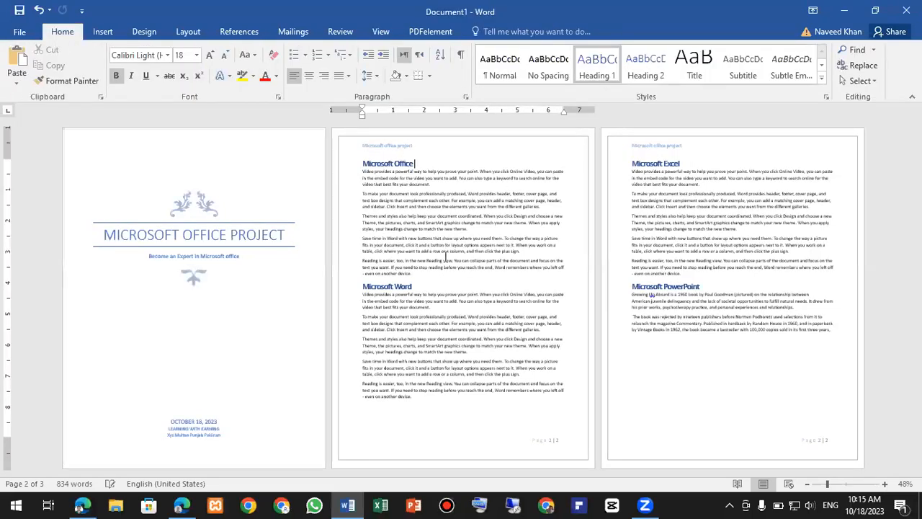
ctrl+scroll(479, 305, up, 6)
scroll(529, 321, down, 5)
scroll(528, 321, down, 5)
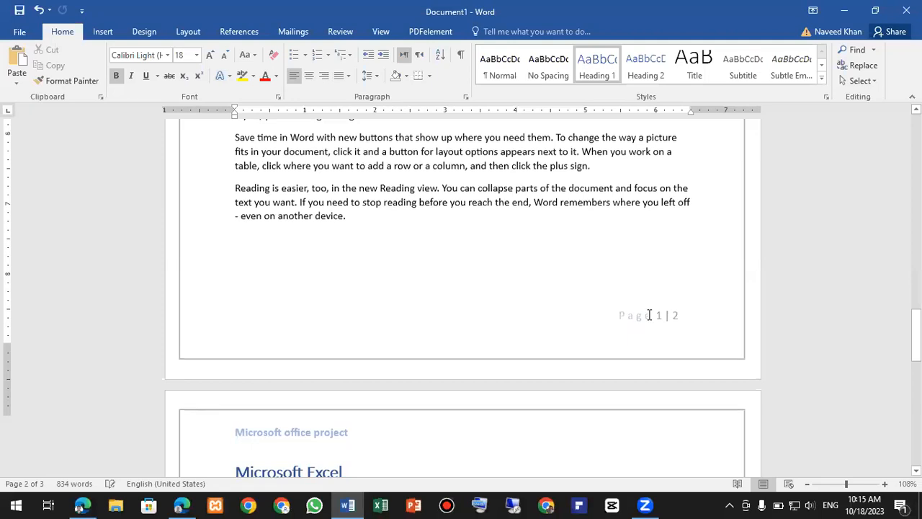
scroll(651, 319, up, 4)
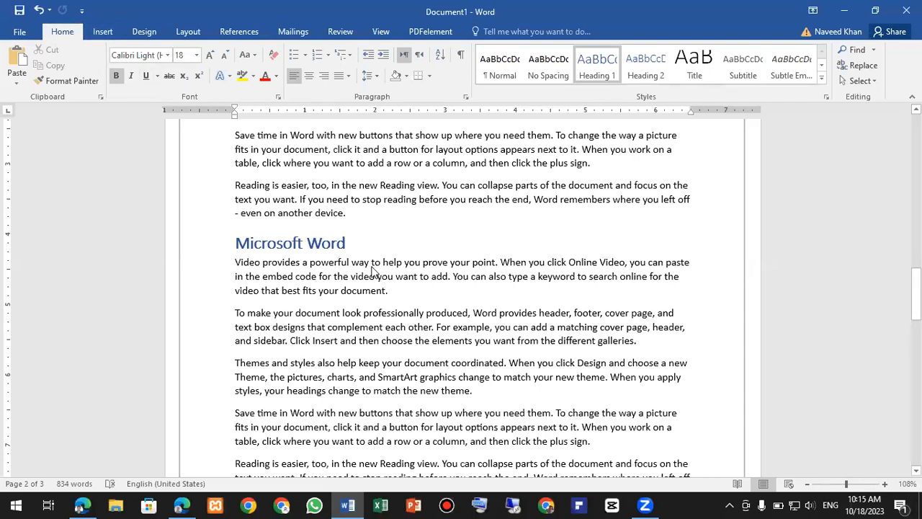
- Start a custom text watermark, replacing ASAP with 'LEARNING WITH EARNING BATCH 80'
click(144, 32)
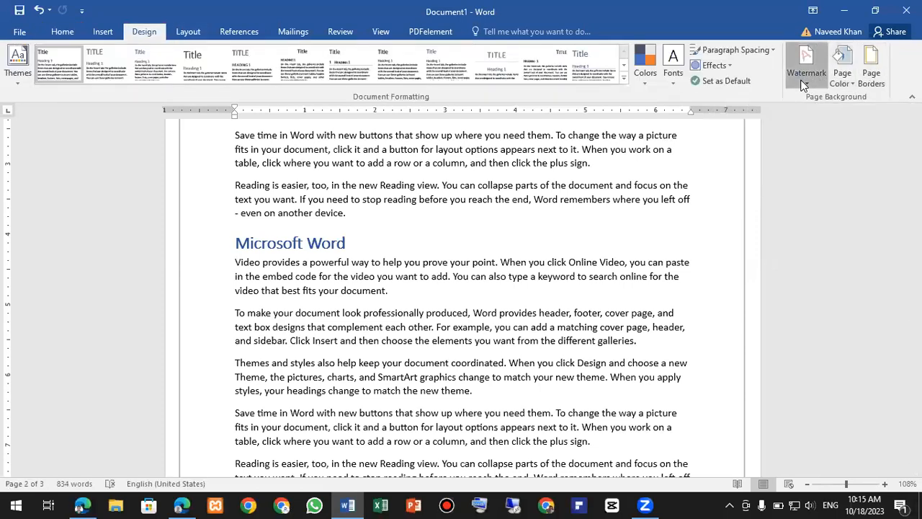
click(804, 79)
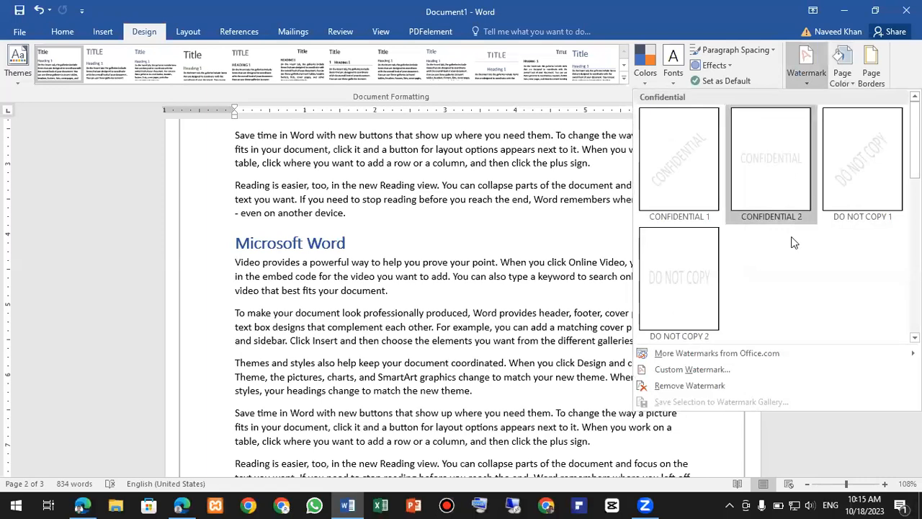
click(685, 370)
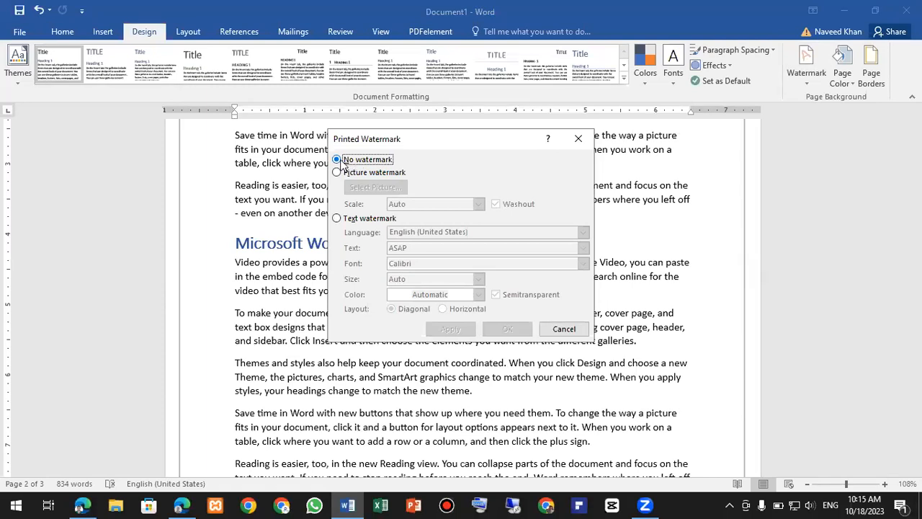
click(338, 219)
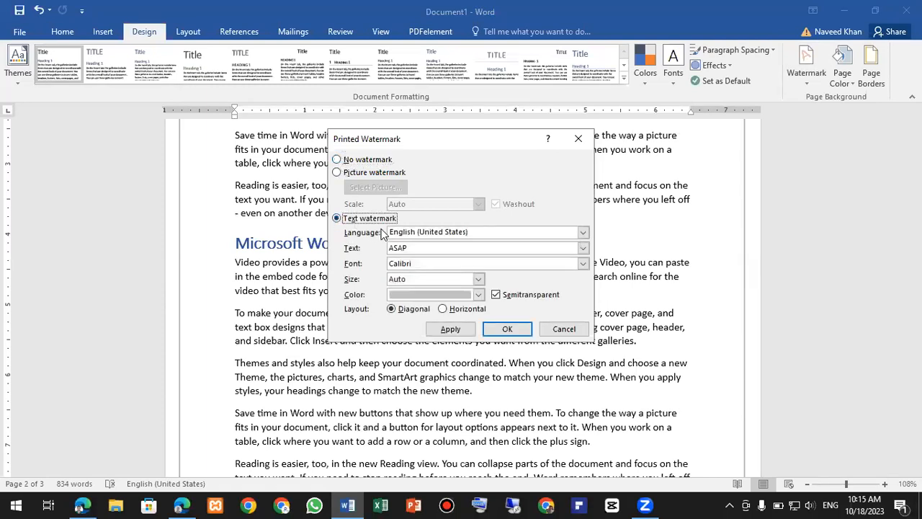
click(413, 247)
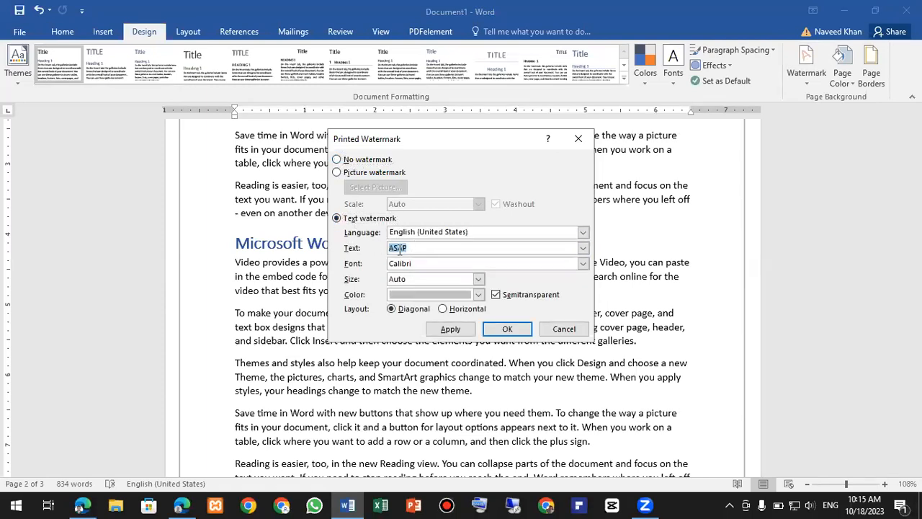
key(BackSpace)
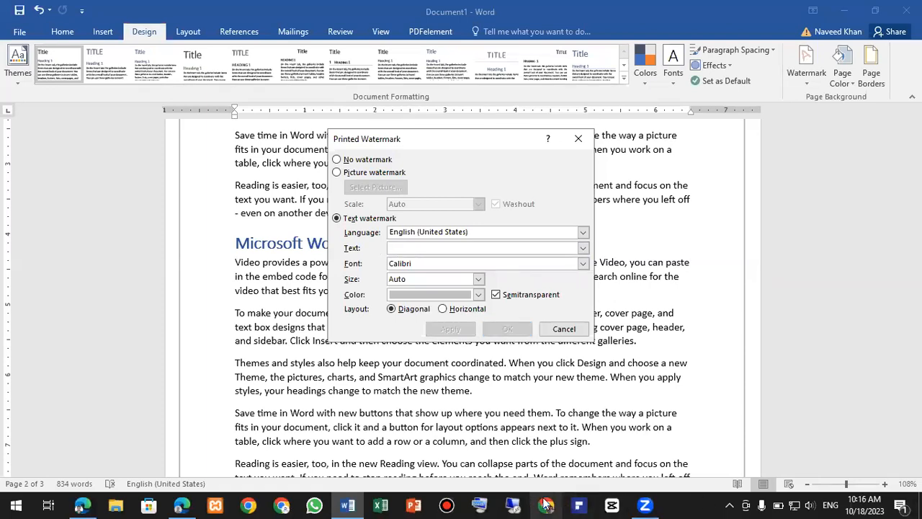
click(497, 503)
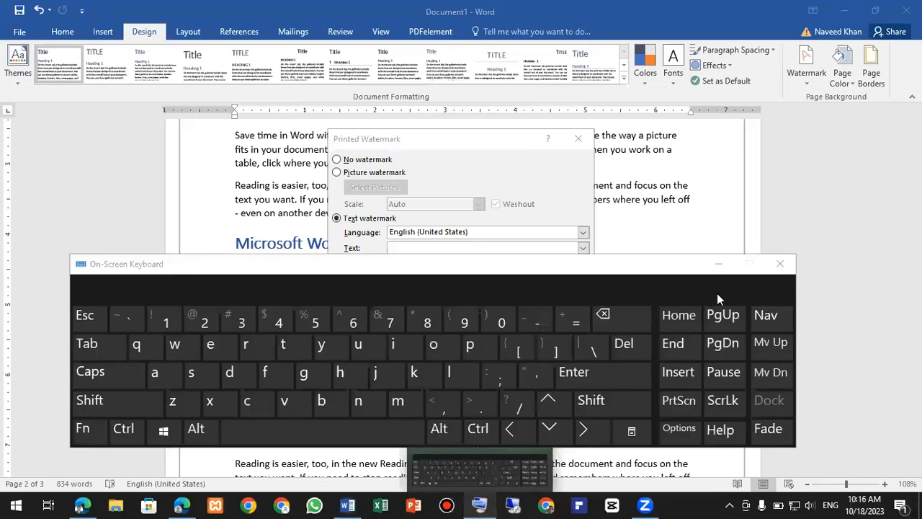
click(775, 267)
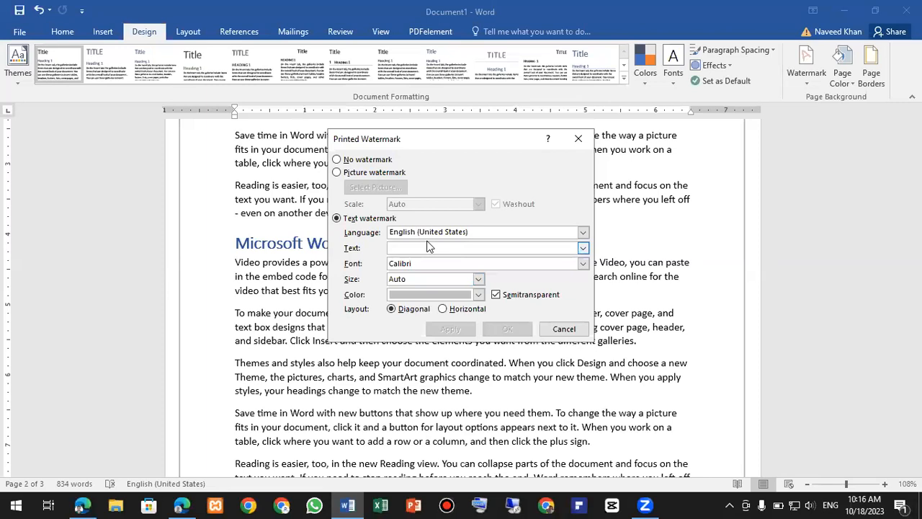
click(430, 247)
text(LEARNING WITH EARNING BATCH 80)
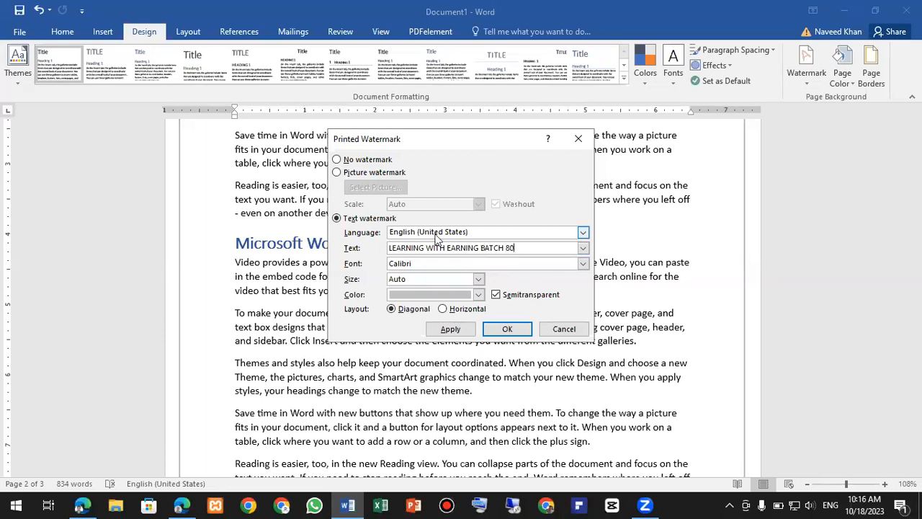
- Set the watermark font to Comic Sans MS and colour to Blue, then apply it
click(583, 263)
scroll(484, 307, down, 2)
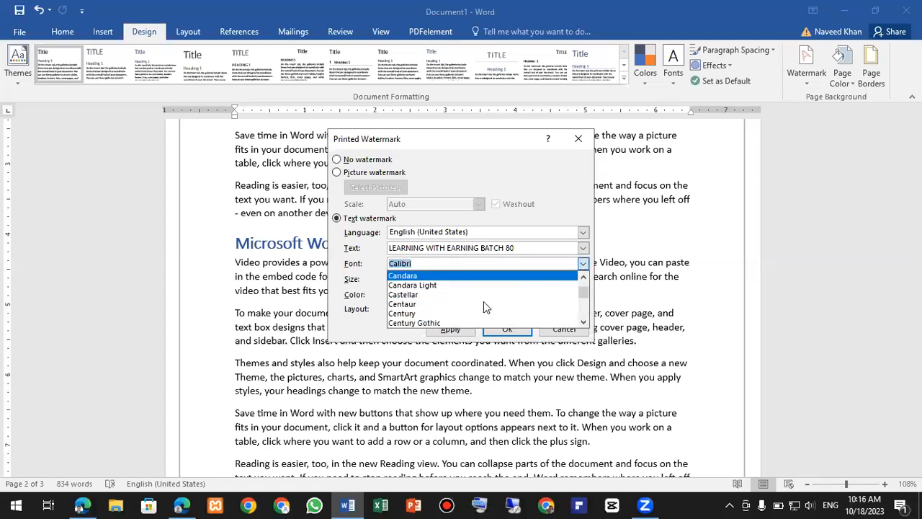
scroll(479, 307, down, 2)
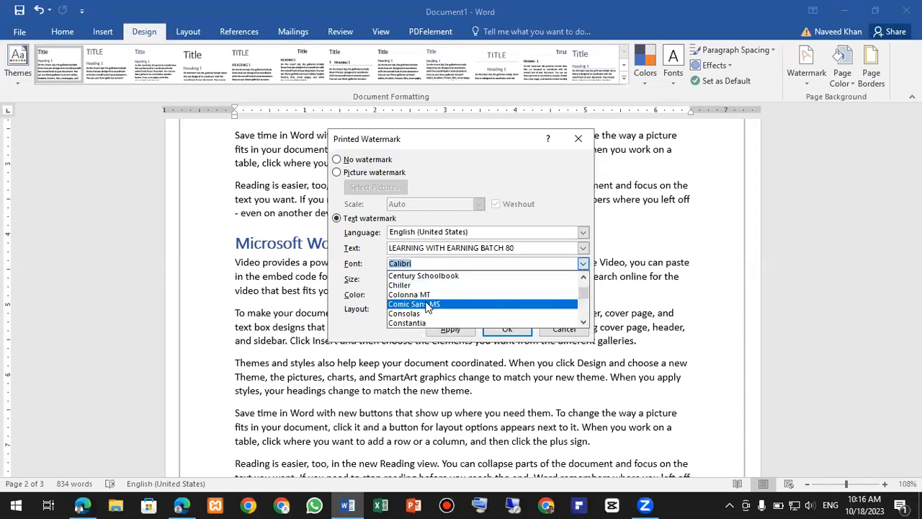
click(425, 305)
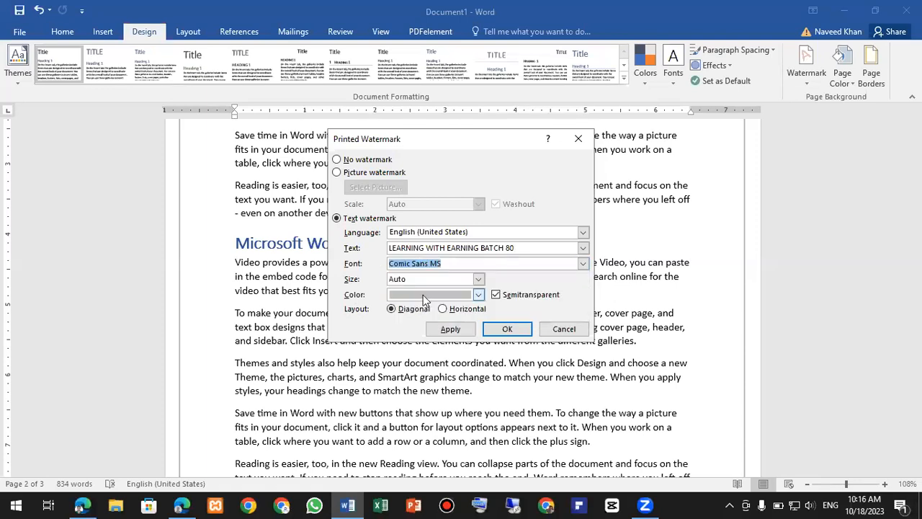
click(479, 295)
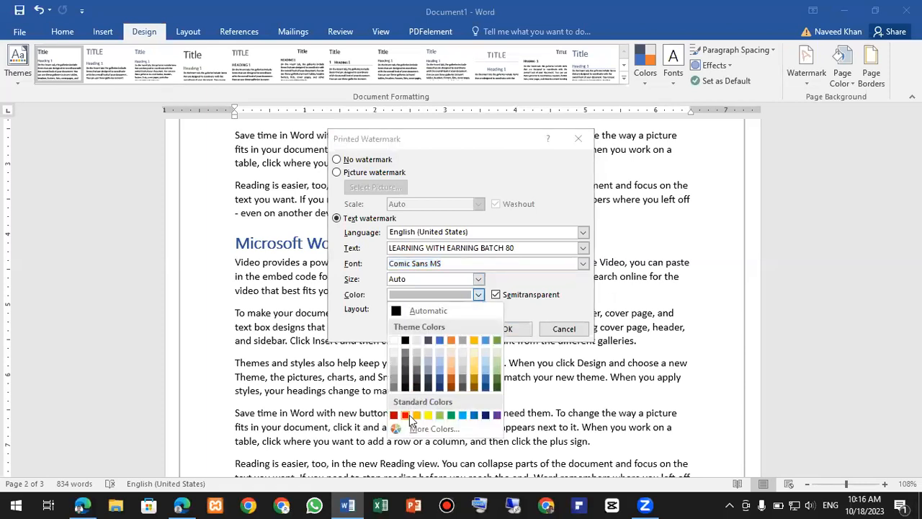
click(474, 415)
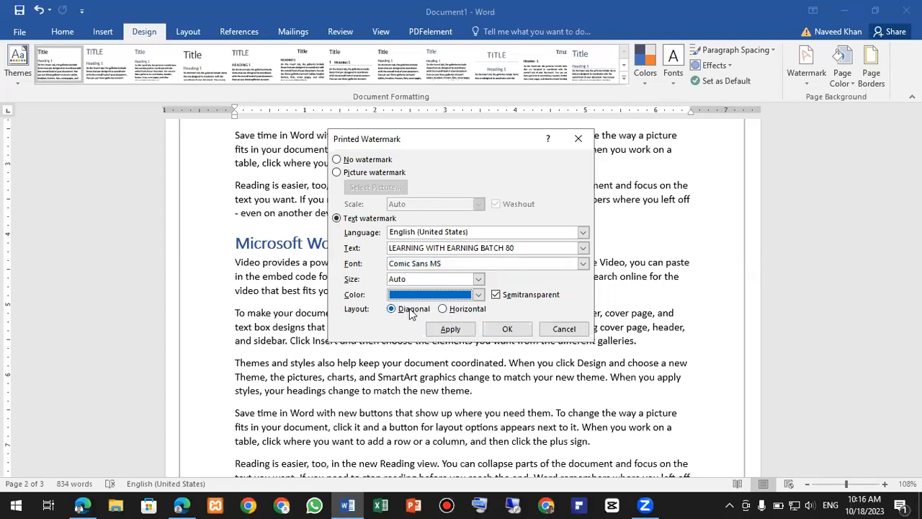
click(450, 329)
click(565, 329)
- Scroll through the document to find the end of the PowerPoint section
scroll(301, 348, down, 3)
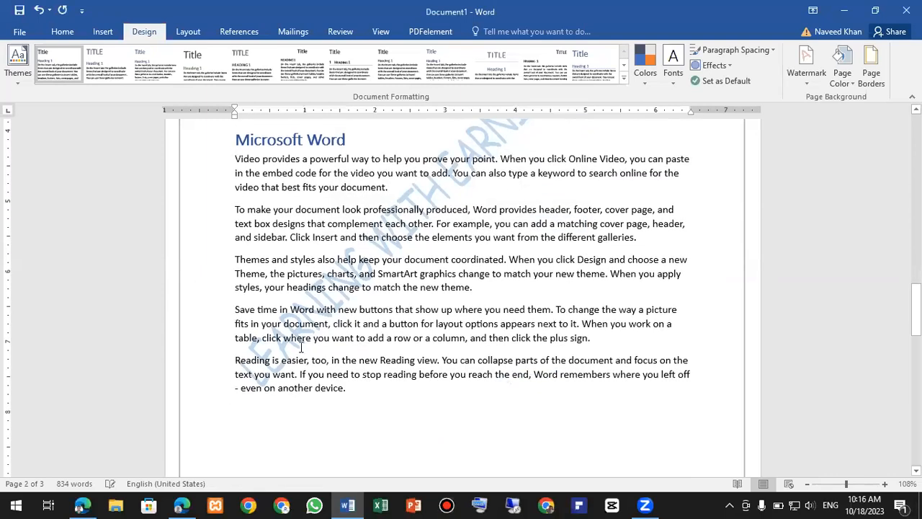
scroll(388, 315, up, 5)
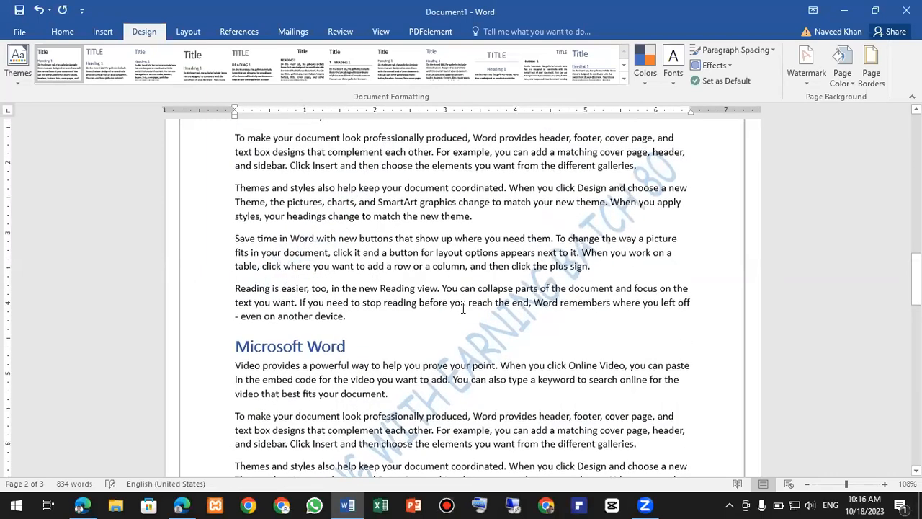
scroll(461, 305, down, 8)
scroll(460, 305, down, 12)
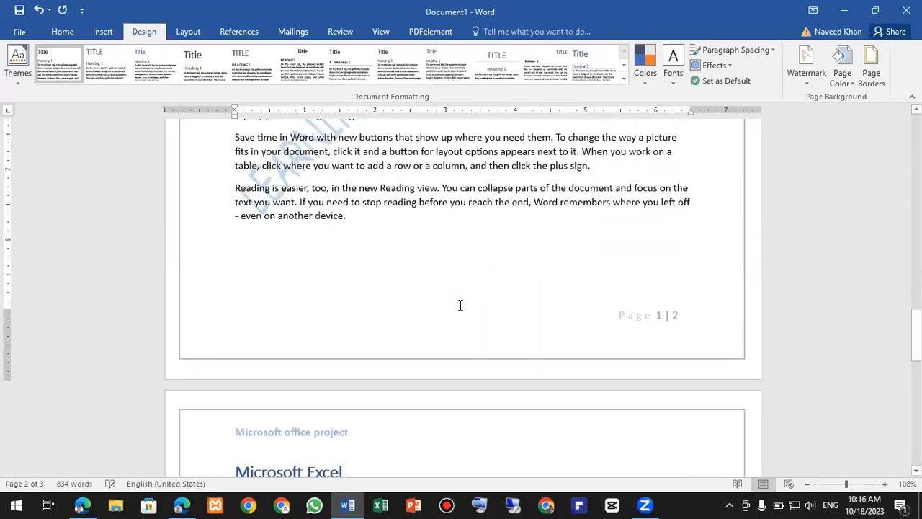
scroll(549, 312, down, 4)
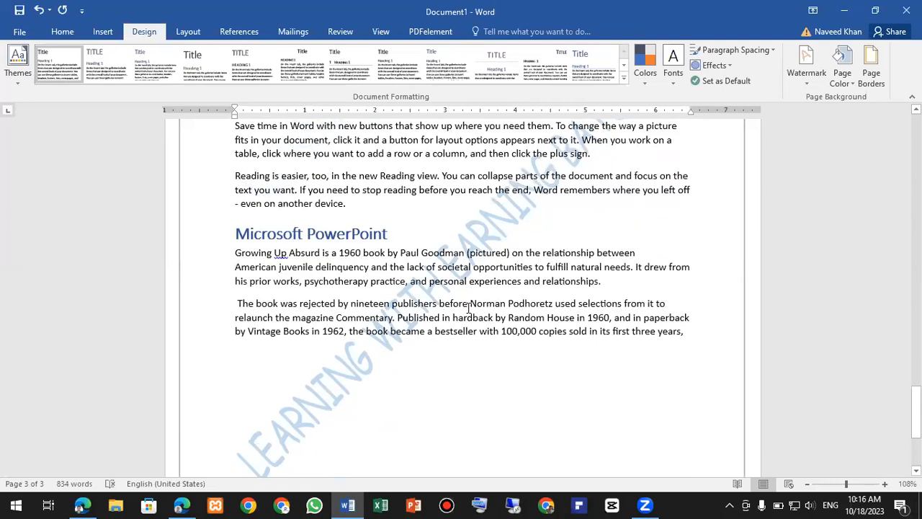
scroll(437, 303, up, 11)
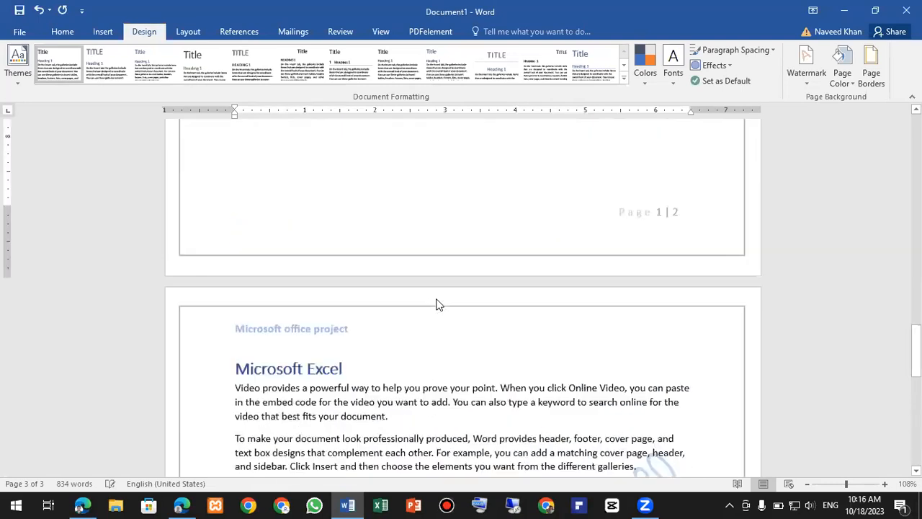
scroll(437, 303, up, 20)
scroll(411, 259, down, 7)
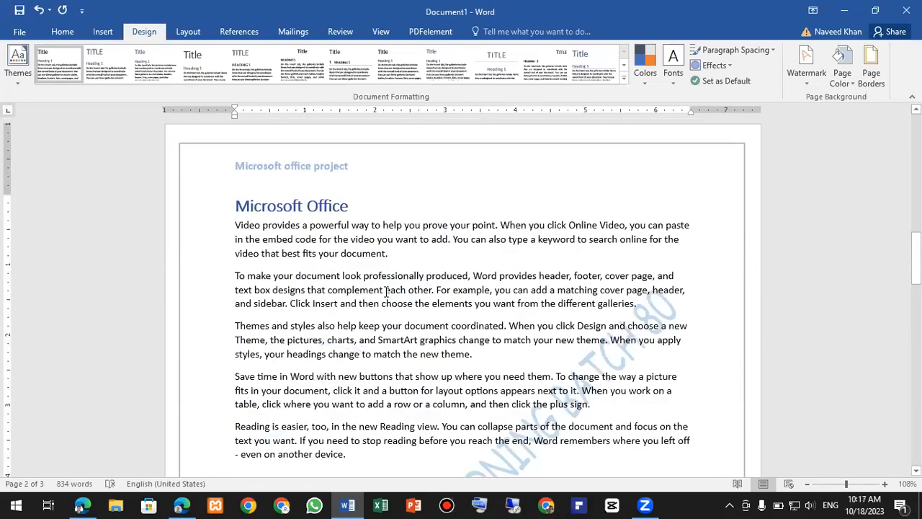
scroll(495, 356, down, 8)
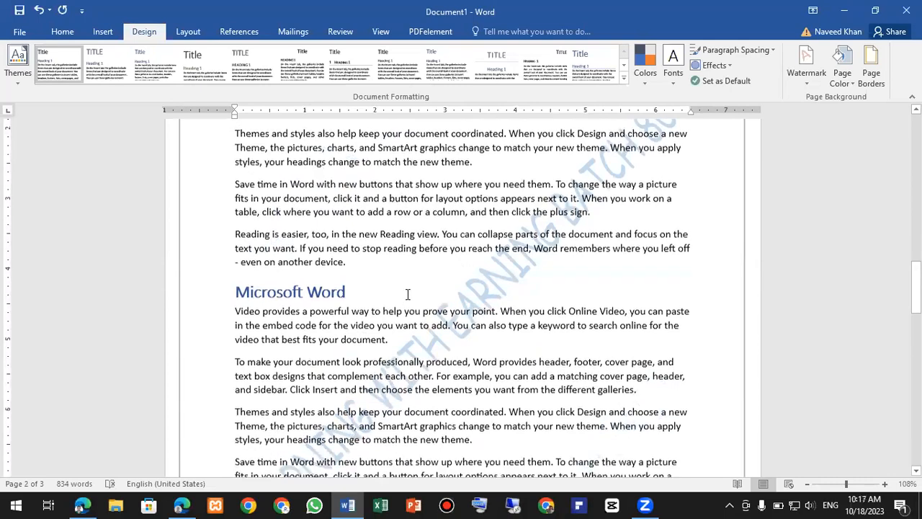
scroll(633, 333, down, 1)
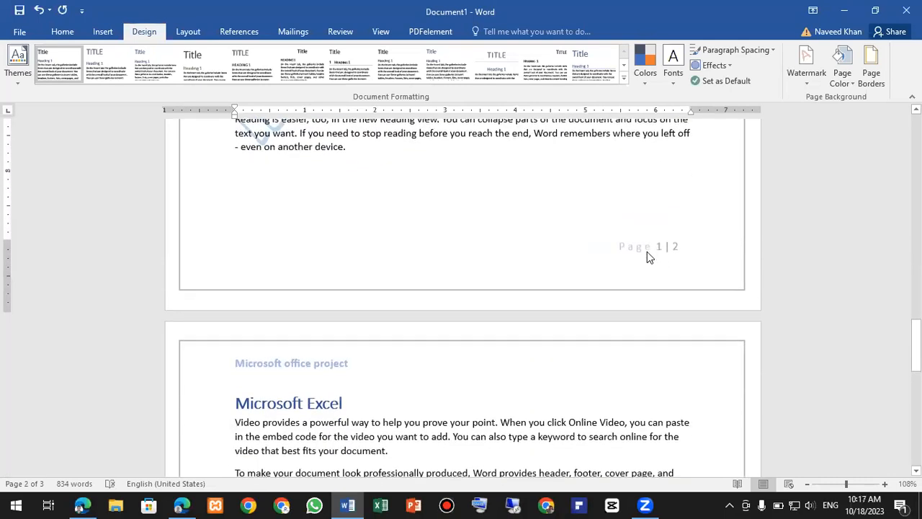
scroll(439, 258, up, 11)
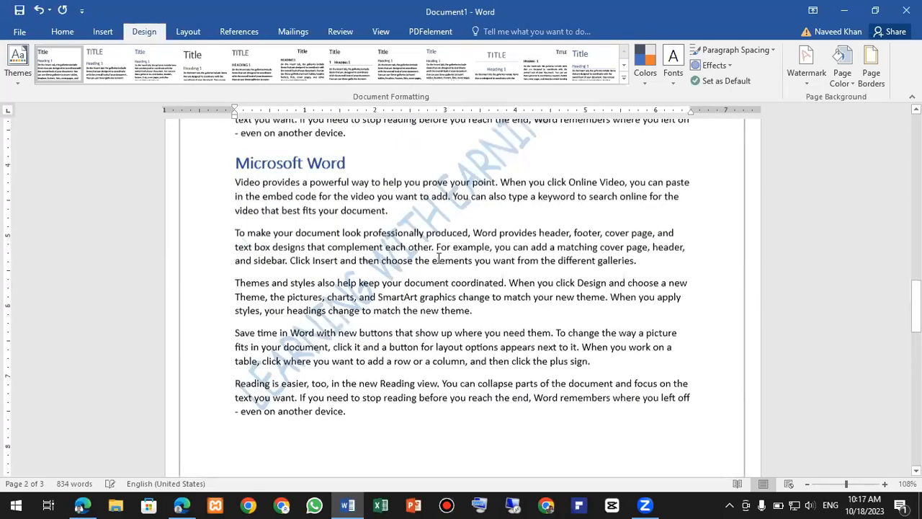
scroll(439, 264, down, 20)
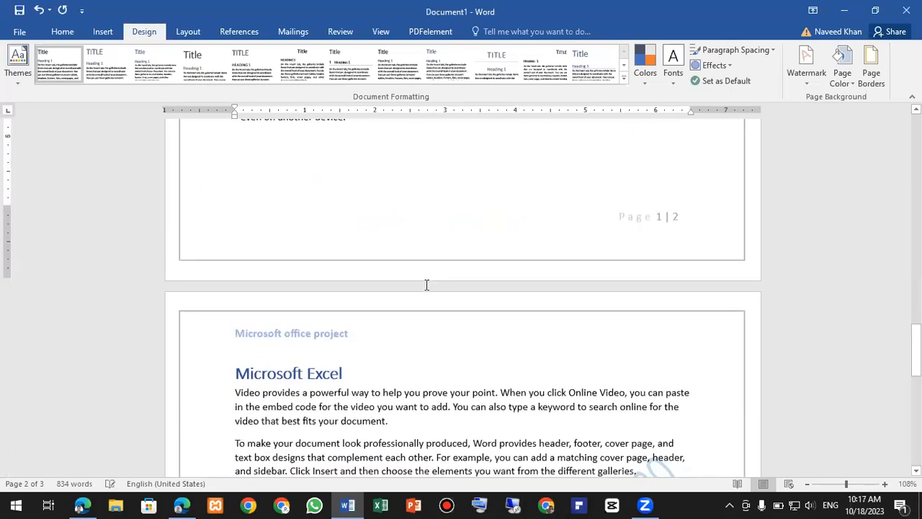
scroll(407, 301, down, 5)
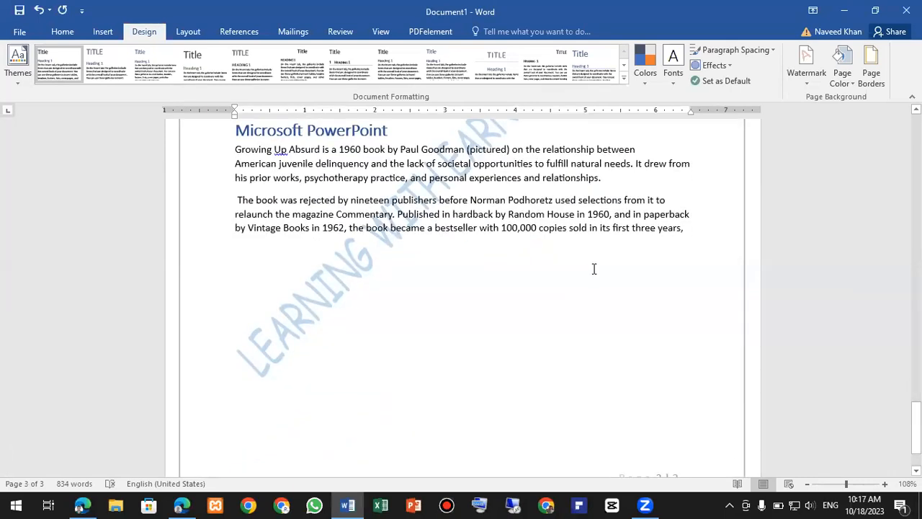
- Insert a page break after 'years,' to start a blank page 4
click(688, 229)
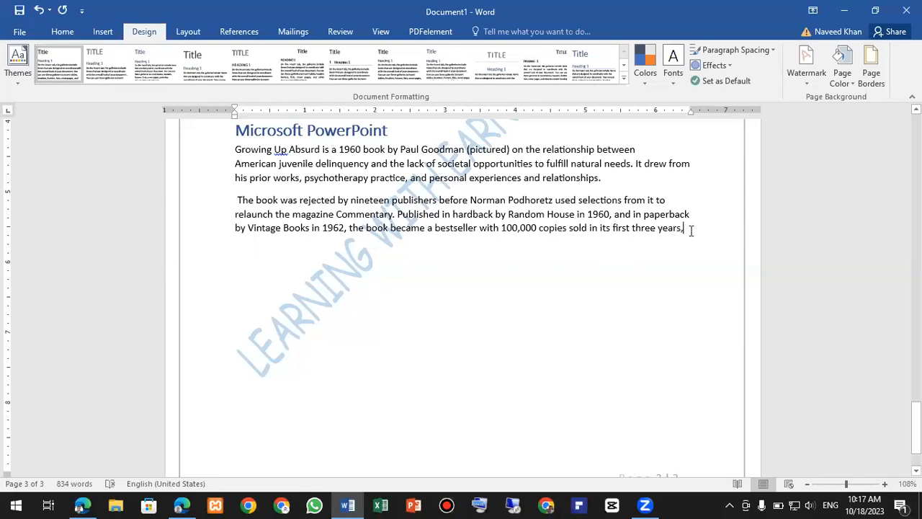
ctrl+scroll(795, 238, up, 6)
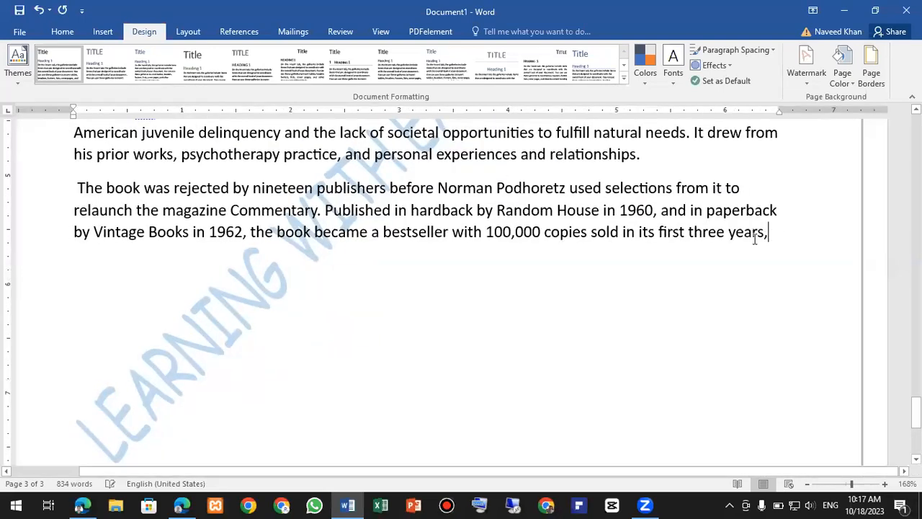
key(ctrl+Return)
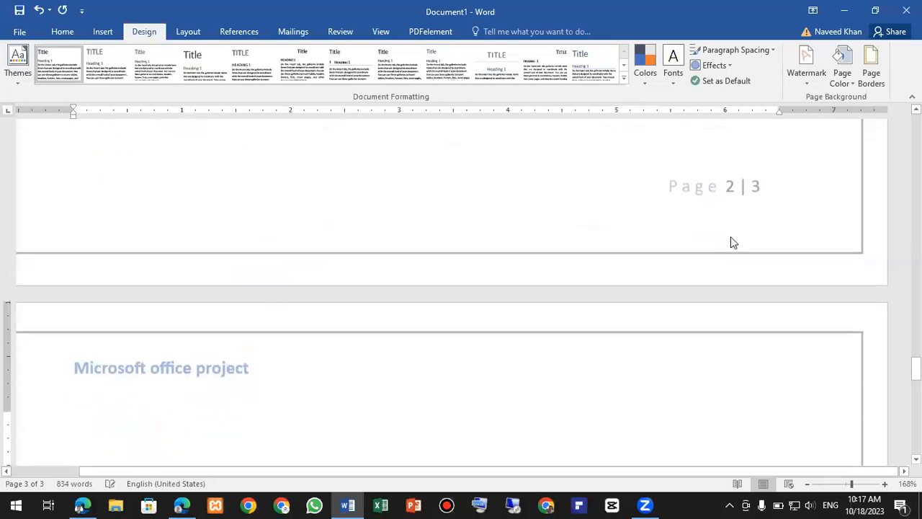
ctrl+scroll(565, 284, down, 3)
scroll(564, 283, down, 3)
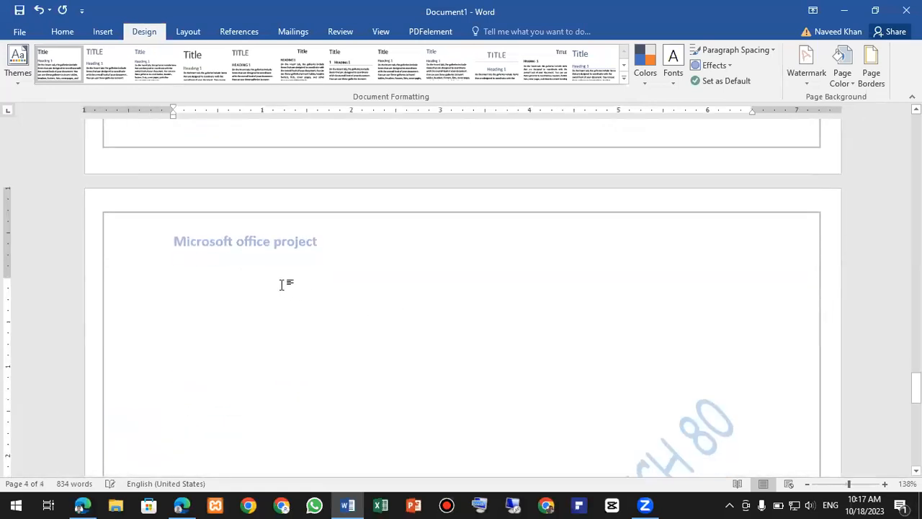
- Type the heading 'rEFRENCE Links' and correct the misspelling to 'Reference'
text(r)
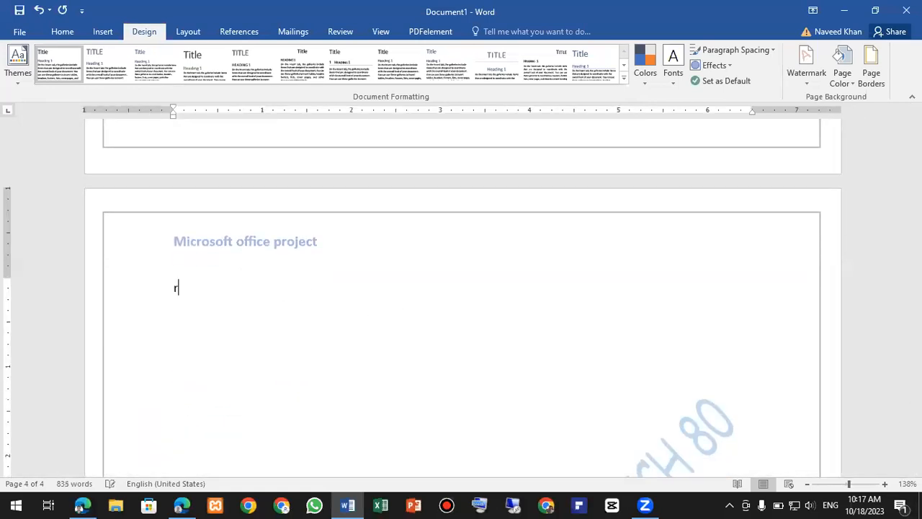
text(EFRENCE Links)
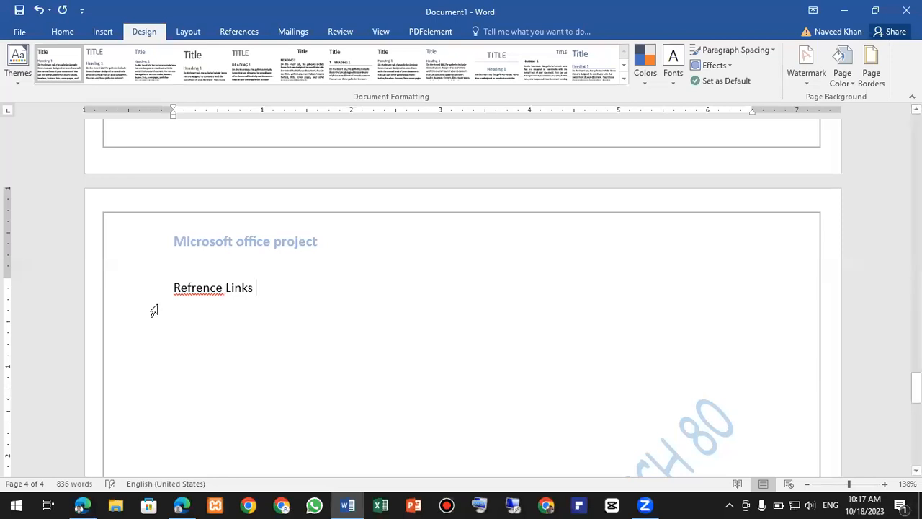
right_click(195, 291)
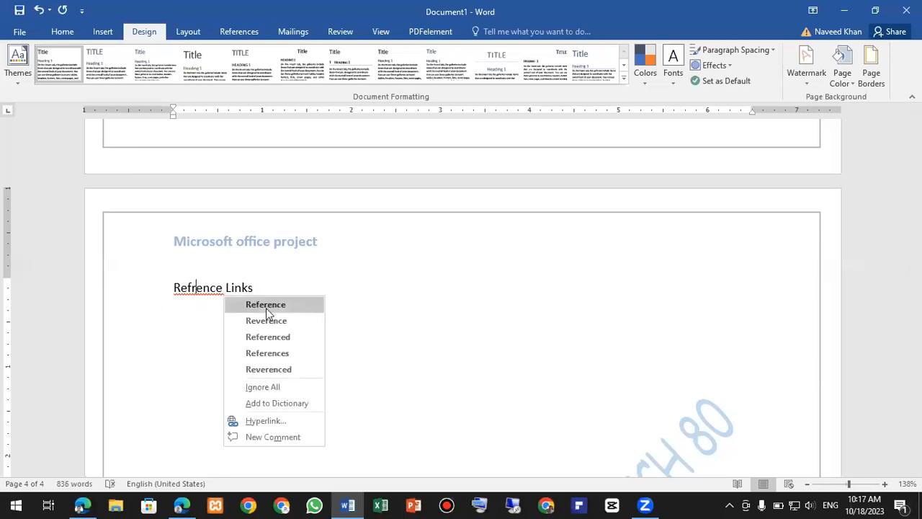
click(268, 306)
click(273, 288)
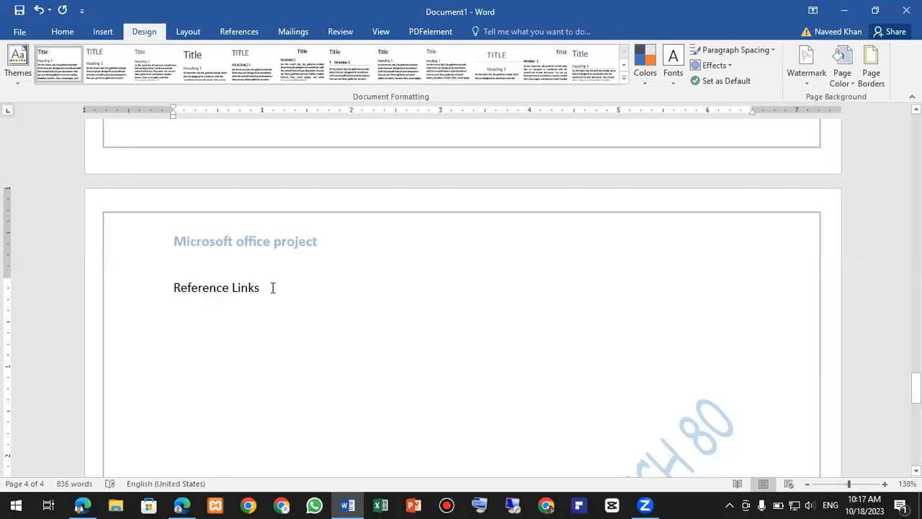
- Give the Reference Links heading the Title style and add a 'Wikipedia' line beneath
triple_click(169, 278)
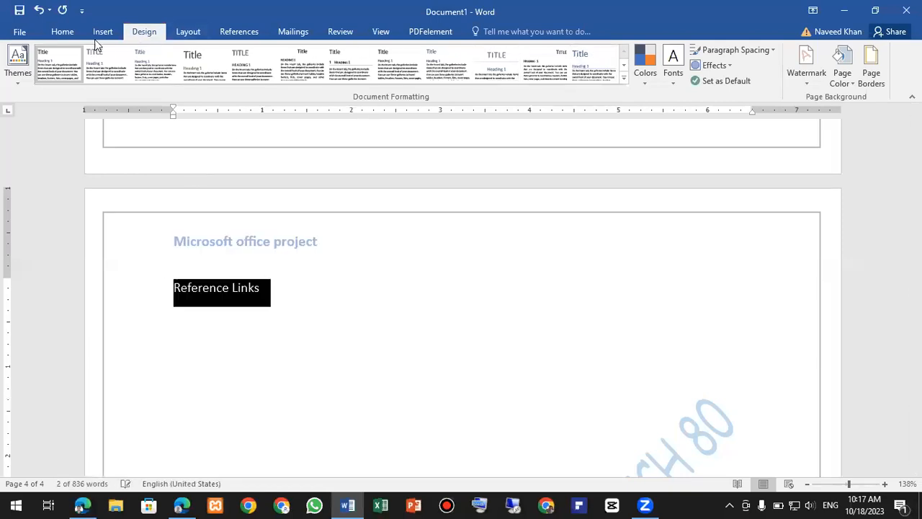
click(75, 31)
click(692, 67)
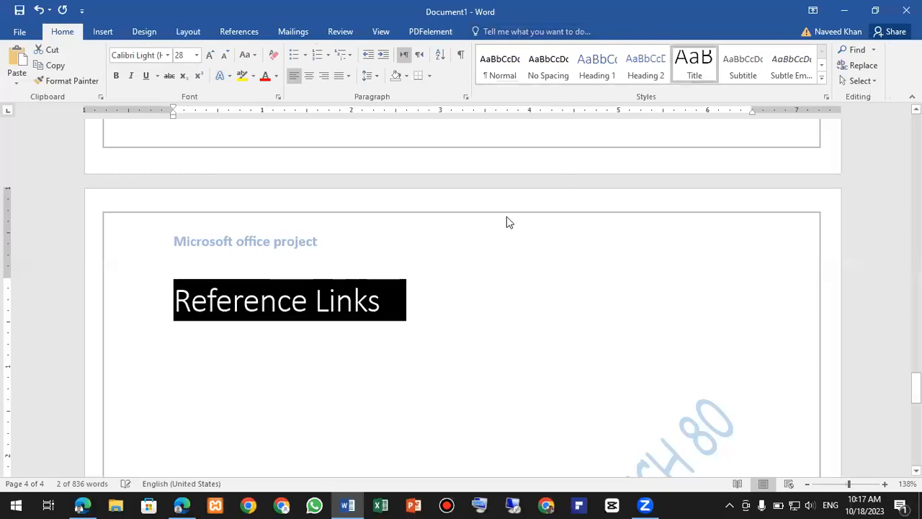
click(405, 305)
key(Return)
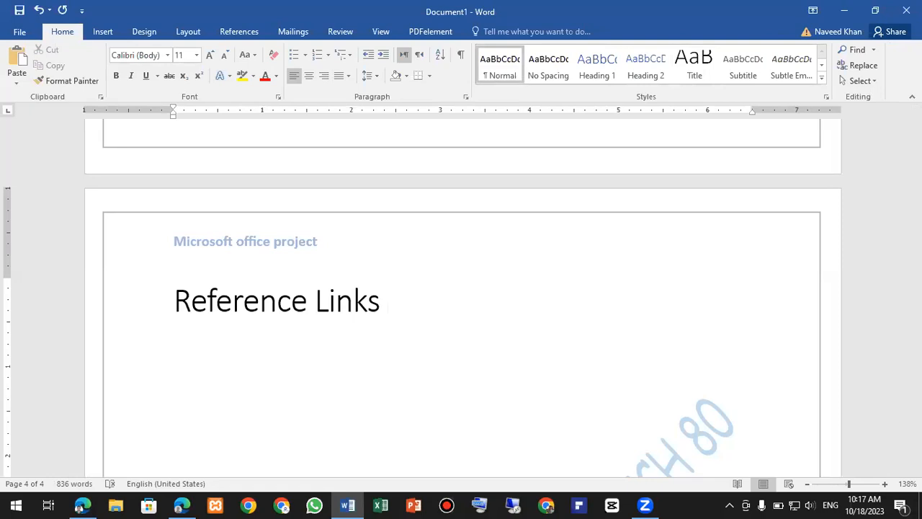
text(wikipedia)
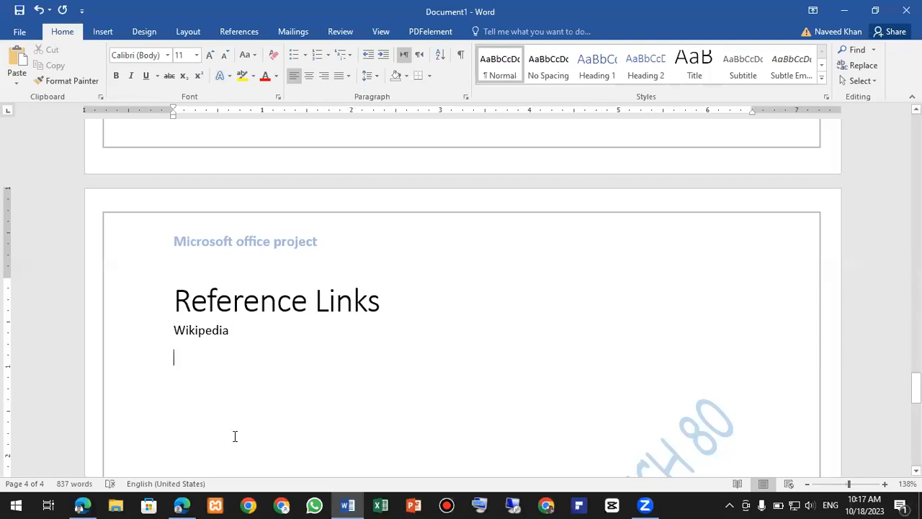
- Copy the Wikipedia main page URL from Edge's address bar, then minimise Edge
click(183, 504)
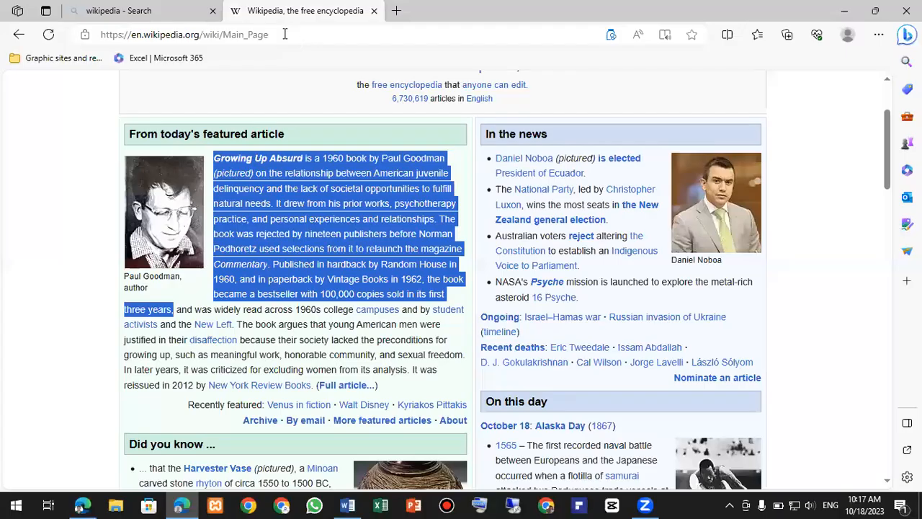
click(293, 35)
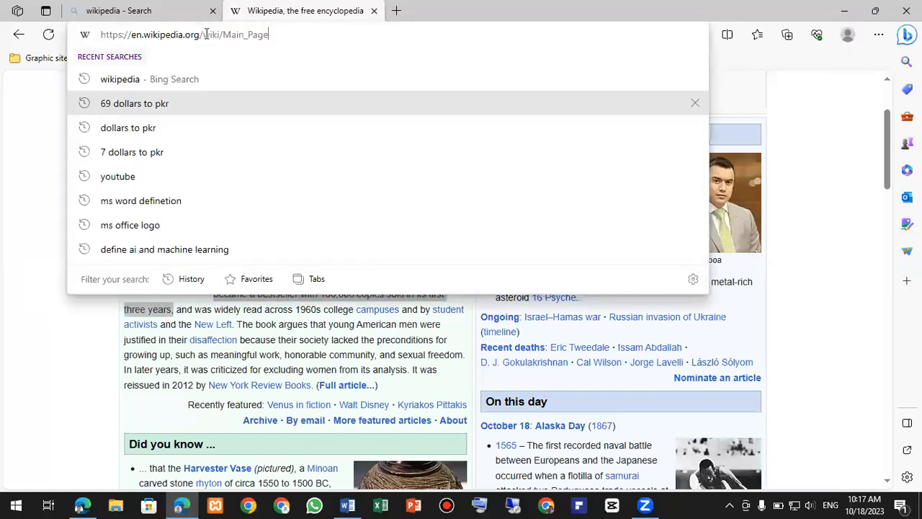
drag(269, 34, 101, 34)
right_click(130, 42)
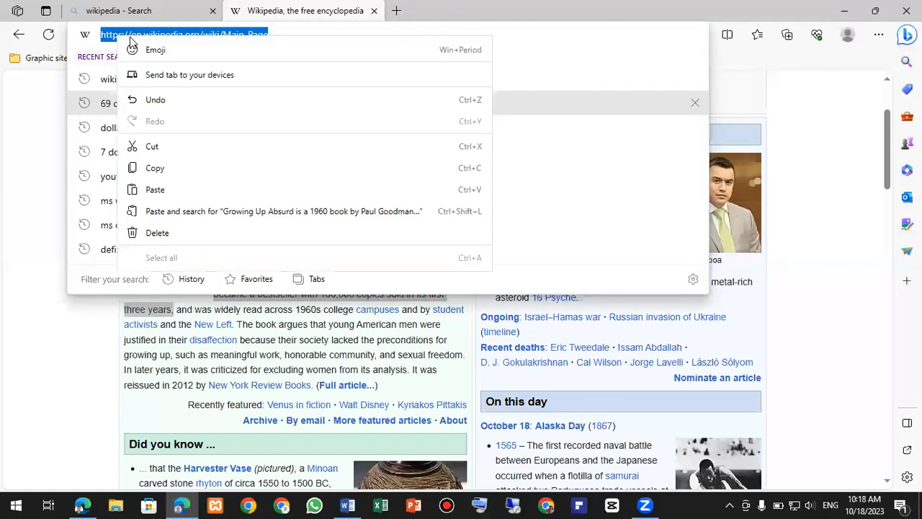
click(169, 169)
click(845, 5)
- Paste the copied Wikipedia link under the Wikipedia line and add a new line after it
text(Wikipedia, the free encyclopedia)
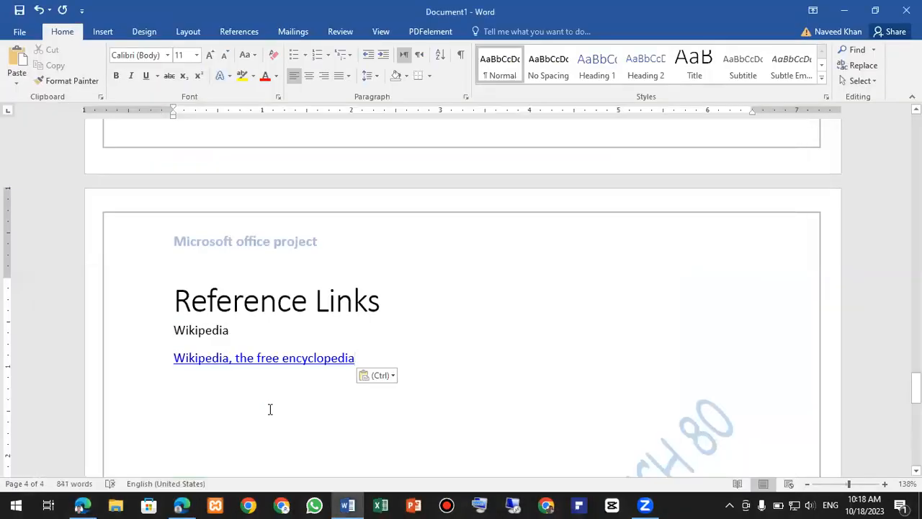
key(Return)
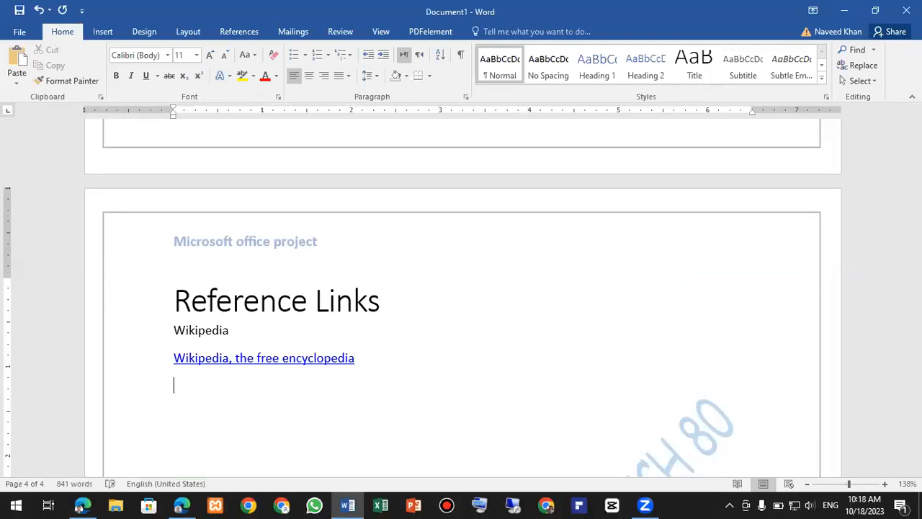
click(188, 500)
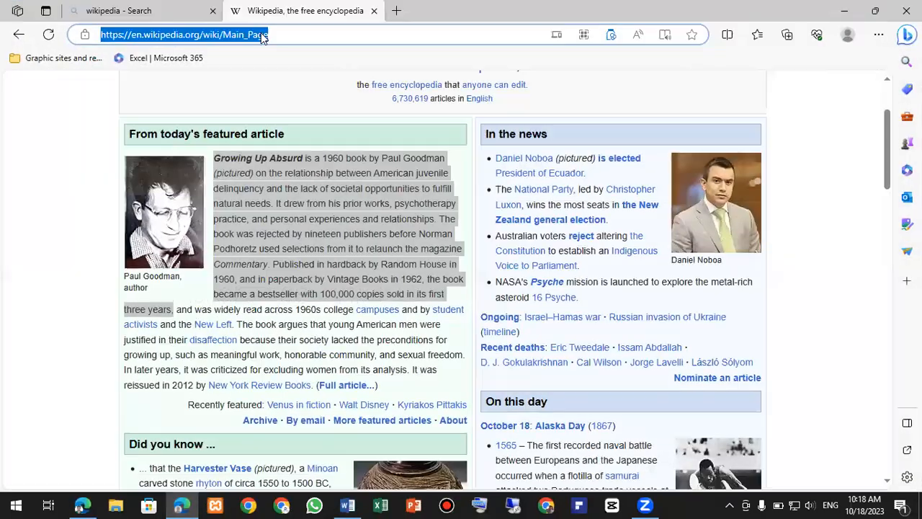
- Copy the Wikipedia page address from Edge again and return to Word
right_click(261, 32)
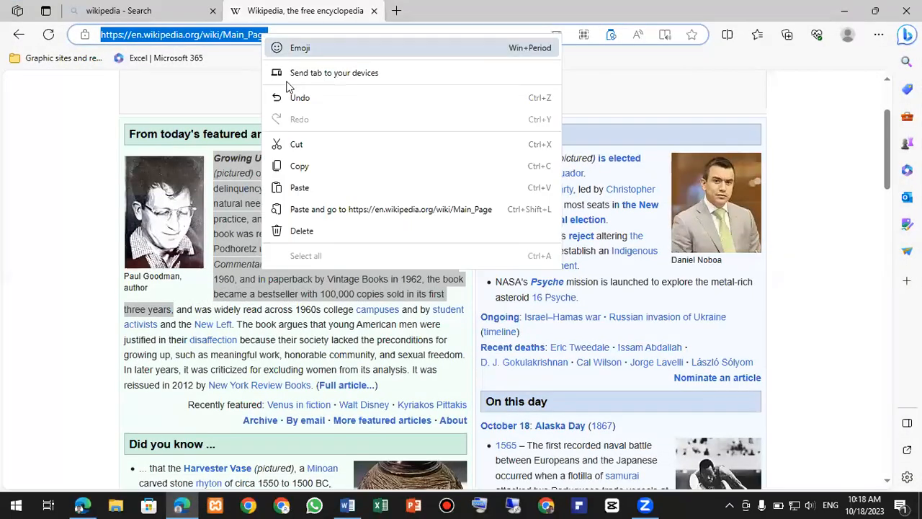
click(291, 166)
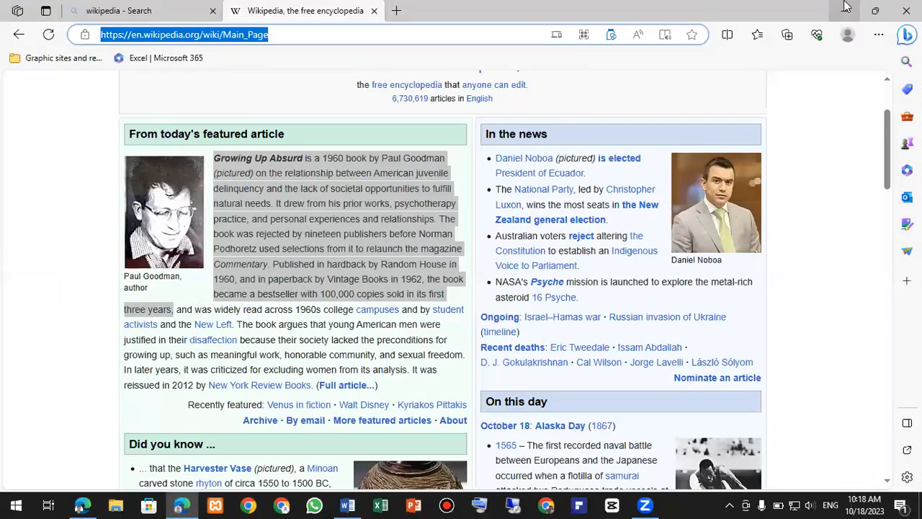
key(alt+Tab)
- Delete the pasted 'Wikipedia, the free encyclopedia' link text
right_click(247, 360)
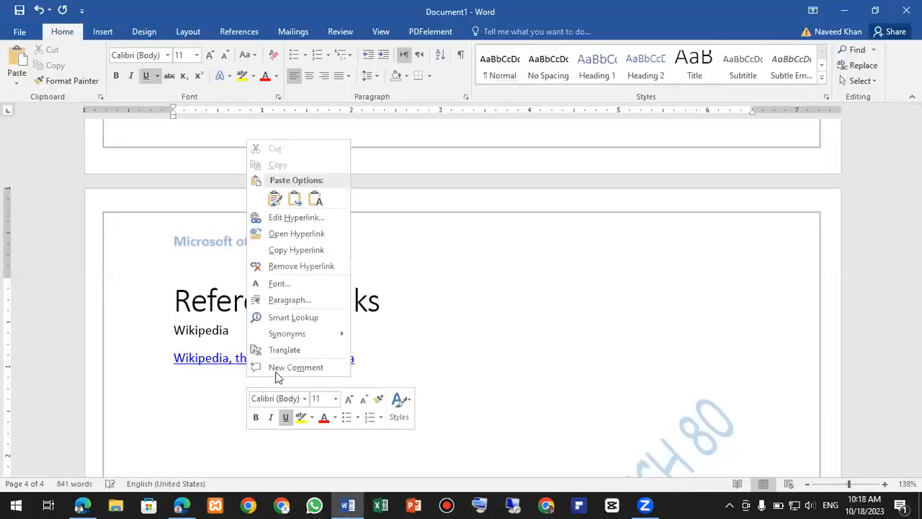
click(462, 360)
drag(360, 360, 174, 361)
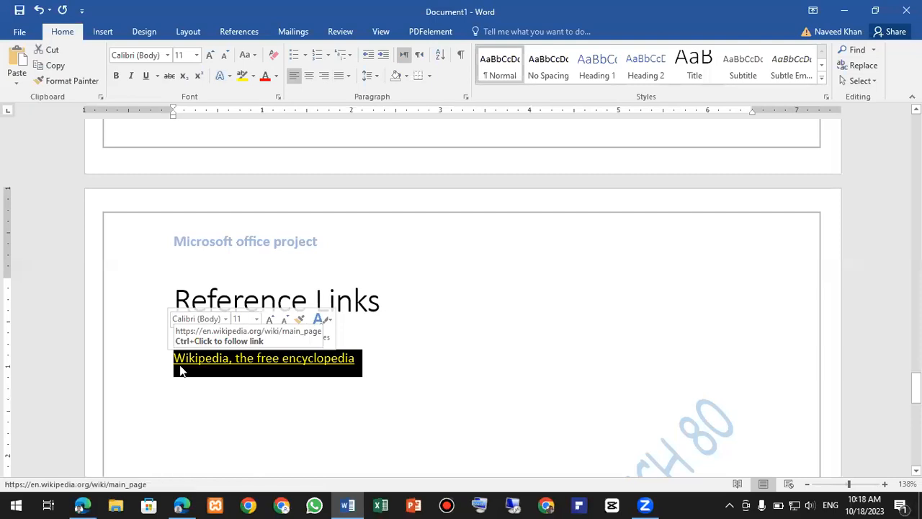
key(Delete)
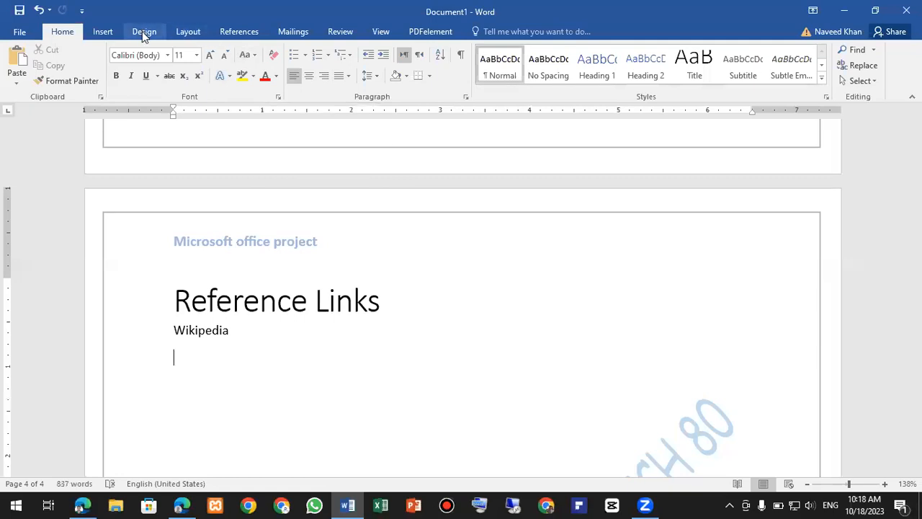
click(105, 32)
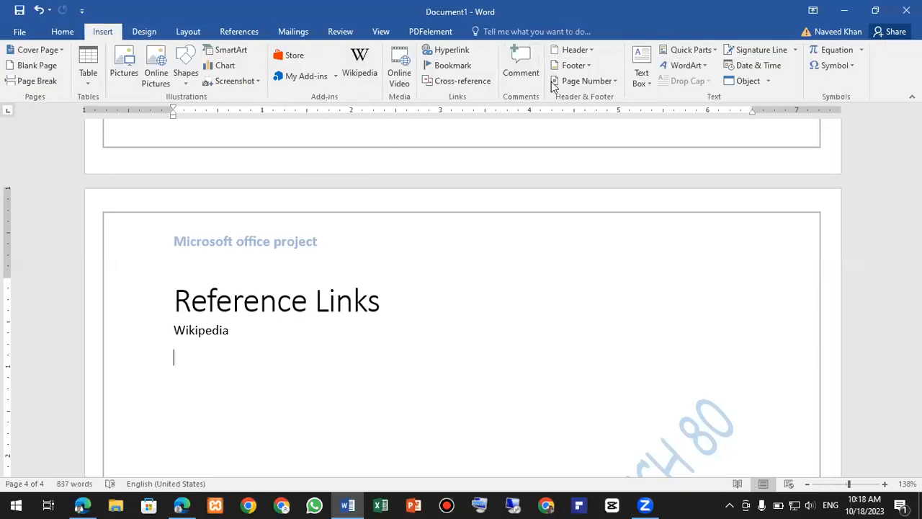
click(443, 50)
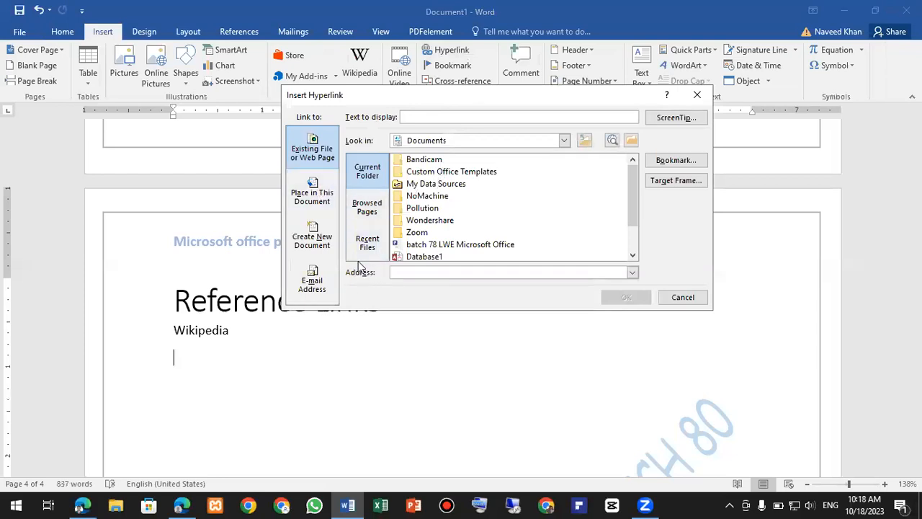
click(399, 272)
right_click(399, 271)
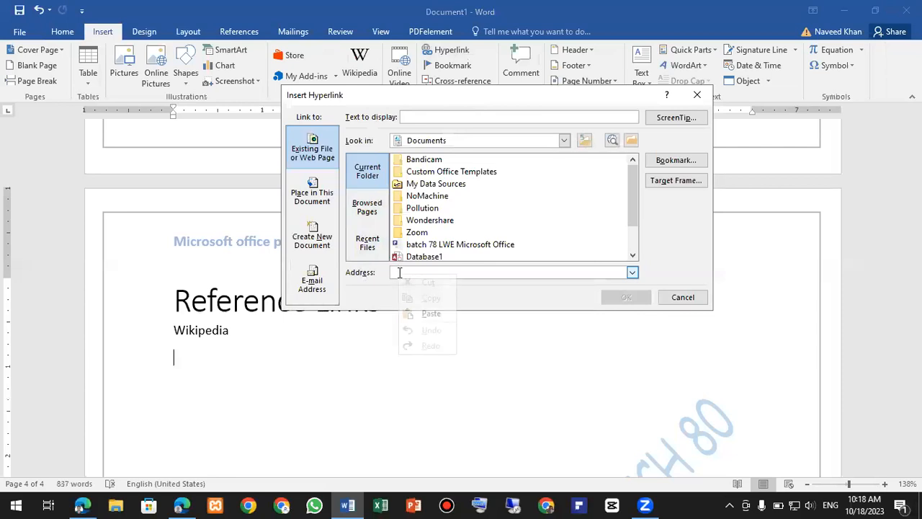
click(425, 319)
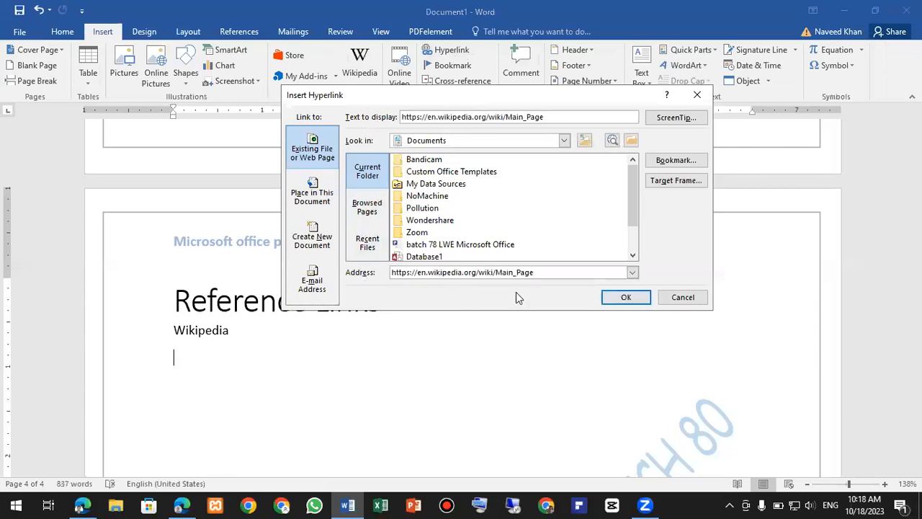
click(624, 298)
- Add a new line below the link and follow the link to open it in Edge
click(496, 379)
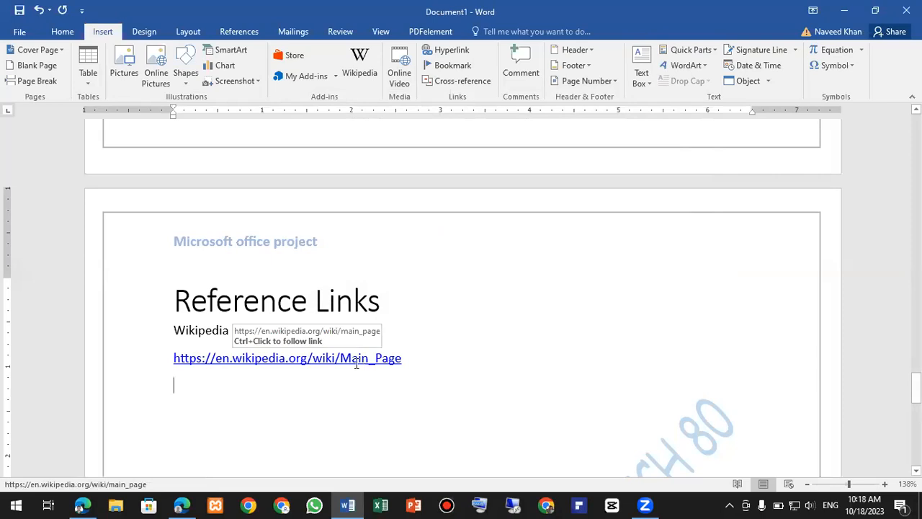
click(426, 357)
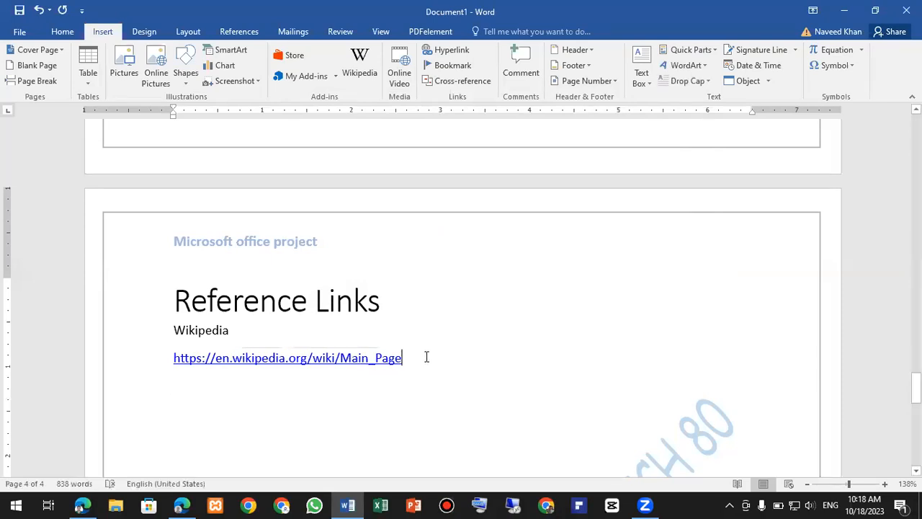
key(Return)
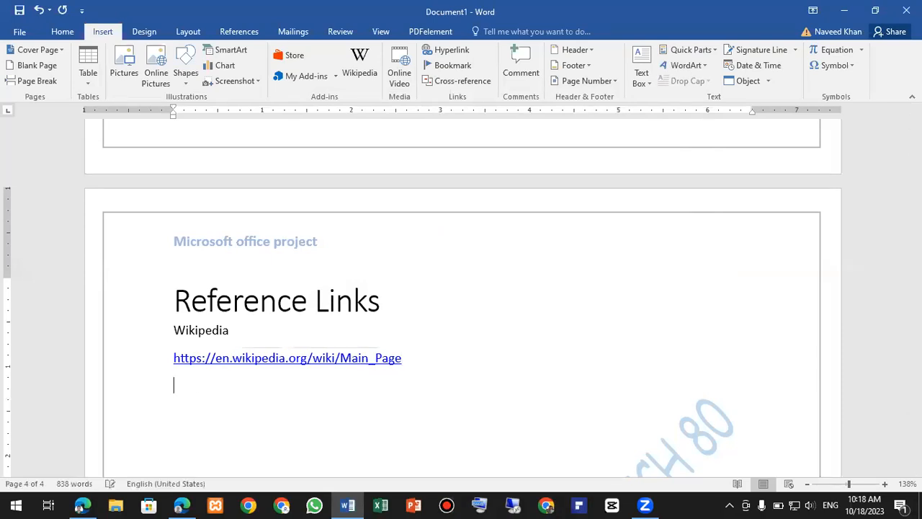
ctrl+click(382, 362)
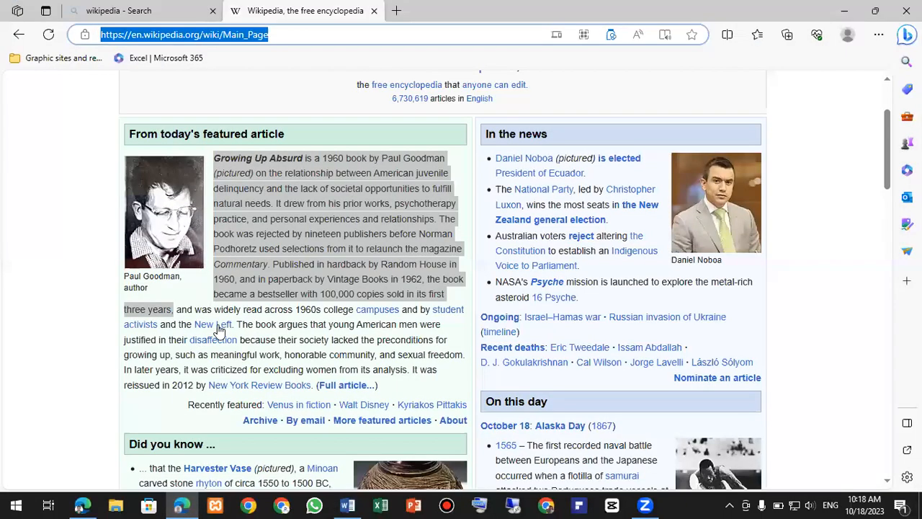
- Open the New Left article in Edge, copy its URL, and switch back to Word
click(219, 329)
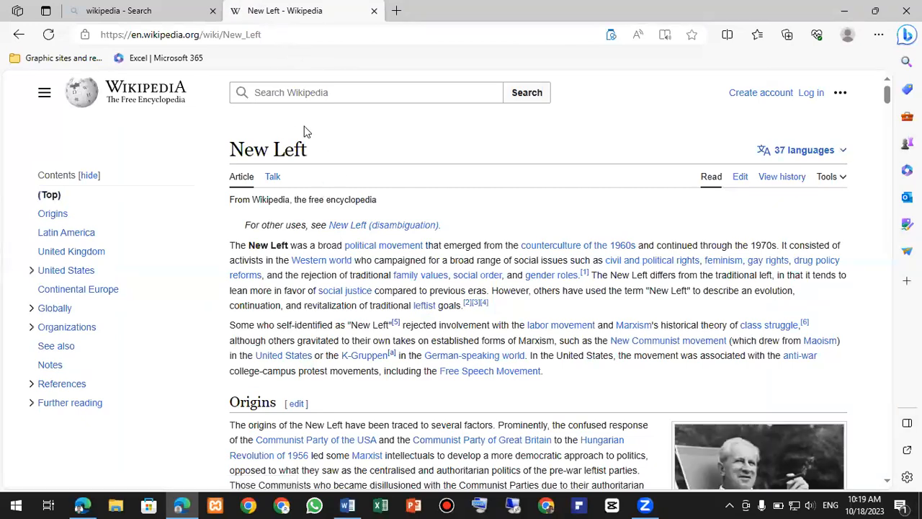
drag(267, 34, 94, 36)
right_click(167, 38)
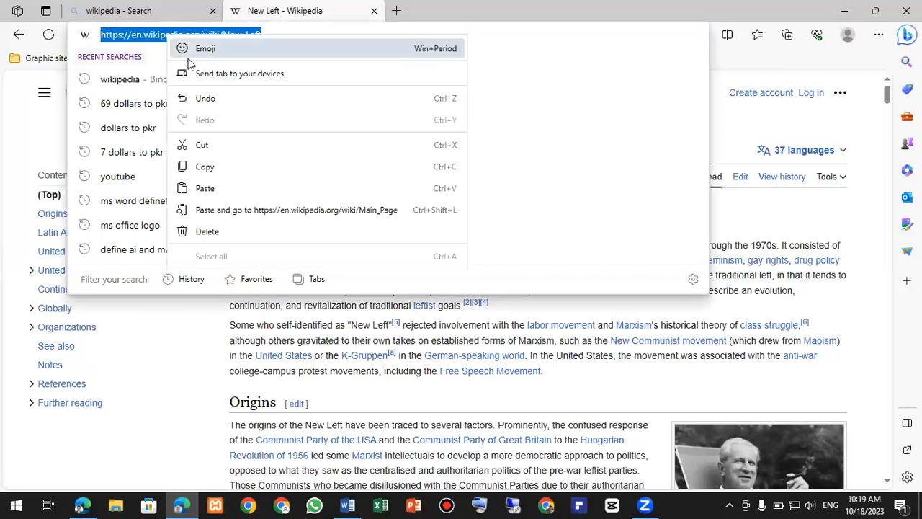
click(213, 169)
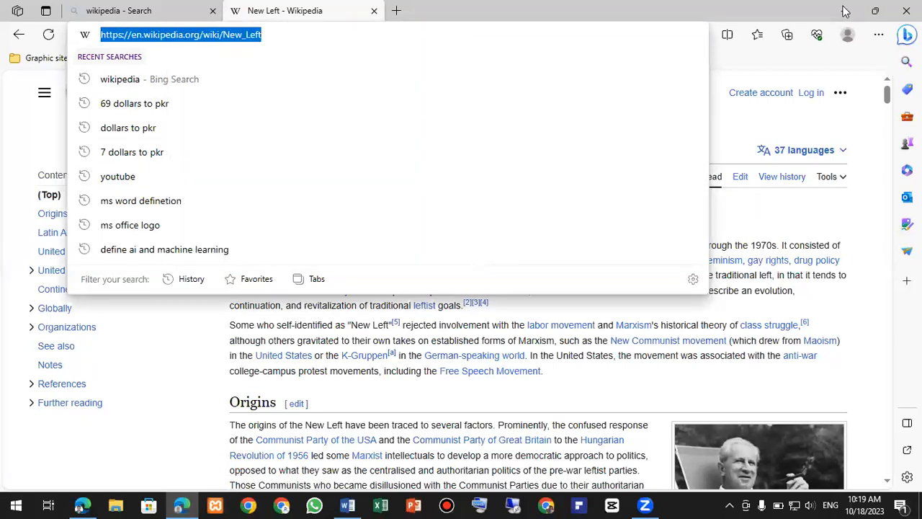
key(alt+Tab)
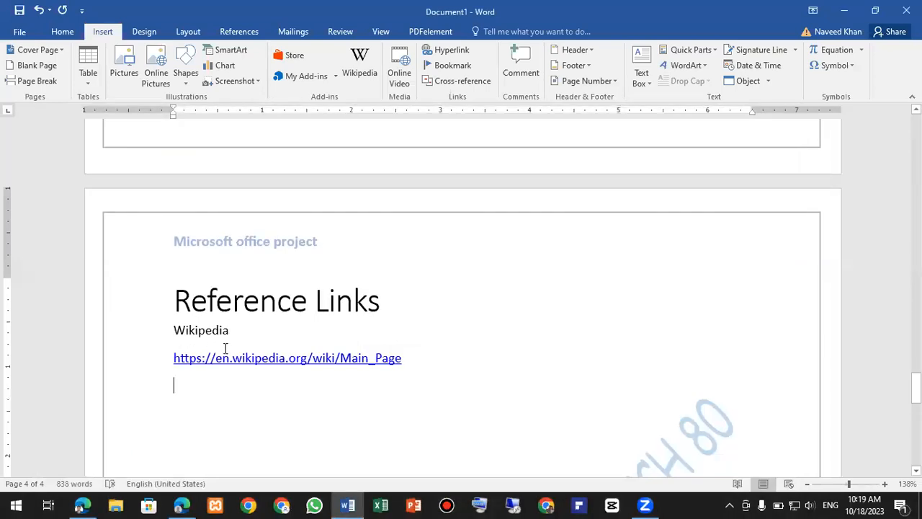
- Type a 'Wikipedia Page 02' line and start a new line below it
text(Wiki)
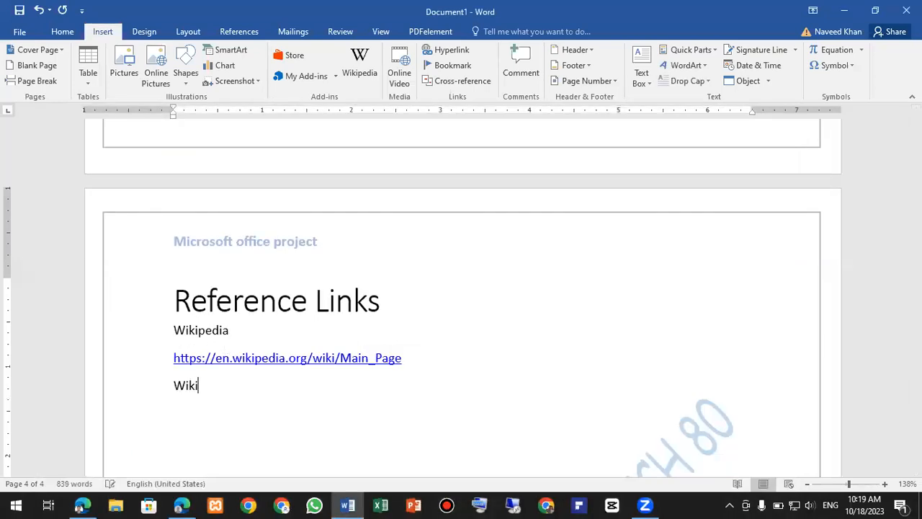
text(pedia Page)
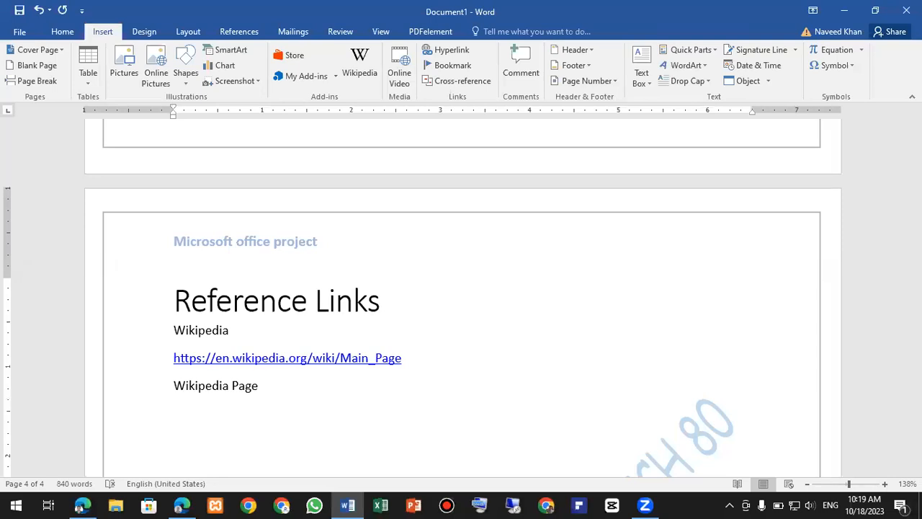
text(0201)
key(Return)
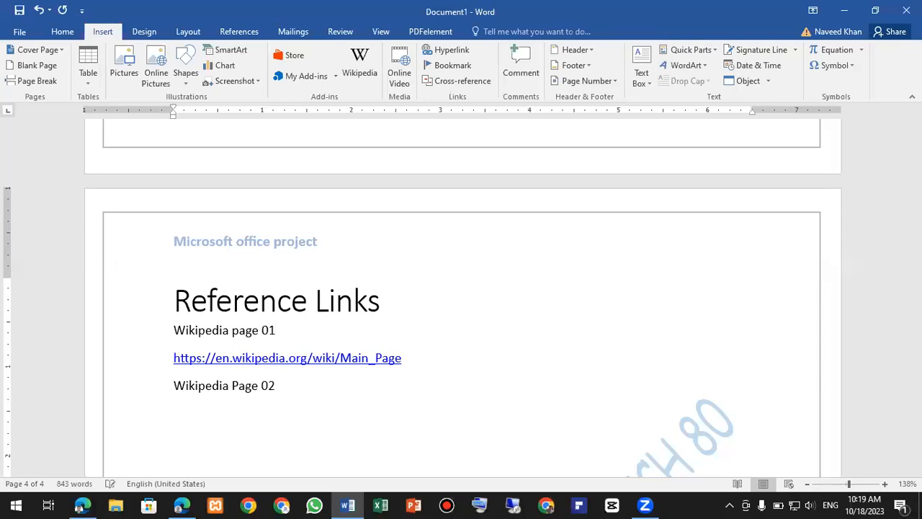
scroll(180, 361, down, 4)
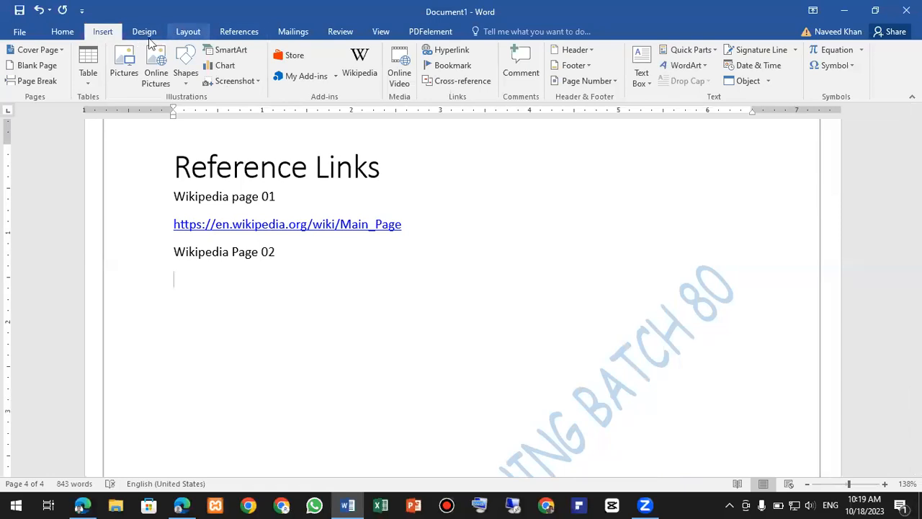
click(447, 52)
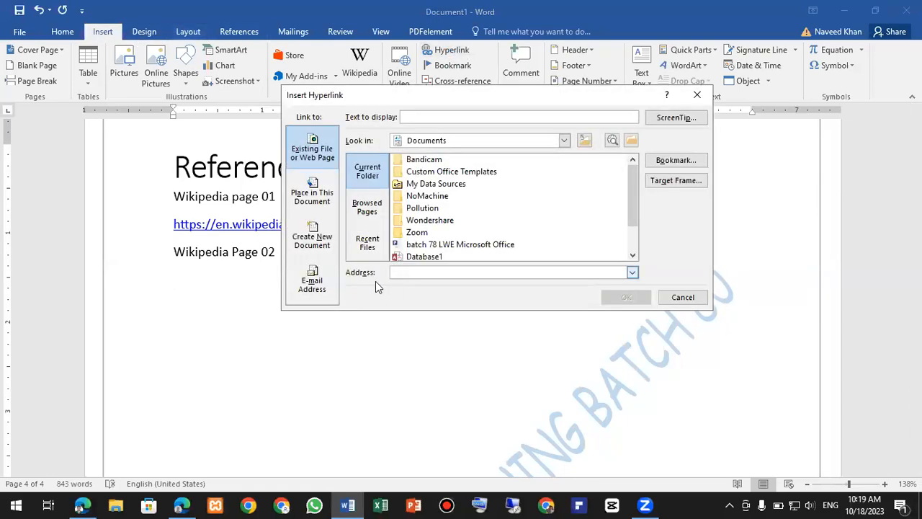
right_click(400, 270)
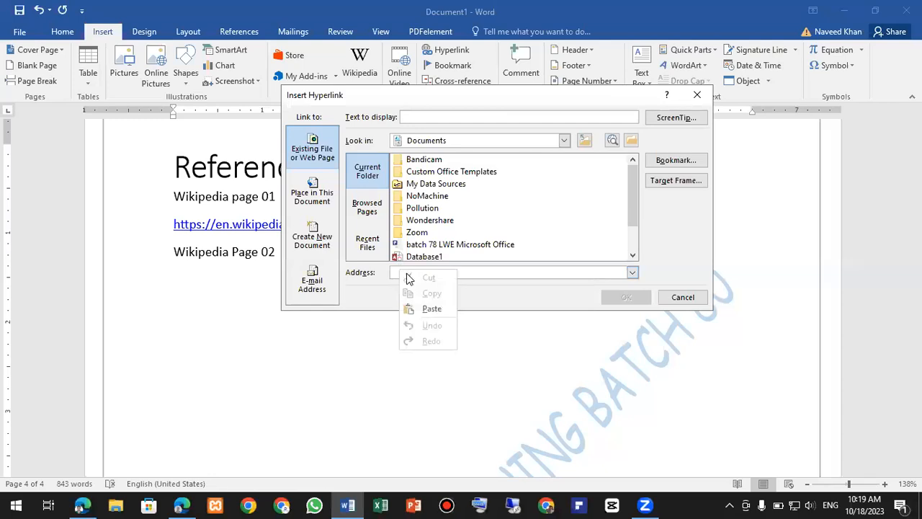
click(432, 308)
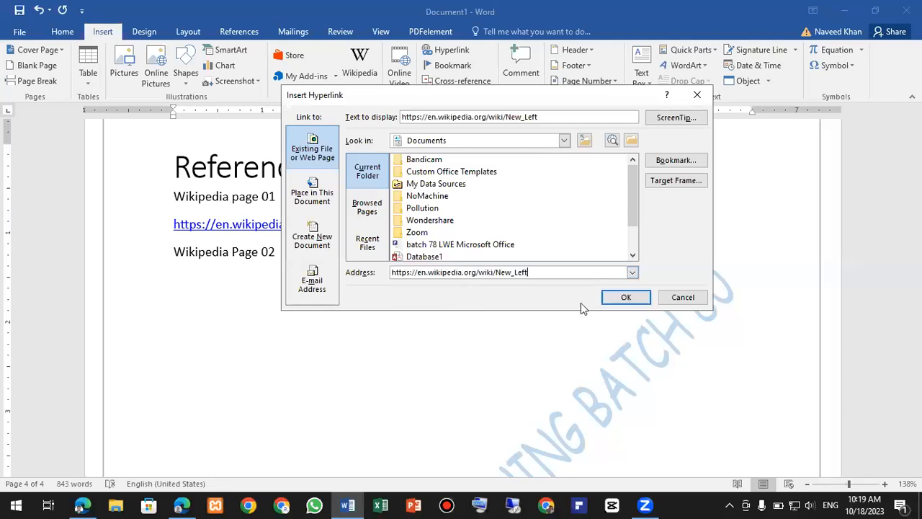
click(634, 297)
key(Return)
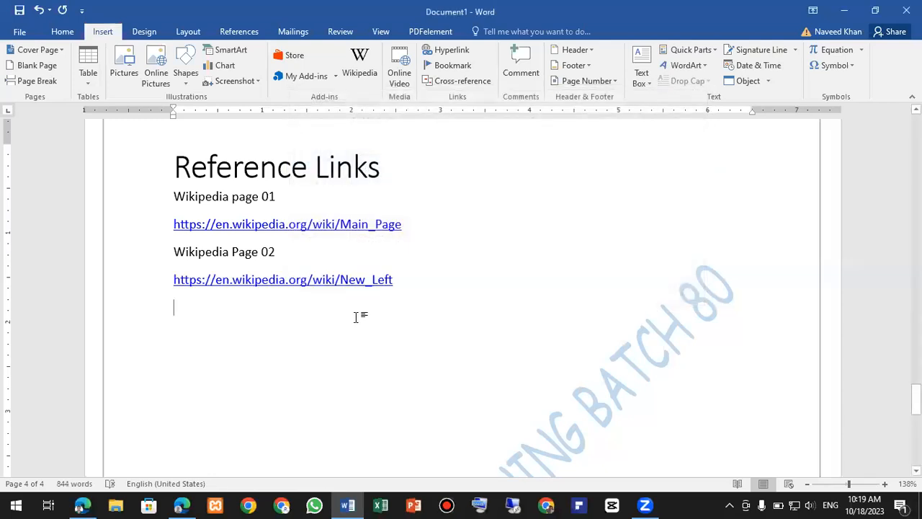
- Scroll back to the top and place the cursor before the Microsoft Office heading
scroll(356, 317, down, 4)
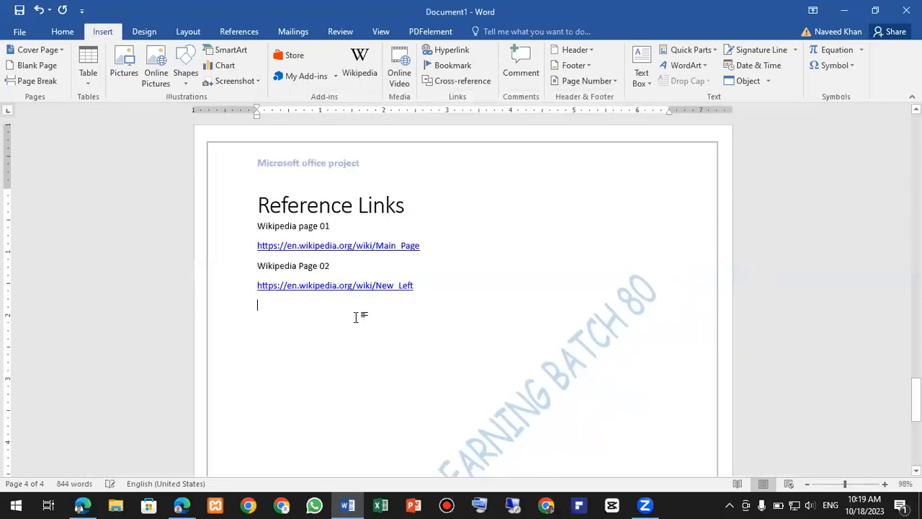
scroll(356, 317, up, 10)
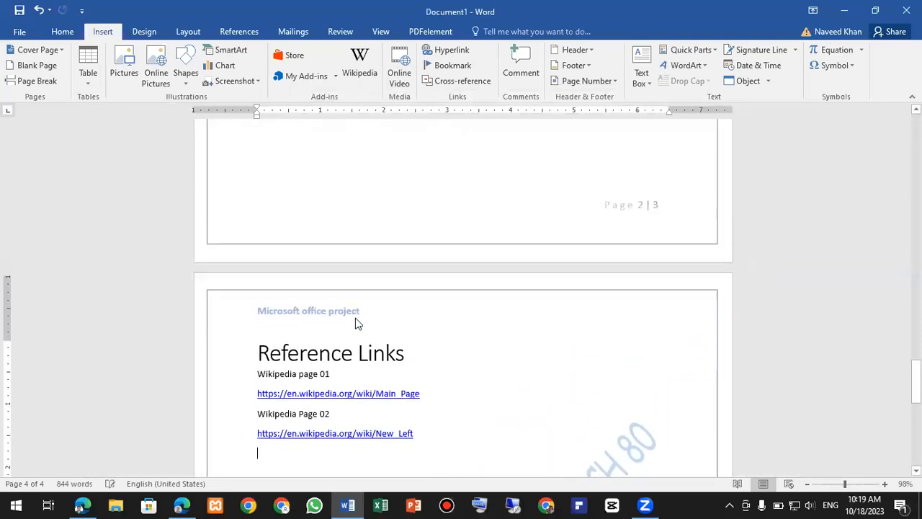
scroll(356, 317, up, 3)
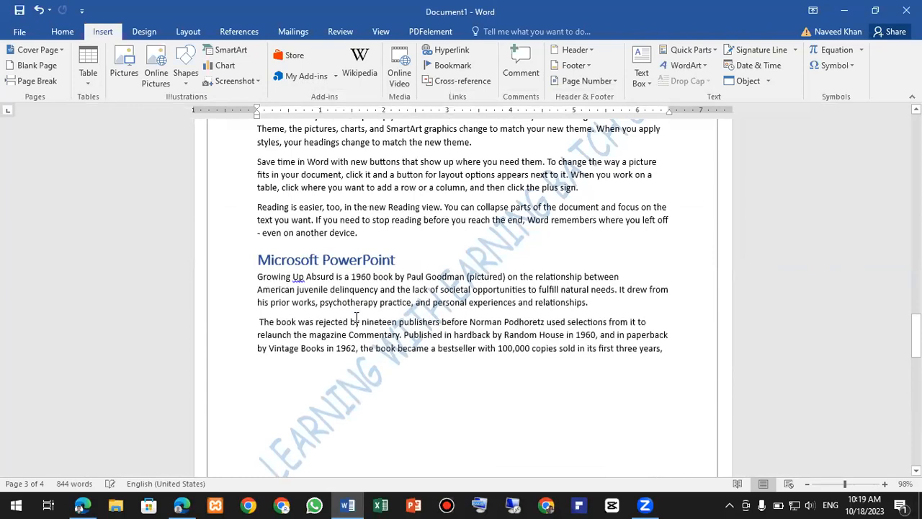
scroll(356, 317, up, 5)
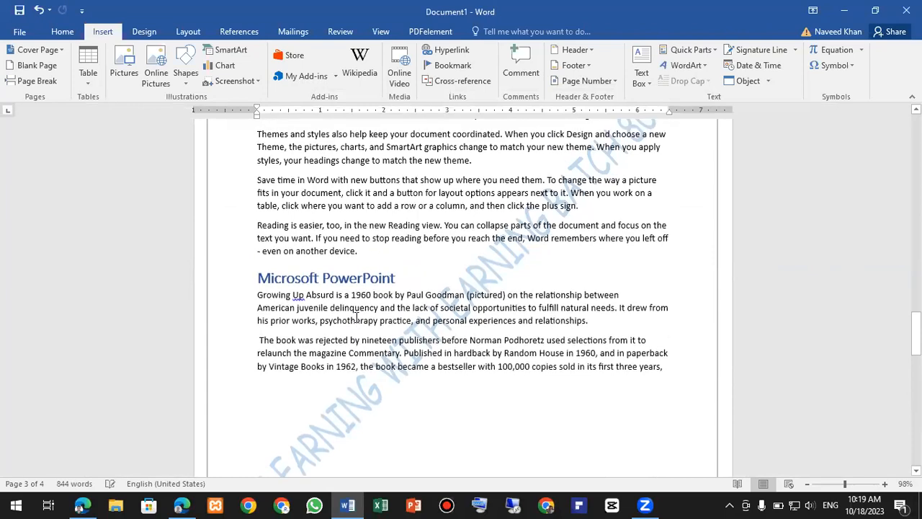
scroll(356, 317, up, 20)
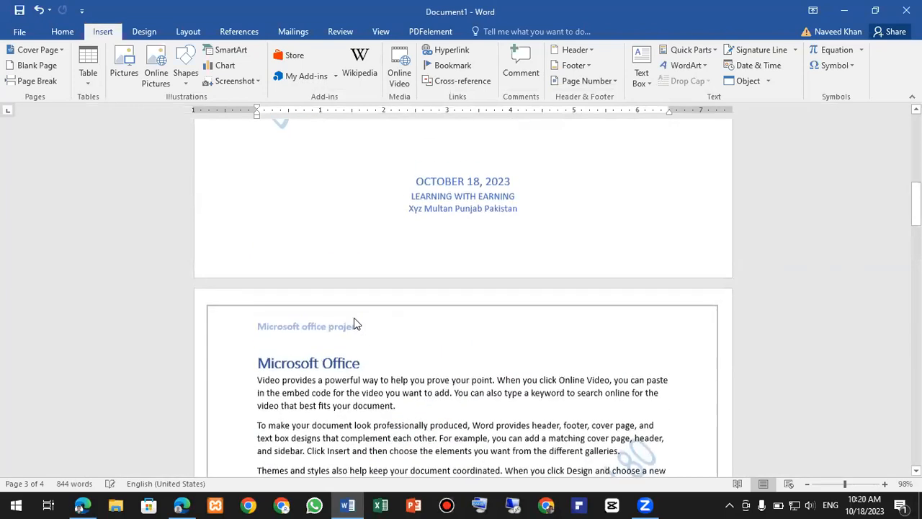
scroll(353, 324, down, 5)
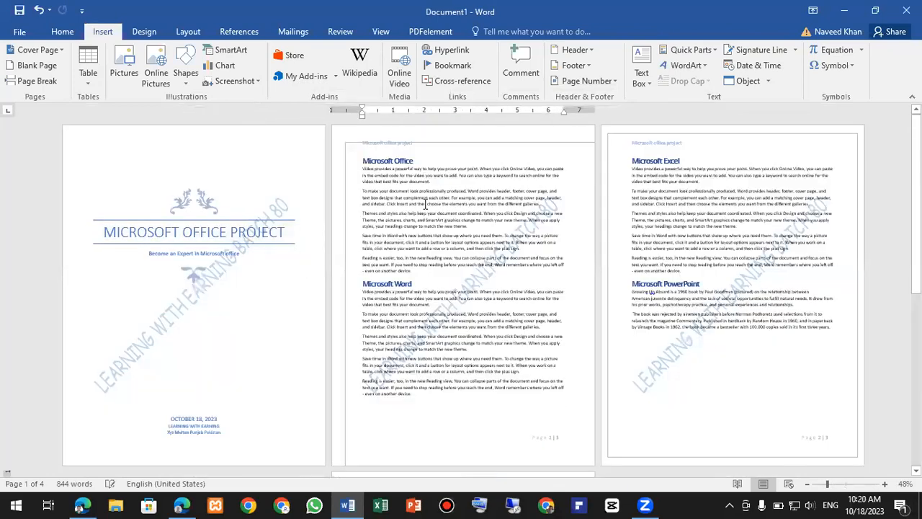
scroll(677, 209, down, 5)
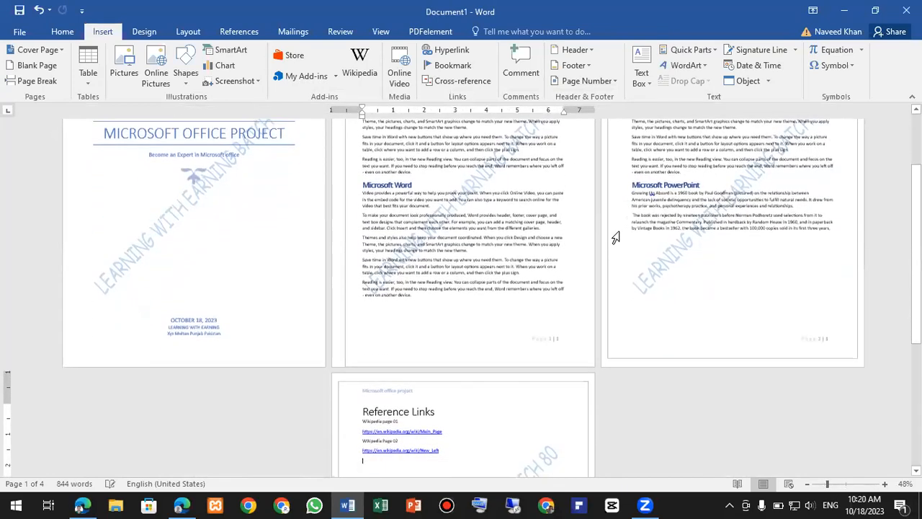
scroll(504, 289, down, 2)
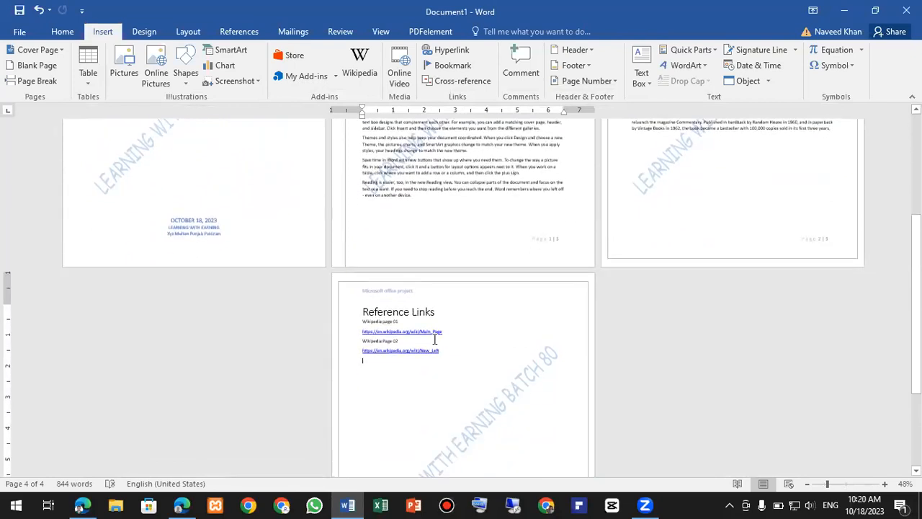
scroll(434, 339, up, 7)
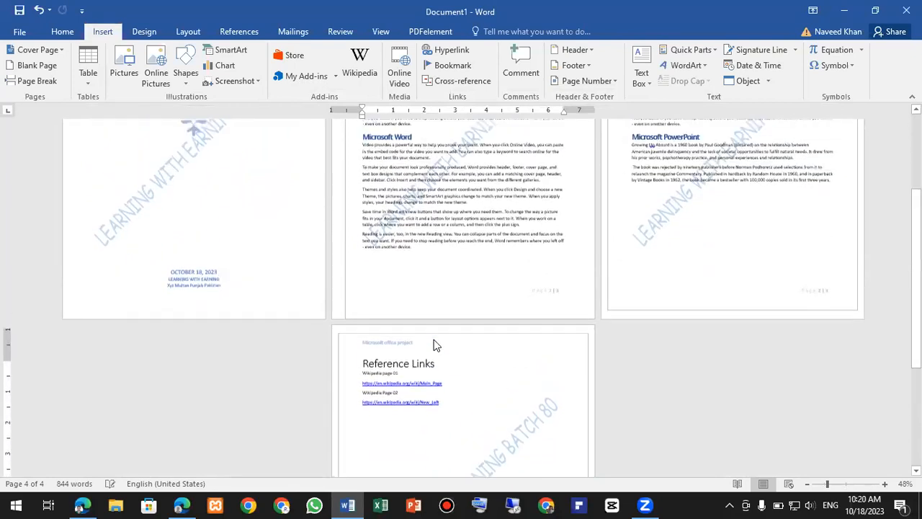
scroll(434, 339, up, 1)
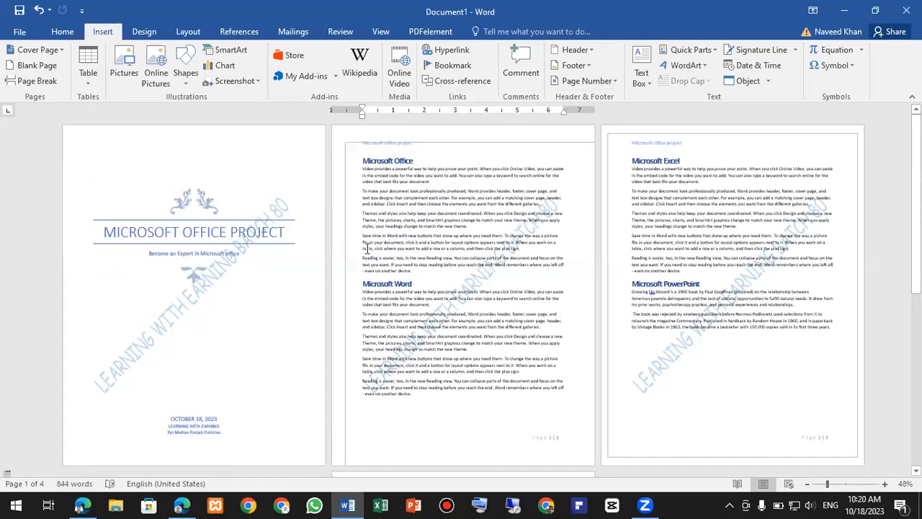
scroll(368, 249, up, 2)
scroll(415, 218, up, 2)
scroll(406, 240, down, 7)
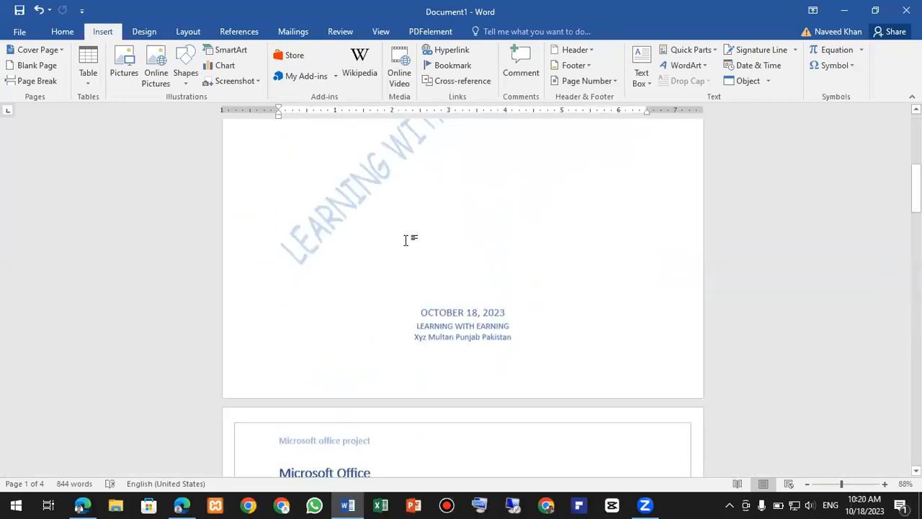
scroll(333, 243, down, 1)
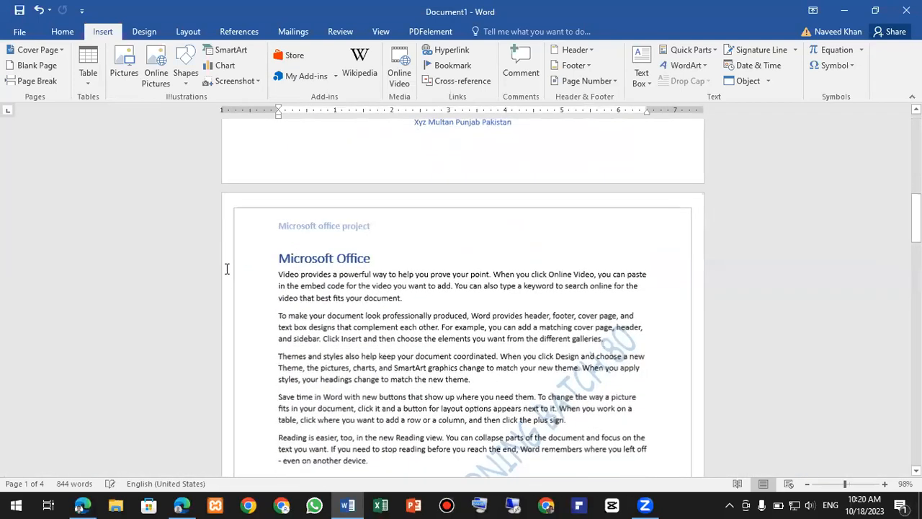
scroll(220, 266, up, 3)
click(216, 265)
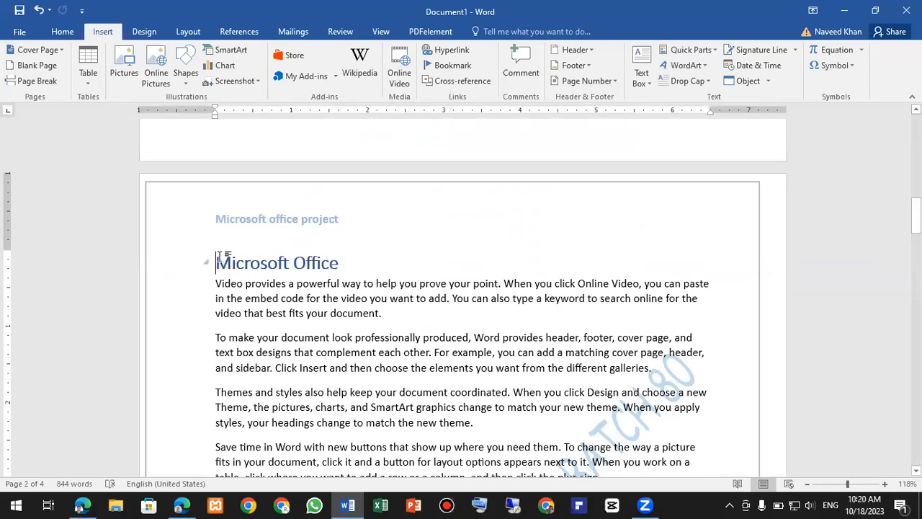
- On the blank page 2, open the References Table of Contents style gallery
scroll(219, 257, up, 5)
scroll(389, 295, down, 4)
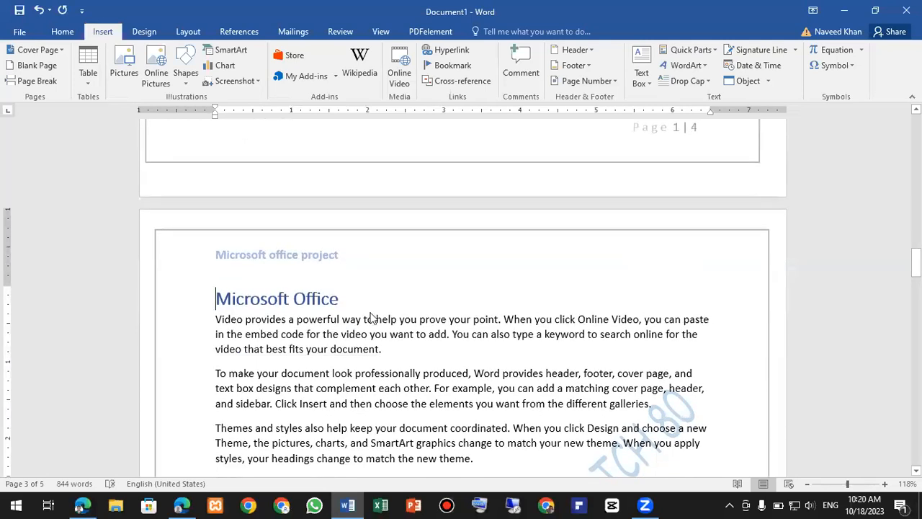
scroll(371, 313, up, 20)
scroll(373, 315, down, 5)
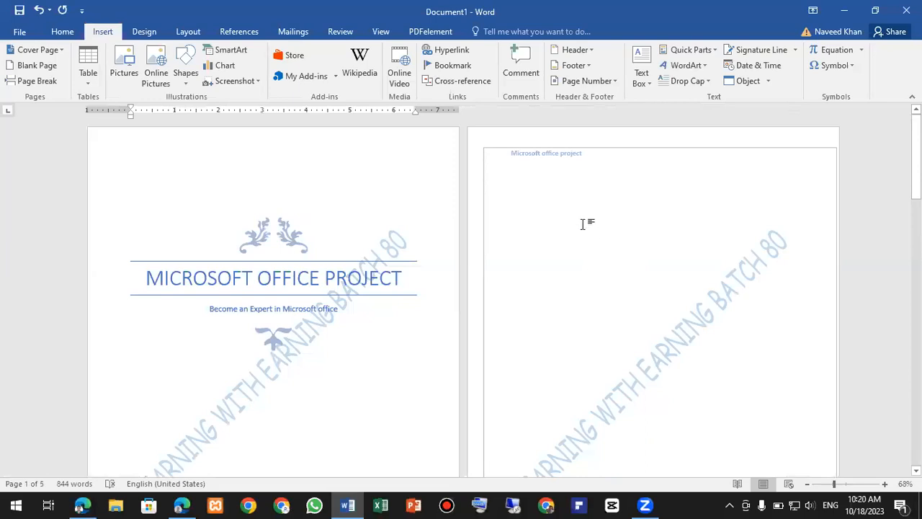
click(541, 188)
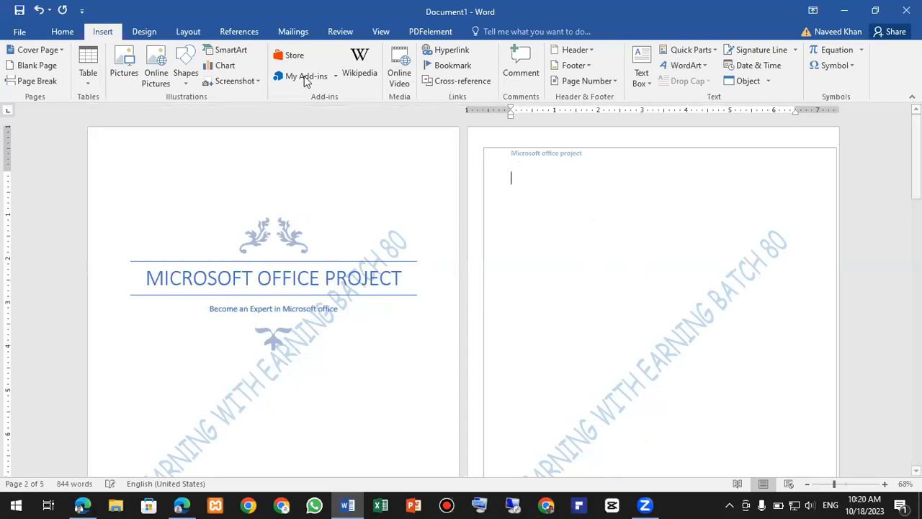
click(258, 32)
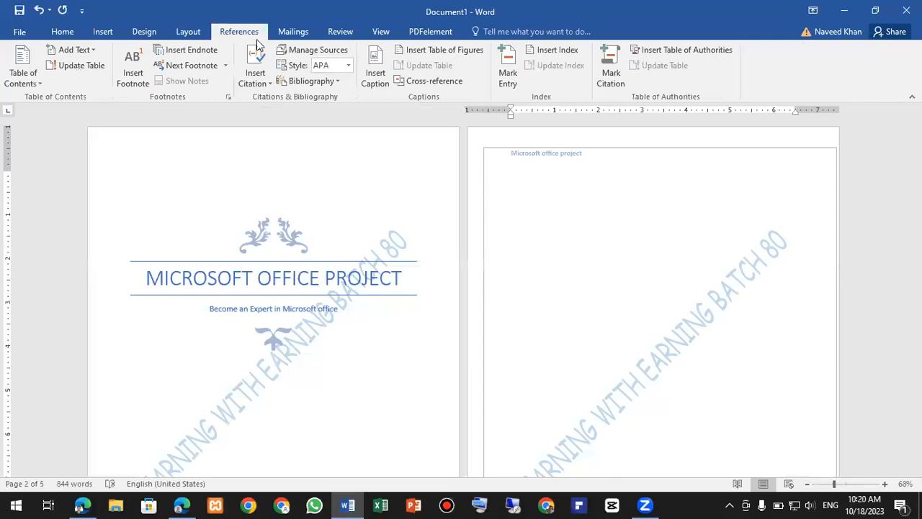
click(37, 84)
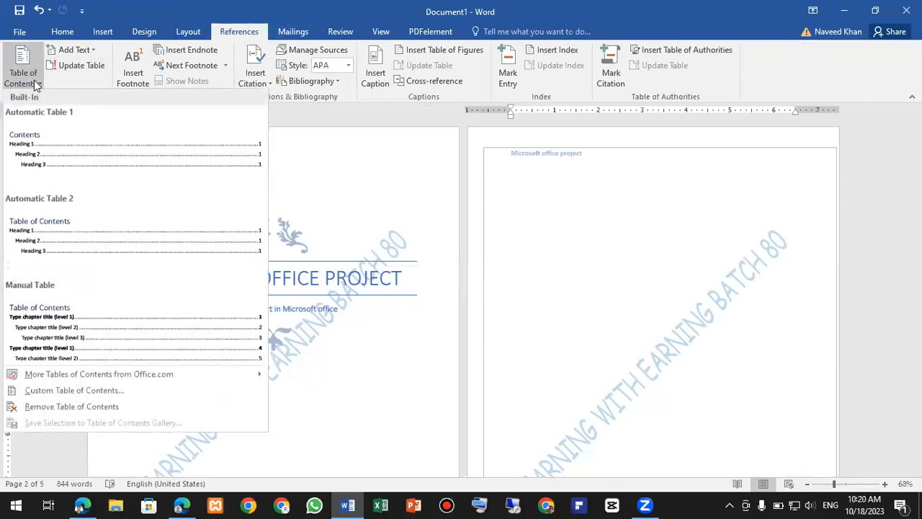
- Insert Automatic Table 1 listing Microsoft Office, Word, Excel and PowerPoint, then scroll to Reference Links
click(63, 130)
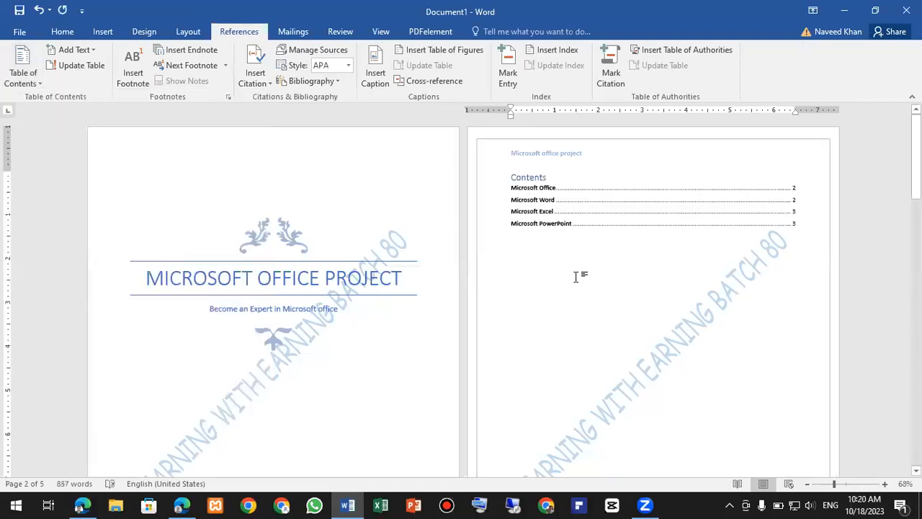
ctrl+scroll(576, 283, up, 1)
ctrl+scroll(577, 283, up, 5)
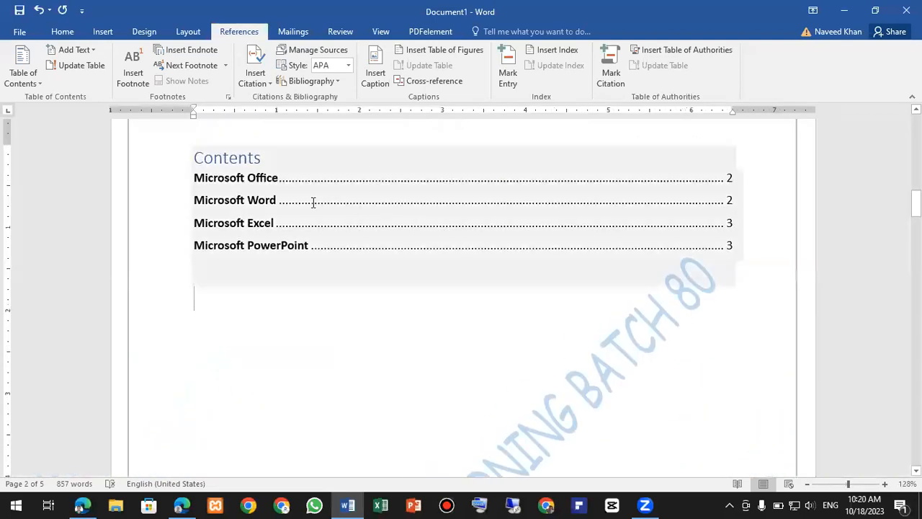
scroll(314, 202, up, 1)
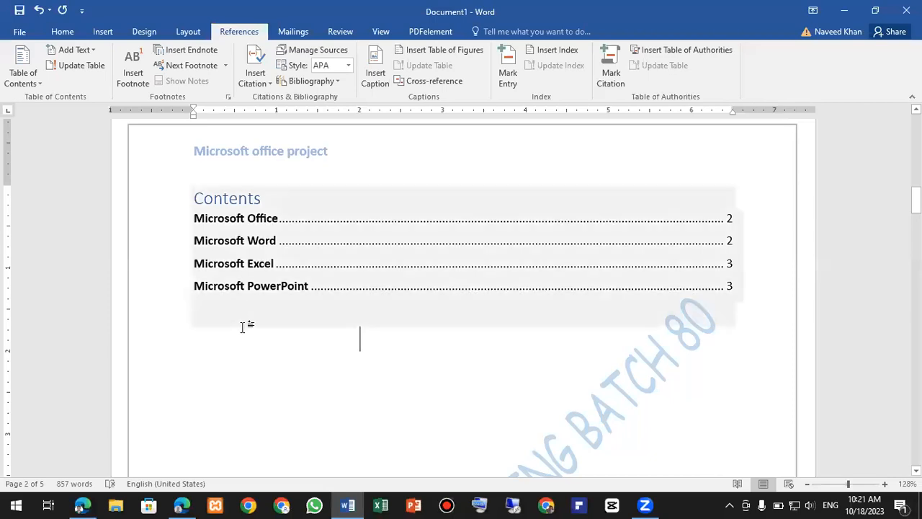
scroll(248, 332, down, 5)
scroll(254, 352, down, 15)
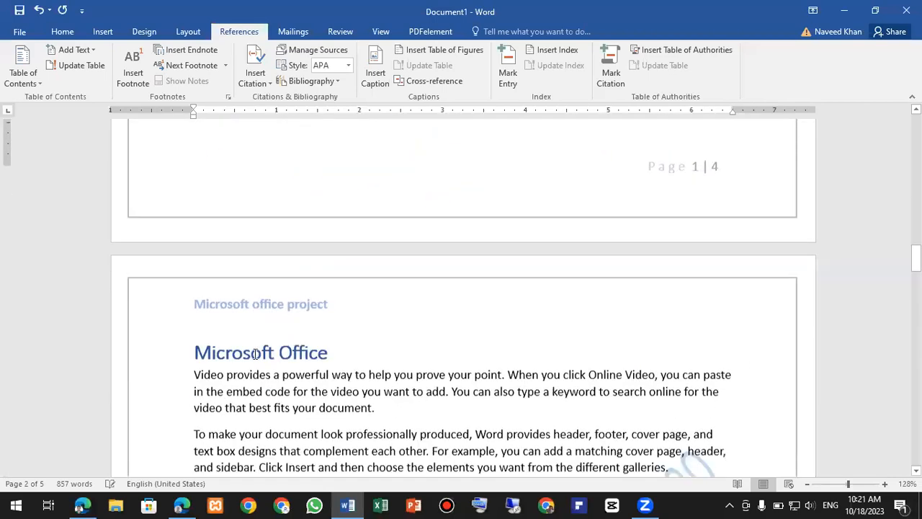
scroll(258, 362, down, 15)
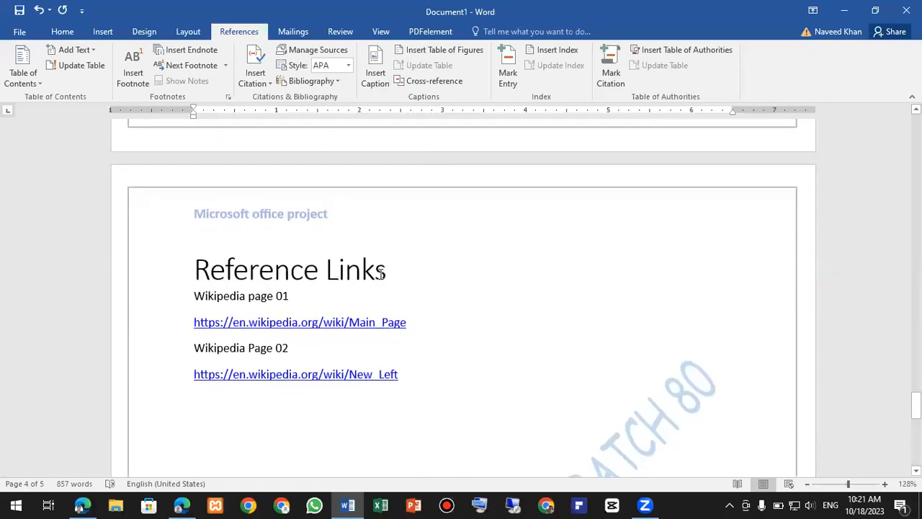
- Apply Heading 1 to the Reference Links heading and enlarge it to 18 pt
drag(346, 271, 216, 268)
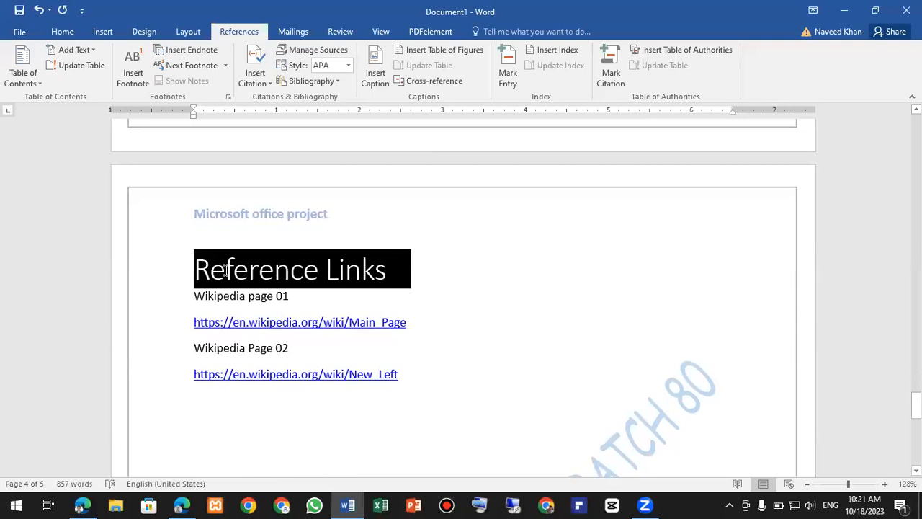
click(70, 31)
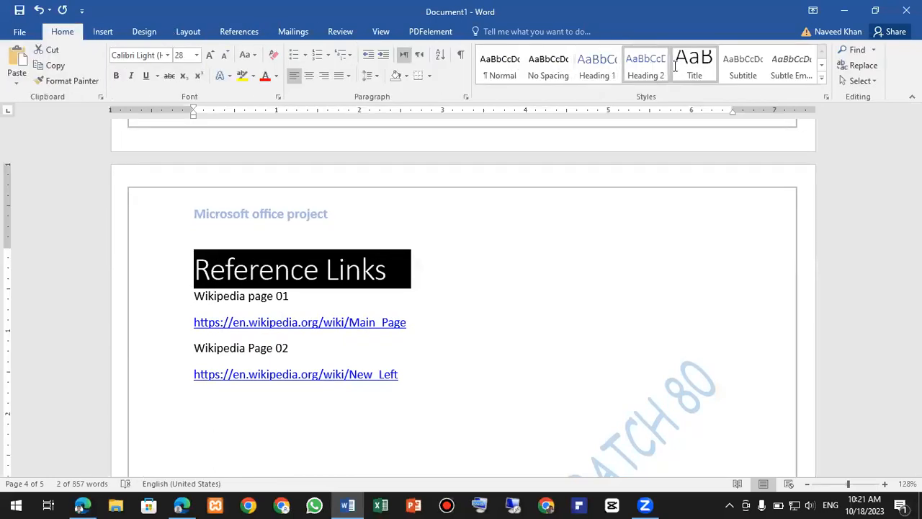
click(597, 67)
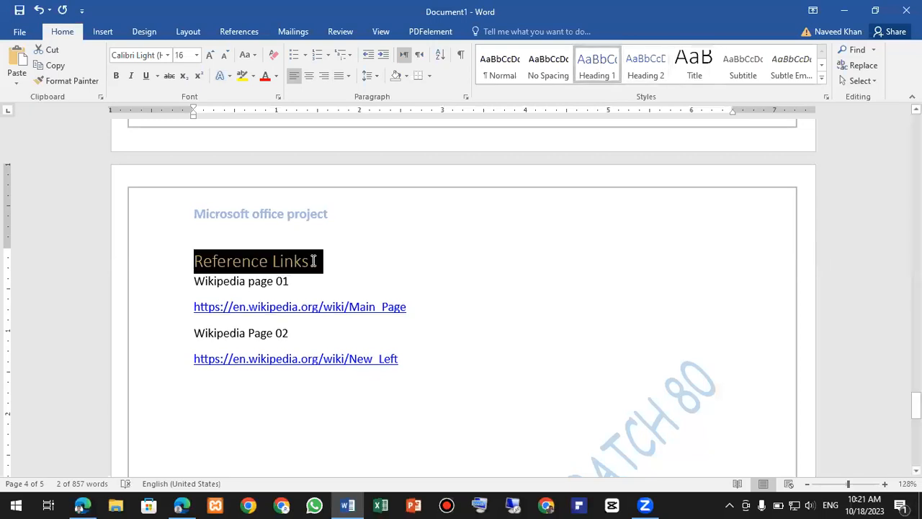
key(Right)
click(196, 263)
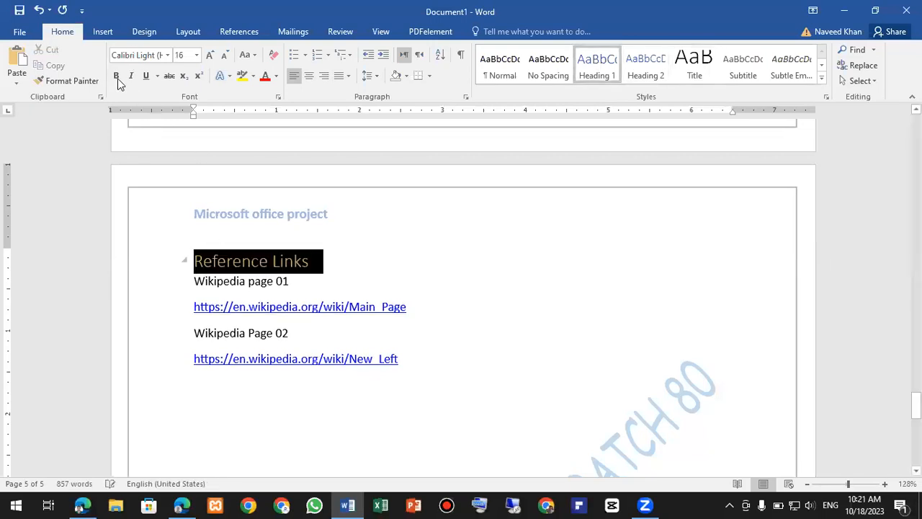
click(210, 56)
click(457, 252)
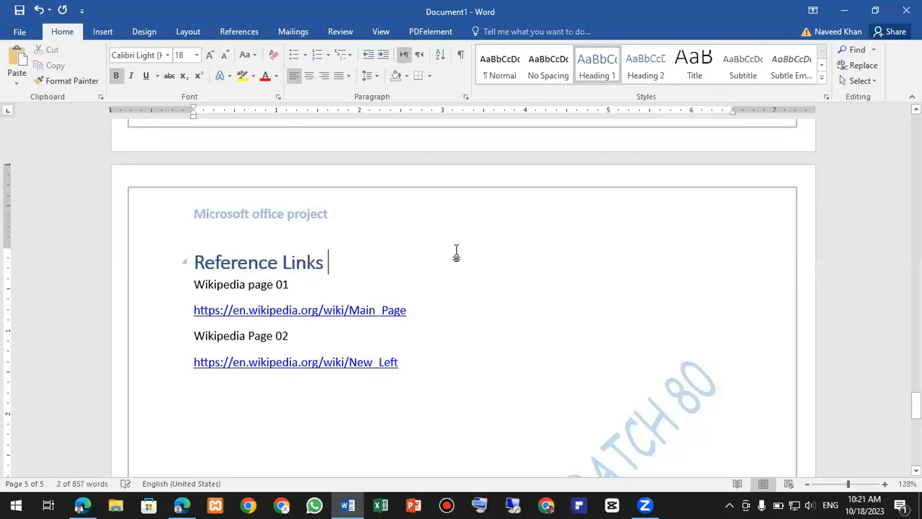
- Scroll back up and place the caret inside the Contents table on page 2
scroll(455, 251, up, 10)
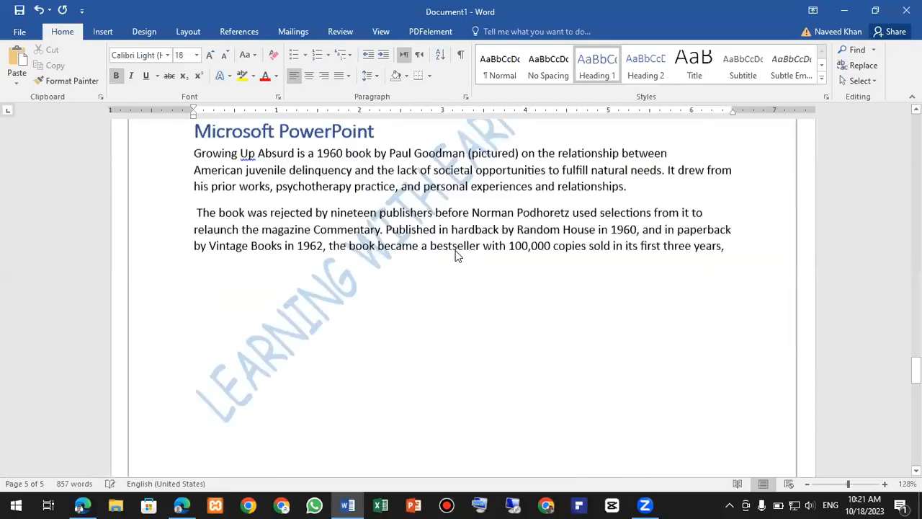
scroll(456, 250, up, 7)
scroll(457, 256, up, 15)
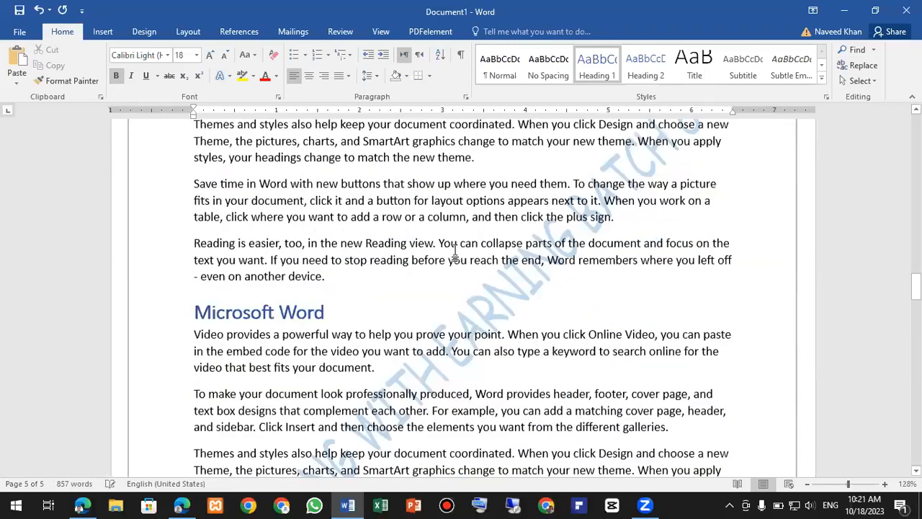
click(327, 253)
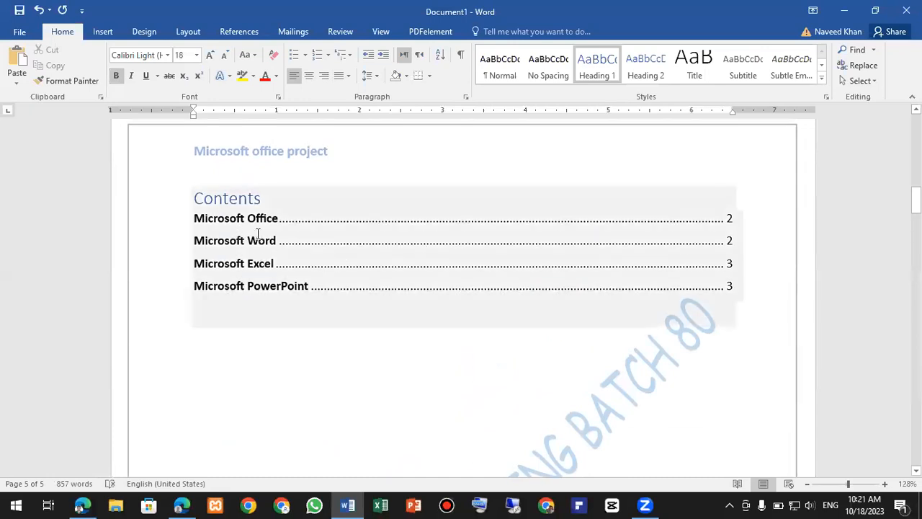
click(290, 333)
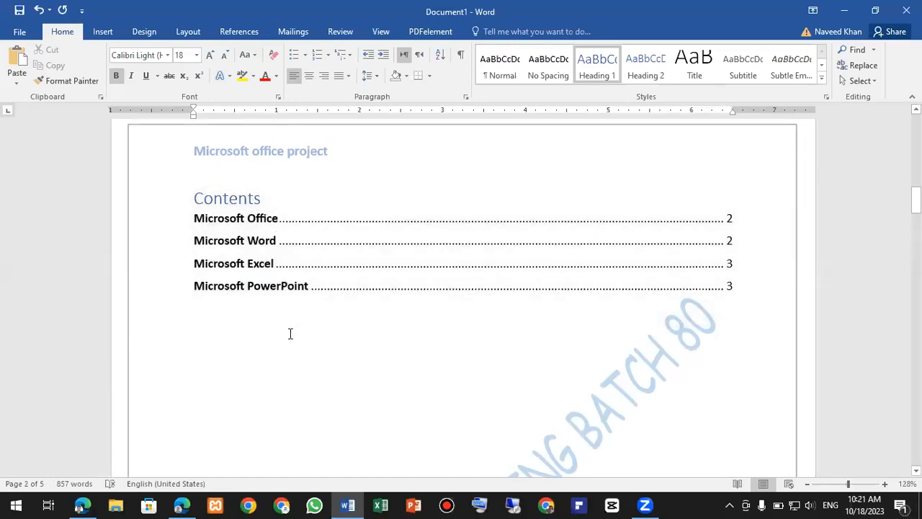
click(395, 294)
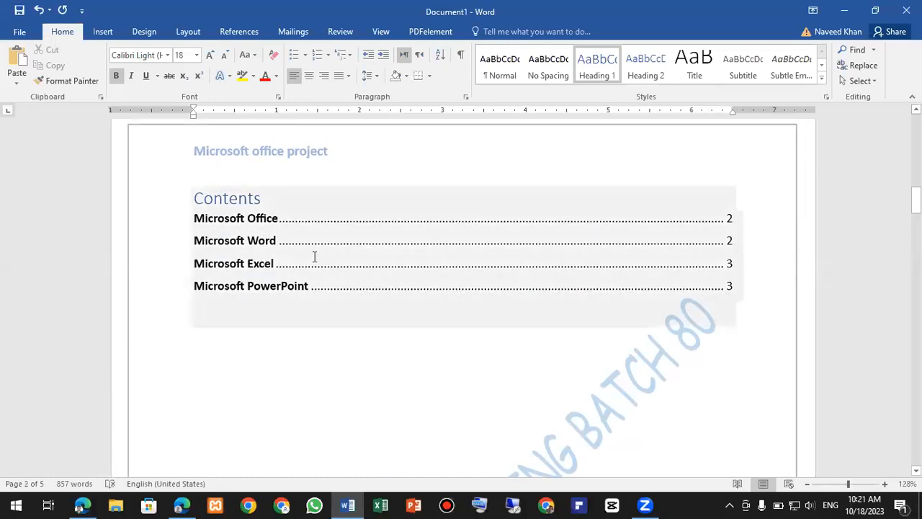
- Update the entire table of contents so Reference Links appears on page 4
right_click(279, 225)
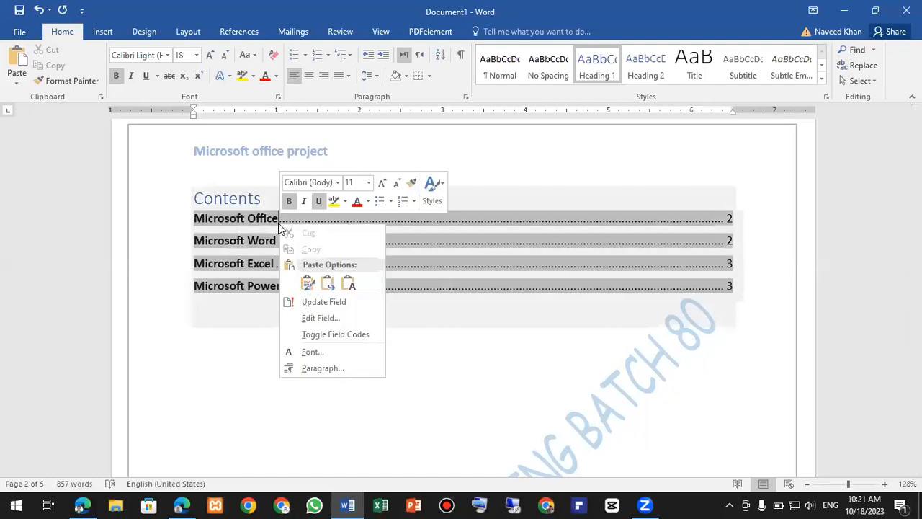
key(Escape)
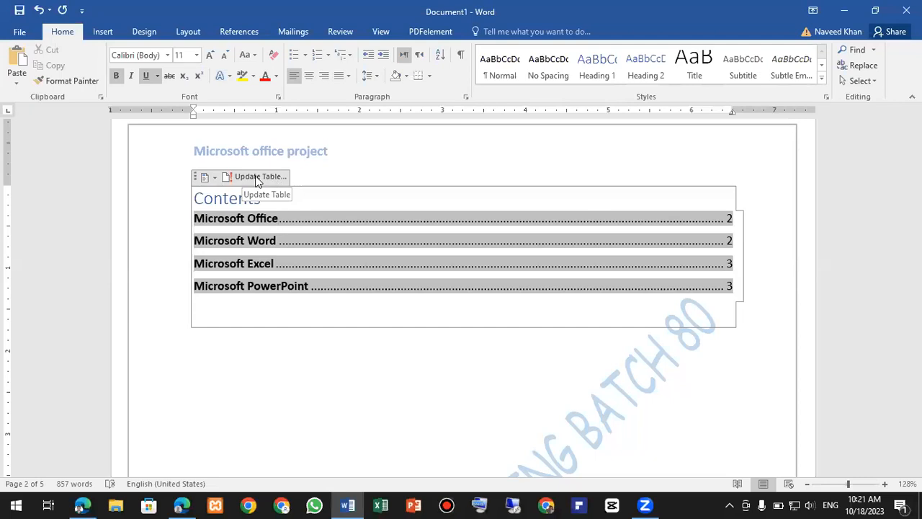
click(256, 179)
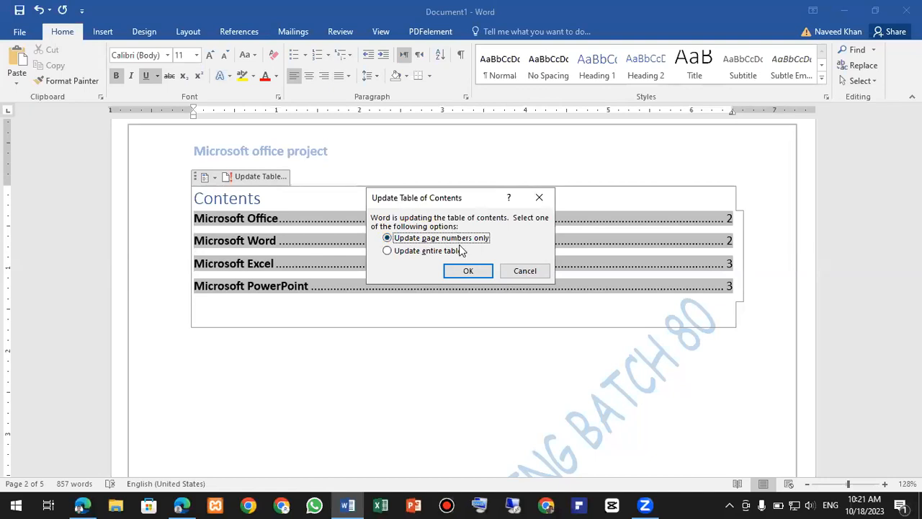
click(410, 252)
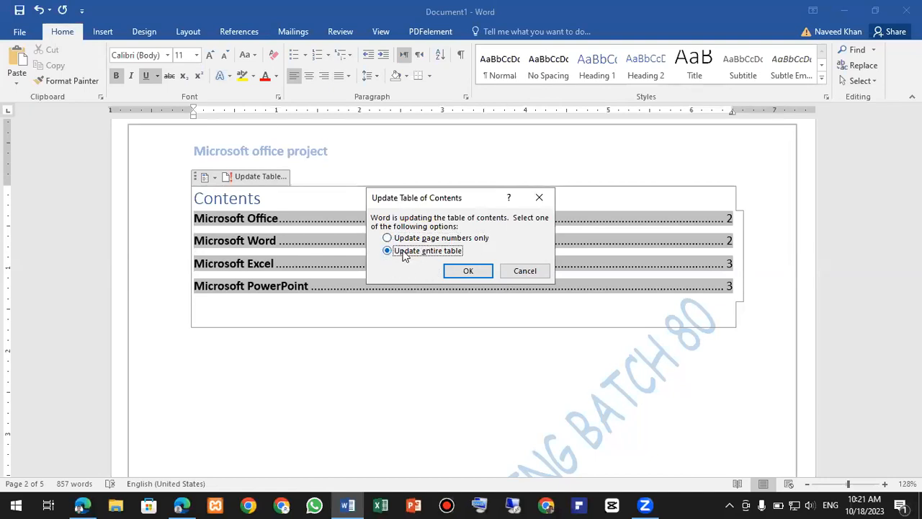
click(466, 272)
click(366, 395)
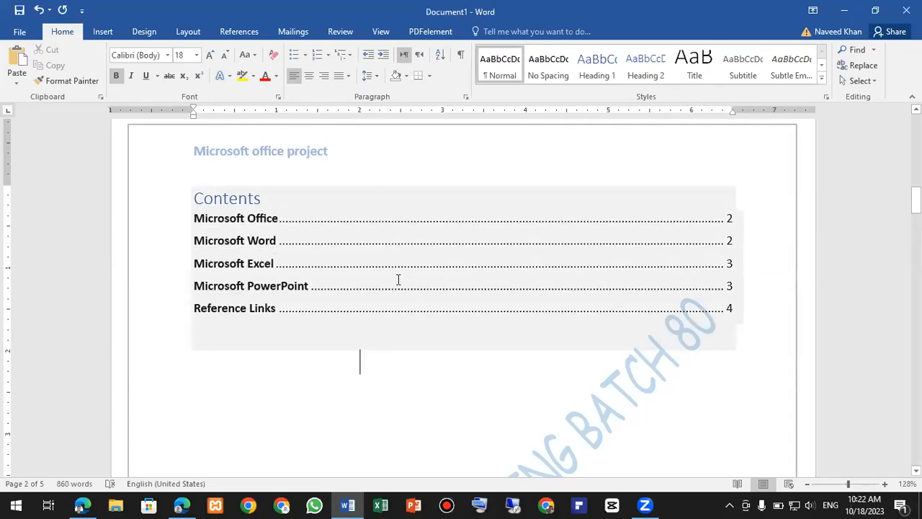
- Scroll through all five pages from the cover to the Reference Links page, then open the navigation pane
scroll(391, 293, down, 4)
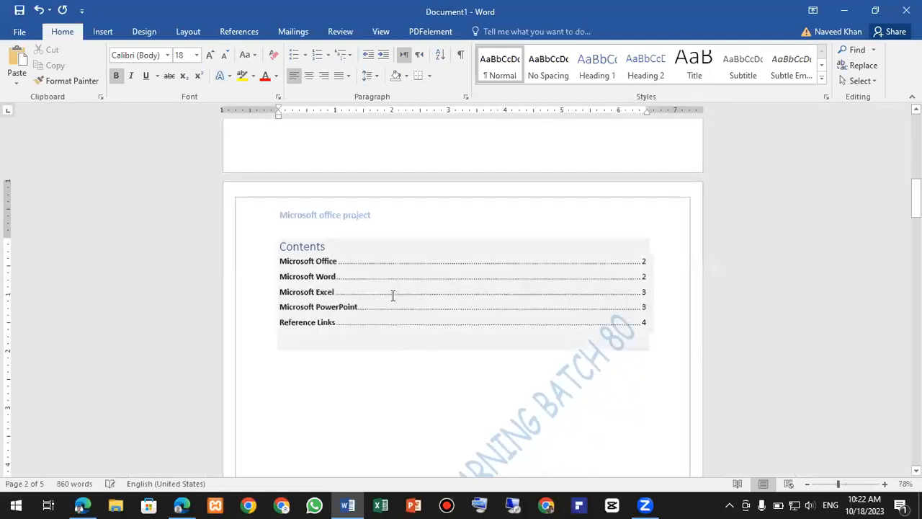
scroll(394, 291, down, 2)
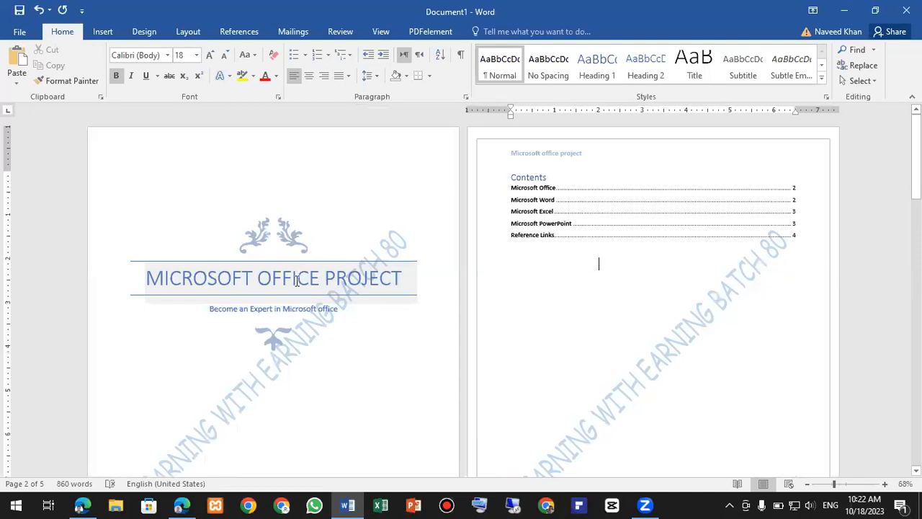
scroll(296, 298, down, 5)
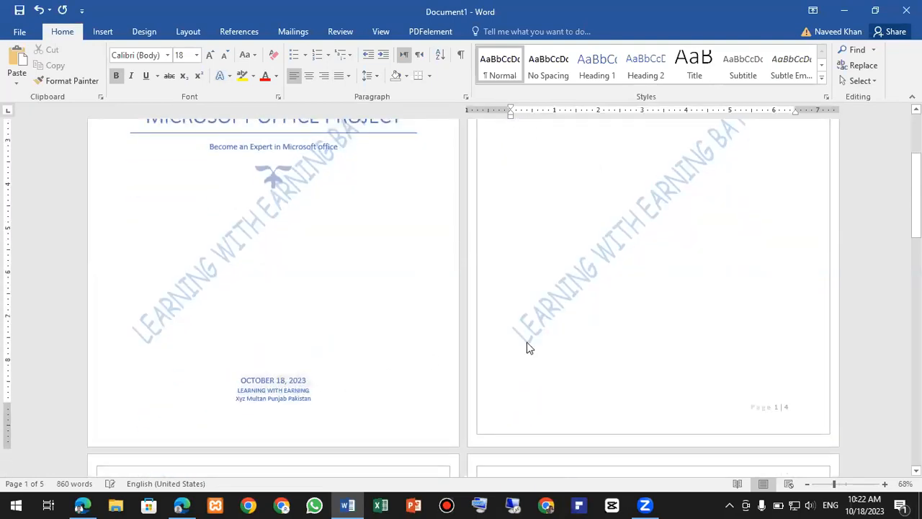
scroll(526, 348, up, 5)
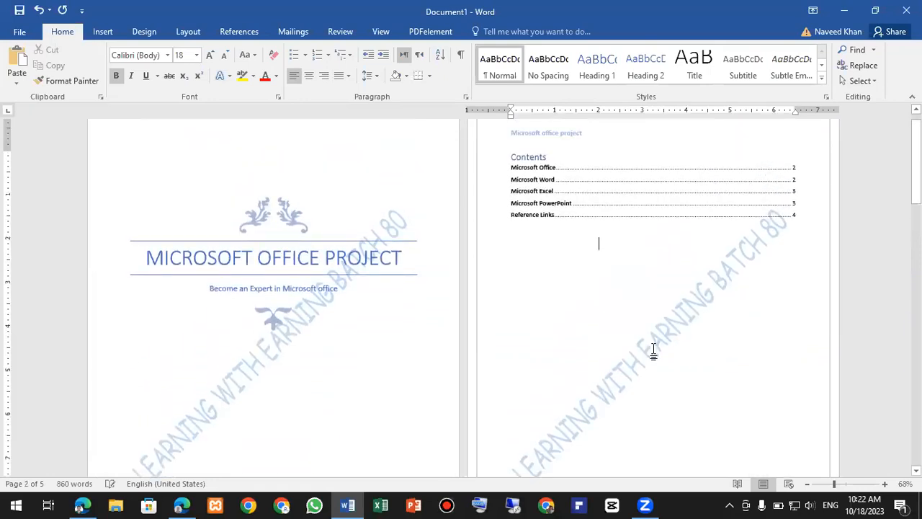
scroll(602, 245, down, 6)
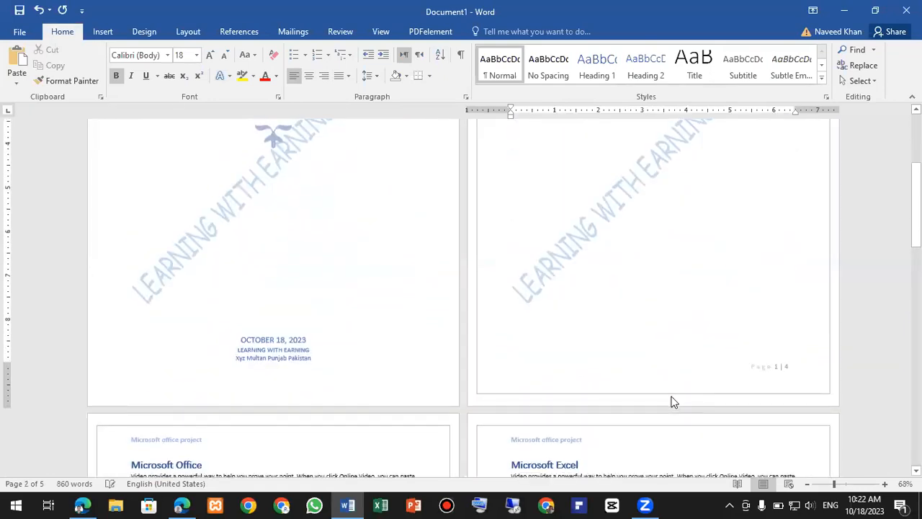
scroll(658, 404, up, 6)
scroll(606, 216, down, 2)
scroll(517, 268, down, 8)
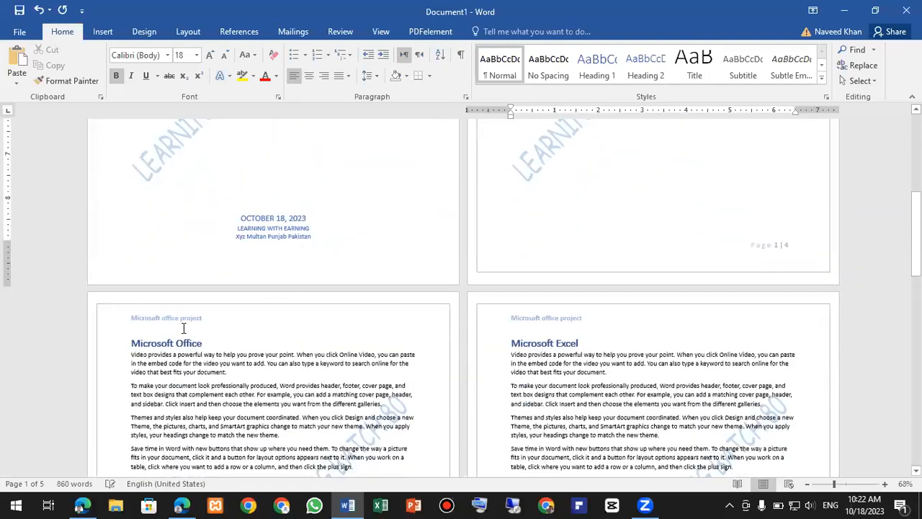
scroll(199, 321, down, 2)
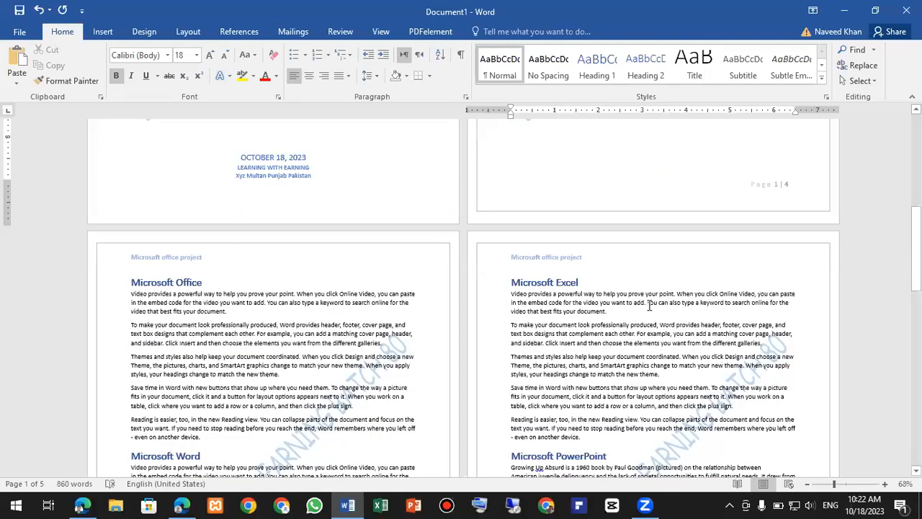
scroll(631, 308, down, 1)
scroll(585, 273, down, 7)
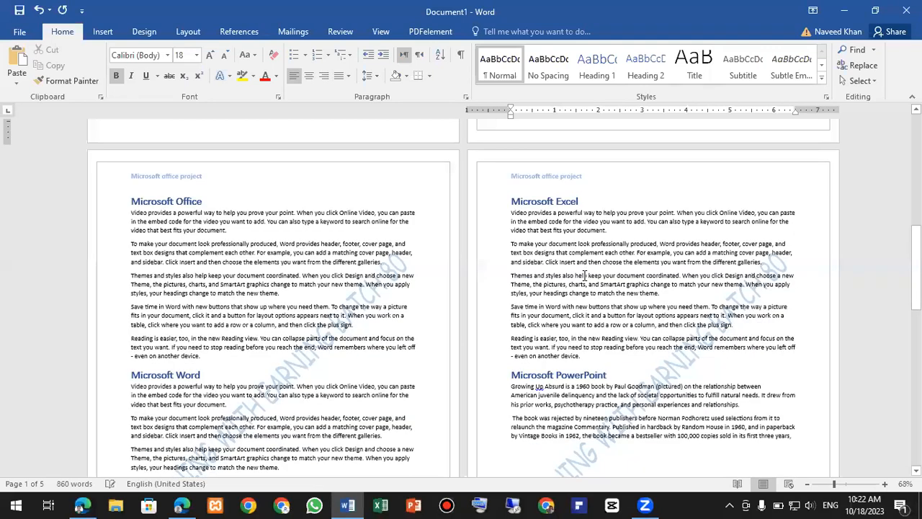
scroll(523, 311, down, 9)
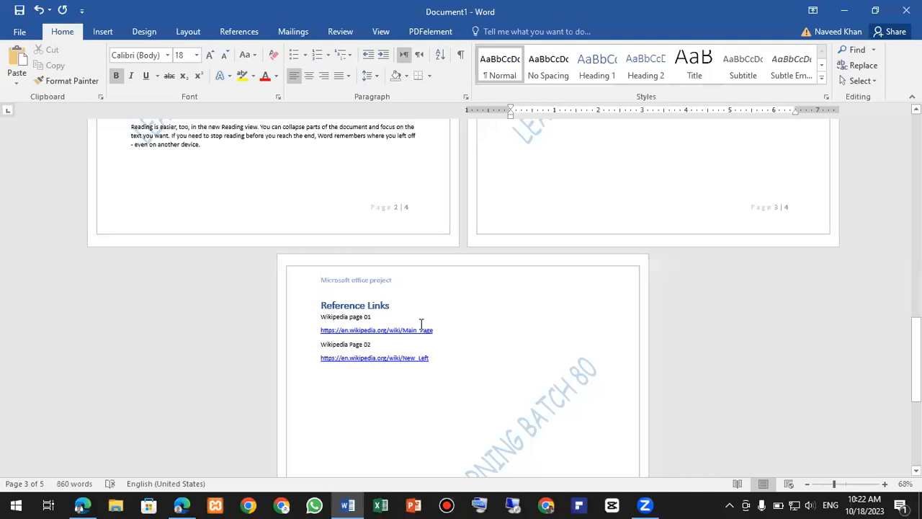
click(49, 485)
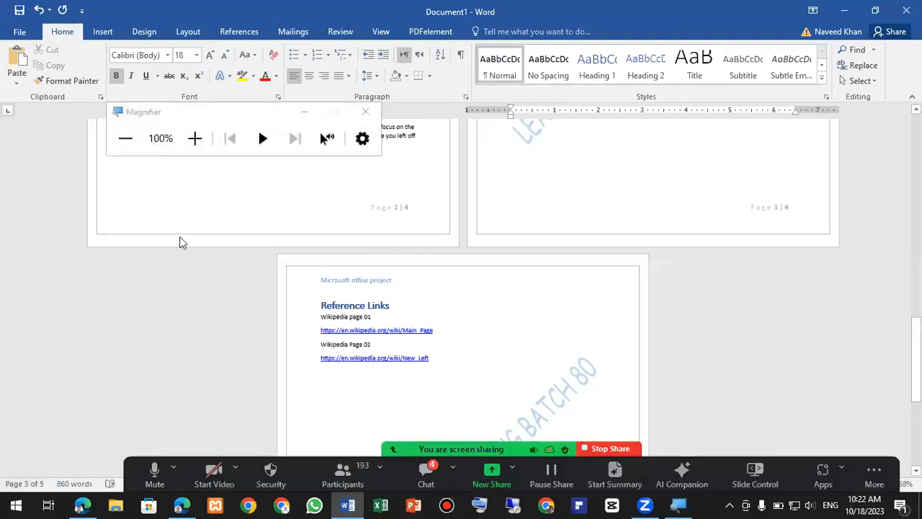
click(195, 137)
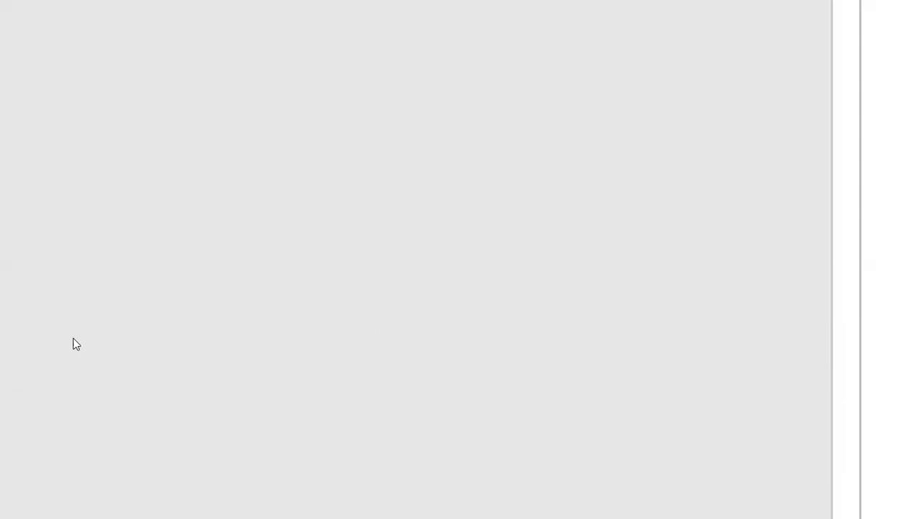
key(super+minus)
key(super+minus)
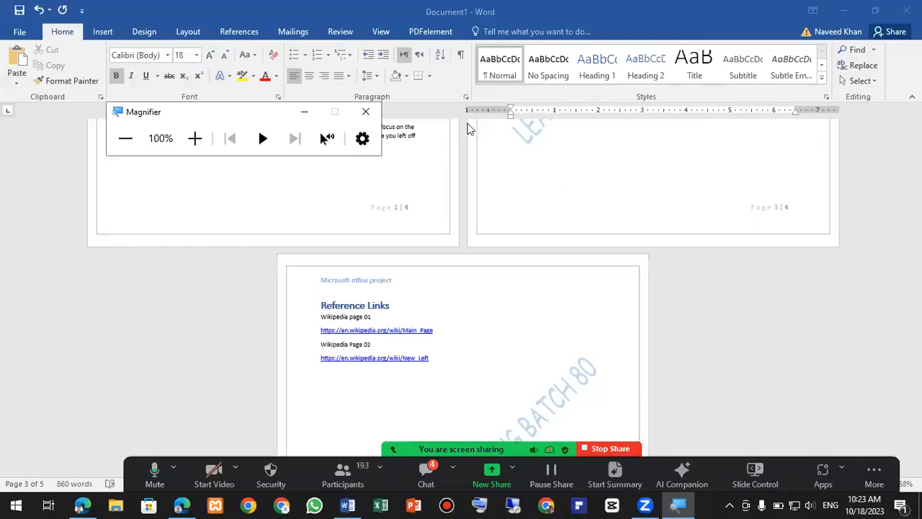
click(366, 111)
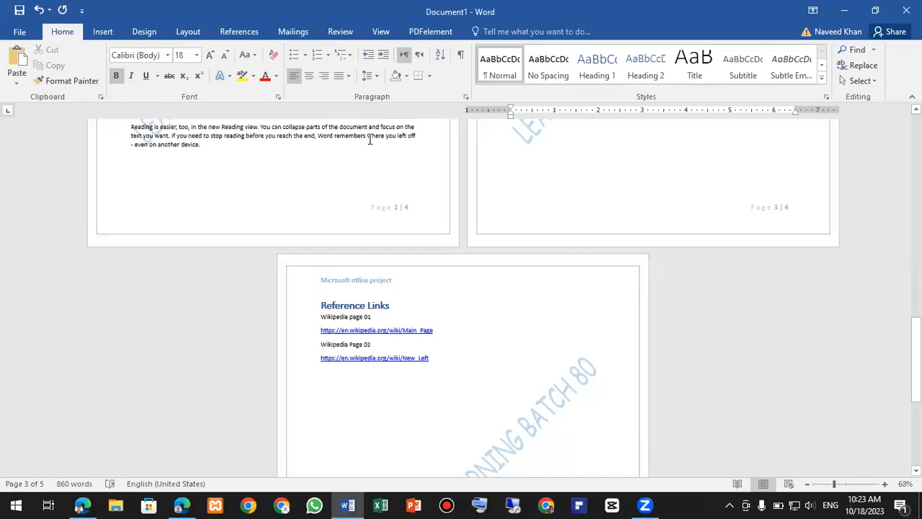
- Save the document to Pictures as 'Microsoft office project batch 80 lecture 03' and minimize Word
click(21, 33)
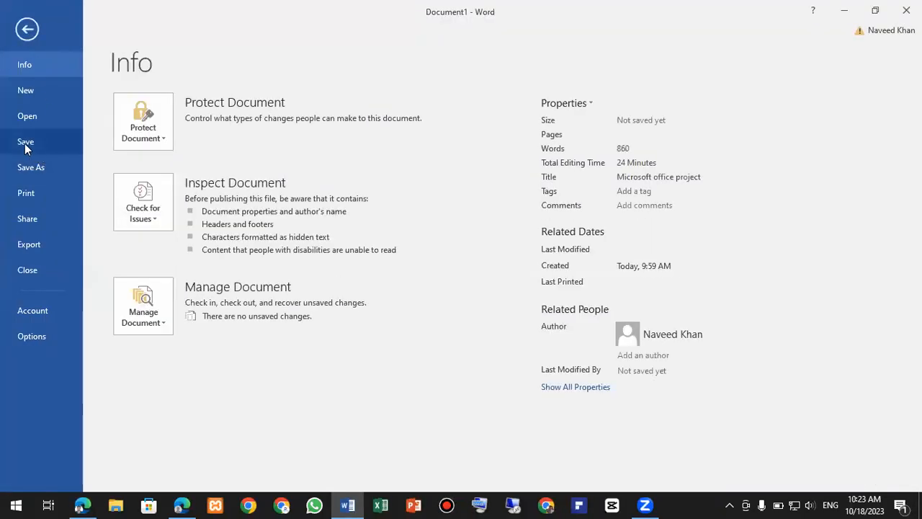
click(25, 144)
click(160, 221)
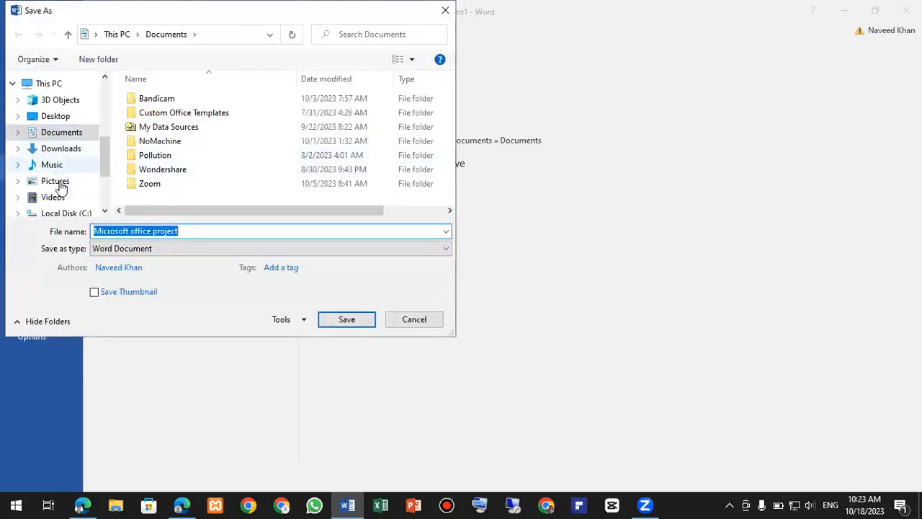
click(62, 187)
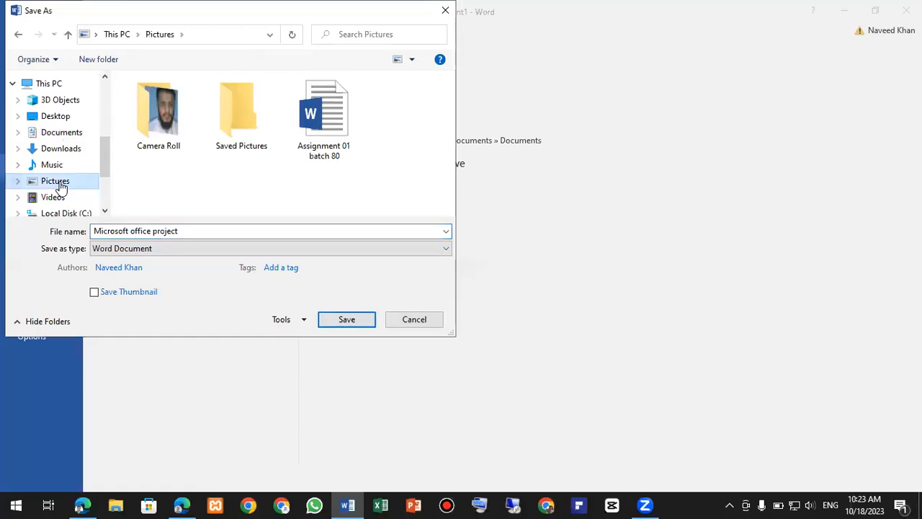
click(184, 235)
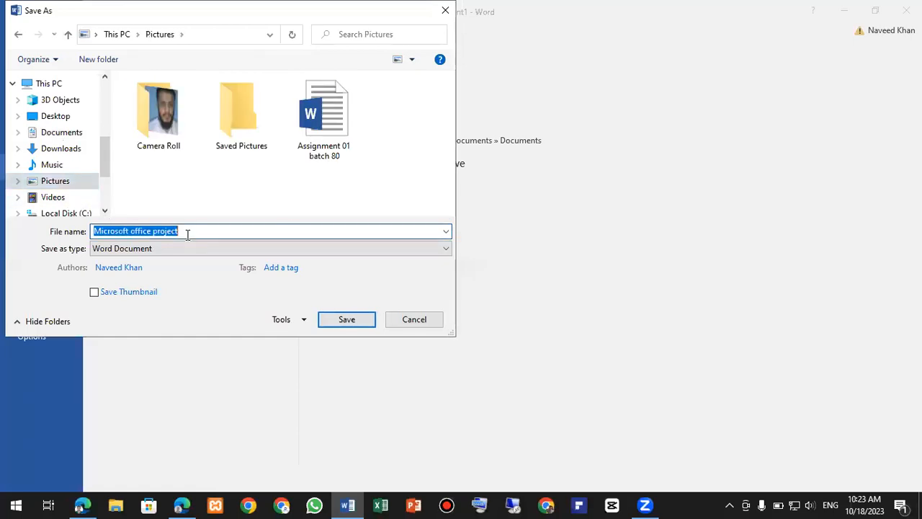
click(182, 234)
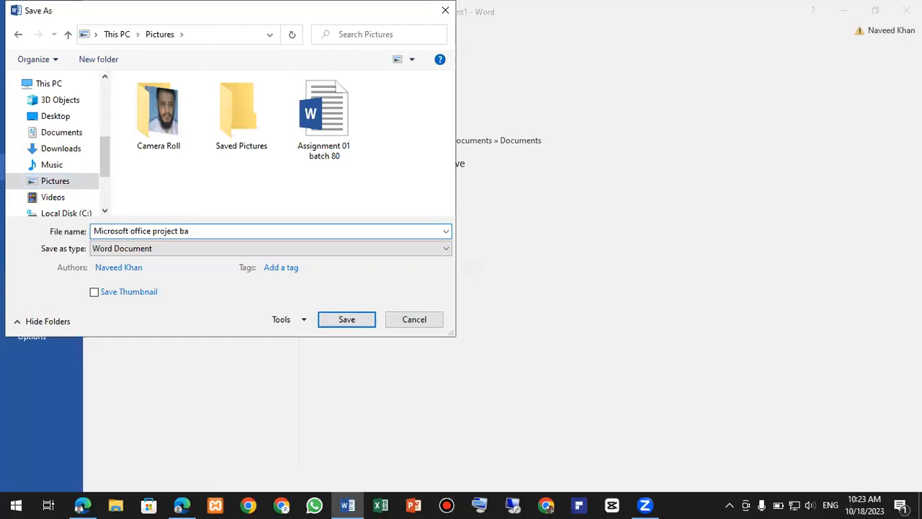
key(BackSpace)
key(BackSpace)
click(346, 324)
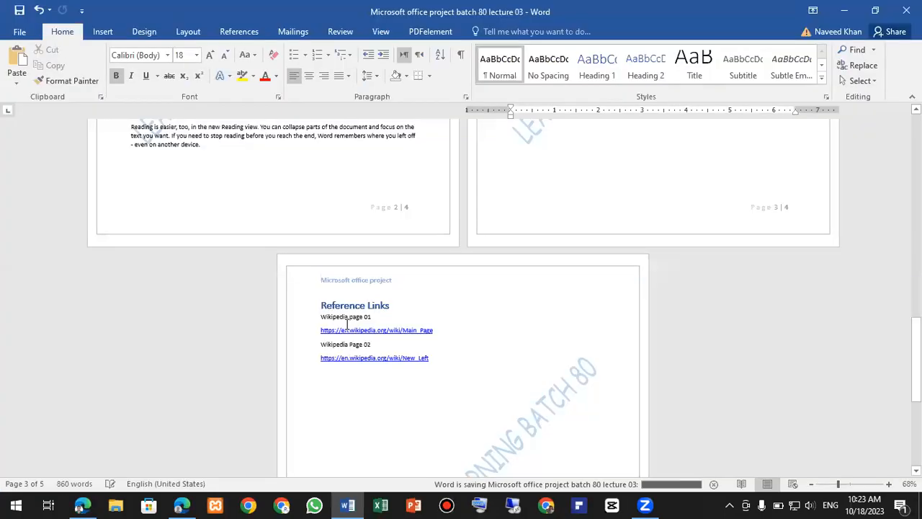
click(844, 10)
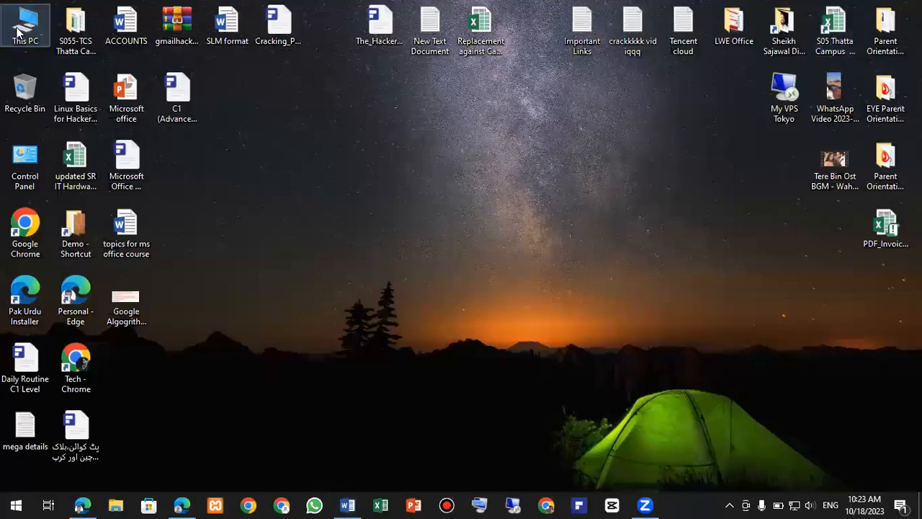
- Open 'batch 78 assignment 01' PDF from Pictures with Google Chrome, always using Chrome for .pdf files
key(Return)
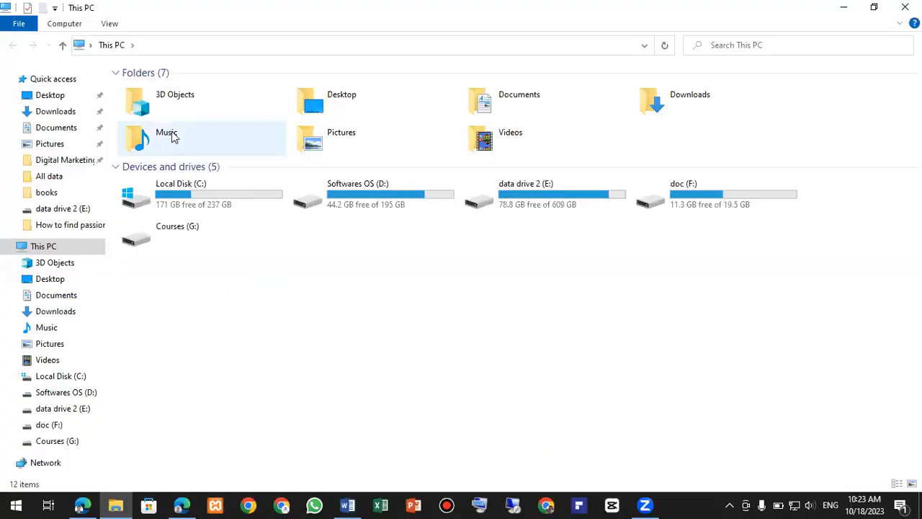
double_click(353, 139)
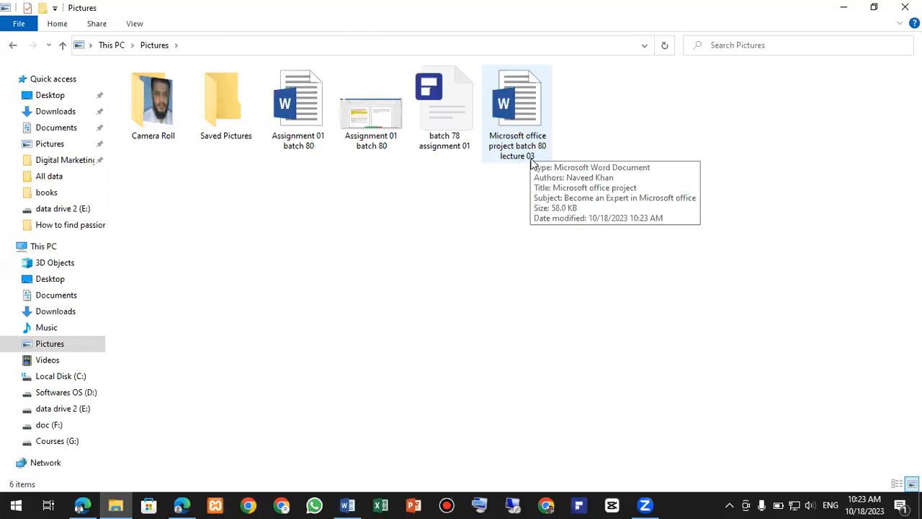
click(444, 125)
right_click(449, 119)
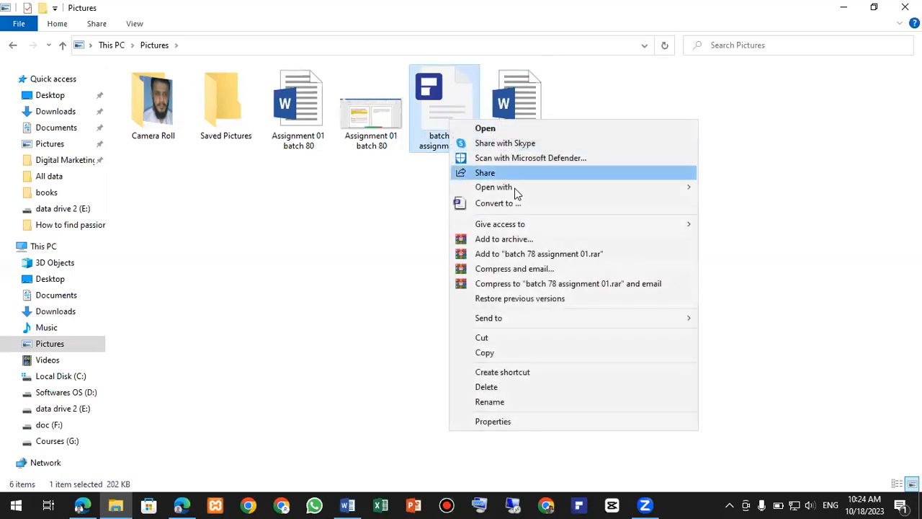
mouse_move(676, 188)
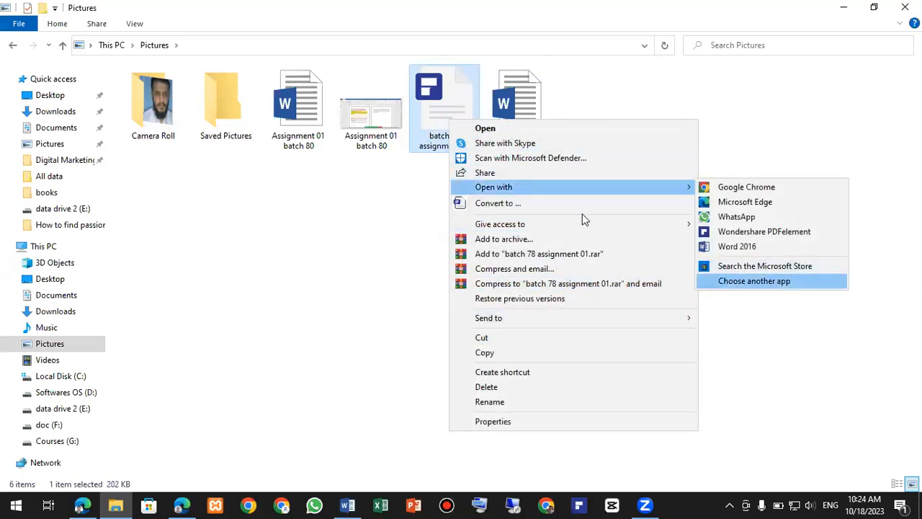
click(755, 281)
click(418, 364)
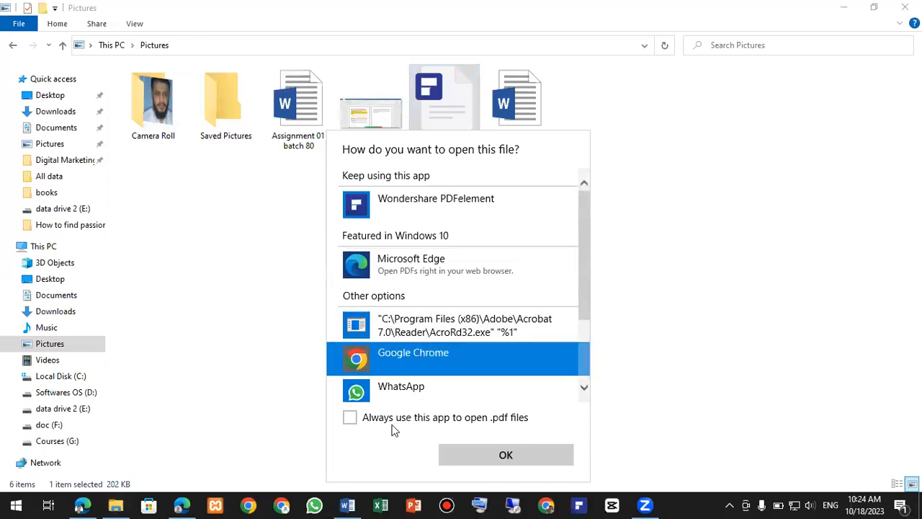
click(426, 440)
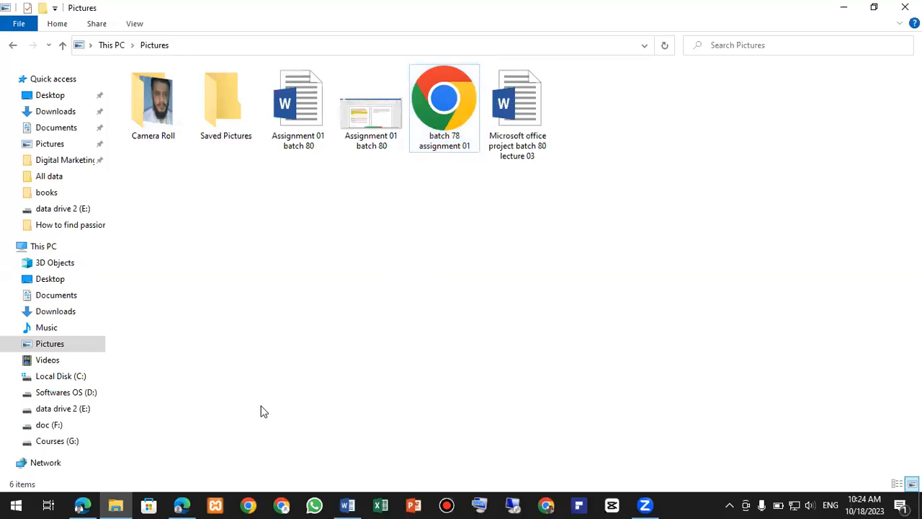
click(347, 505)
- Export the document as PDF 'Microsoft office project batch 80 lecture 03' into Pictures
click(19, 34)
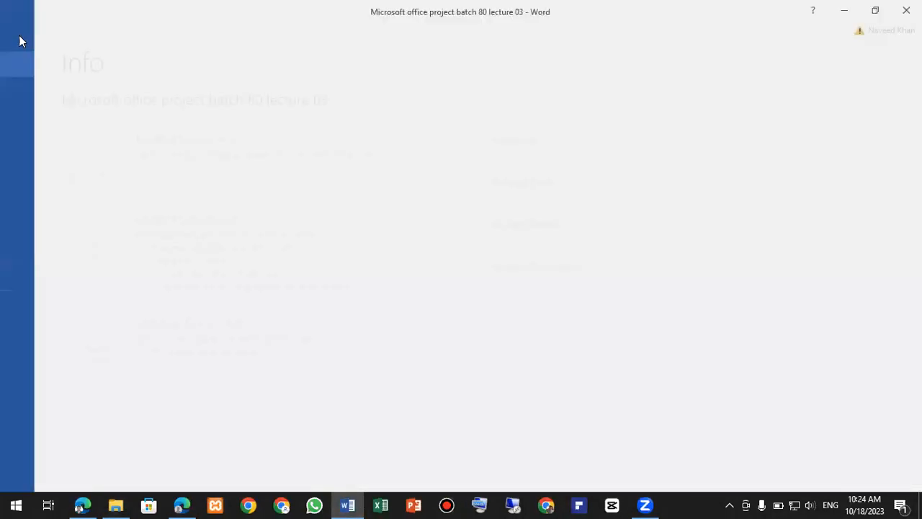
click(50, 166)
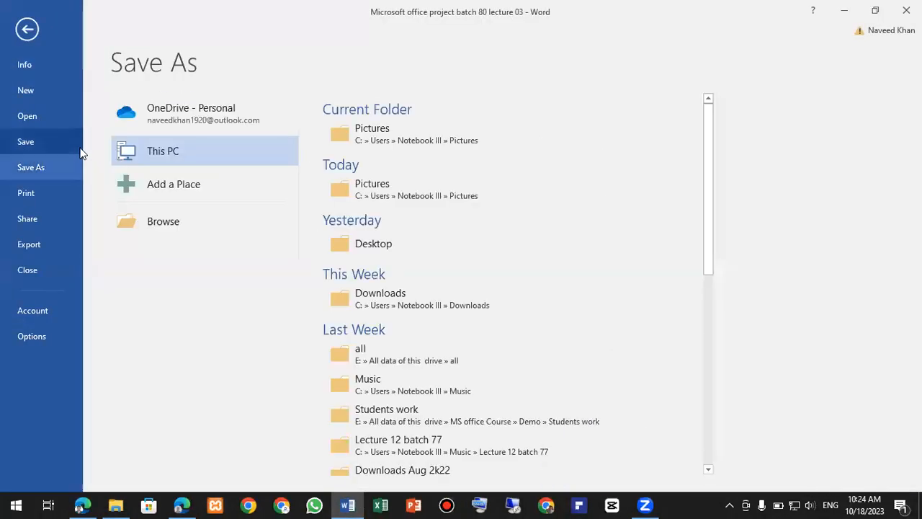
click(170, 218)
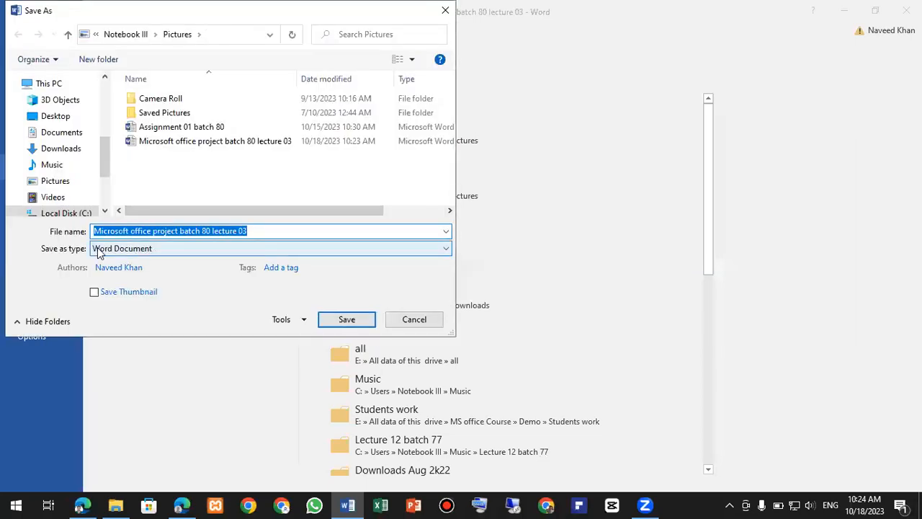
click(116, 254)
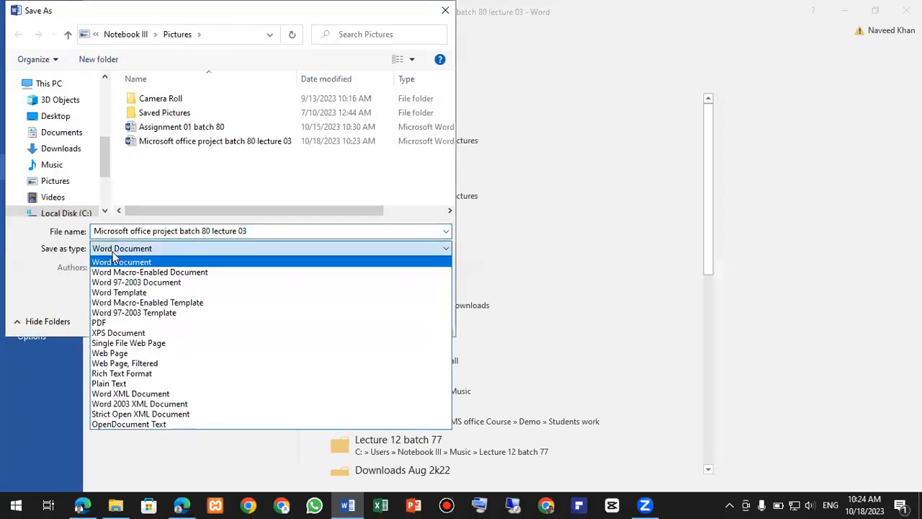
click(111, 324)
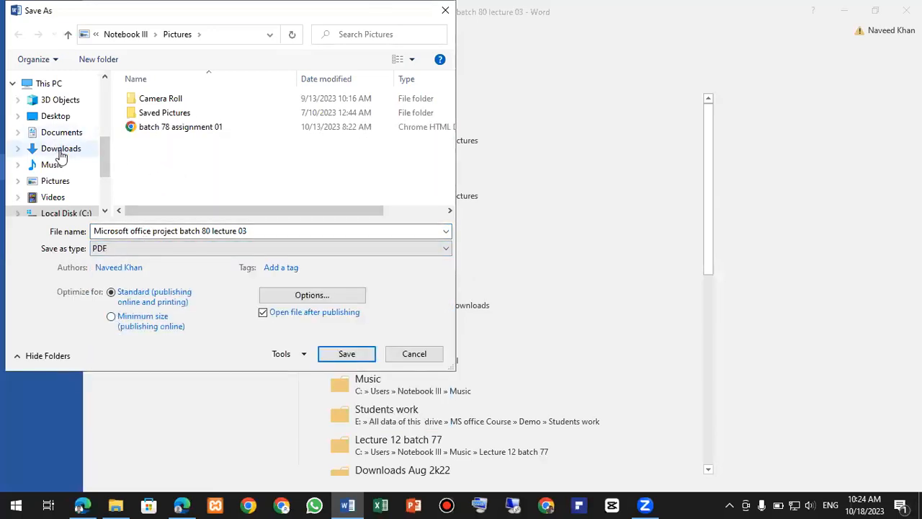
click(63, 187)
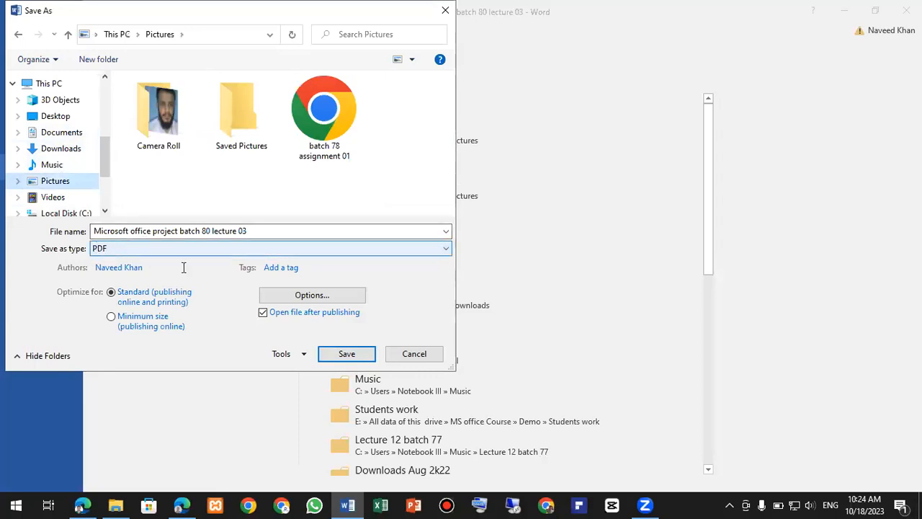
click(348, 358)
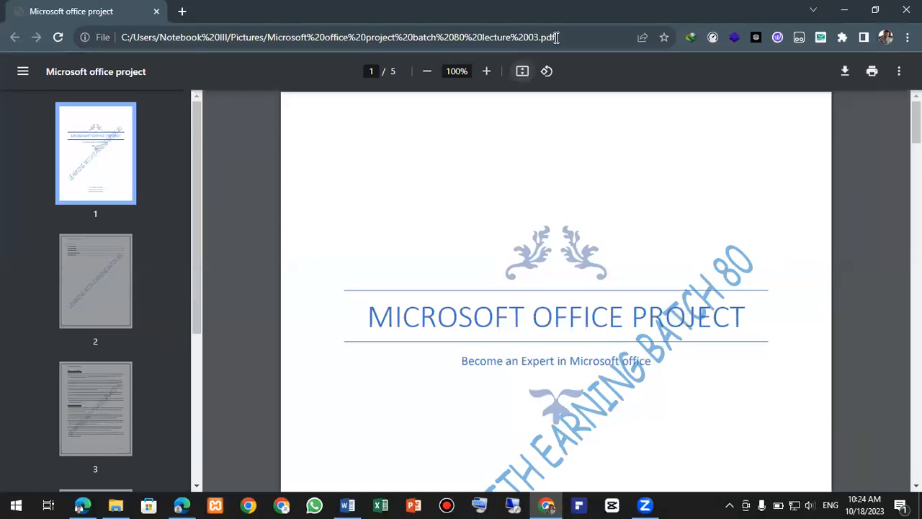
- Scroll the exported PDF in Chrome from page 1 to page 5, then switch back to Word
drag(559, 36, 536, 39)
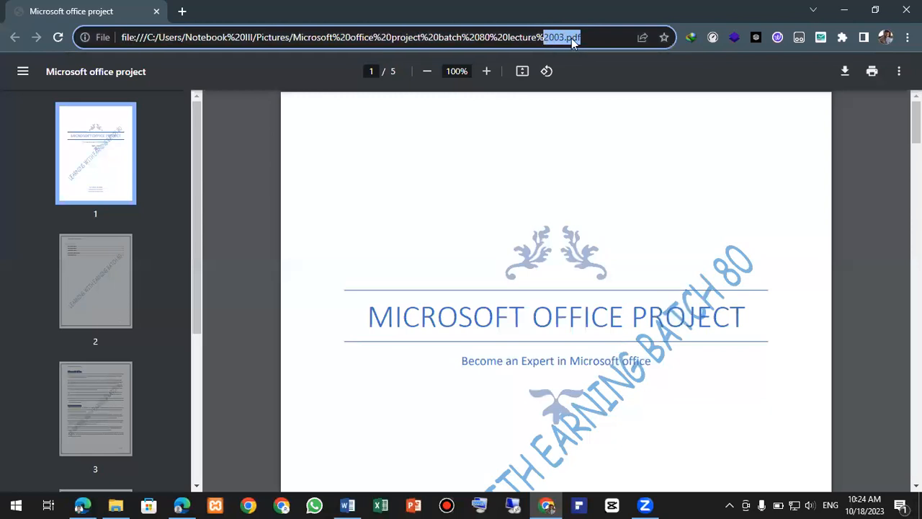
click(558, 222)
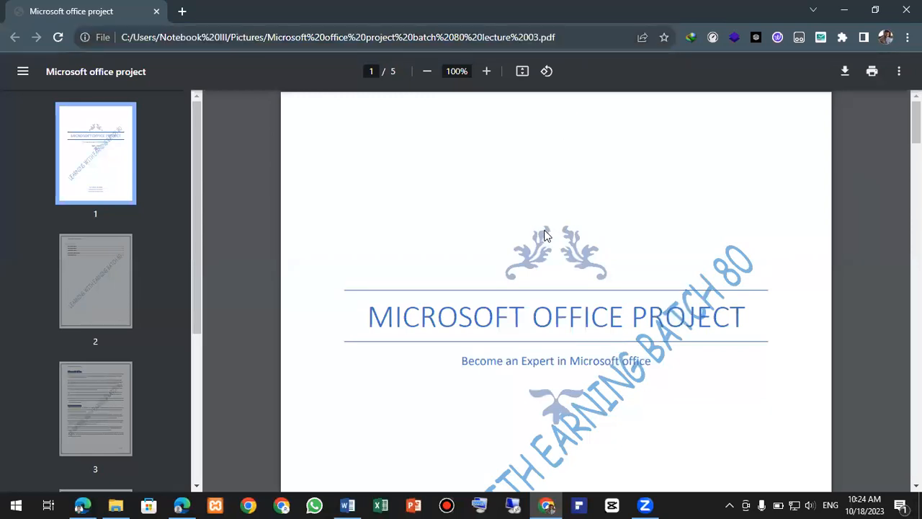
scroll(545, 235, down, 2)
scroll(546, 234, down, 12)
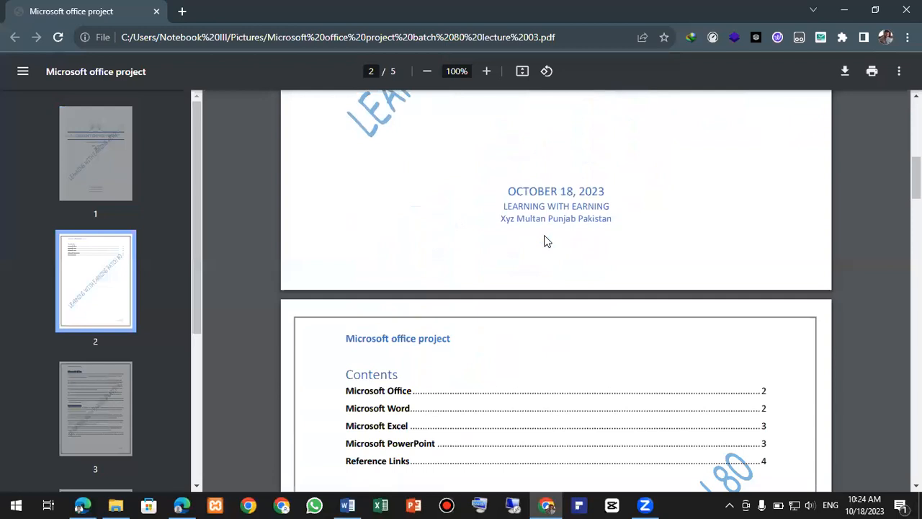
scroll(545, 242, down, 7)
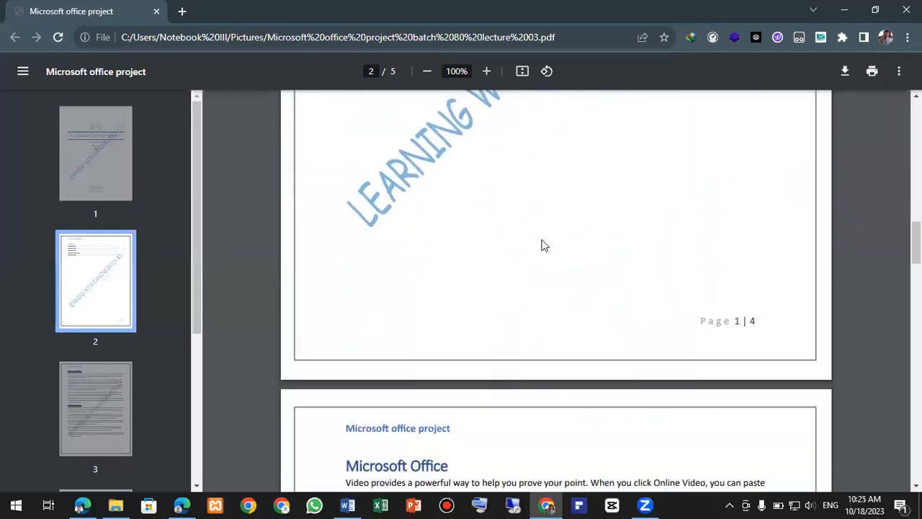
scroll(540, 246, down, 3)
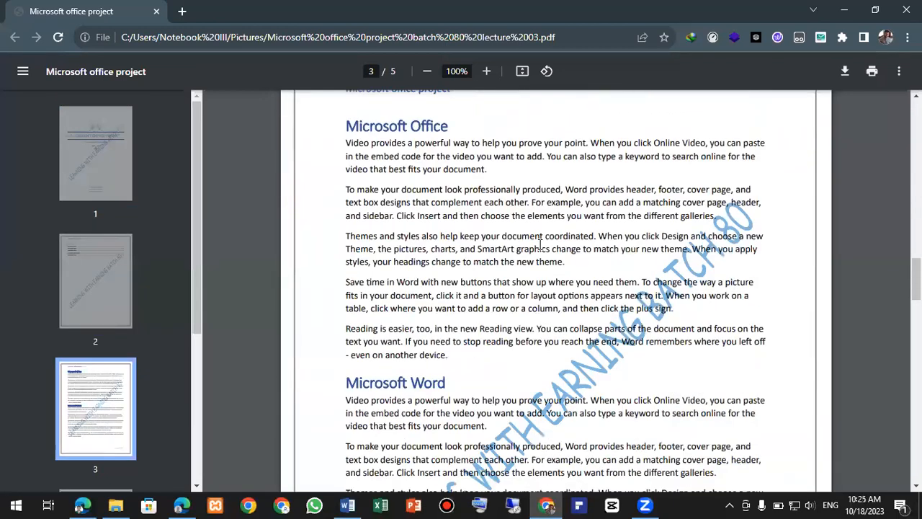
scroll(540, 246, down, 11)
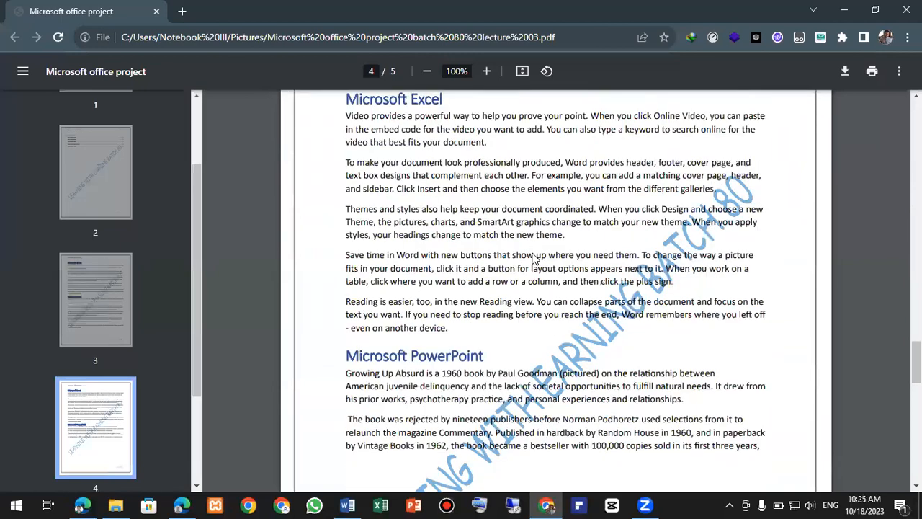
scroll(535, 259, down, 10)
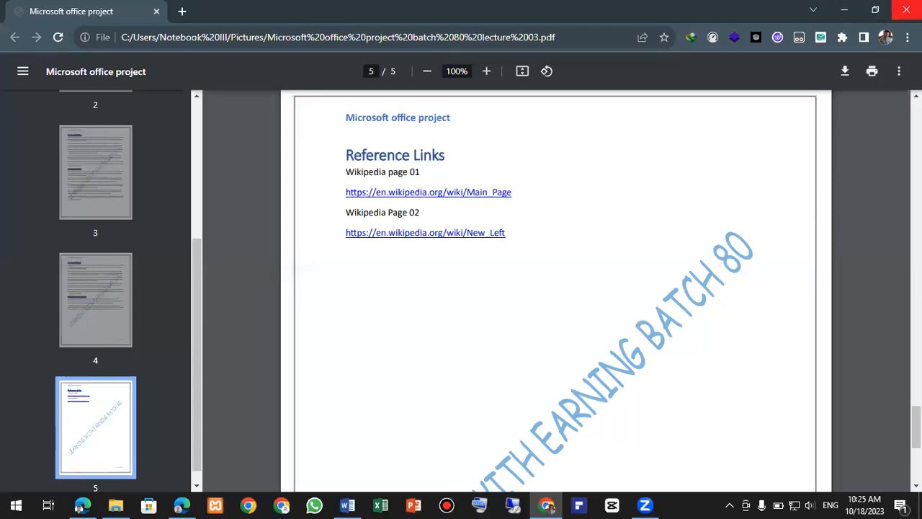
key(alt+Tab)
- Open a new Edge InPrivate window and search Bing for 'office 365 login'
scroll(451, 281, down, 2)
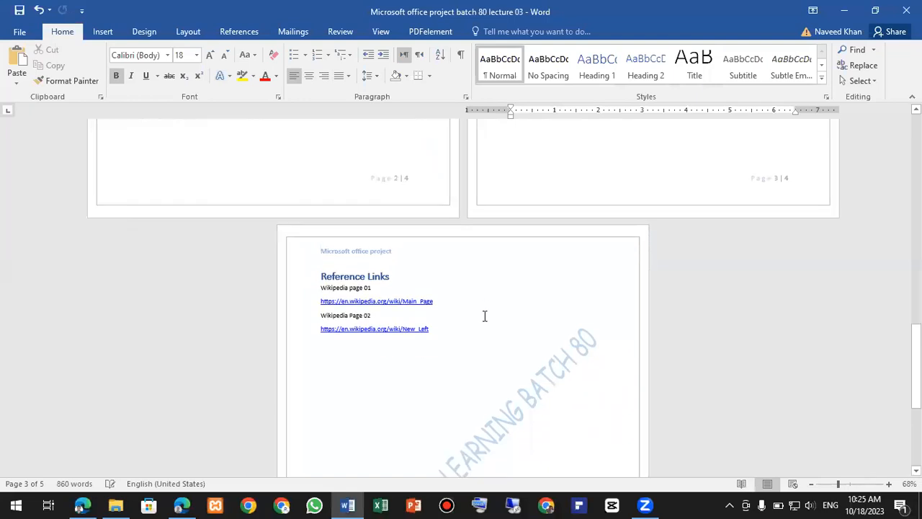
scroll(442, 345, down, 3)
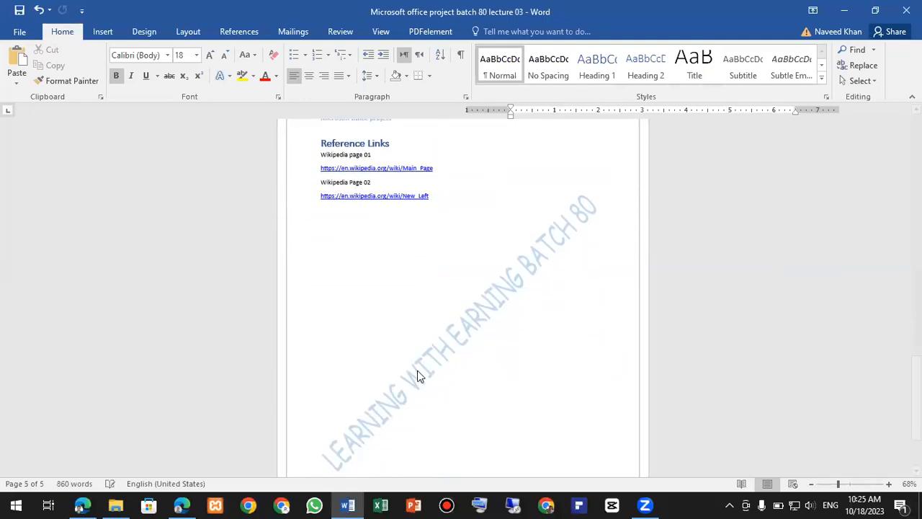
click(183, 504)
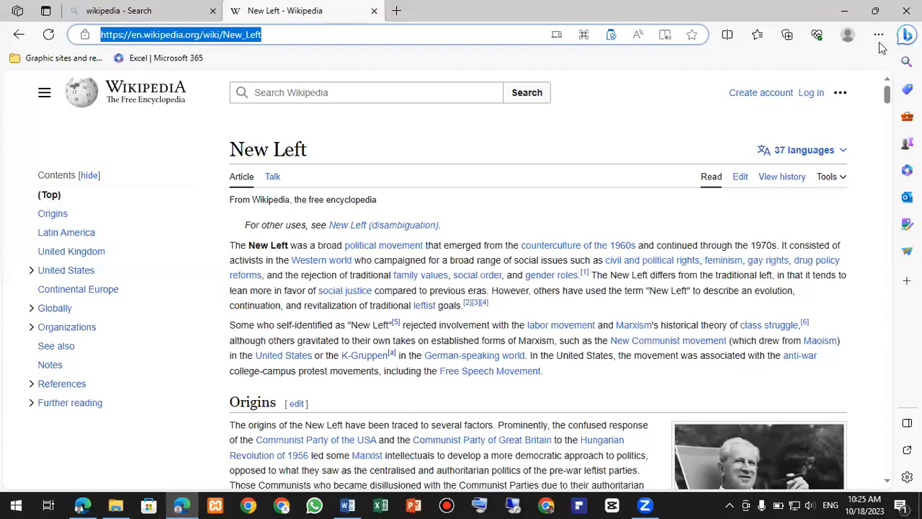
click(879, 36)
click(815, 96)
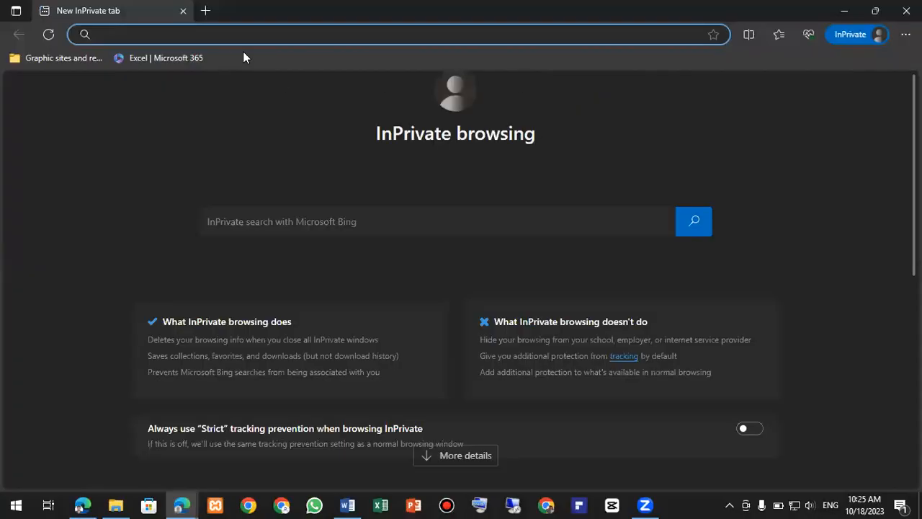
text(o)
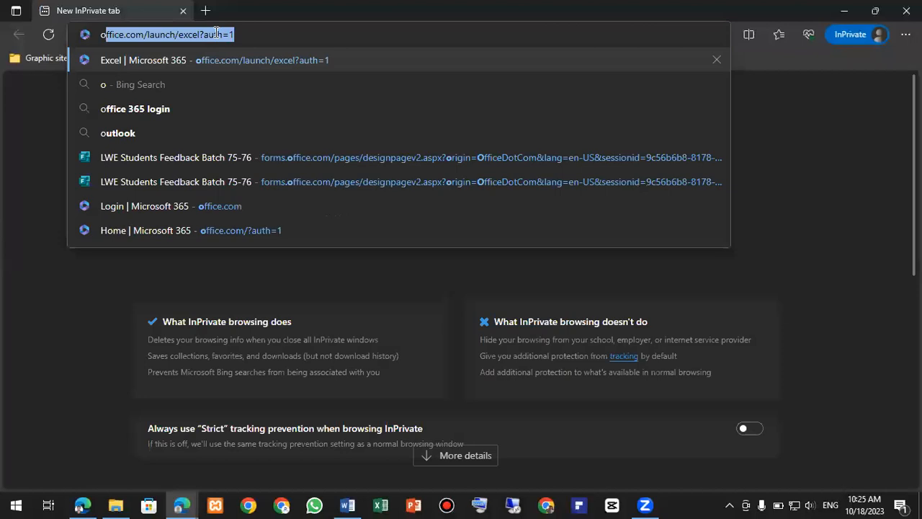
text(ffice )
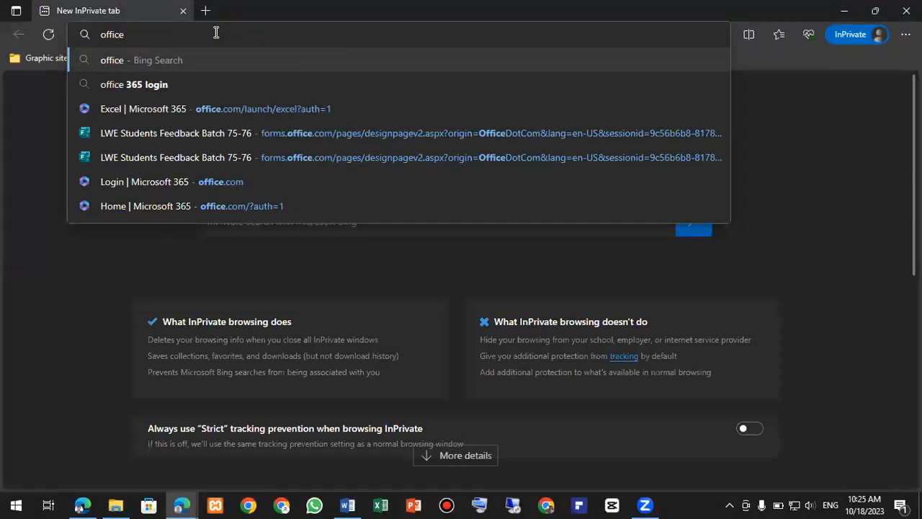
text(365)
key(Down)
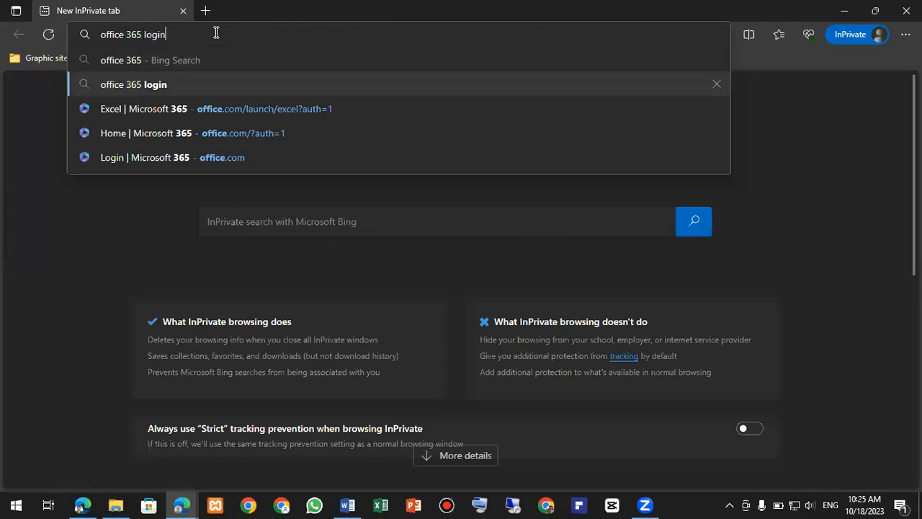
key(Return)
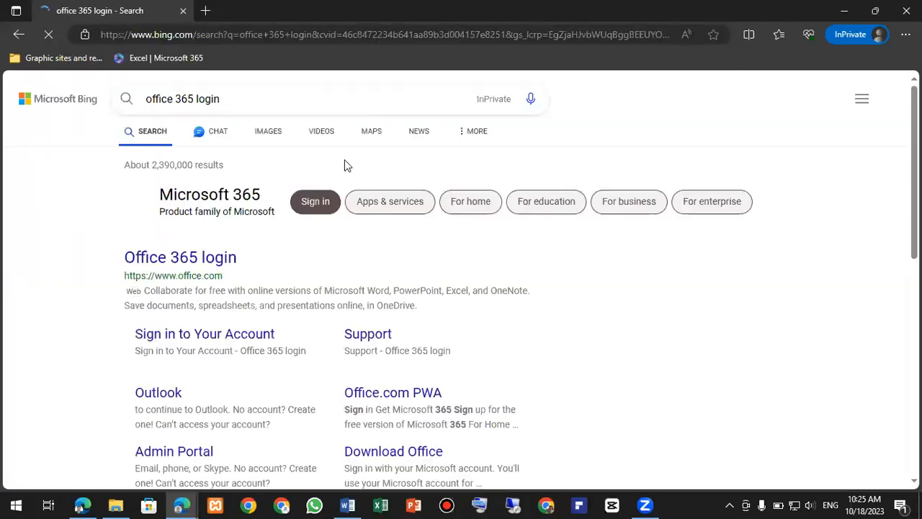
- Open the Office 365 login result and go from sign-in to the Create account page
click(189, 267)
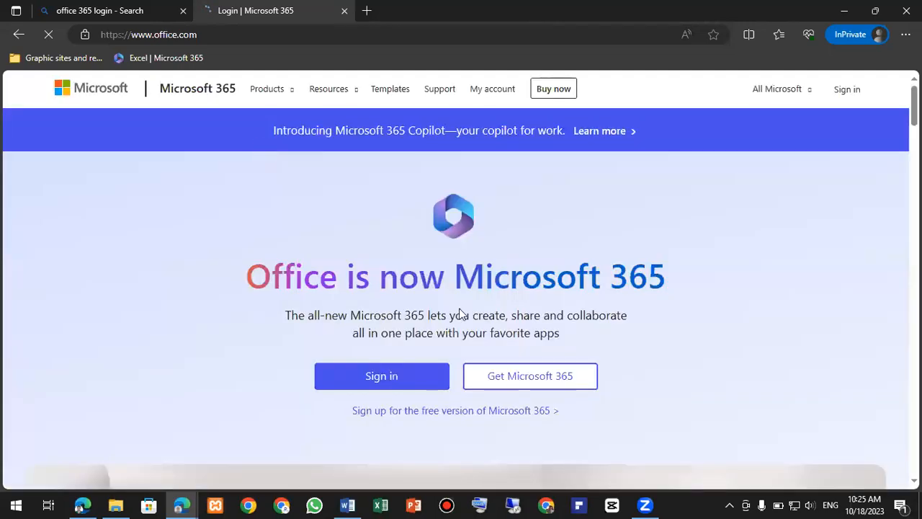
scroll(457, 313, down, 1)
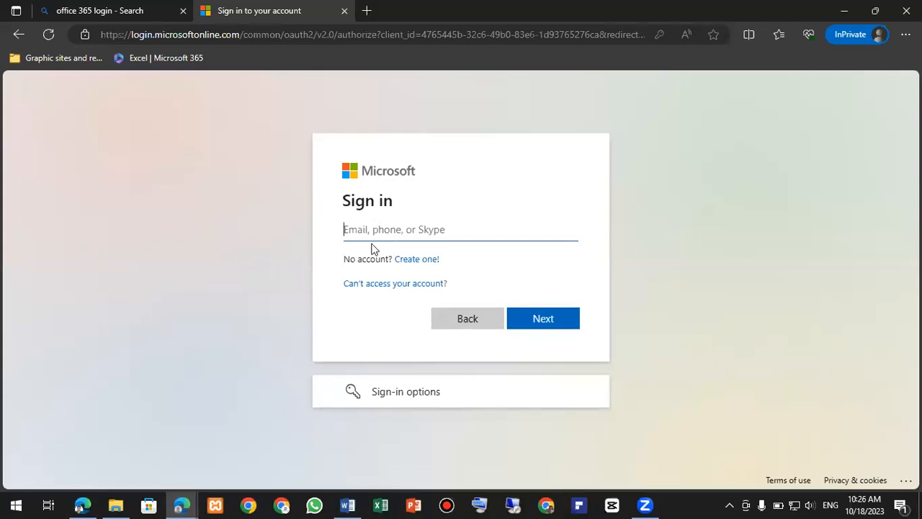
click(419, 261)
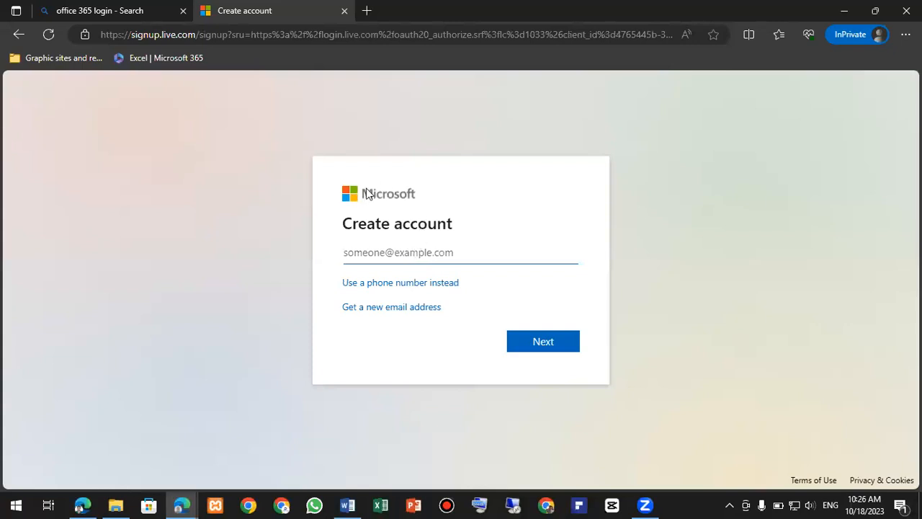
- Choose to get a new outlook.com address and try registering a chosen e-mail name
click(389, 307)
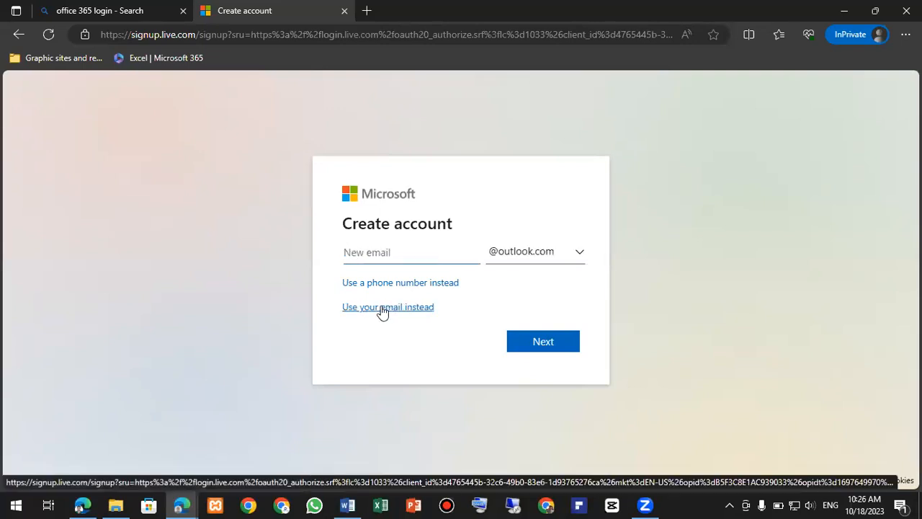
click(533, 251)
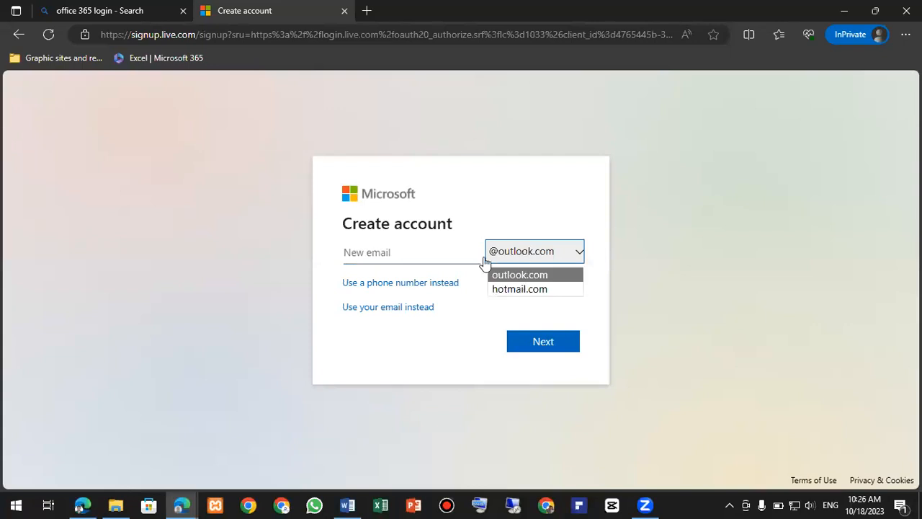
click(419, 259)
click(419, 259)
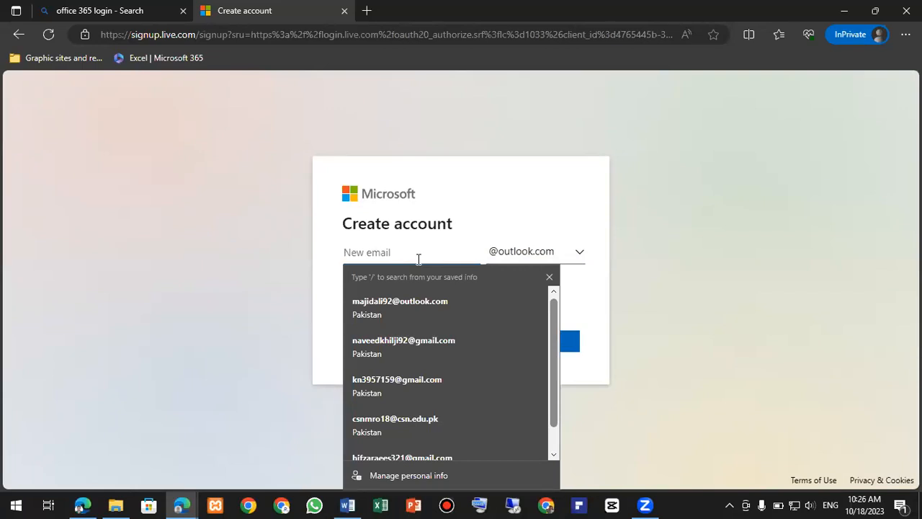
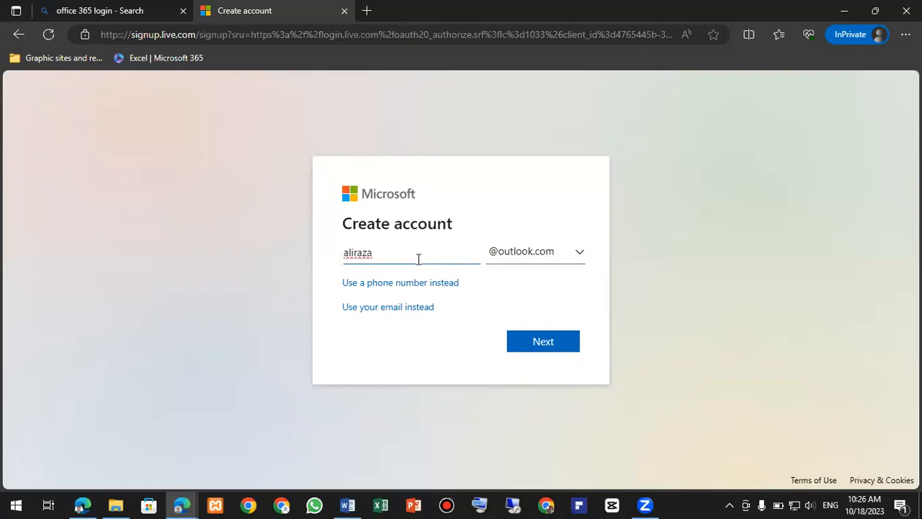
click(542, 343)
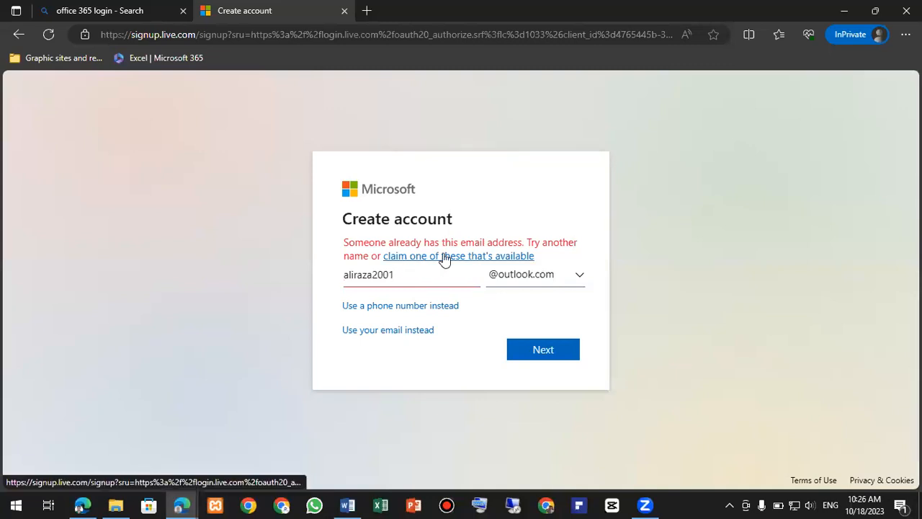
- Take the first suggested available address, continue to the password step, then return to Word
click(444, 260)
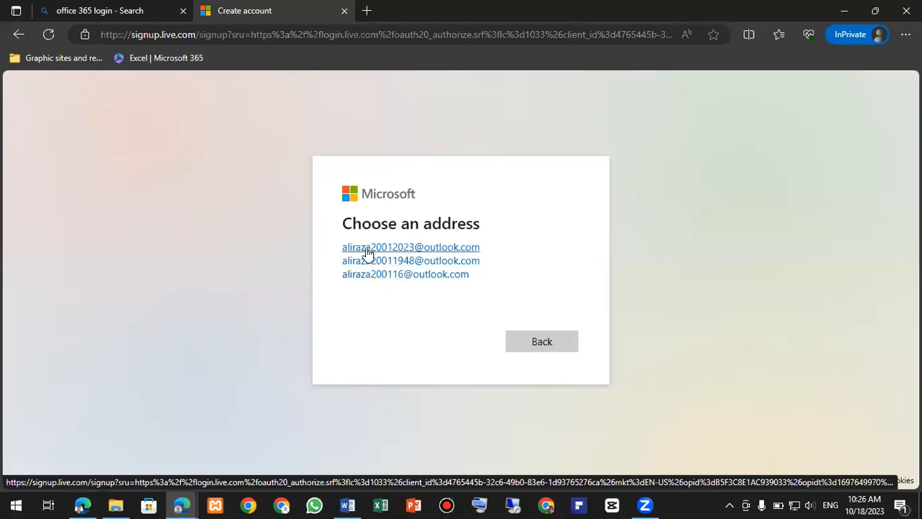
click(413, 248)
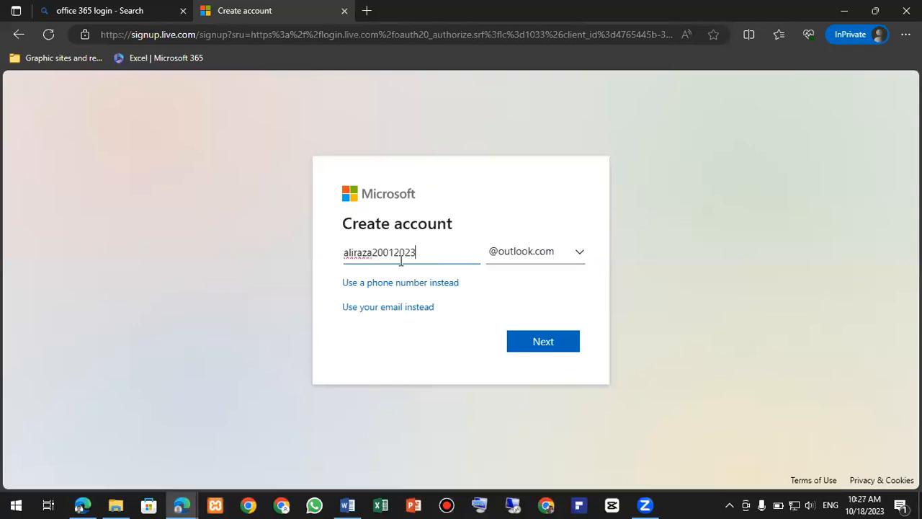
drag(435, 253, 304, 241)
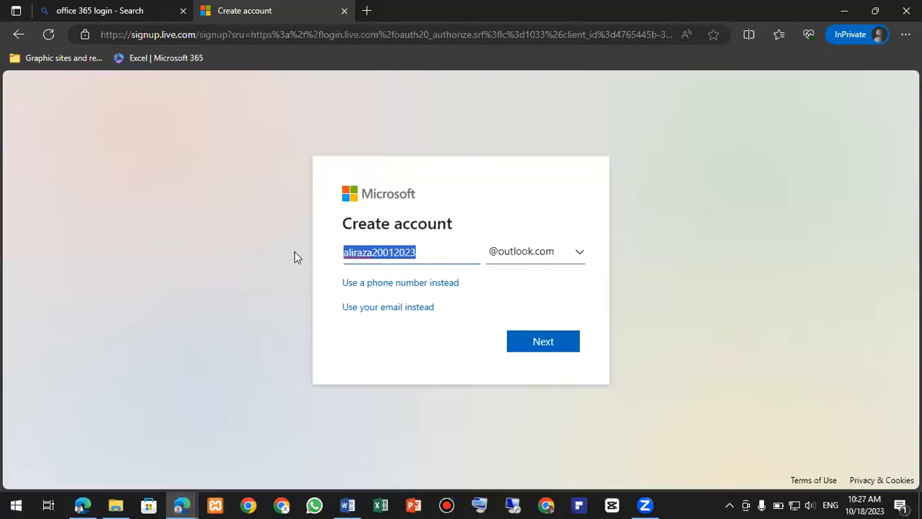
click(545, 344)
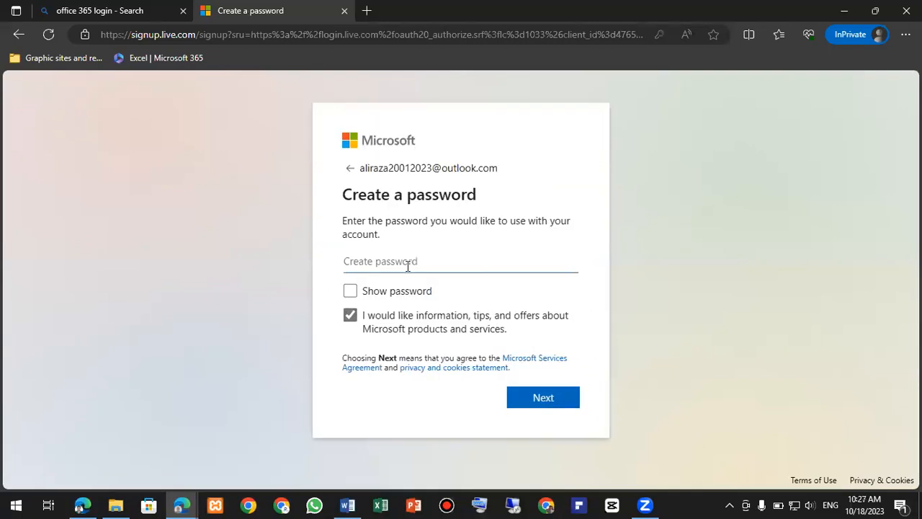
click(406, 264)
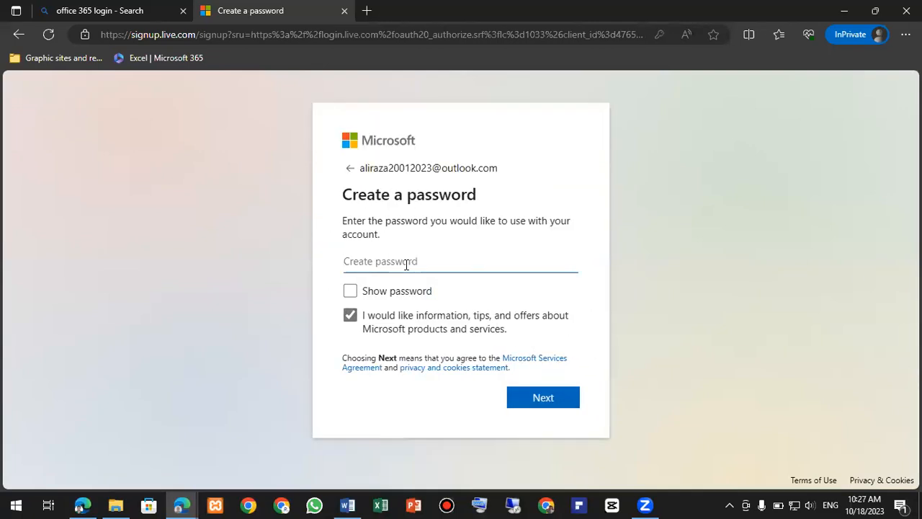
click(356, 504)
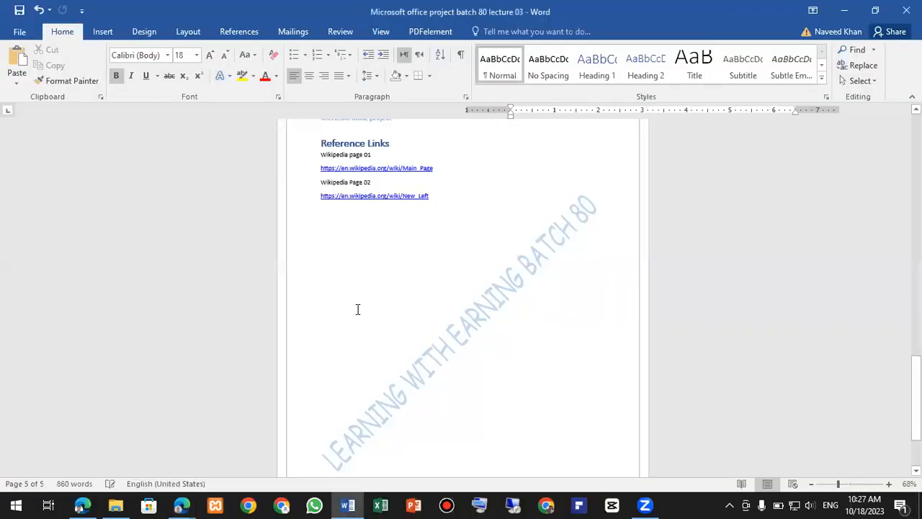
- Create a new document titled 'Password' in the Title style
key(ctrl+n)
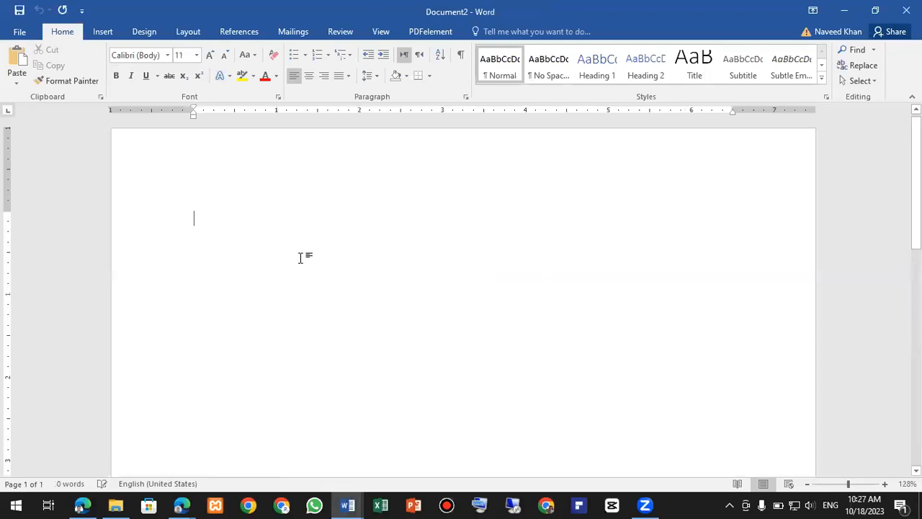
text(Password)
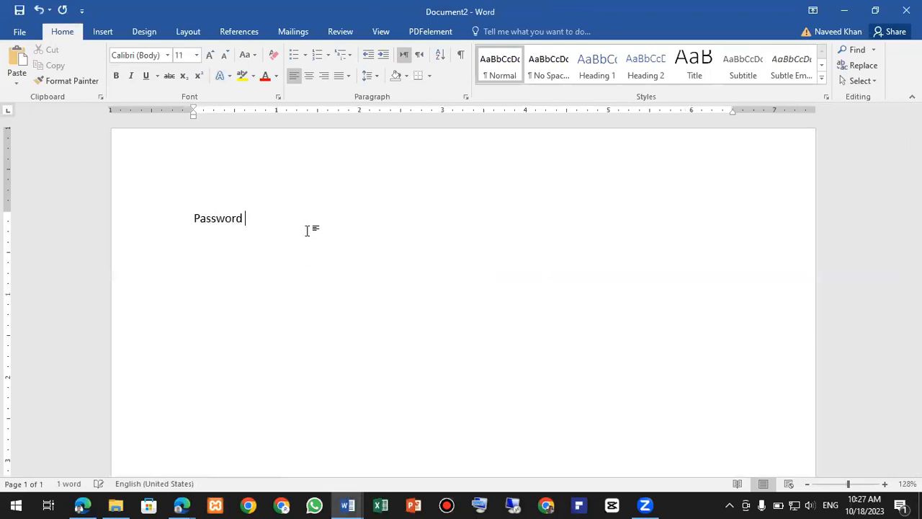
drag(307, 228, 193, 219)
click(694, 64)
click(356, 233)
key(Return)
- Add a 'Steps' line and a first bullet 'First alphabet should be Capital --> A G B'
text(Steps)
key(Return)
click(294, 55)
scroll(268, 267, up, 7)
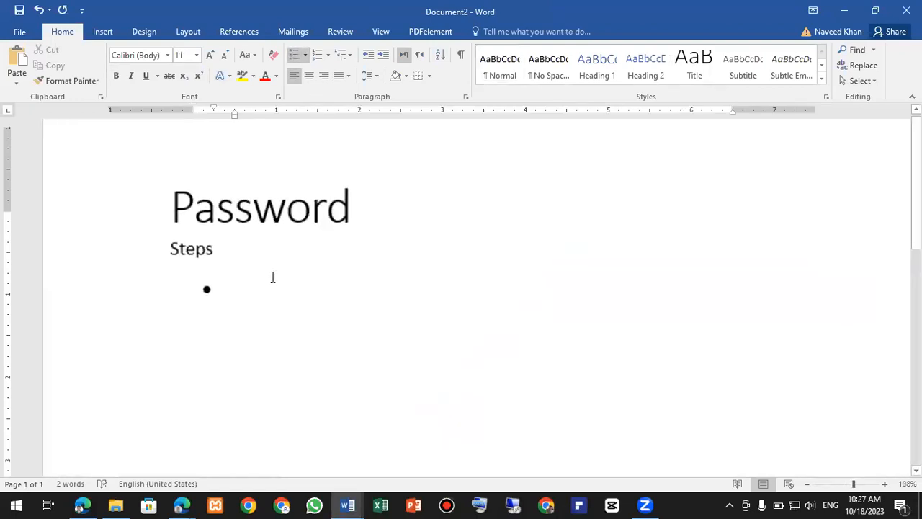
text(Fi)
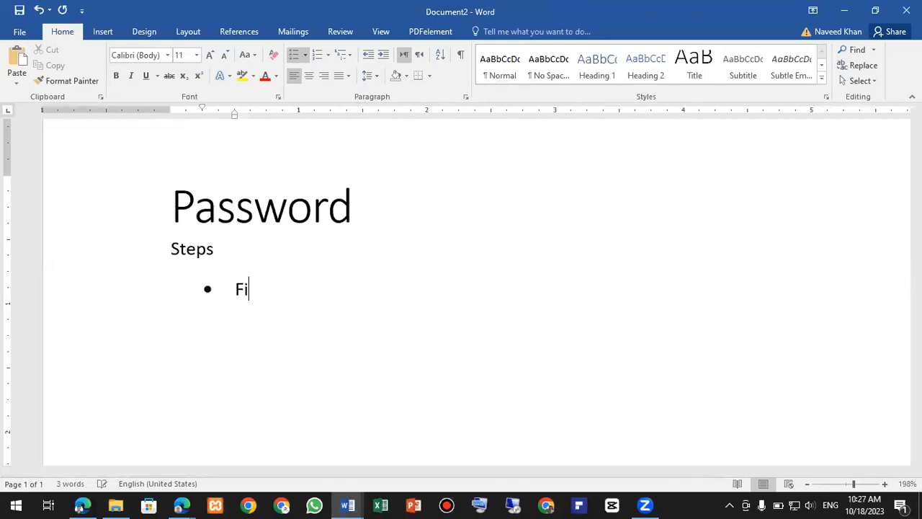
text(rst apla)
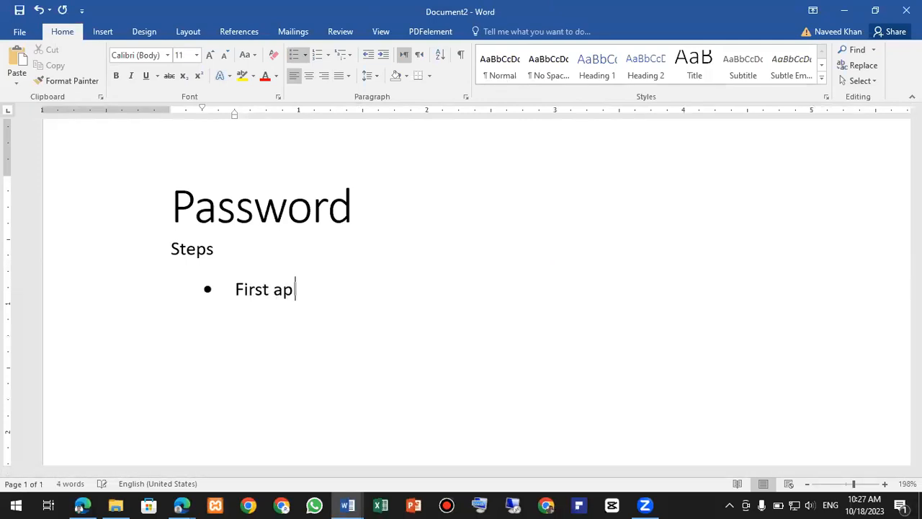
key(BackSpace)
key(BackSpace)
key(BackSpace)
text(lphabet sh)
key(BackSpace)
text(hould be Capital)
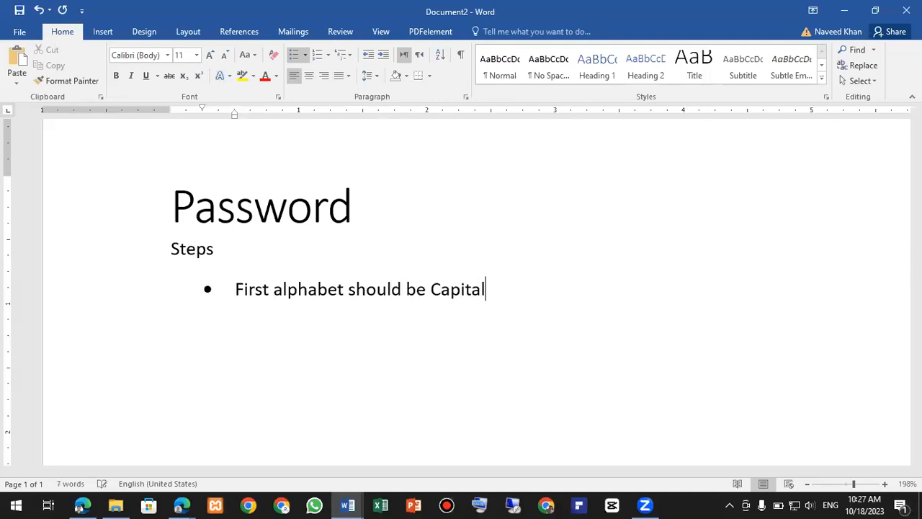
text( A G B)
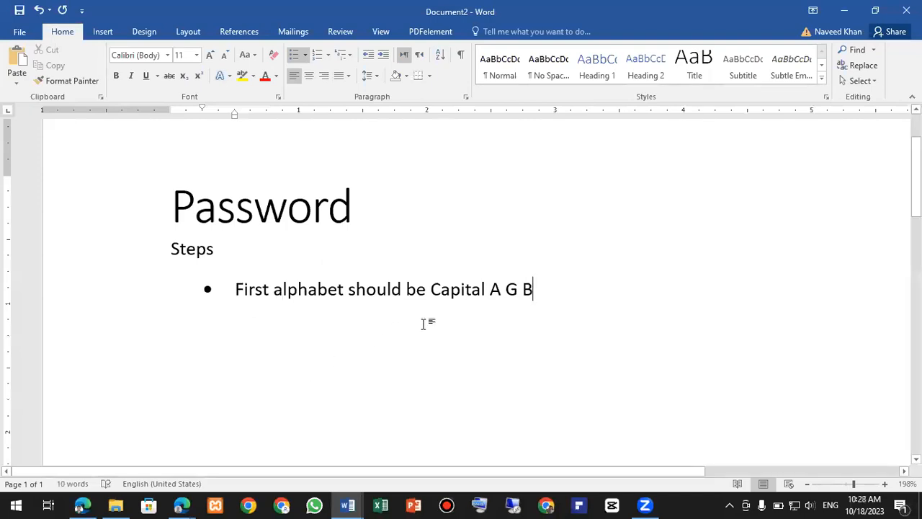
click(490, 287)
text(-->)
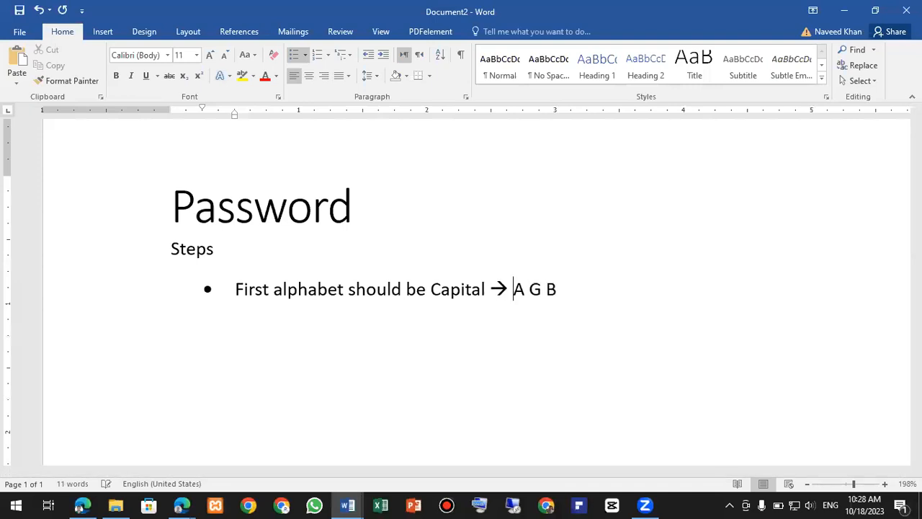
click(583, 287)
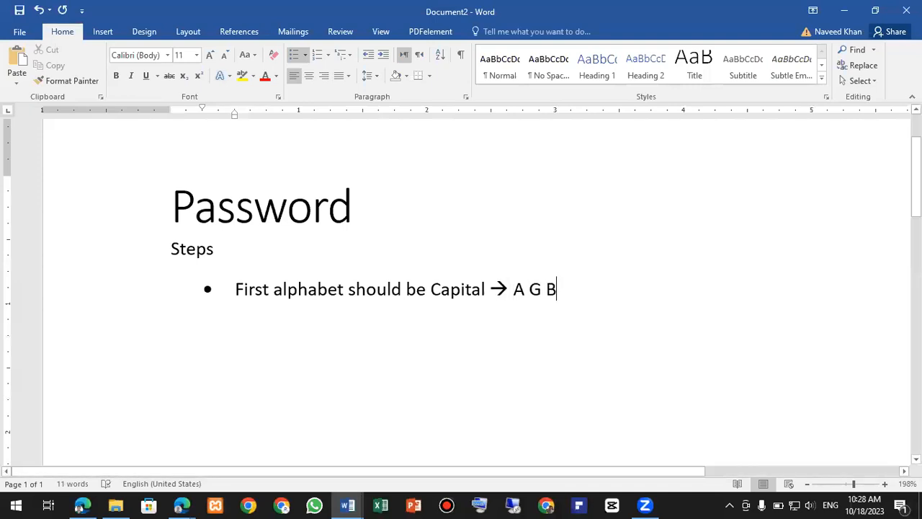
- Add bullets saying the rest of the alphabet is small (a g b) and 'small character'
key(Return)
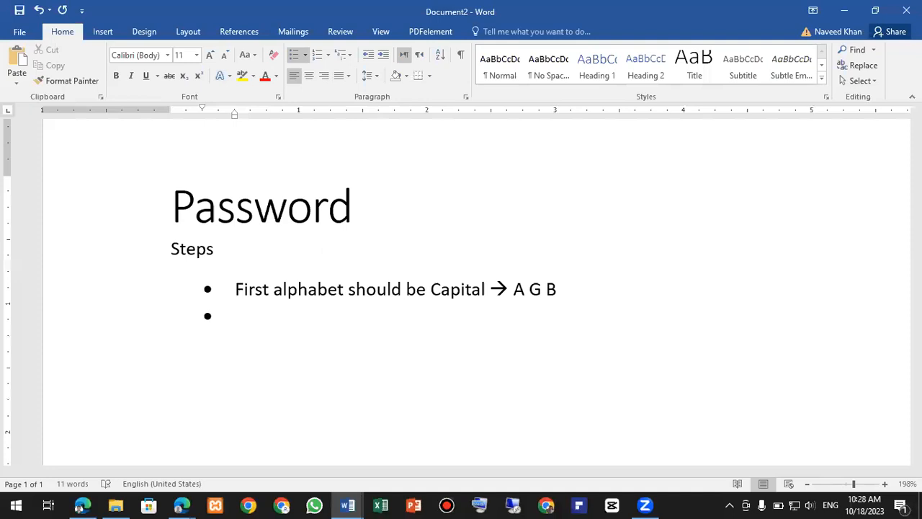
text(small )
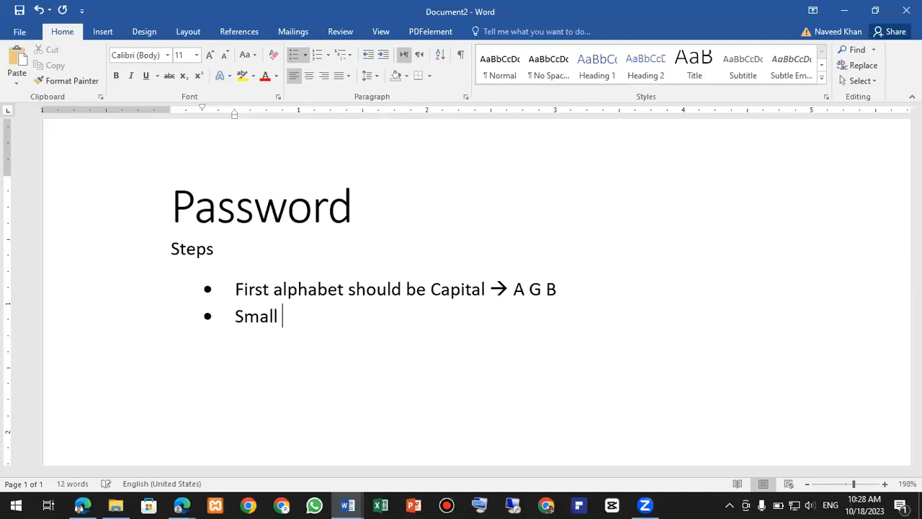
text(====)
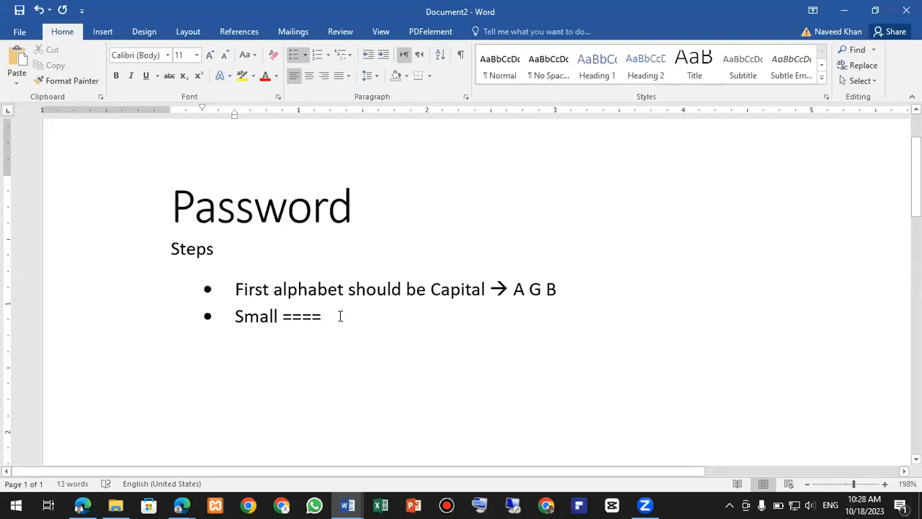
text( -->)
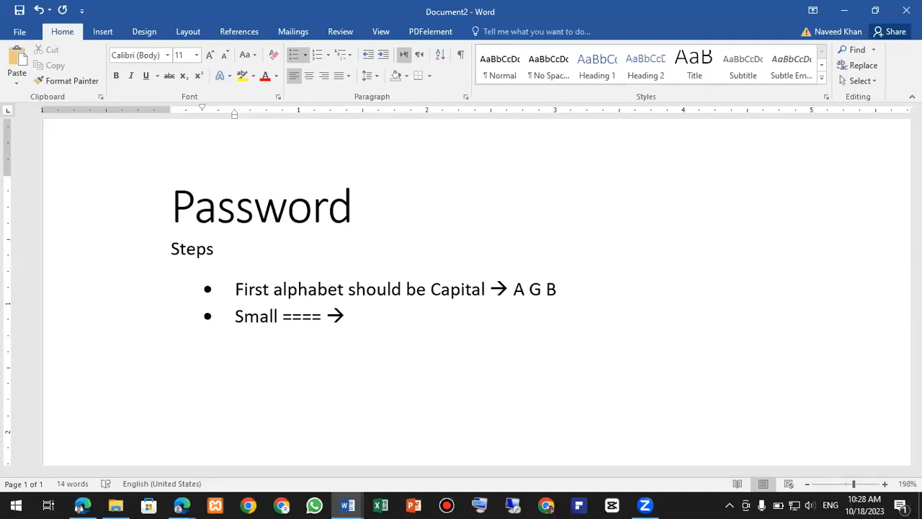
key(Left)
key(Left)
key(Left)
key(Left)
key(Left)
key(Left)
key(Left)
key(Left)
key(Left)
key(Left)
key(Left)
key(Left)
key(Left)
text(Rest o)
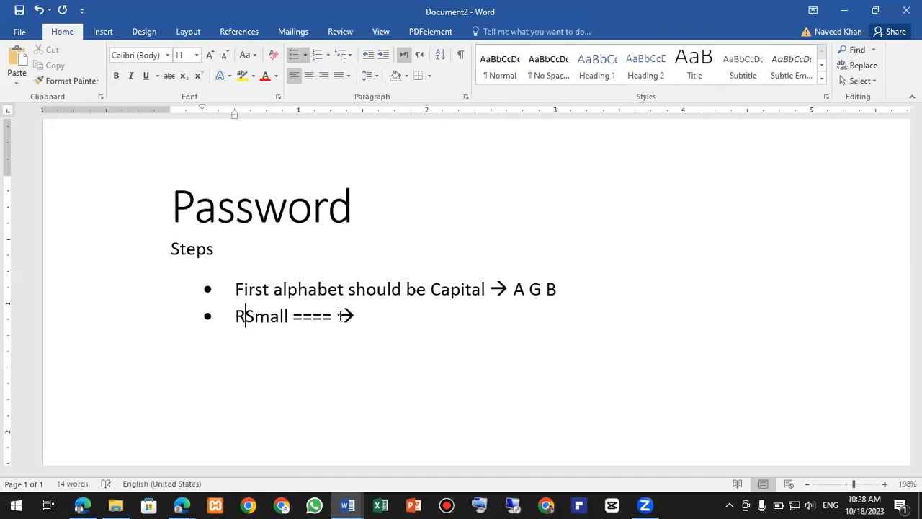
text(f )
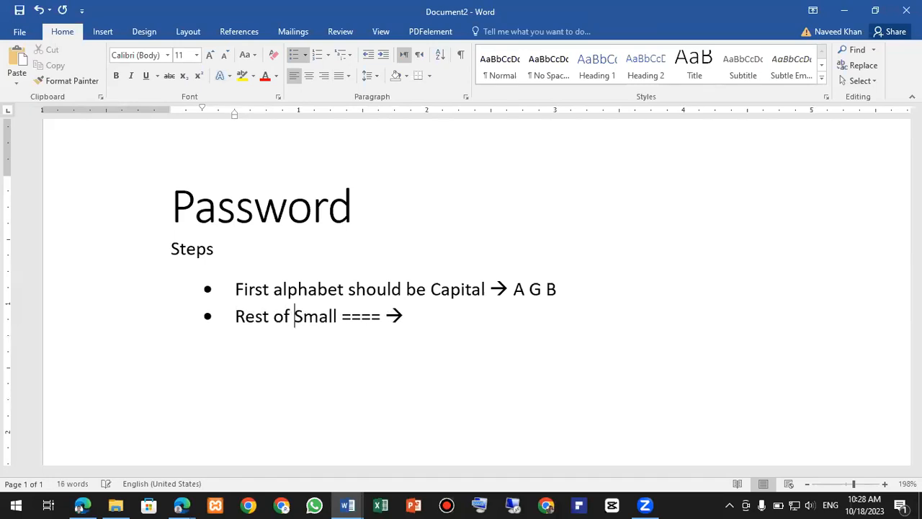
text(other A)
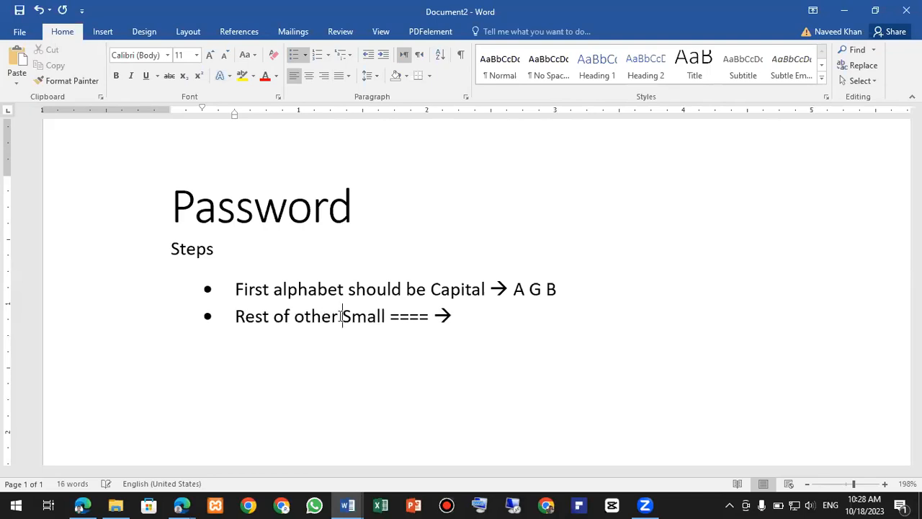
text(lphabet)
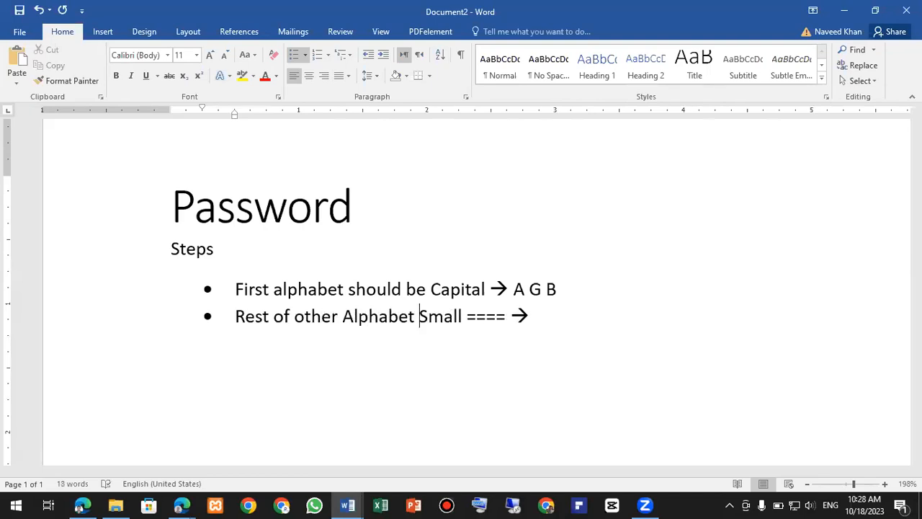
key(End)
text(a g b)
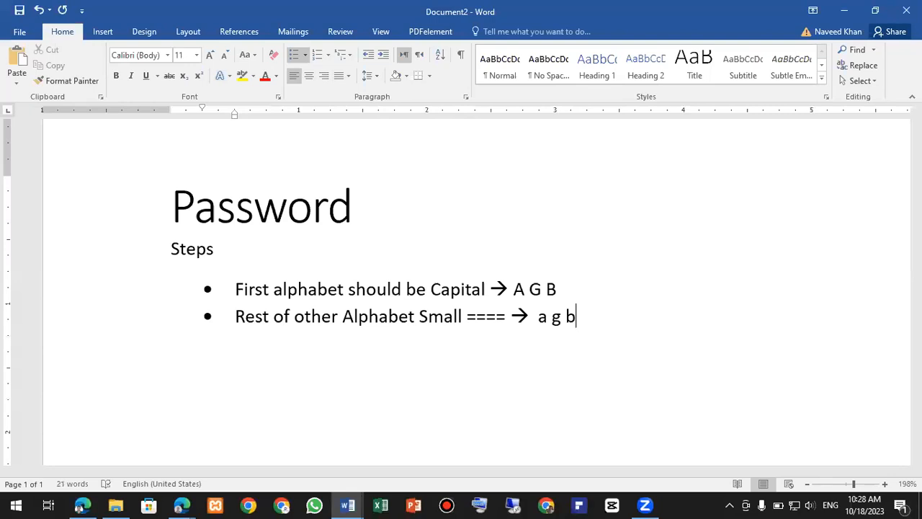
key(Return)
text(small character)
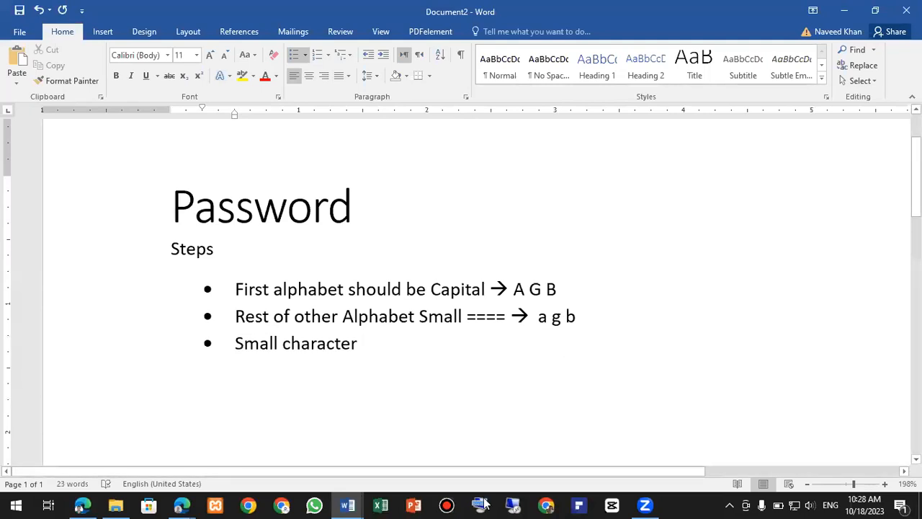
- Use the Windows on-screen keyboard to add 67 after 'Small character'
key(ctrl+super+o)
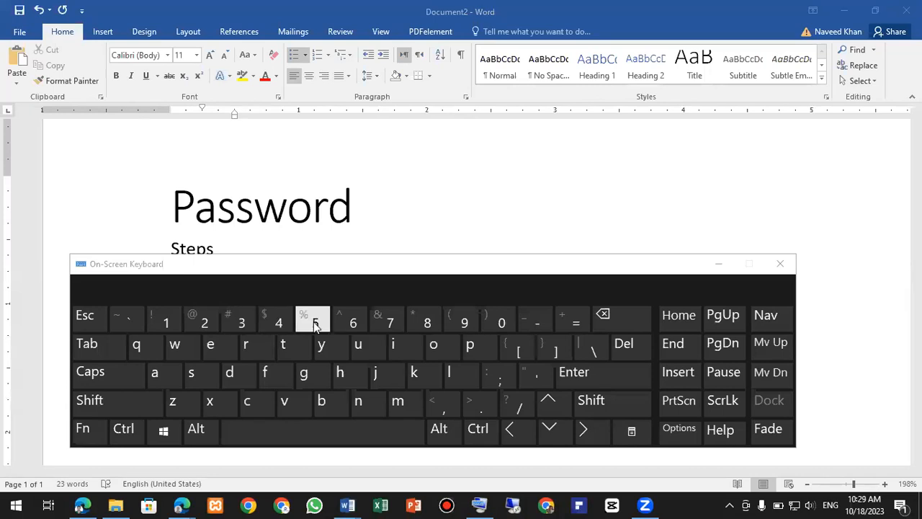
drag(354, 269, 346, 408)
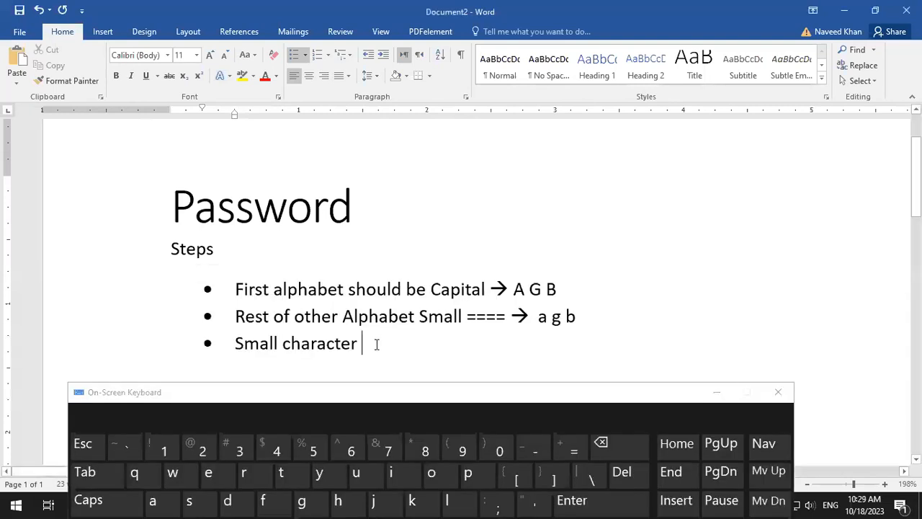
click(351, 445)
click(382, 445)
- Move the on-screen keyboard higher and add the symbols &% to the third bullet
click(443, 398)
drag(443, 397, 445, 380)
scroll(434, 299, down, 4)
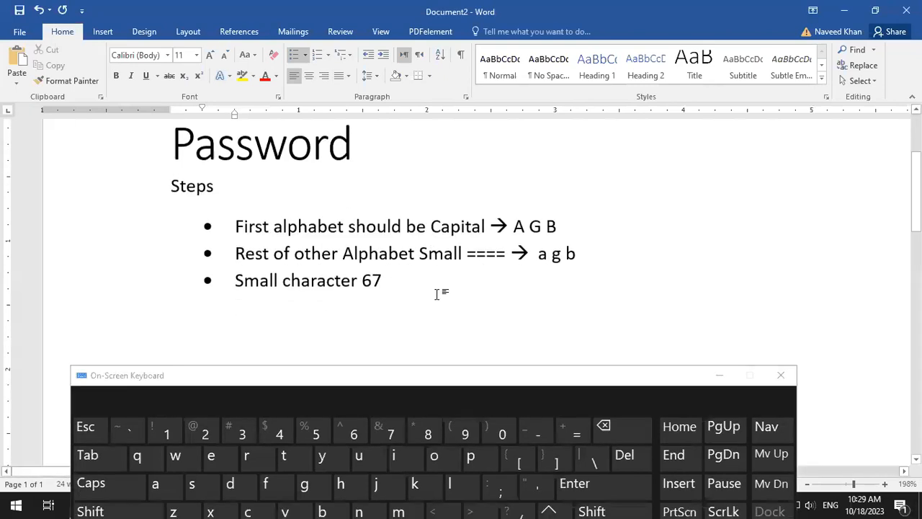
click(431, 378)
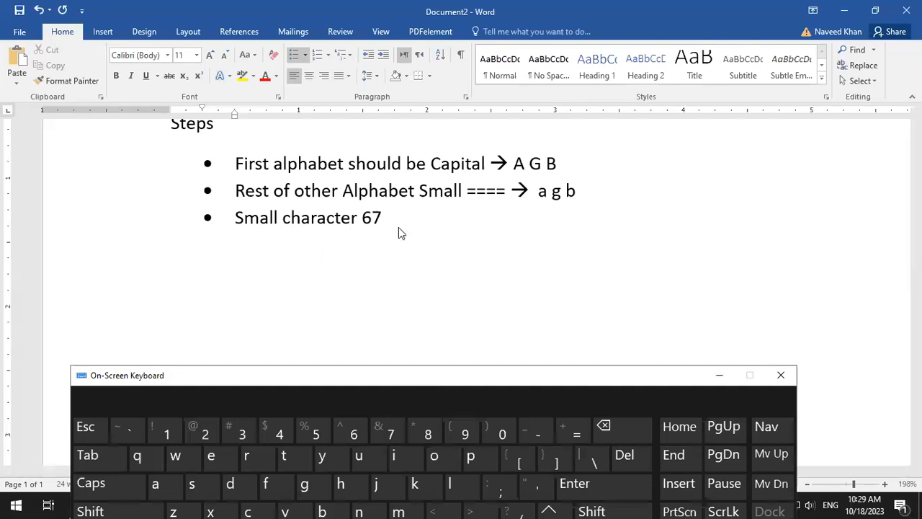
drag(428, 375, 413, 265)
click(580, 407)
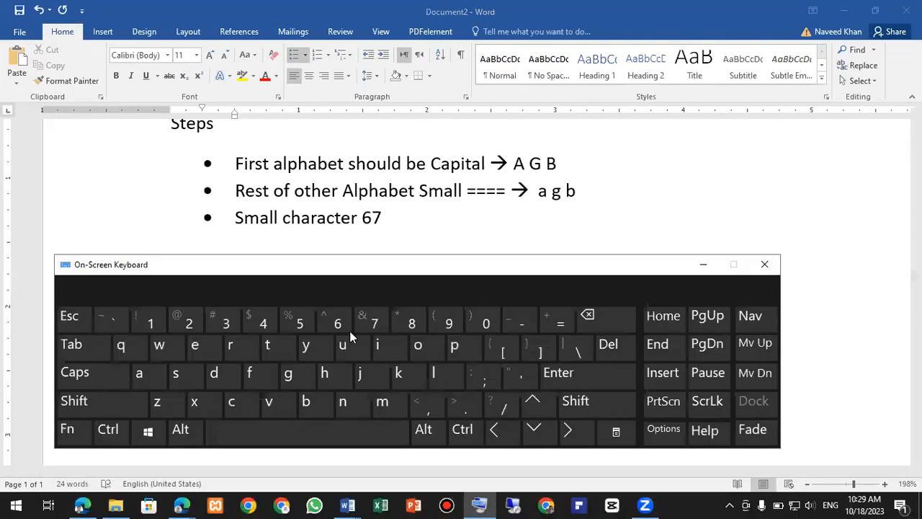
click(395, 222)
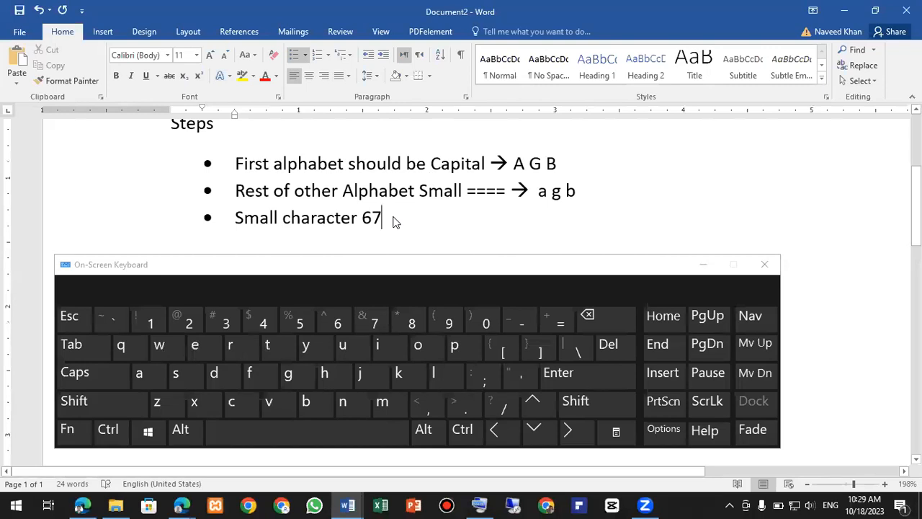
key(shift)
text(&)
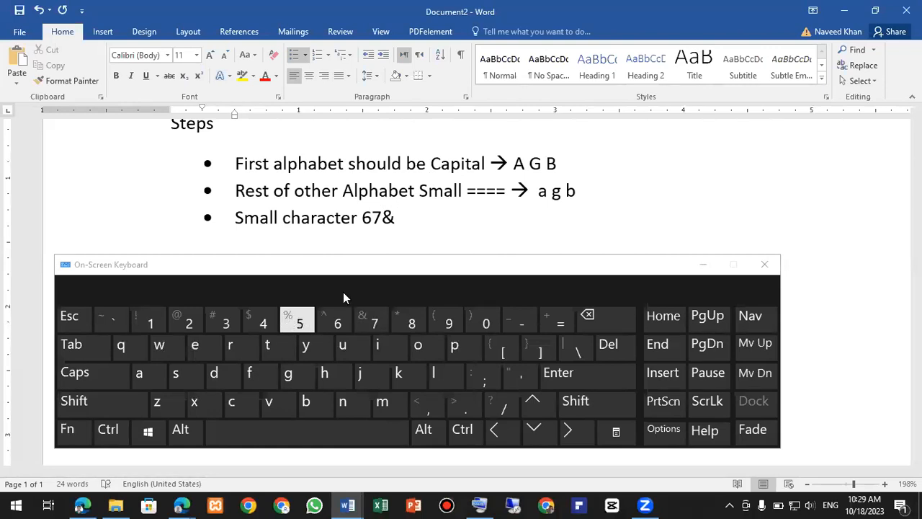
text(%)
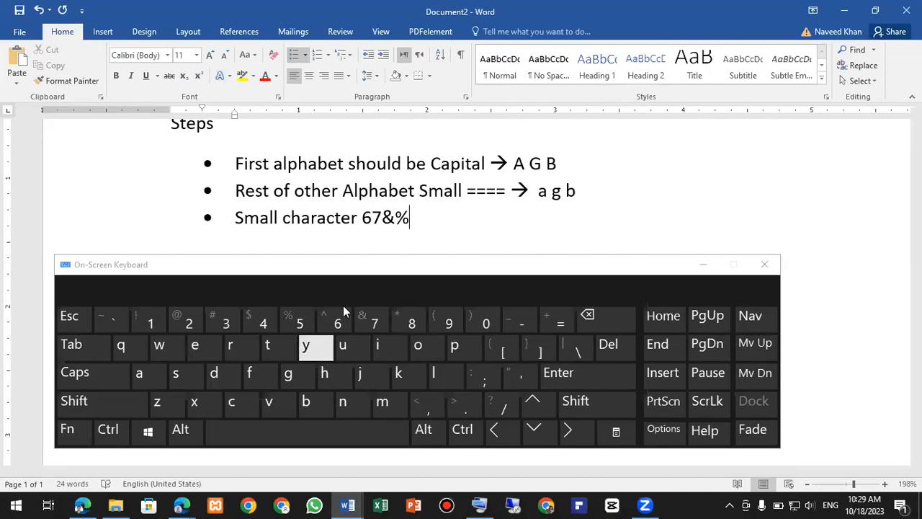
- Delete the 67 so the bullet reads 'Small character &%', and close the on-screen keyboard
click(378, 217)
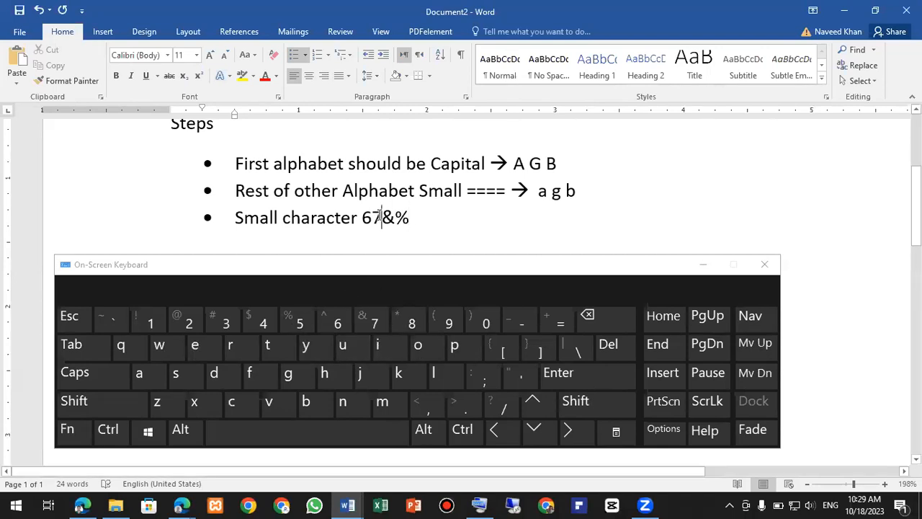
key(BackSpace)
key(BackSpace)
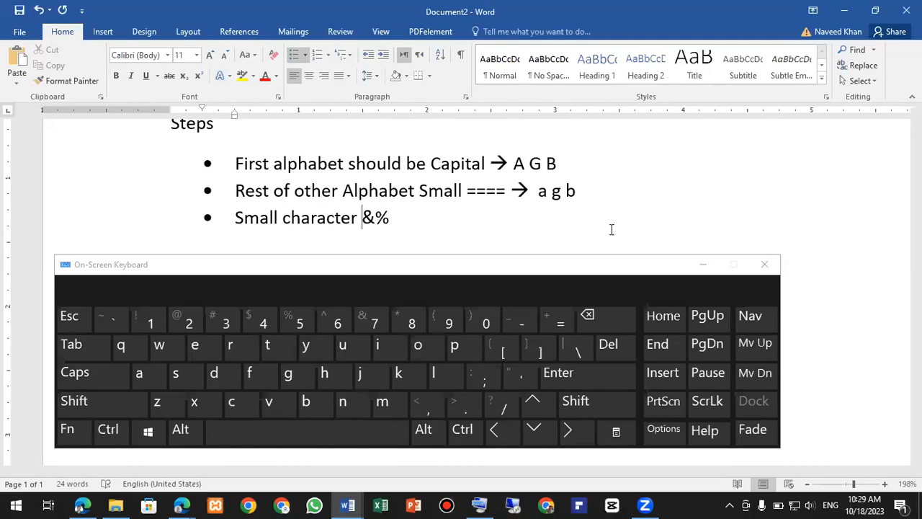
click(765, 265)
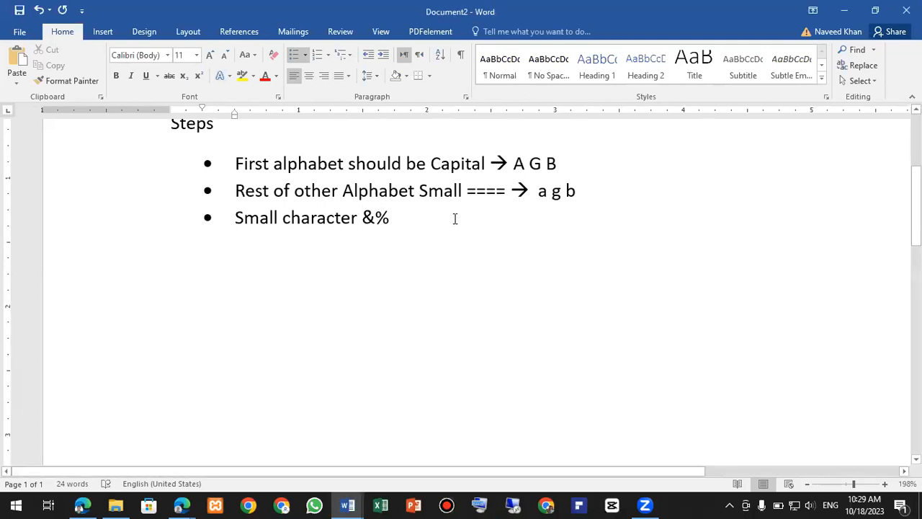
- Add a fourth bullet 'Must have number 2003', then end the list with a centred empty line
key(Return)
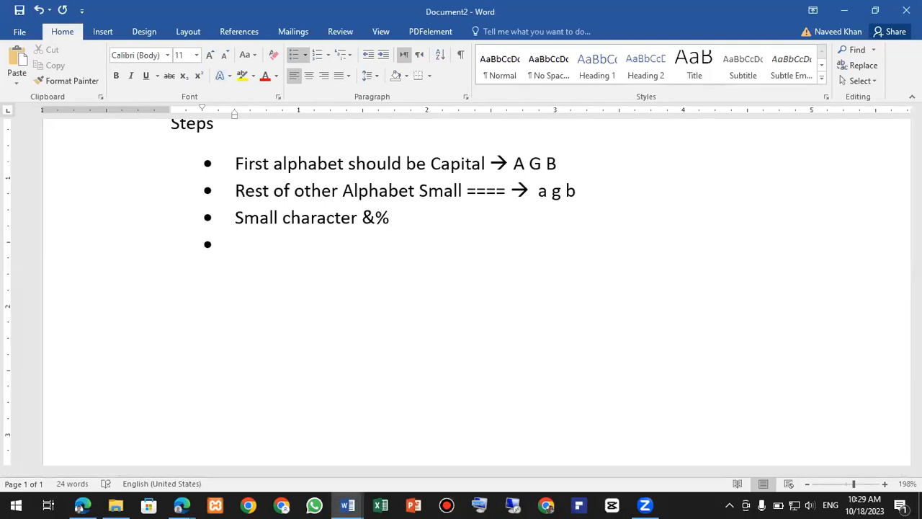
text(must have number)
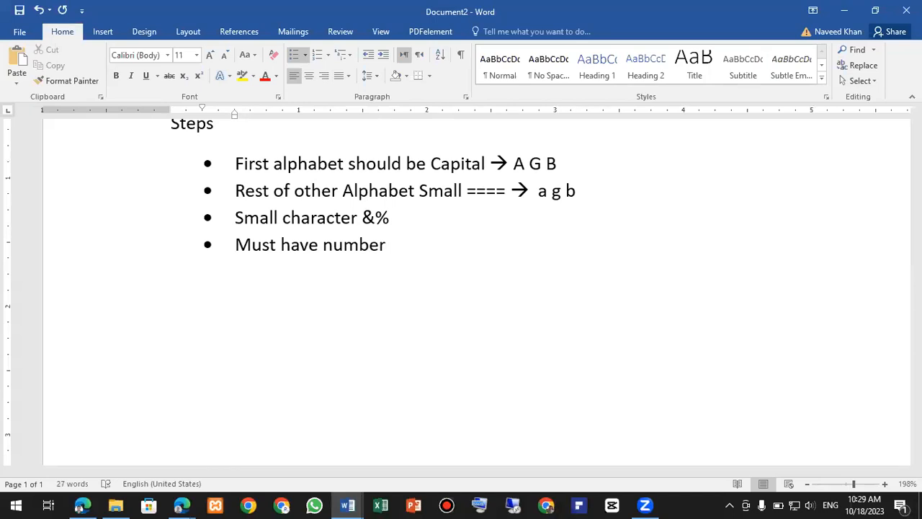
text( 1)
key(BackSpace)
text(2003)
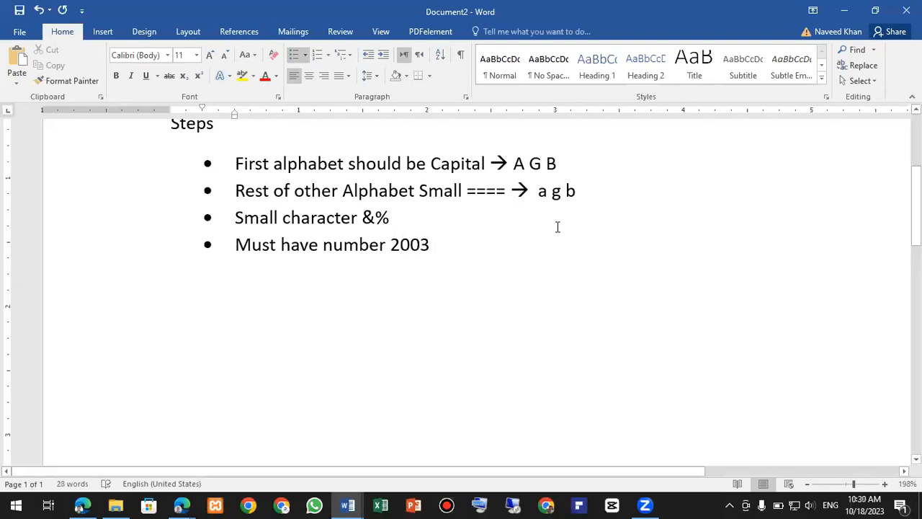
key(Return)
key(BackSpace)
key(BackSpace)
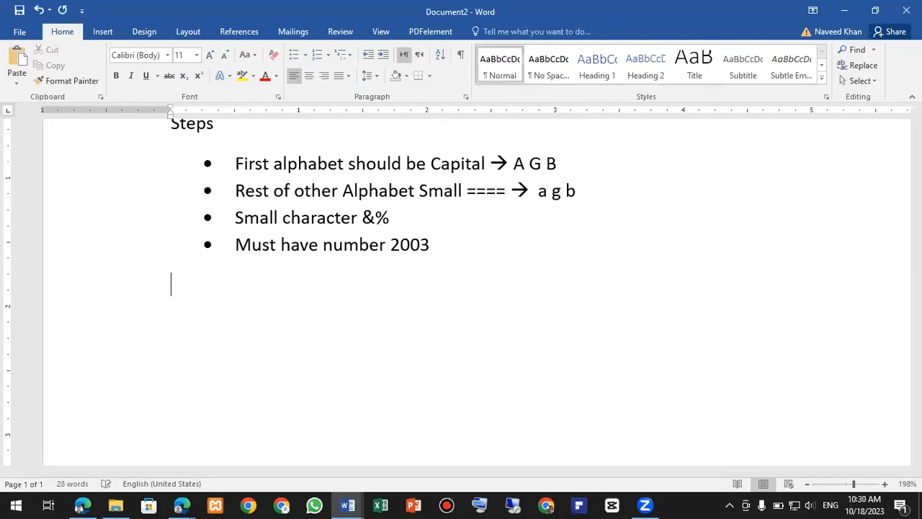
key(ctrl+e)
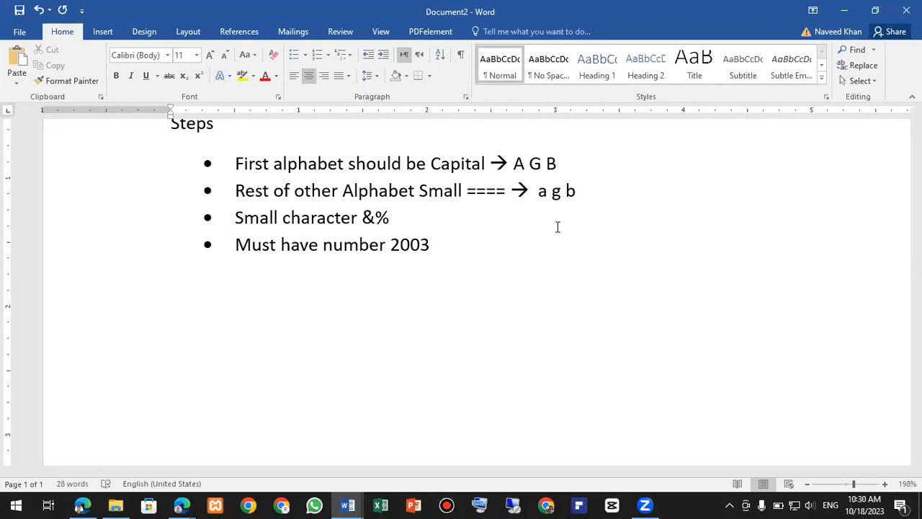
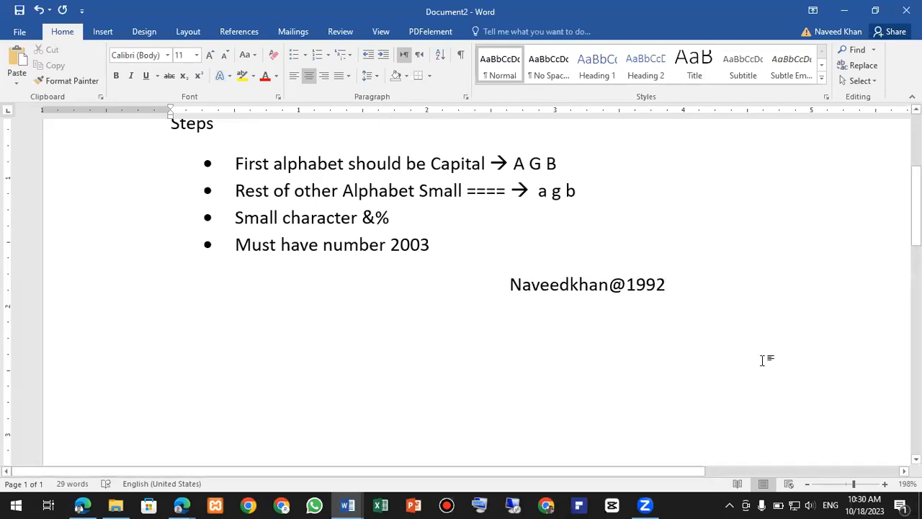
- Type a sample password on the centred line, then return to the Edge sign-up page
triple_click(503, 291)
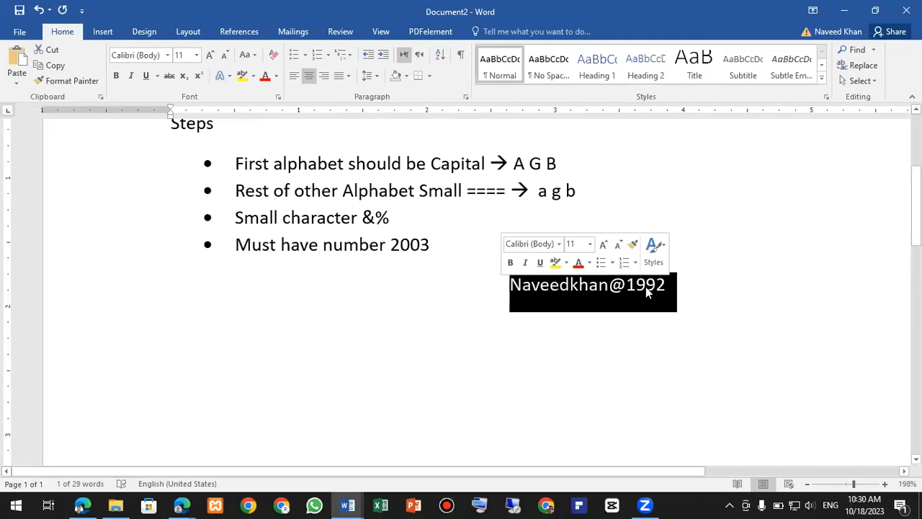
click(665, 285)
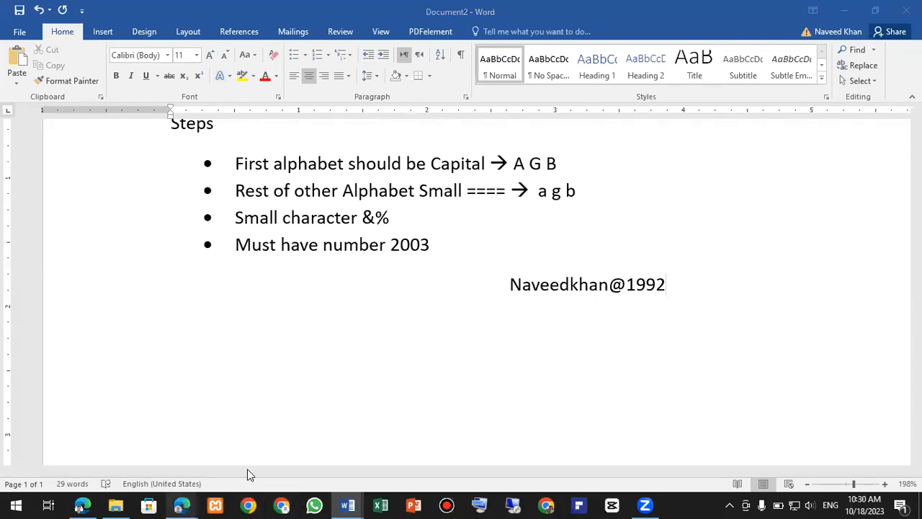
click(247, 467)
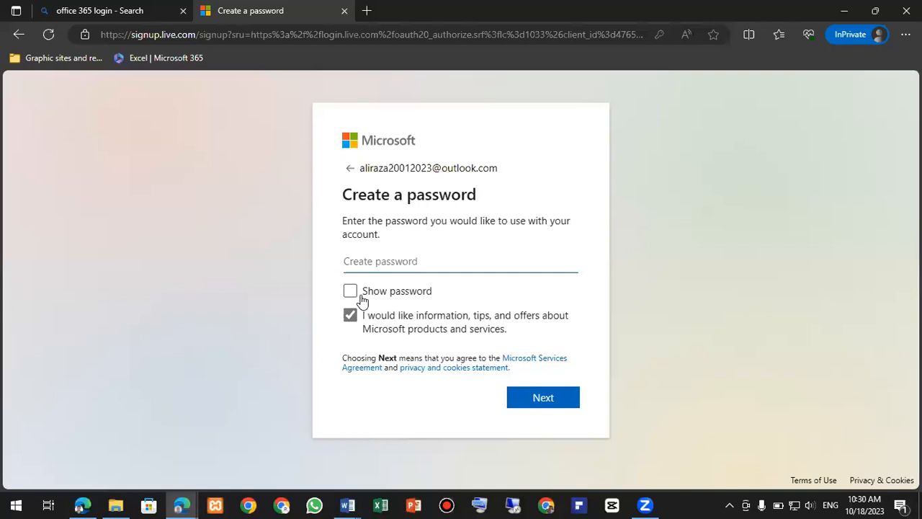
- Enter the new account password, retyping it once, and submit it
text(•••••)
key(BackSpace)
key(BackSpace)
key(BackSpace)
key(BackSpace)
key(BackSpace)
text(•••••••••)
click(540, 405)
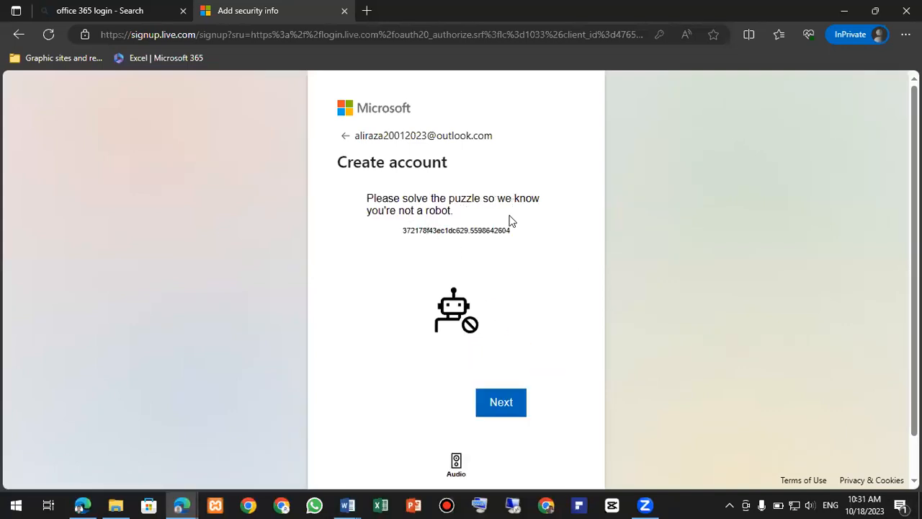
- Rotate the animal twice to match the hand's direction and submit the puzzle
scroll(477, 333, down, 1)
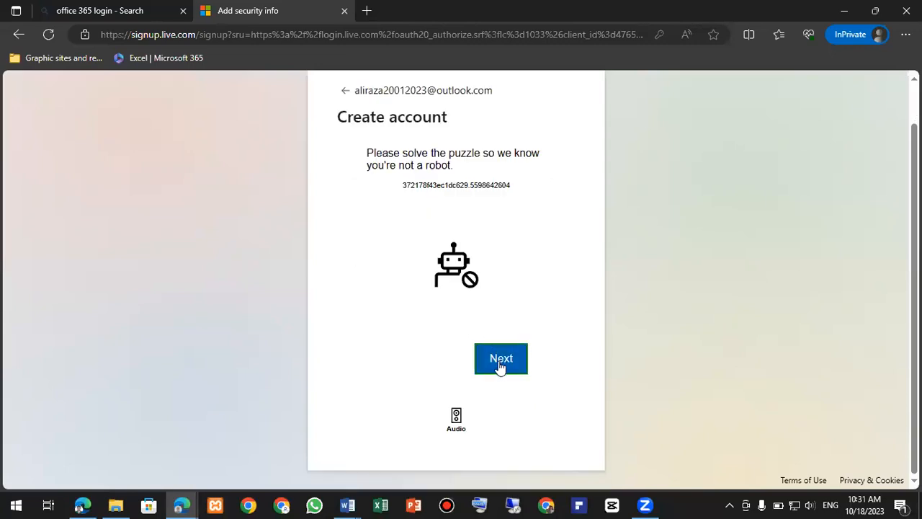
click(501, 360)
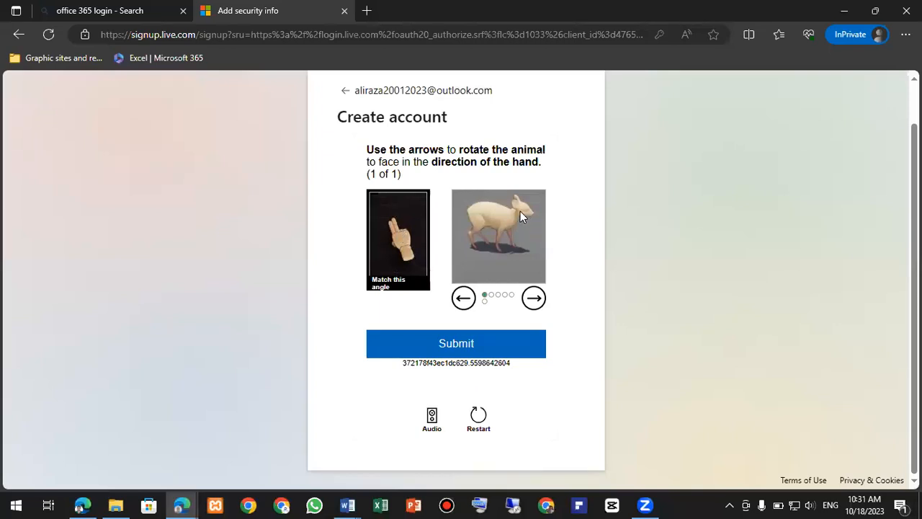
click(464, 299)
click(464, 300)
click(464, 300)
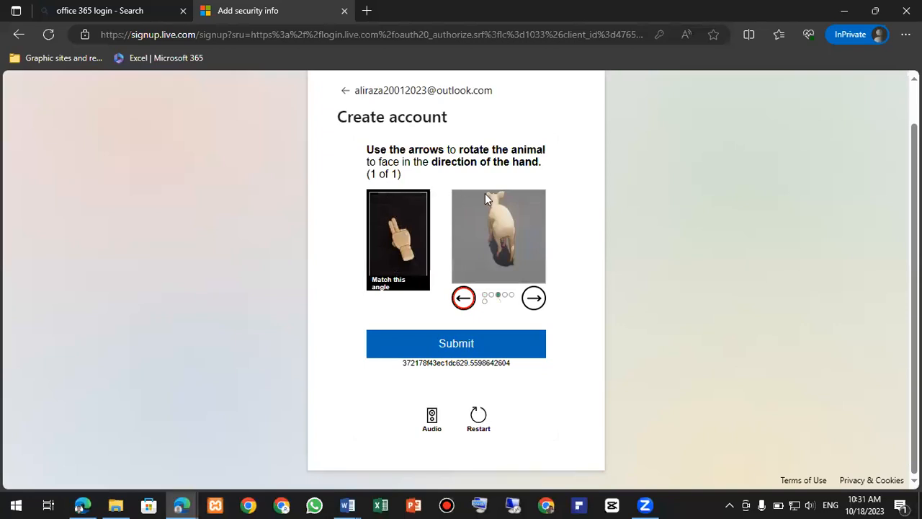
click(461, 346)
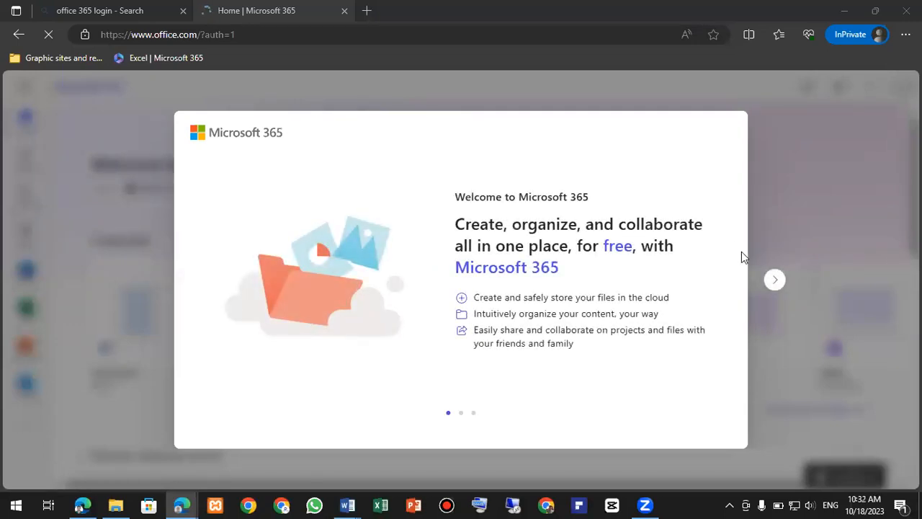
- Dismiss the welcome slides and the Create with Microsoft 365 tour, then show the account panel
click(779, 283)
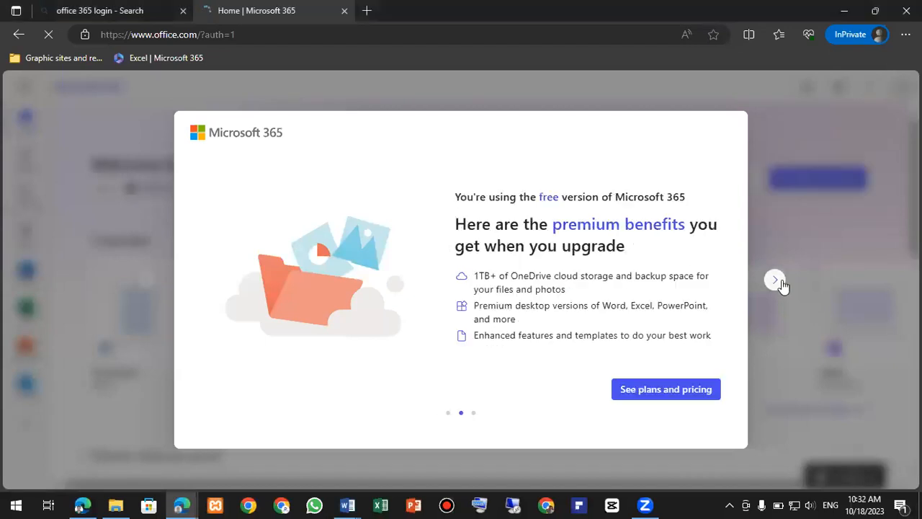
click(778, 283)
click(777, 281)
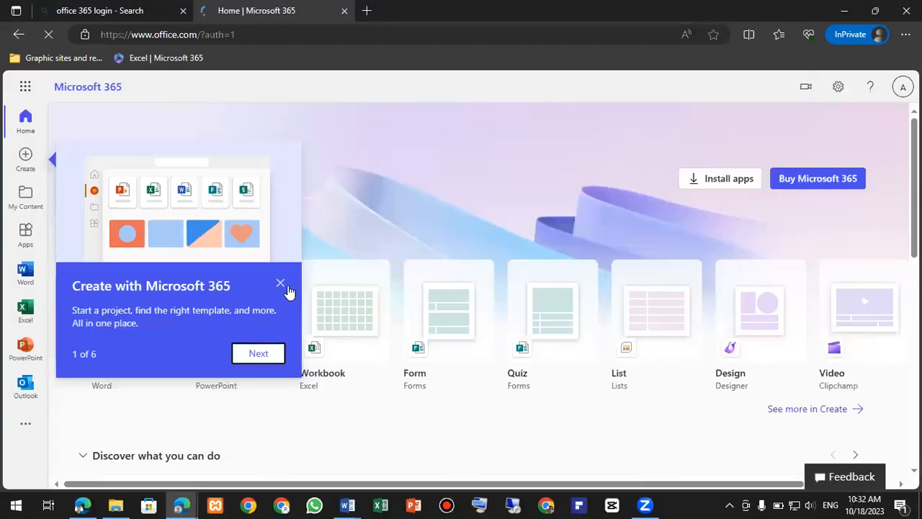
click(281, 284)
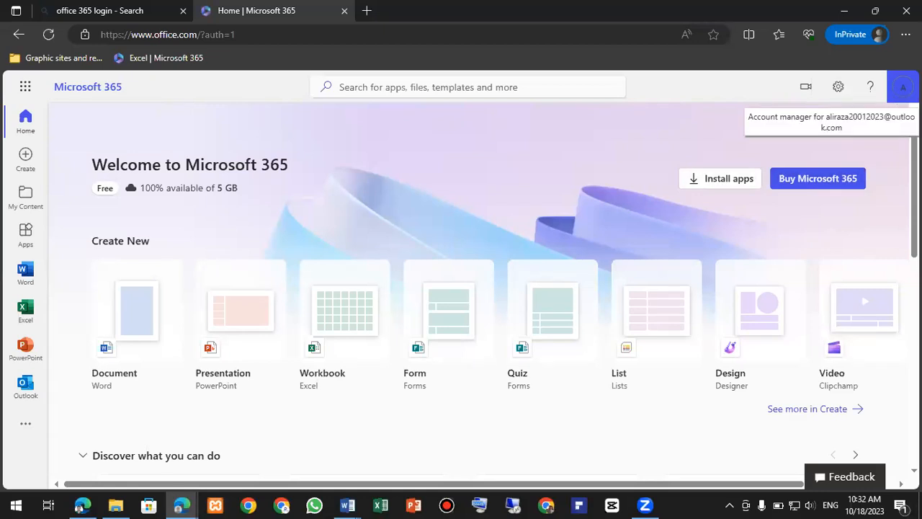
click(905, 87)
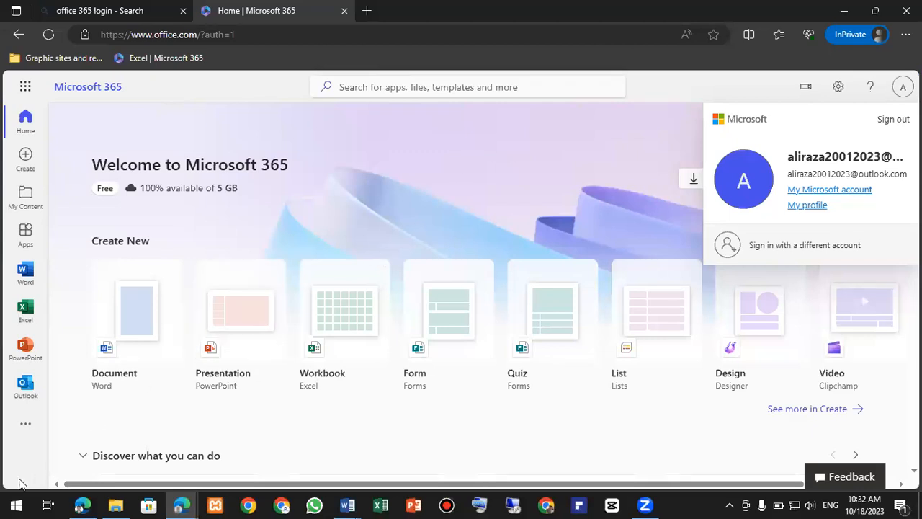
click(21, 502)
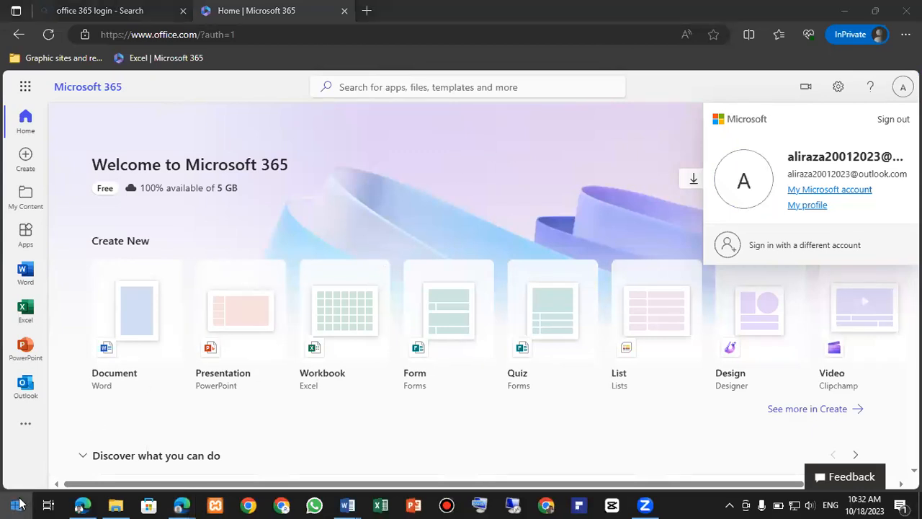
- Launch Snipping Tool from Start search and snip the full Microsoft 365 home page
mouse_move(21, 484)
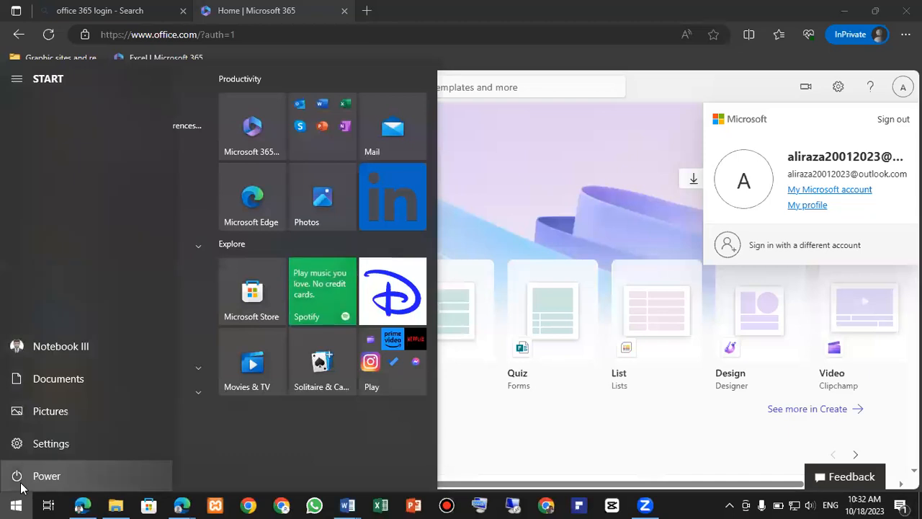
text(snip)
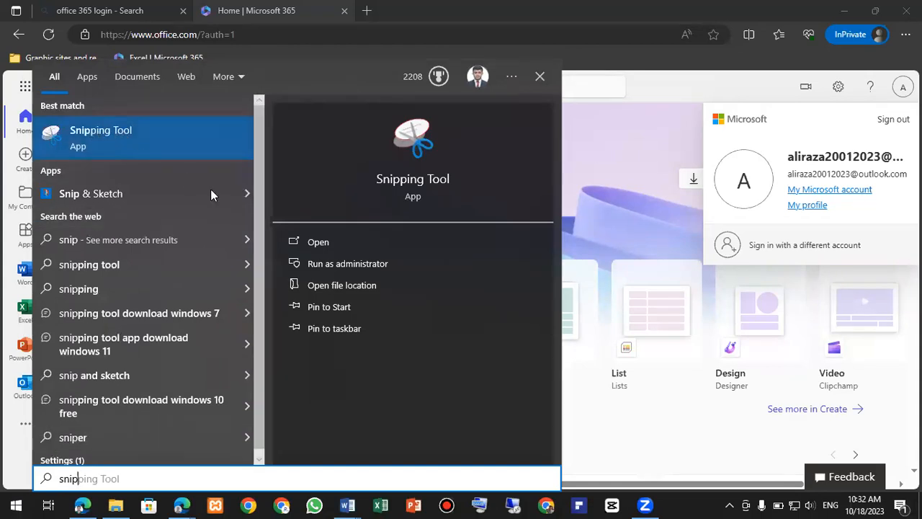
click(314, 245)
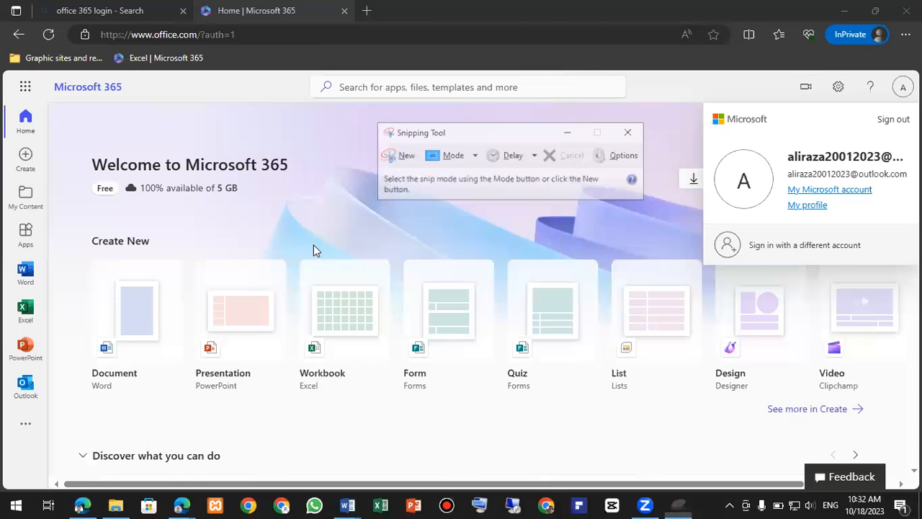
click(393, 156)
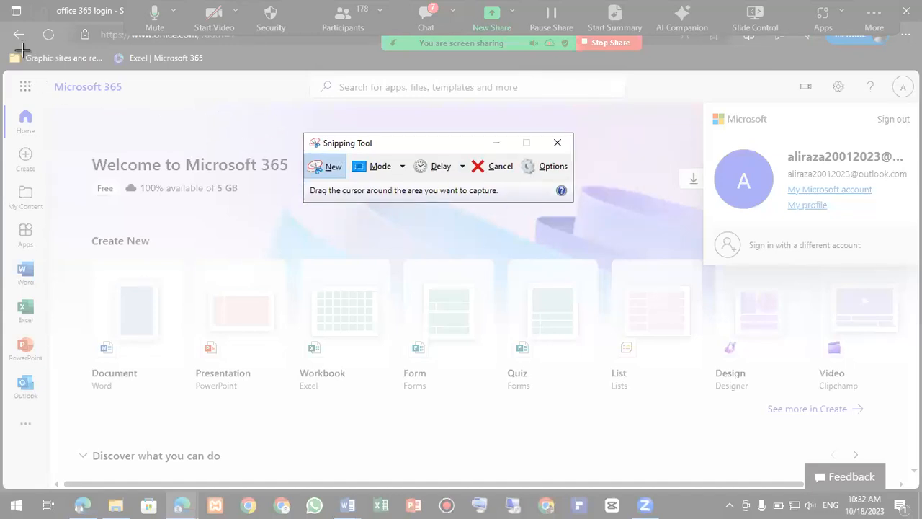
drag(7, 46, 918, 490)
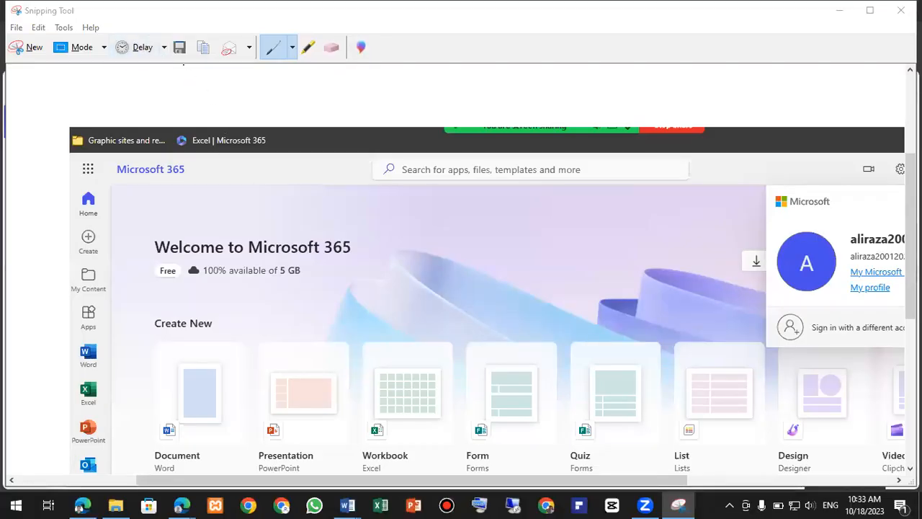
- Save the snip as PNG 'Assignment 03 batch 80' in the Pictures folder
click(181, 47)
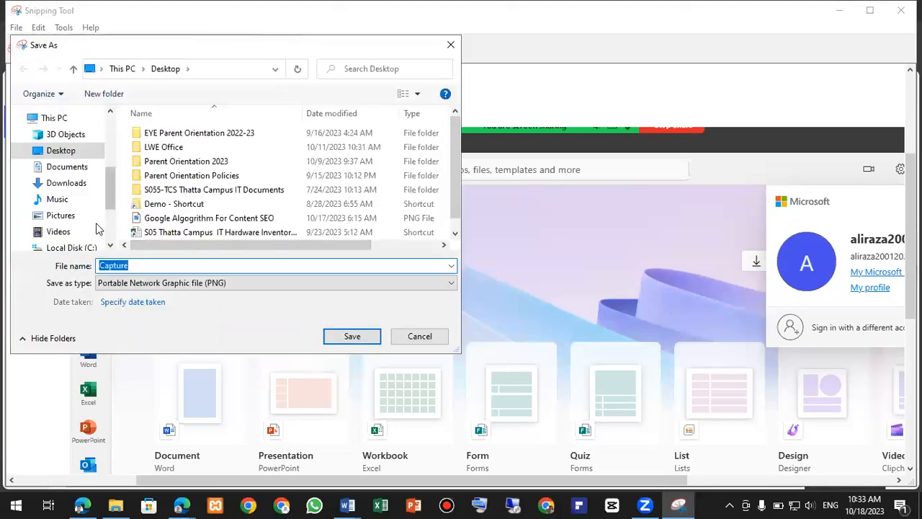
click(62, 215)
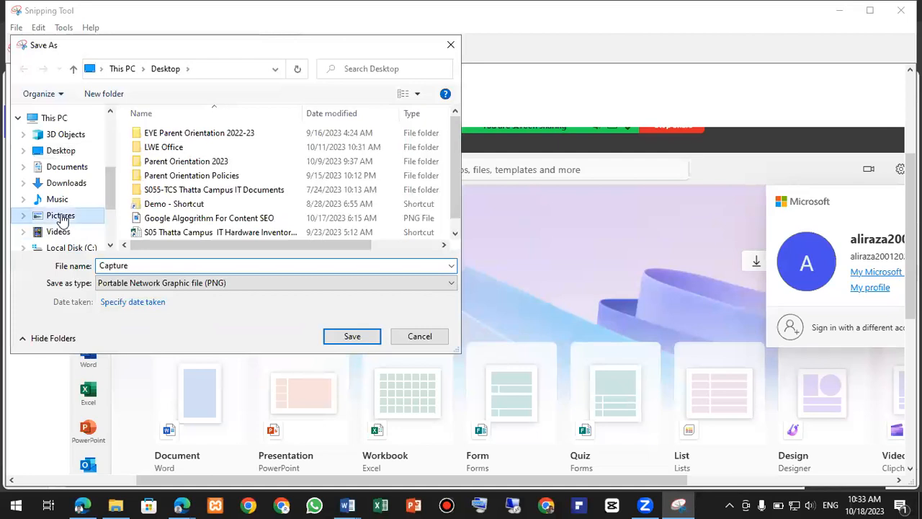
double_click(132, 266)
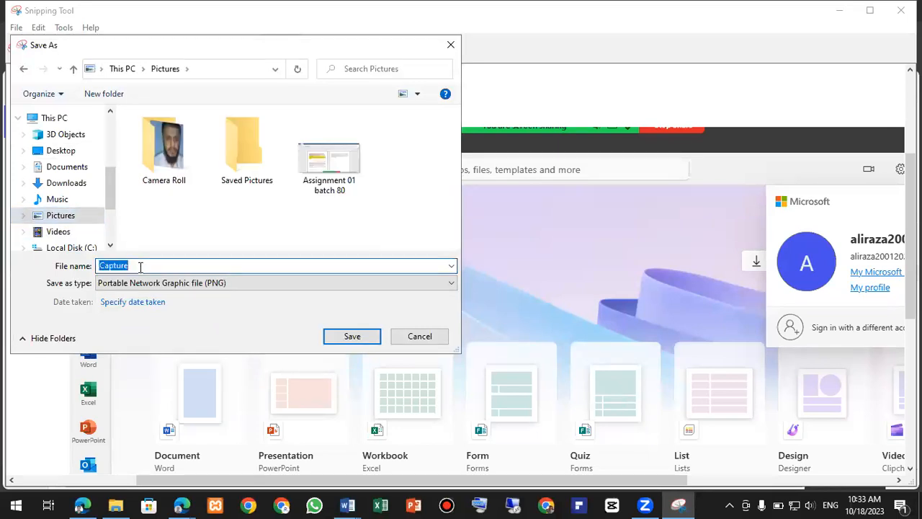
text(Assignbment)
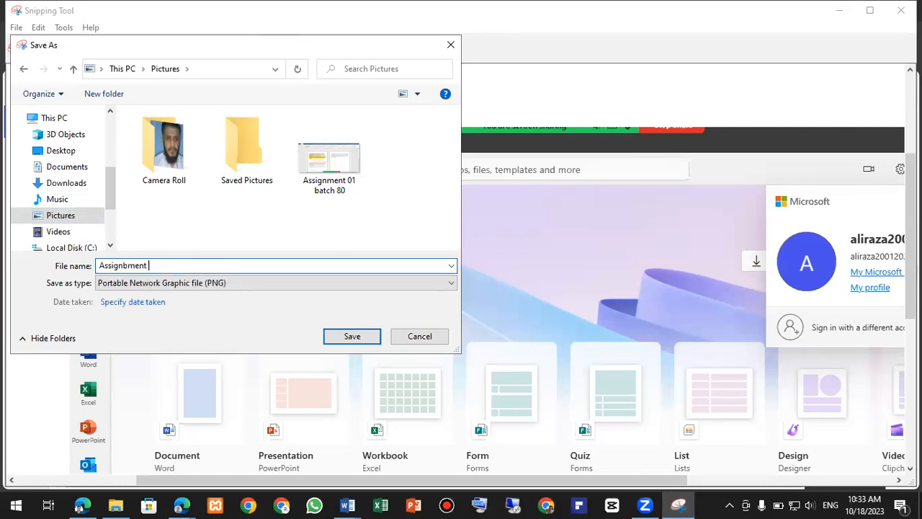
key(BackSpace)
key(BackSpace)
key(BackSpace)
key(BackSpace)
key(BackSpace)
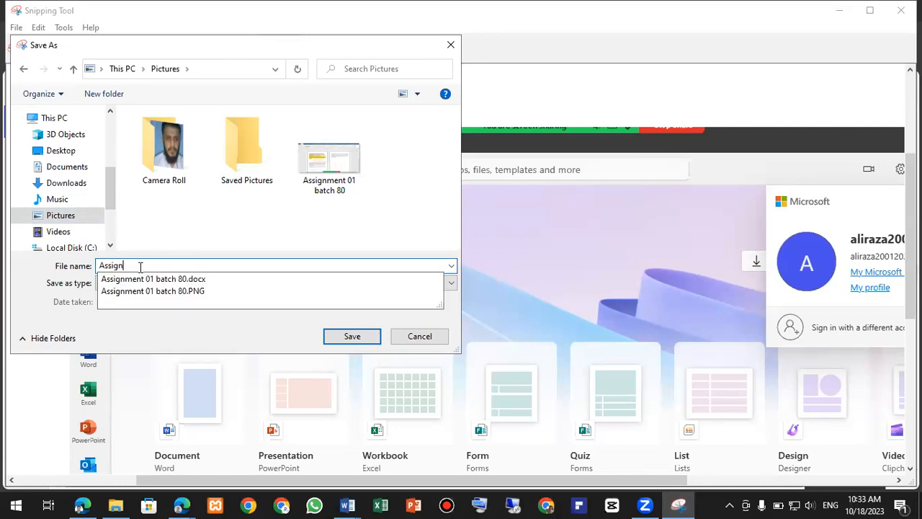
text(ment 02)
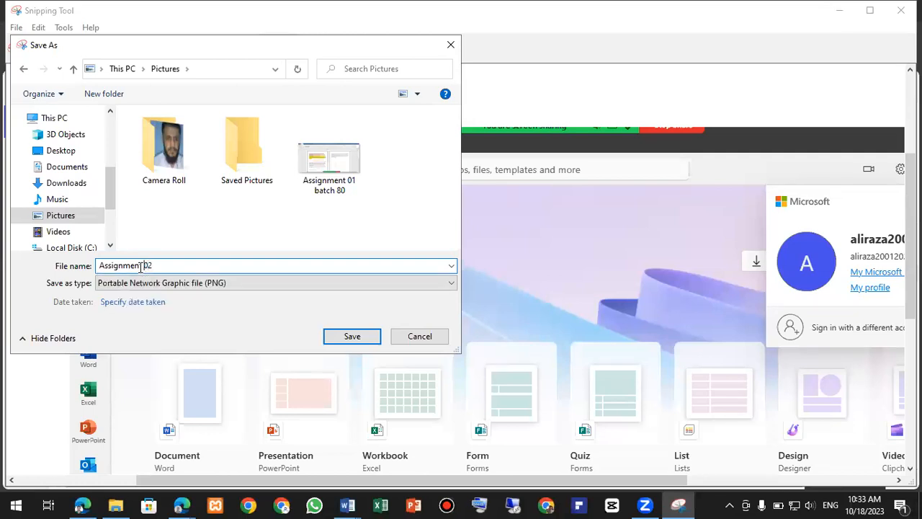
key(BackSpace)
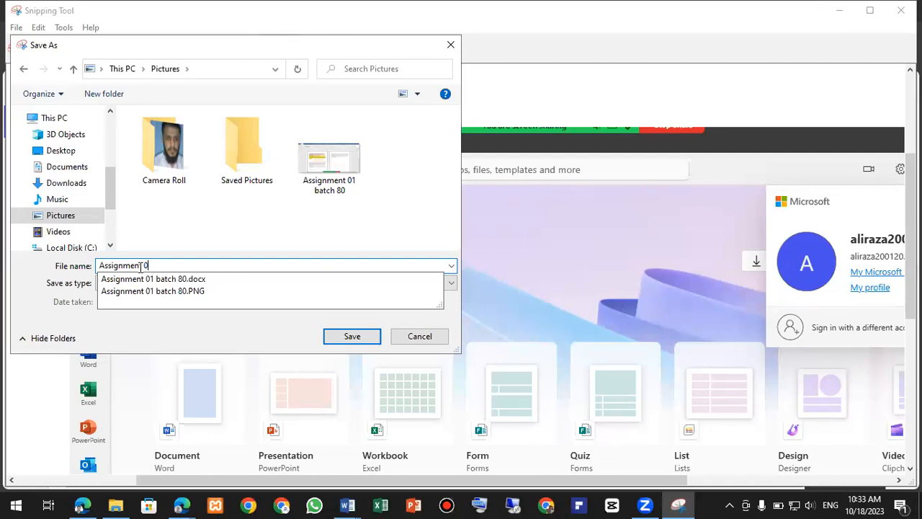
text(3)
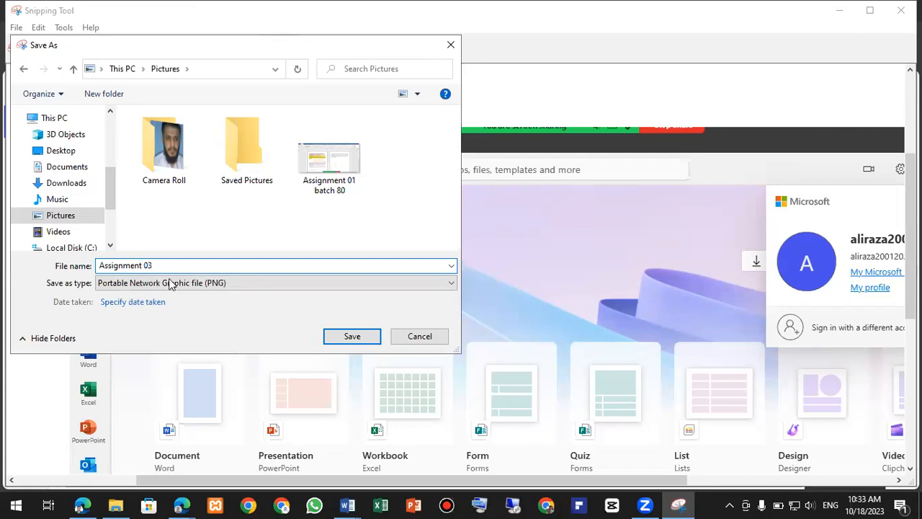
text( bnatch)
key(BackSpace)
click(351, 337)
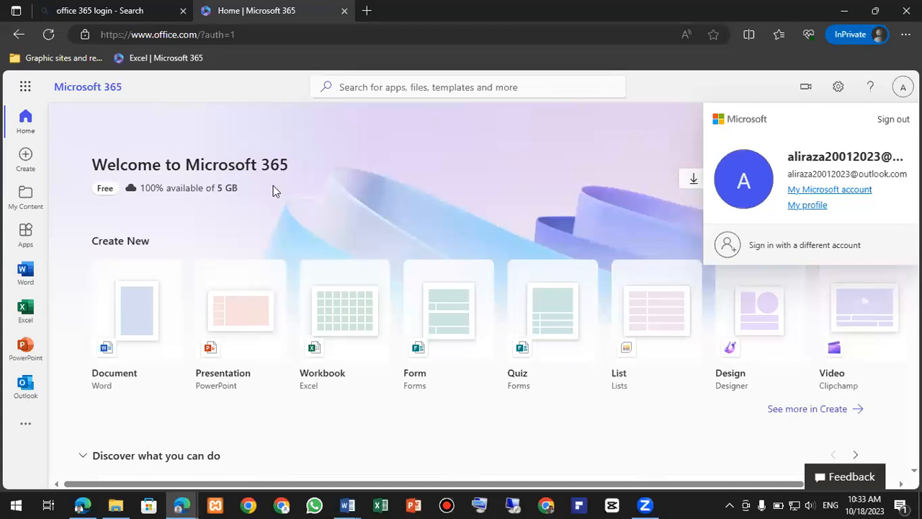
- Add the Microsoft 365 home page in Edge to Favorites
click(715, 36)
click(637, 143)
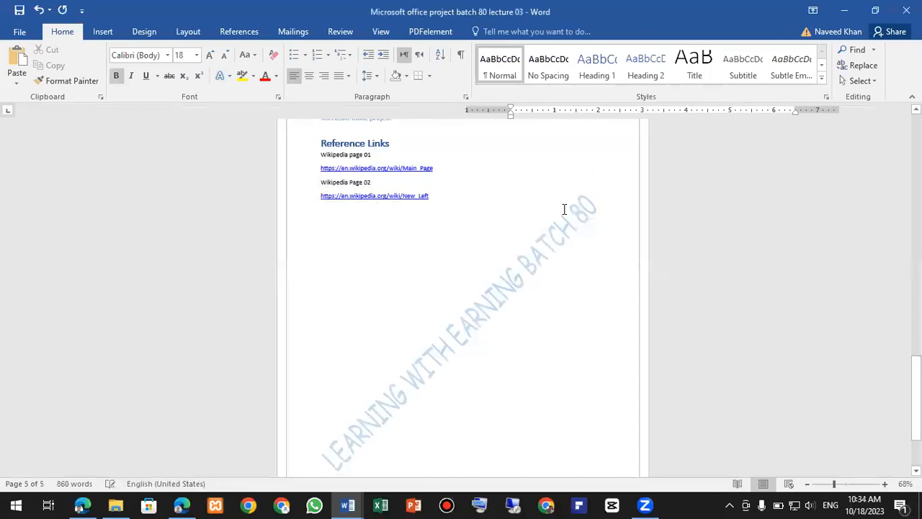
scroll(564, 209, down, 5)
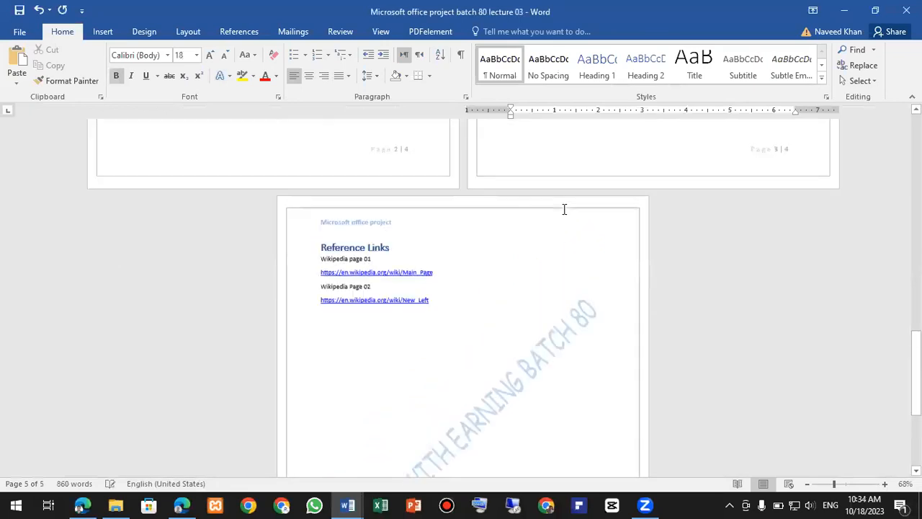
scroll(564, 209, up, 5)
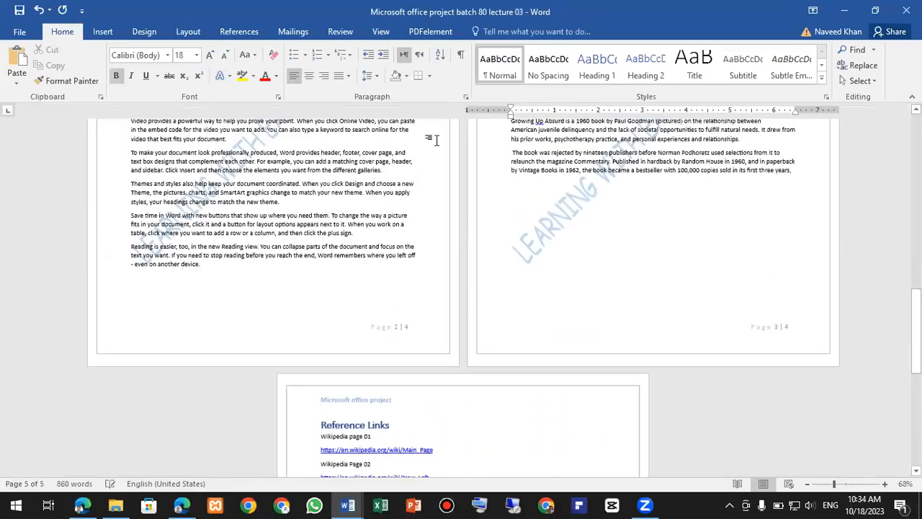
- Lay out the Word document's opening pages side by side with Multiple Pages view, scrolled to the top
scroll(436, 140, down, 2)
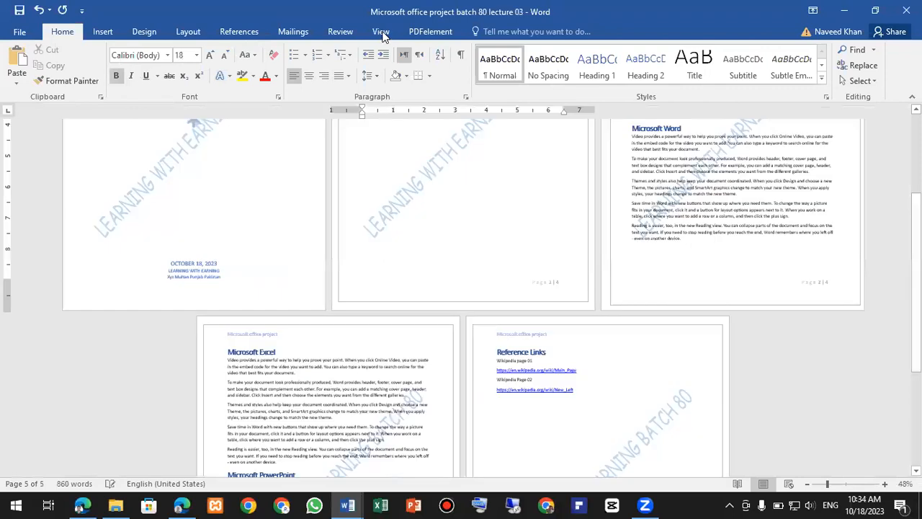
click(381, 32)
click(322, 67)
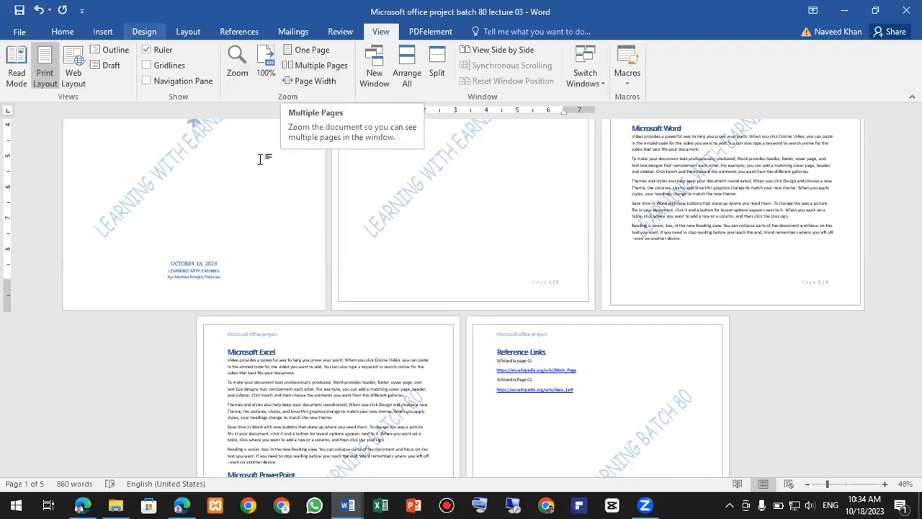
scroll(302, 192, up, 3)
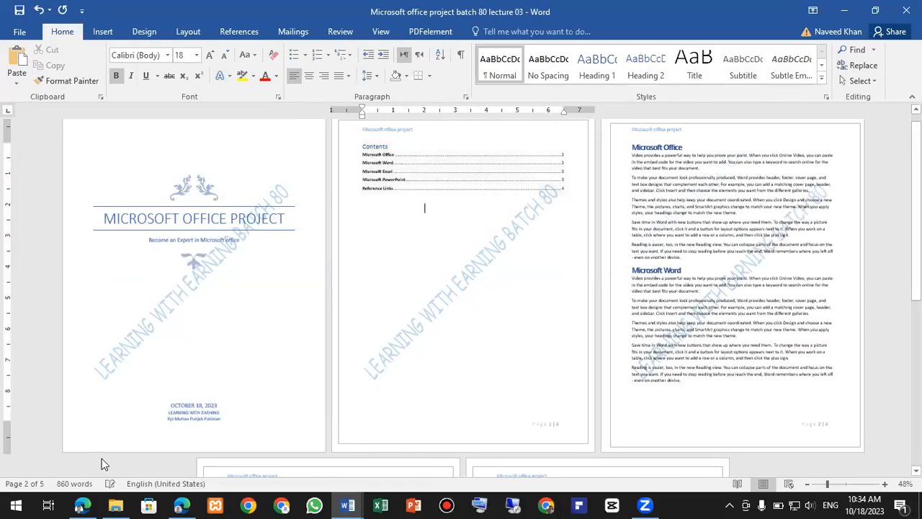
- Launch Snipping Tool via Start search 'sn' and snip the whole Word window
click(16, 504)
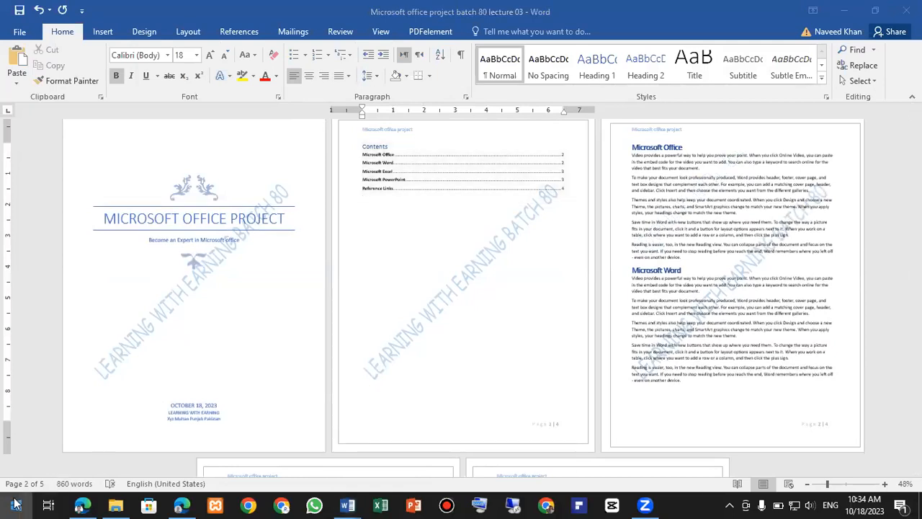
text(sn)
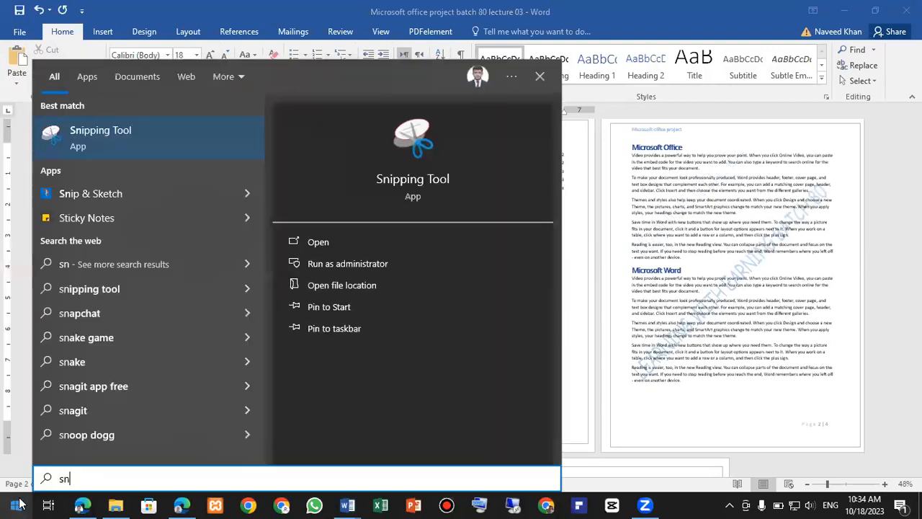
key(Return)
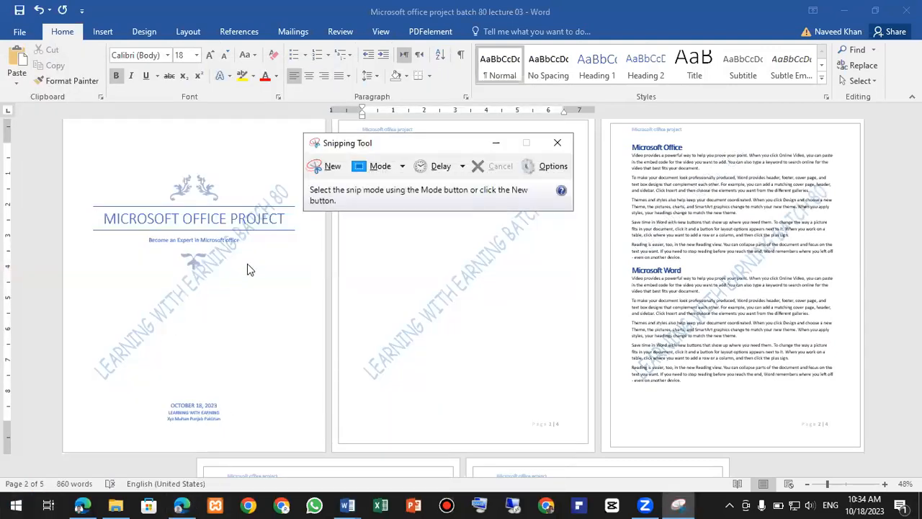
click(317, 170)
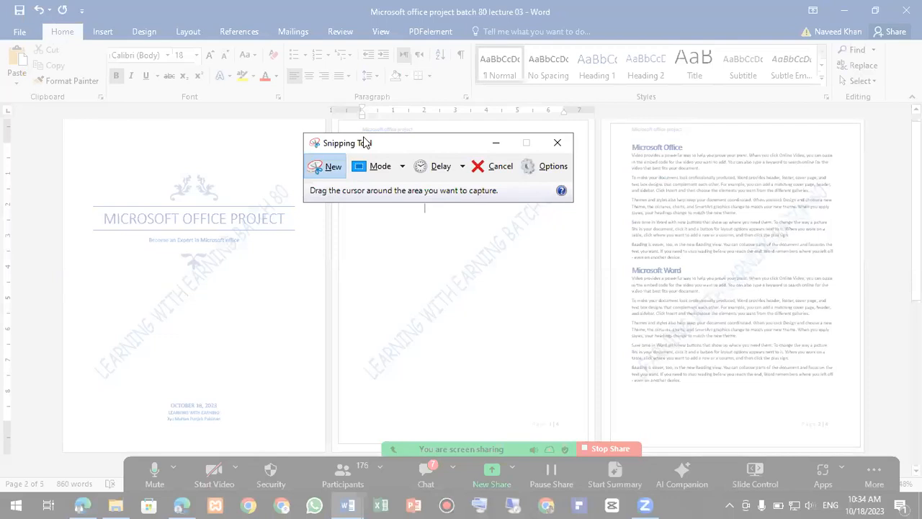
drag(7, 26, 919, 460)
- Save the snip as 'Assignment 02 Batch 80'
click(180, 49)
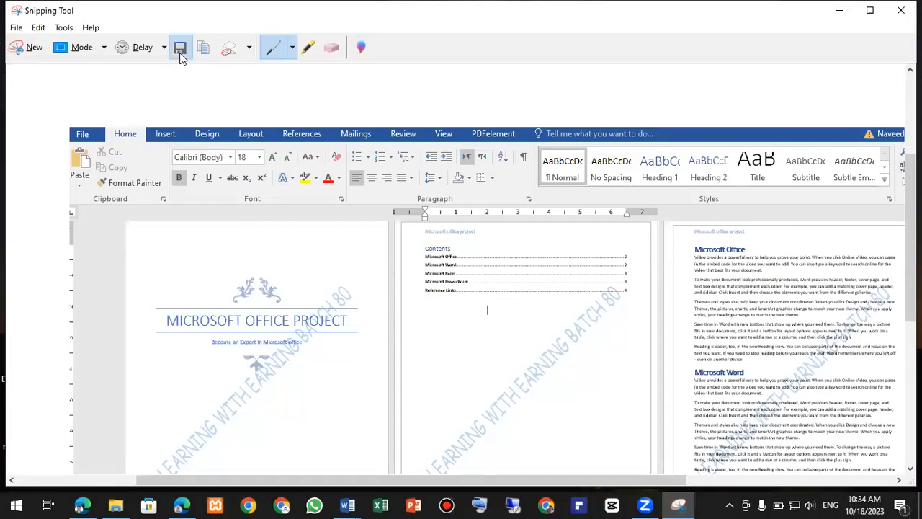
click(141, 265)
key(BackSpace)
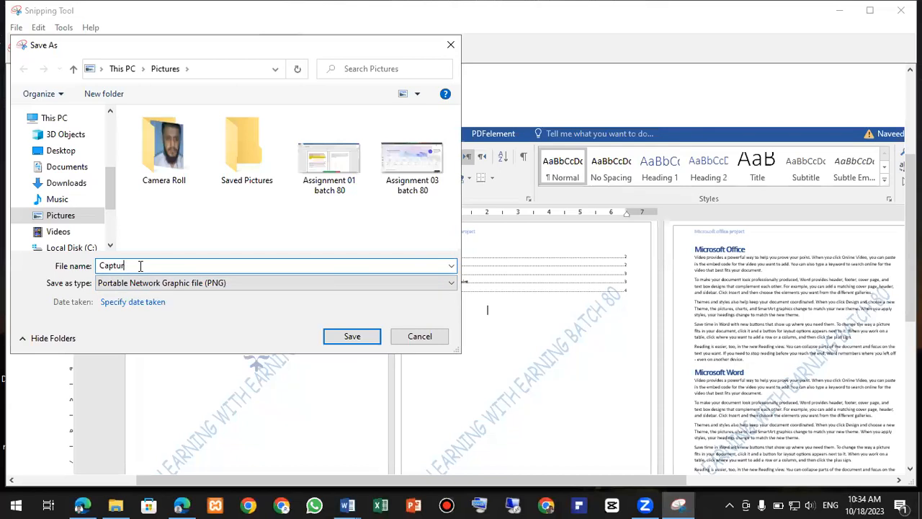
key(BackSpace)
key(BackSpace)
key(BackSpace)
text(Assignment 02 Batch 80)
key(BackSpace)
key(BackSpace)
click(353, 337)
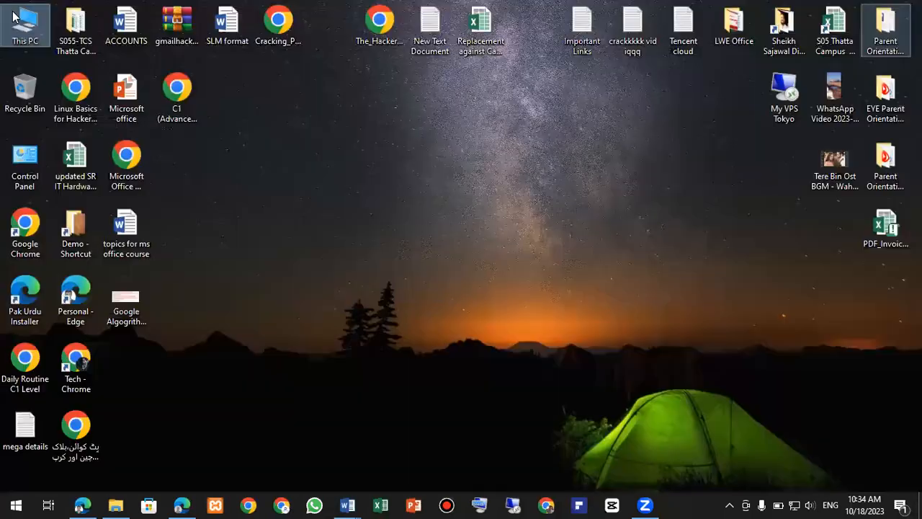
- Close Snipping Tool and check the Assignment 02 and 03 Batch 80 screenshots from Pictures in Photos
double_click(16, 12)
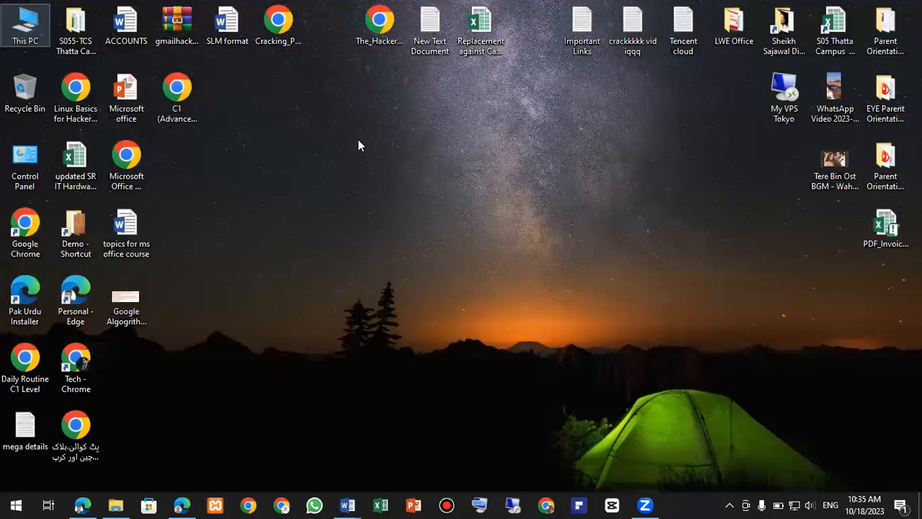
double_click(358, 139)
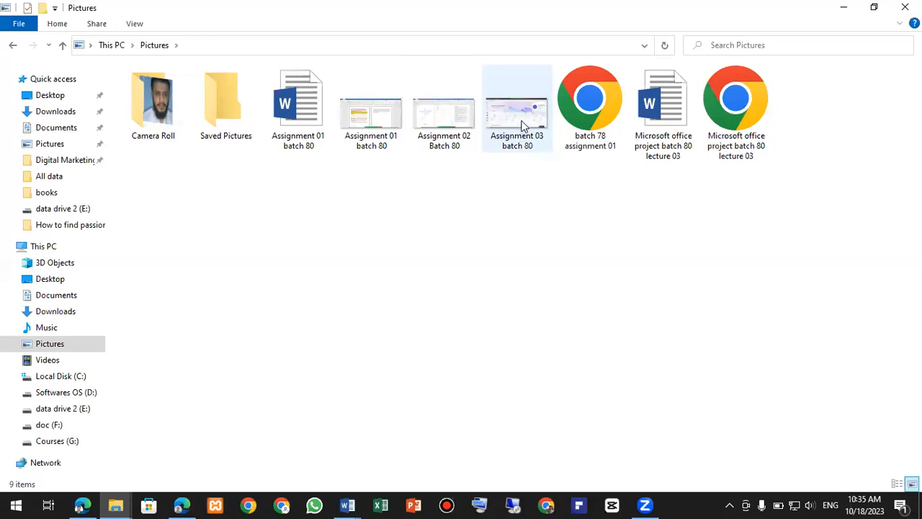
click(462, 120)
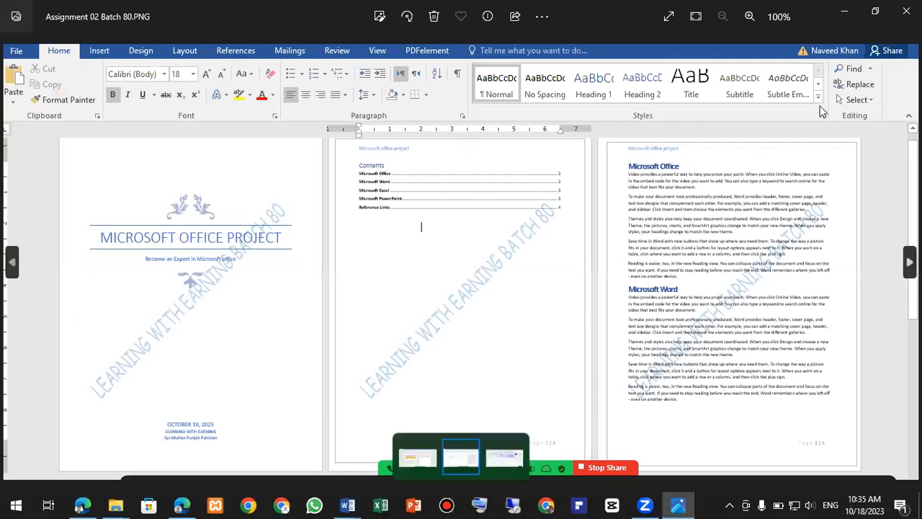
key(Right)
key(alt+F4)
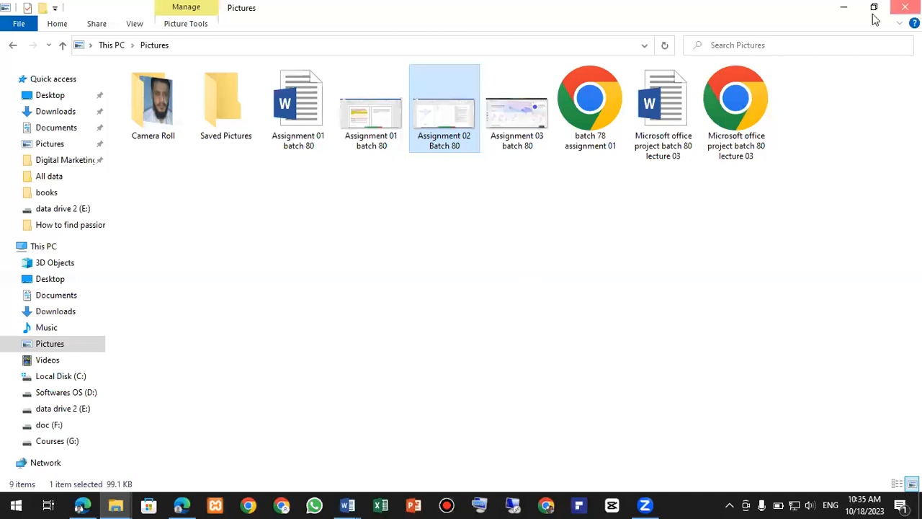
- Minimize to the desktop and refresh it
key(super+d)
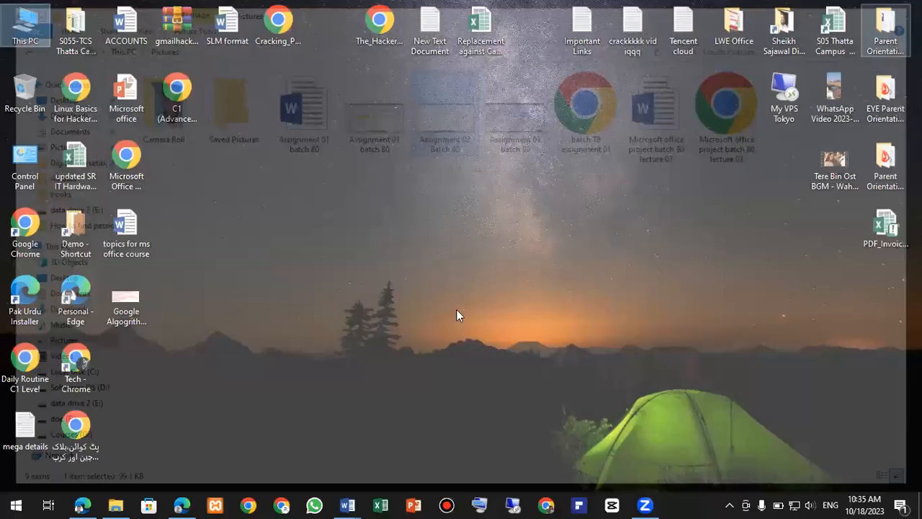
right_click(457, 312)
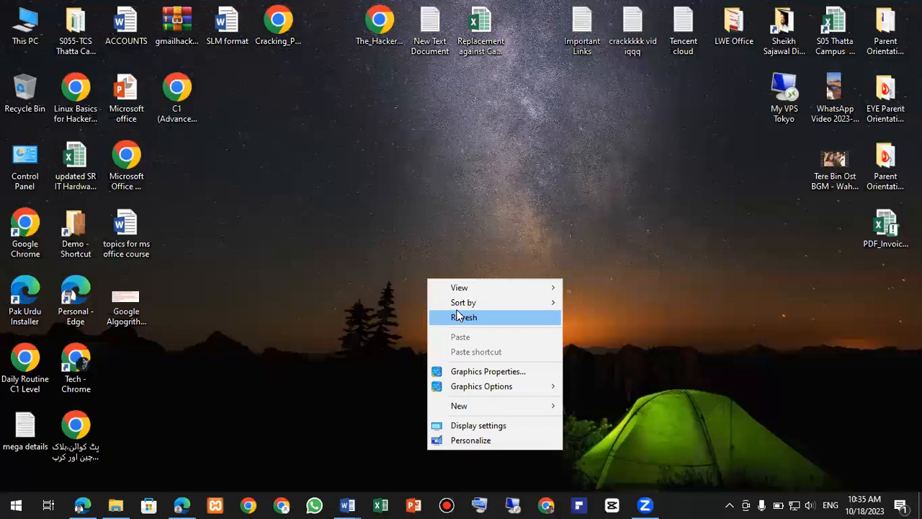
click(458, 315)
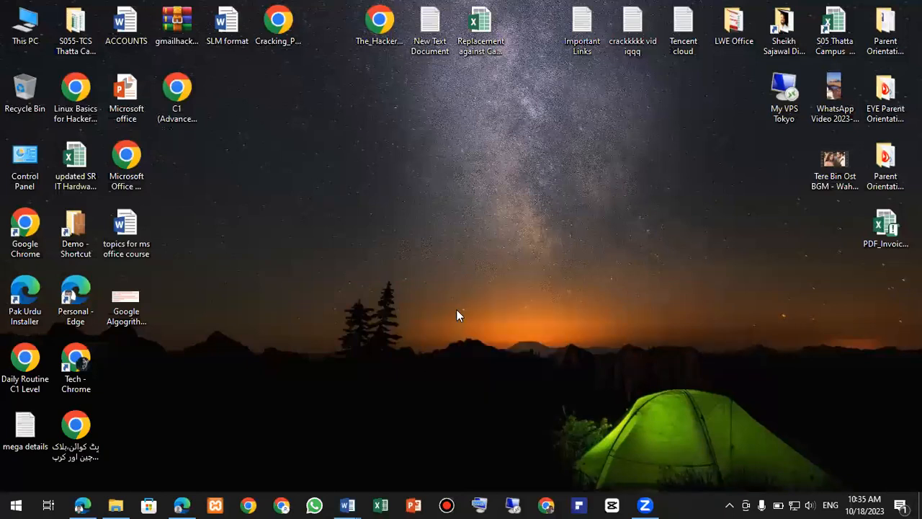